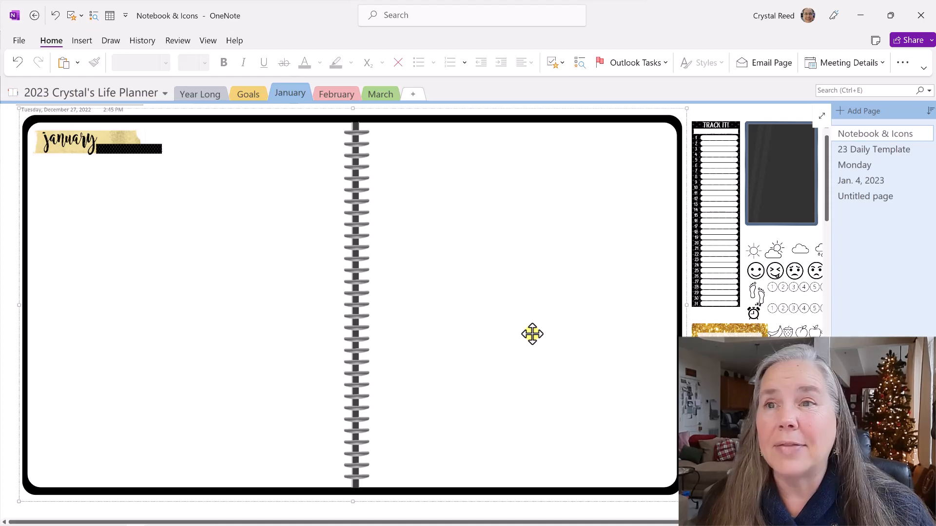
# Look through the Notebook & Icons page, examining the spiral notebook, tracker, icon graphics and gold star decorations.
pyautogui.moveTo(514, 519); pyautogui.dragTo(619, 521)
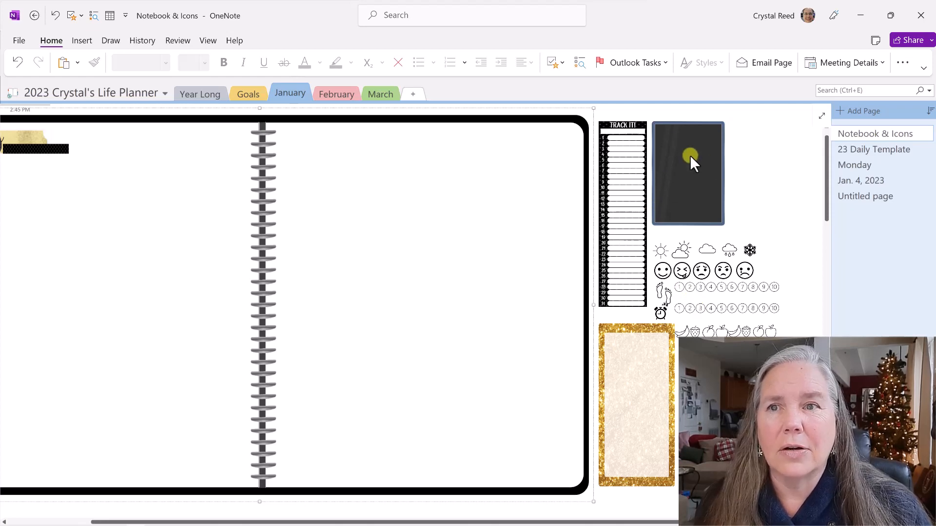
pyautogui.scroll(-5, 639, 339)
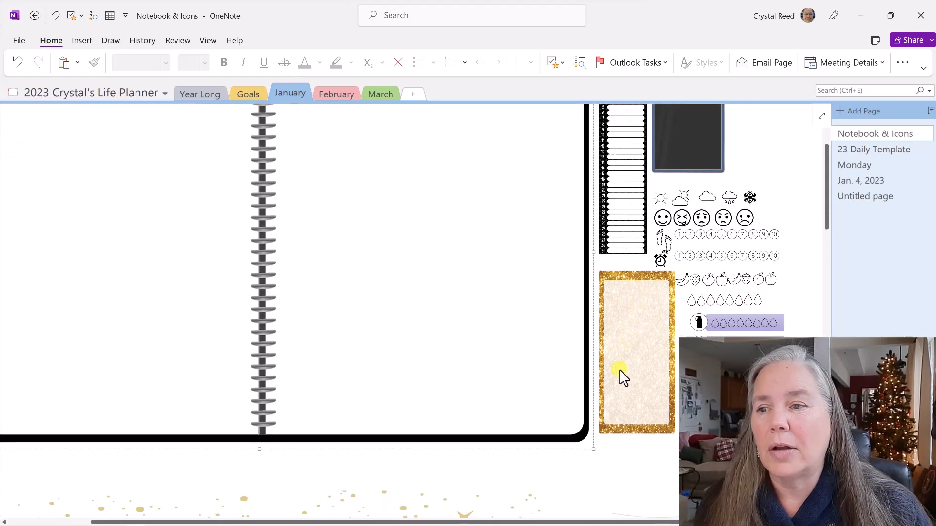
pyautogui.moveTo(603, 521); pyautogui.dragTo(397, 508)
pyautogui.scroll(-3, 434, 355)
pyautogui.scroll(-5, 434, 361)
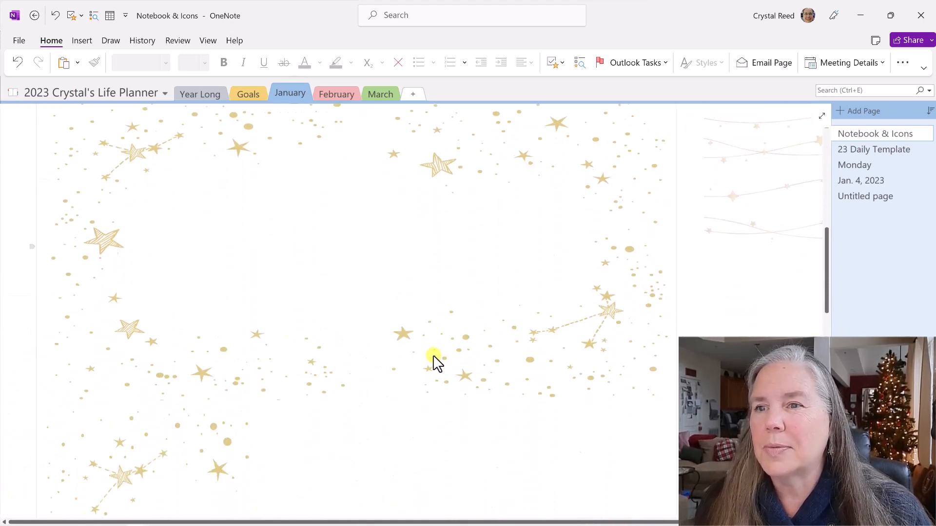
pyautogui.scroll(-5, 434, 361)
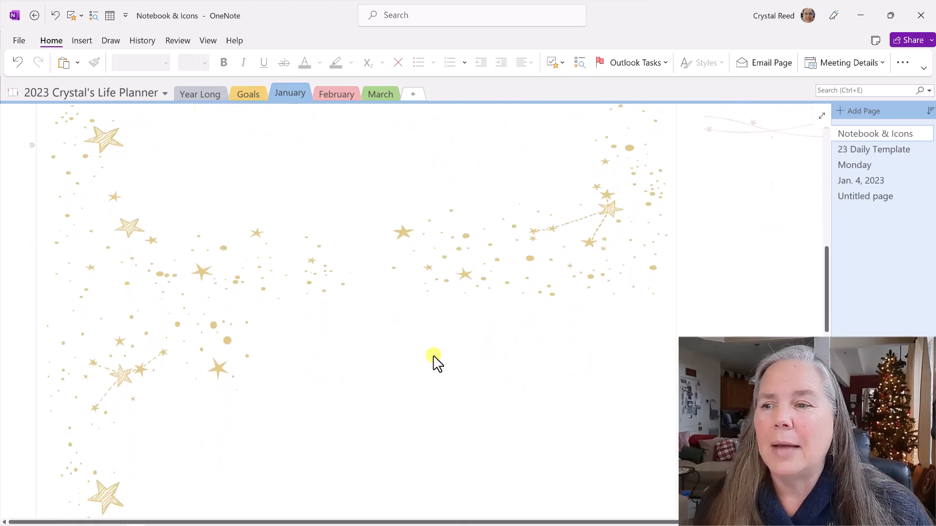
pyautogui.scroll(-8, 434, 356)
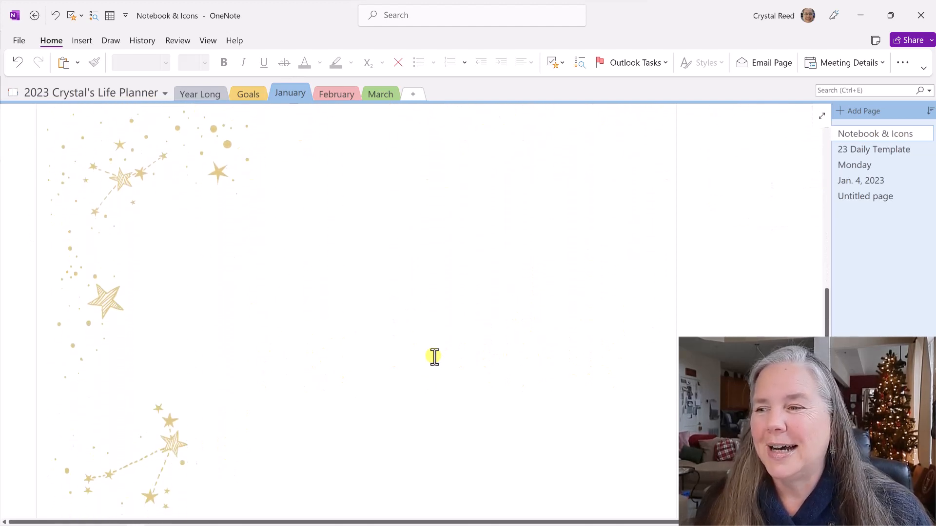
pyautogui.scroll(-3, 434, 357)
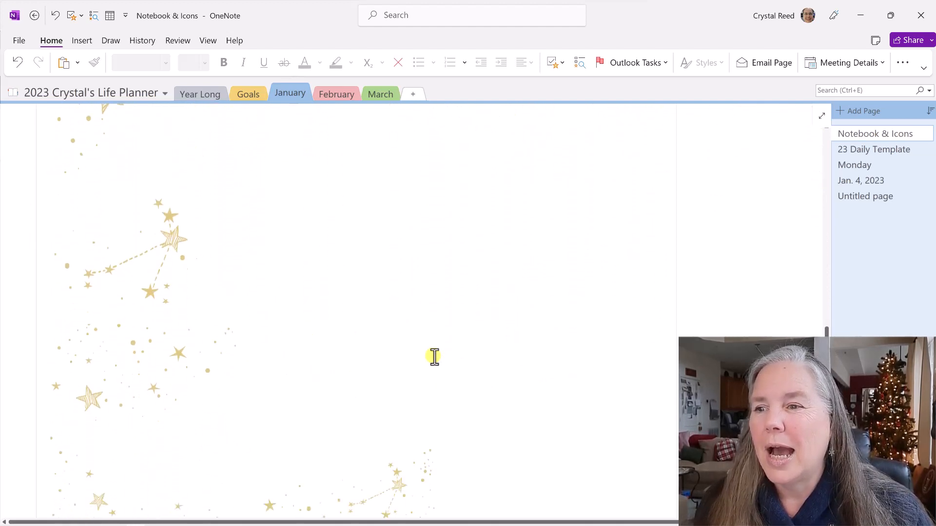
pyautogui.scroll(12, 434, 357)
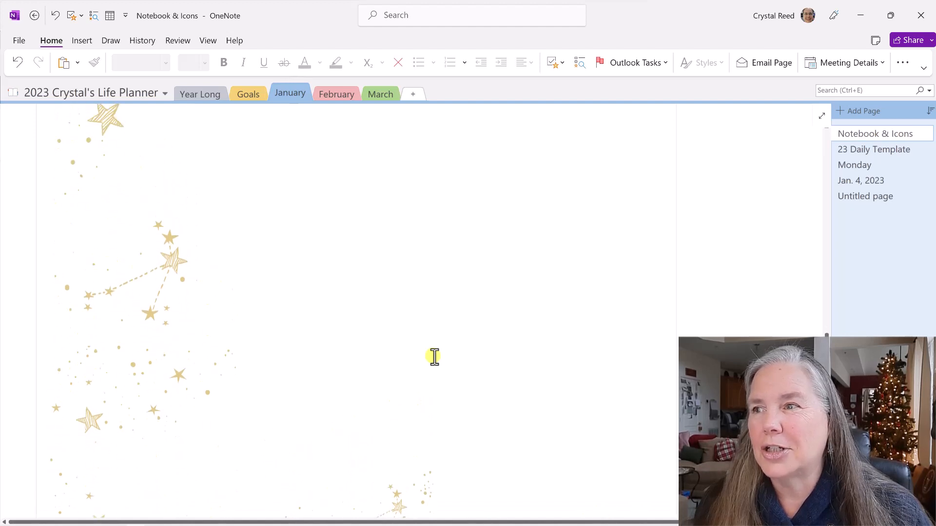
pyautogui.scroll(10, 434, 358)
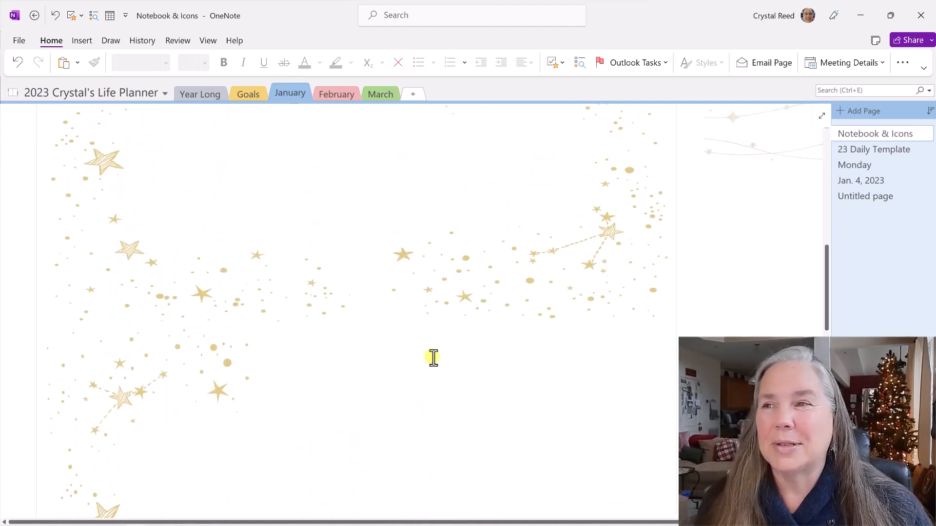
pyautogui.scroll(10, 434, 358)
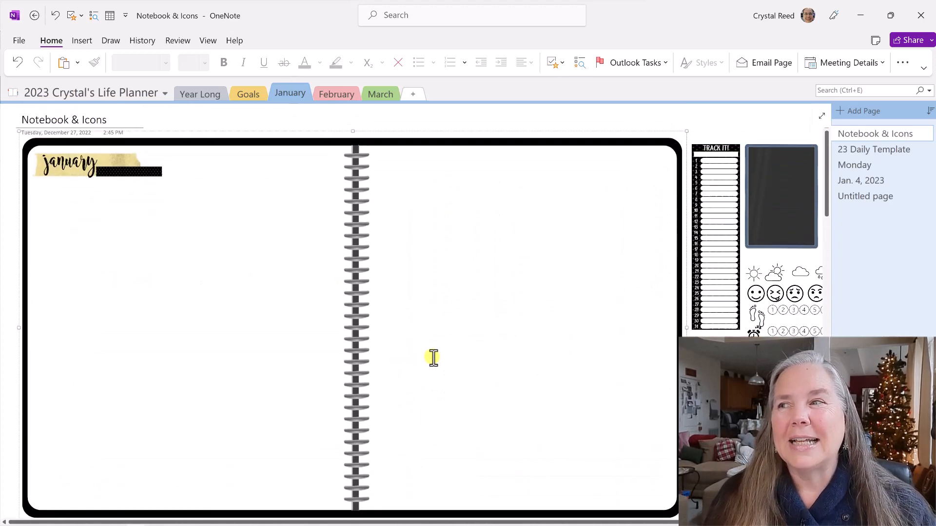
# Copy the spiral notebook picture from the Notebook & Icons page.
pyautogui.scroll(-1, 434, 358)
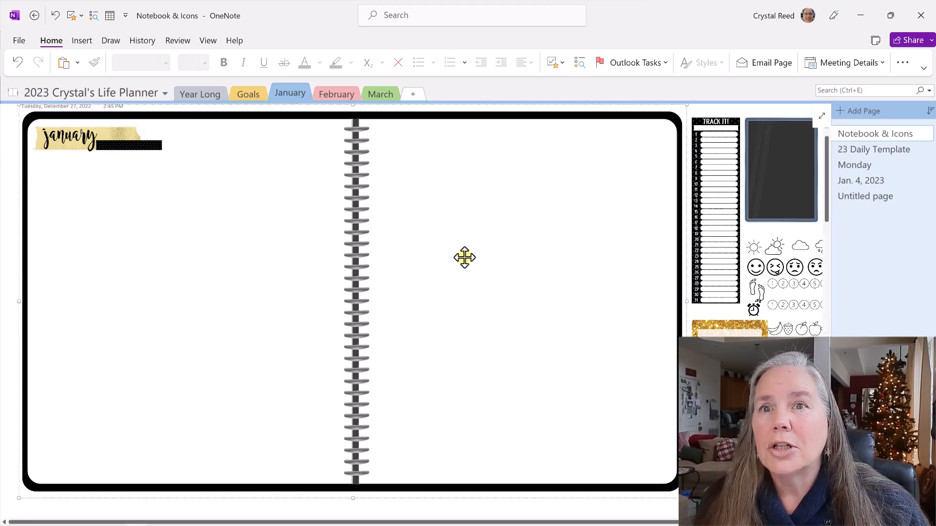
pyautogui.scroll(2, 464, 257)
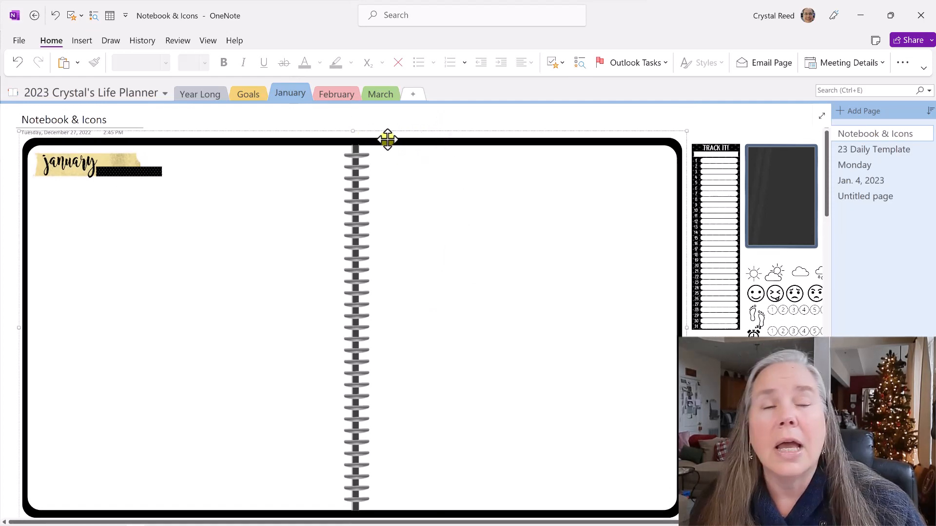
pyautogui.rightClick(493, 170)
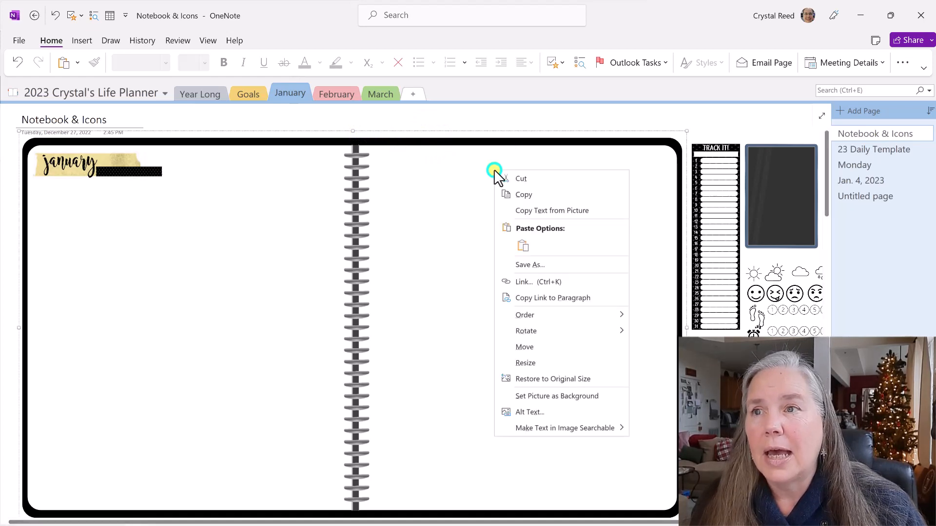
pyautogui.click(522, 195)
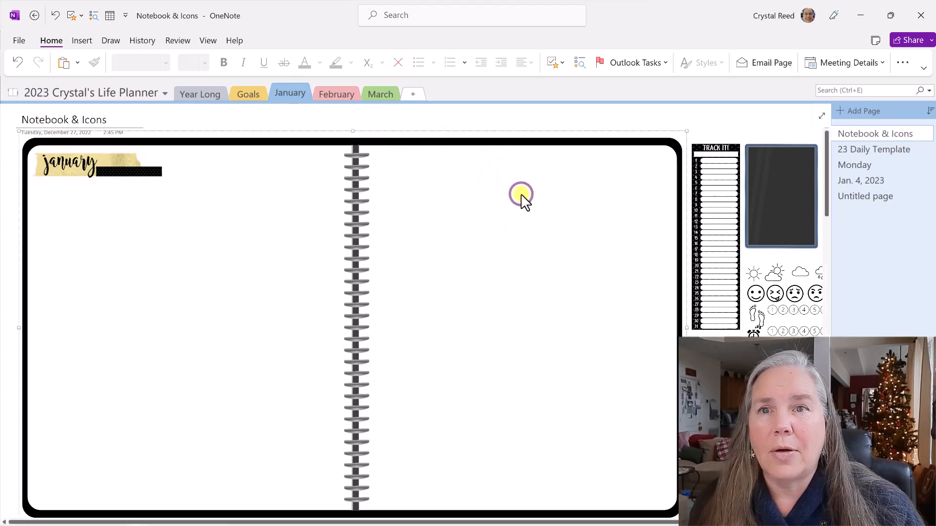
# Paste the copied notebook picture onto the Untitled page, just below the date line.
pyautogui.click(857, 195)
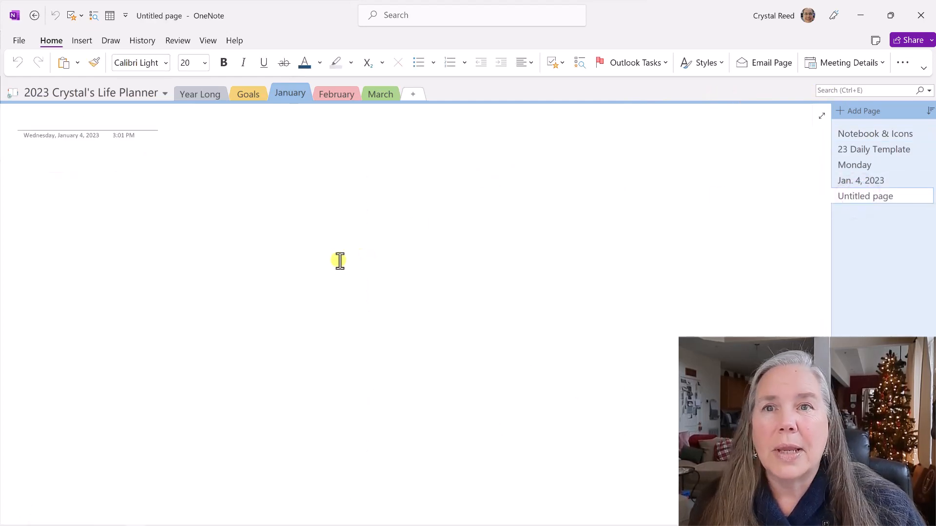
pyautogui.click(28, 156)
pyautogui.rightClick(27, 156)
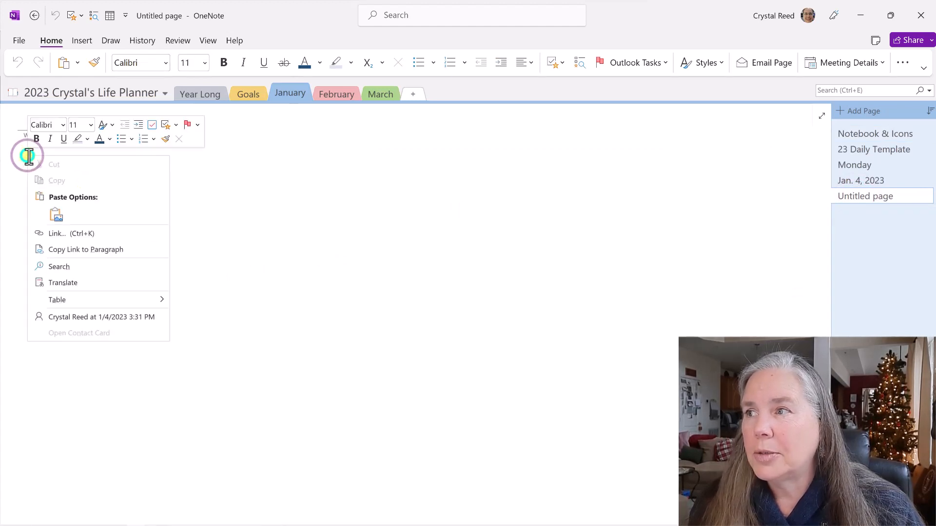
pyautogui.click(55, 212)
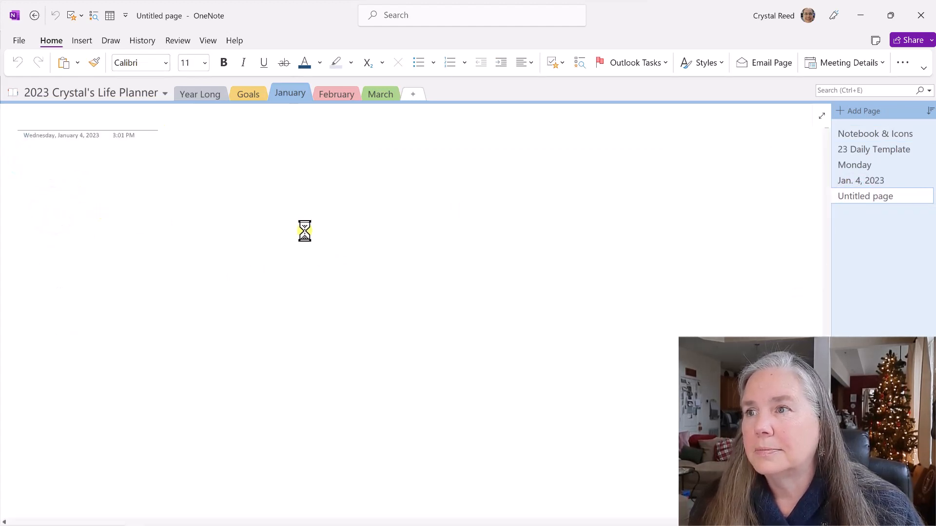
# Fit the full spread of the pasted notebook picture in view and examine it.
pyautogui.scroll(3, 304, 232)
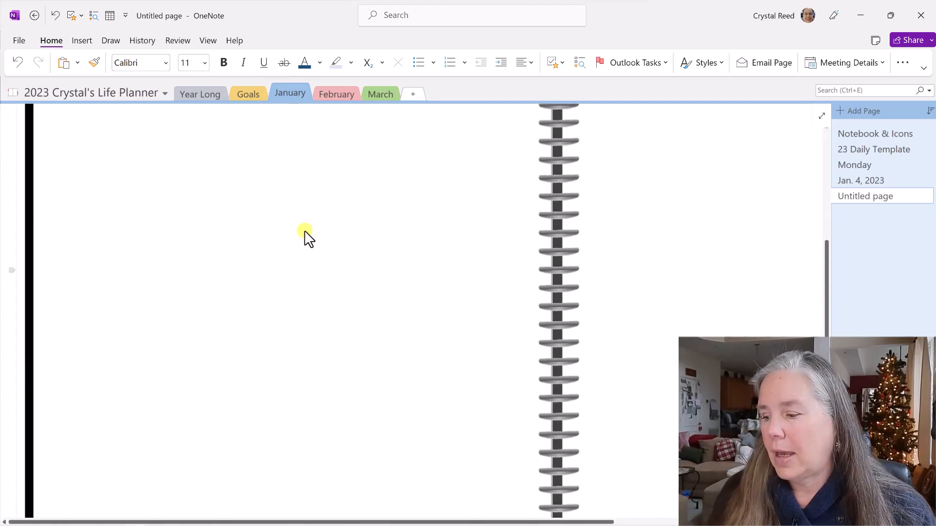
pyautogui.scroll(5, 305, 231)
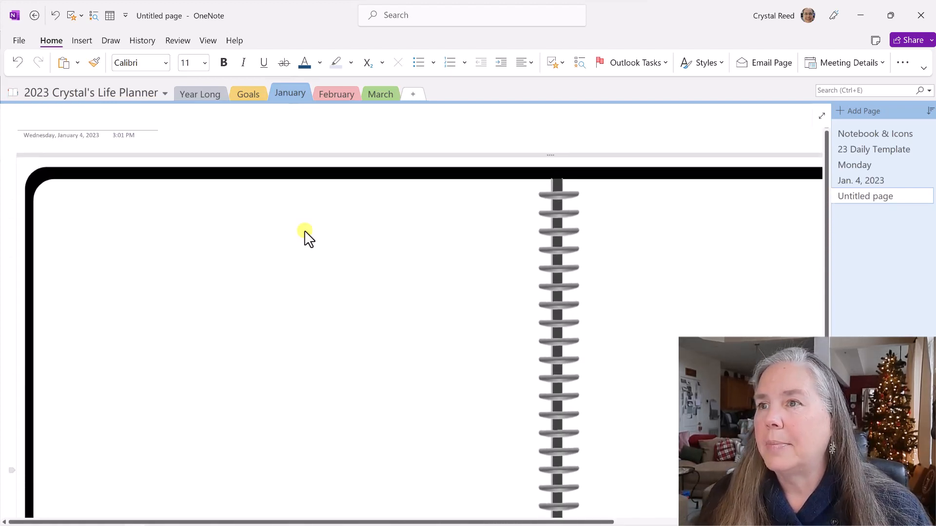
pyautogui.scroll(-3, 305, 231)
pyautogui.scroll(-3, 305, 232)
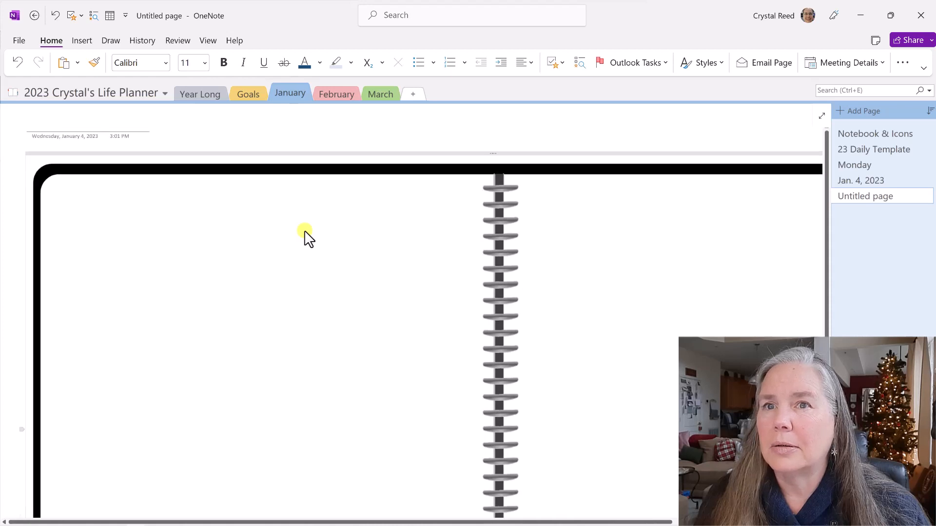
pyautogui.scroll(-2, 304, 232)
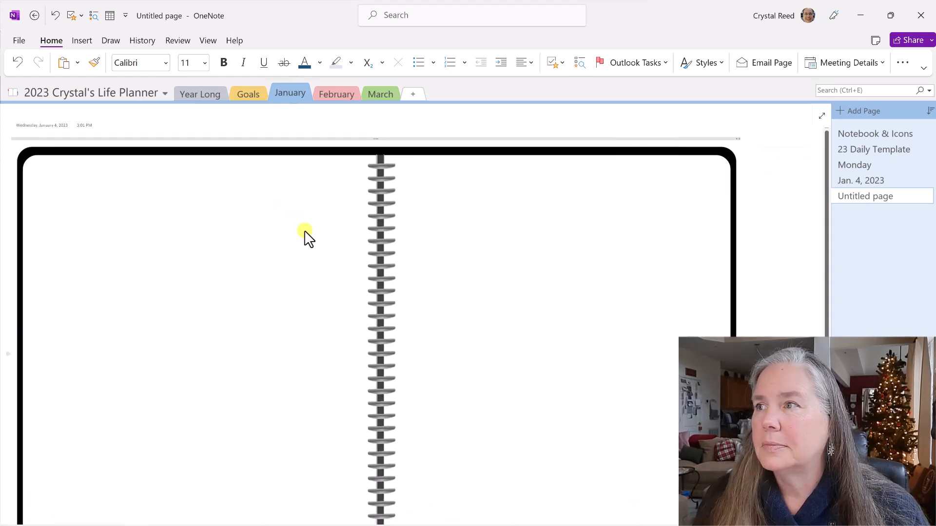
pyautogui.scroll(-1, 305, 232)
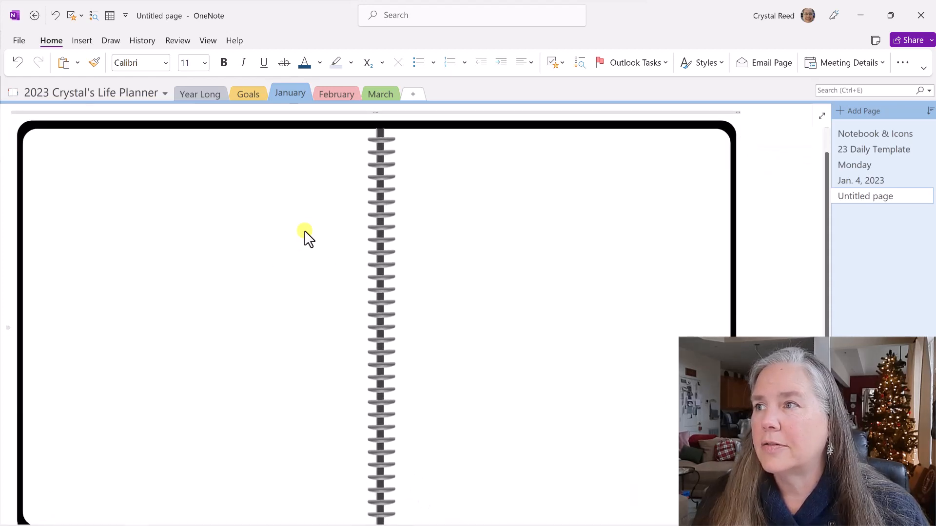
pyautogui.scroll(-1, 307, 238)
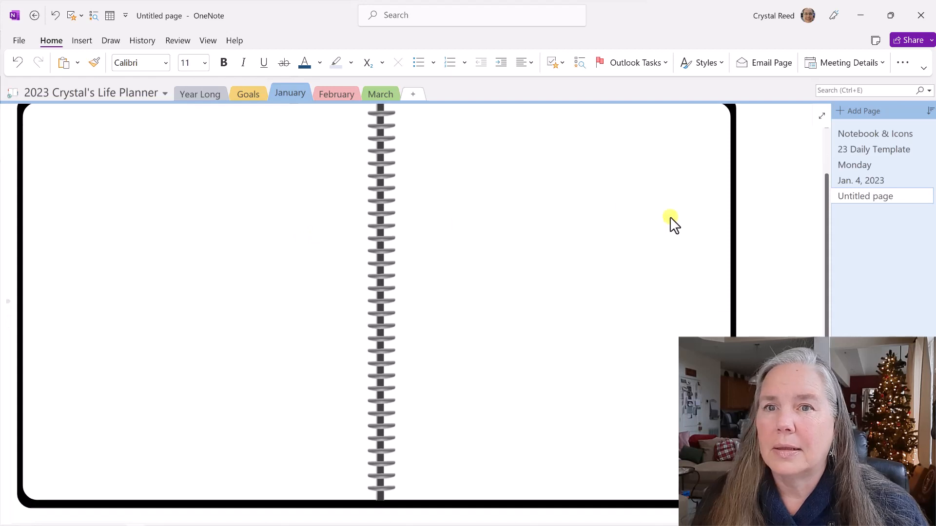
pyautogui.moveTo(827, 264); pyautogui.dragTo(829, 254)
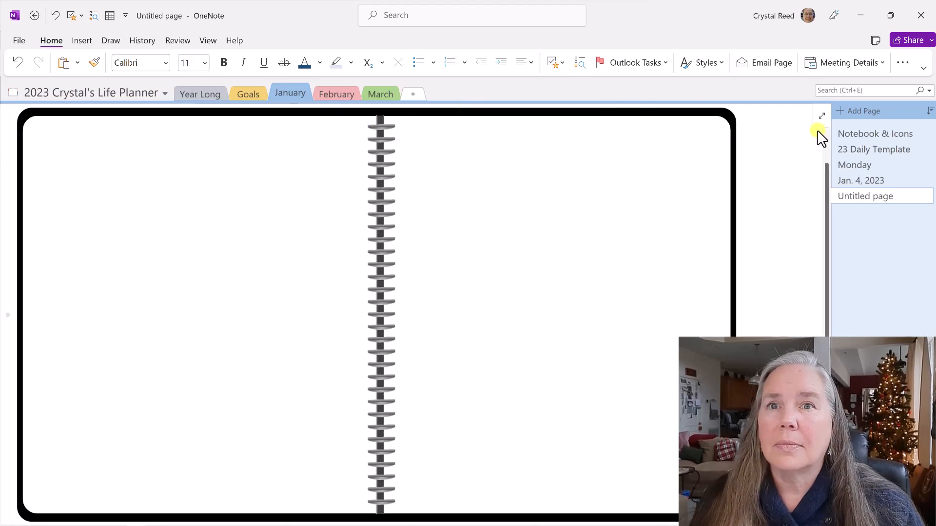
# Return to the Notebook & Icons page and inspect the separate january lettering, gold tape and black strip graphics of the heading.
pyautogui.click(854, 134)
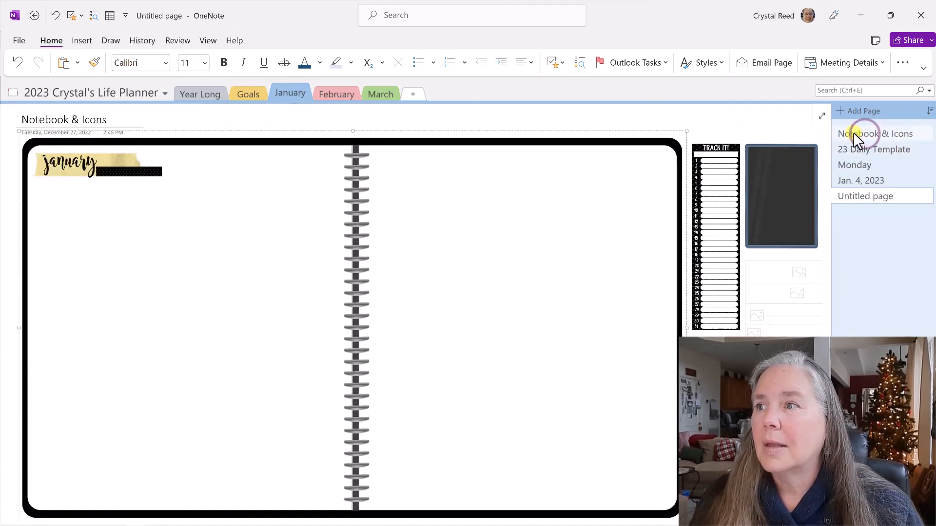
pyautogui.click(128, 167)
pyautogui.moveTo(128, 167); pyautogui.dragTo(116, 167)
pyautogui.click(91, 164)
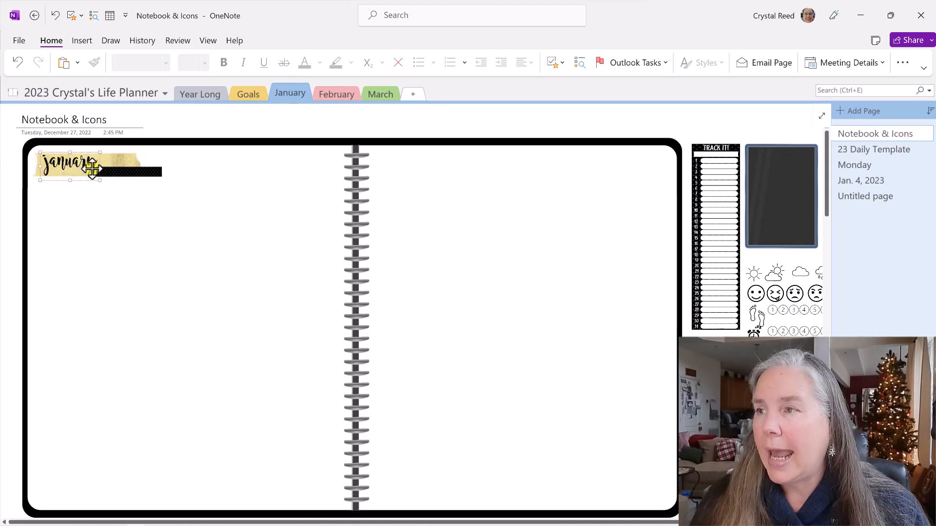
pyautogui.click(110, 161)
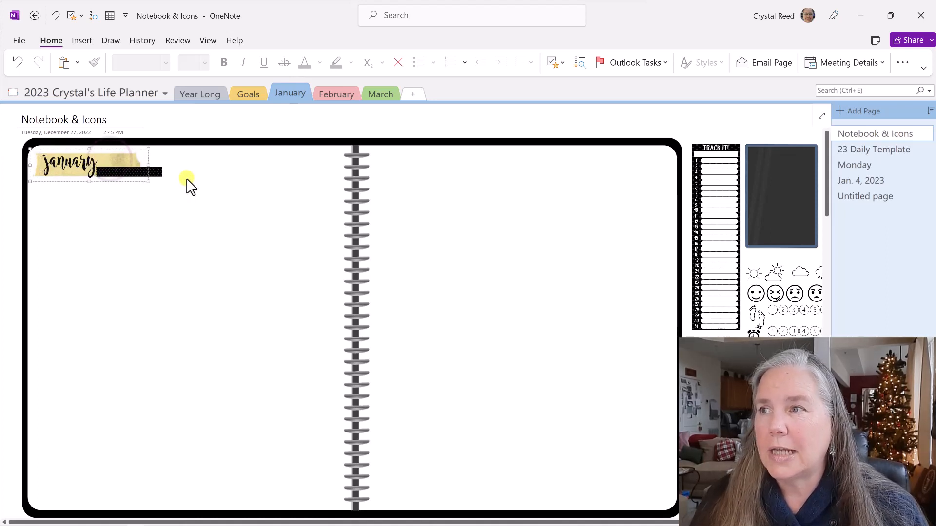
pyautogui.click(162, 171)
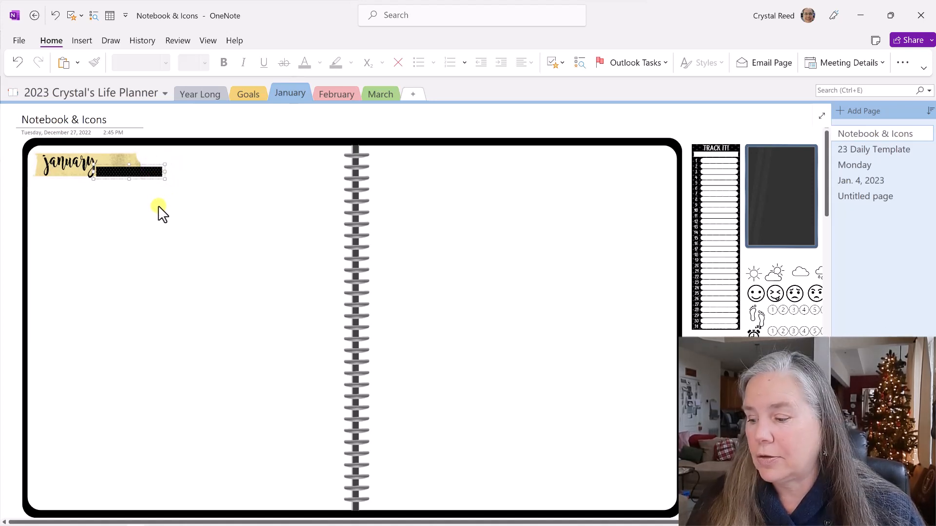
# Select the black strip, january lettering and gold tape together and copy them.
pyautogui.click(111, 172)
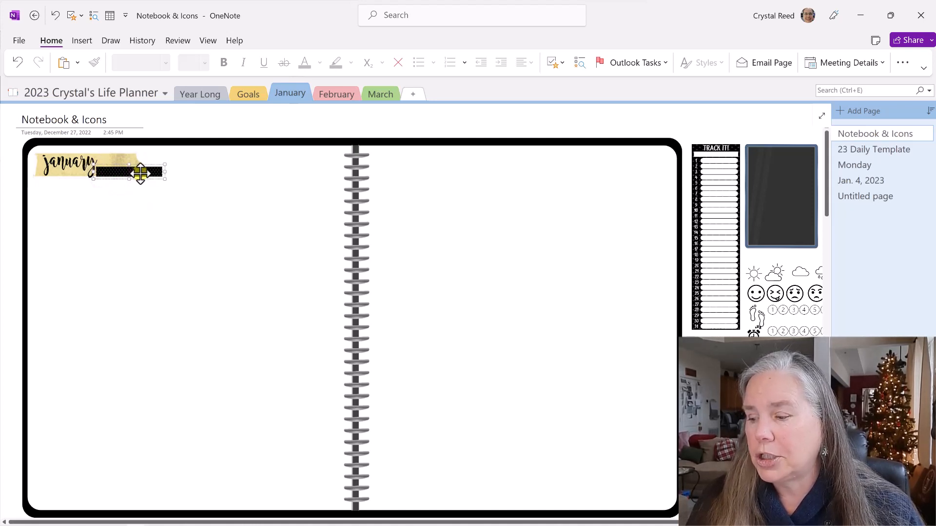
pyautogui.keyDown('ctrl'); pyautogui.click(75, 165); pyautogui.keyUp('ctrl')
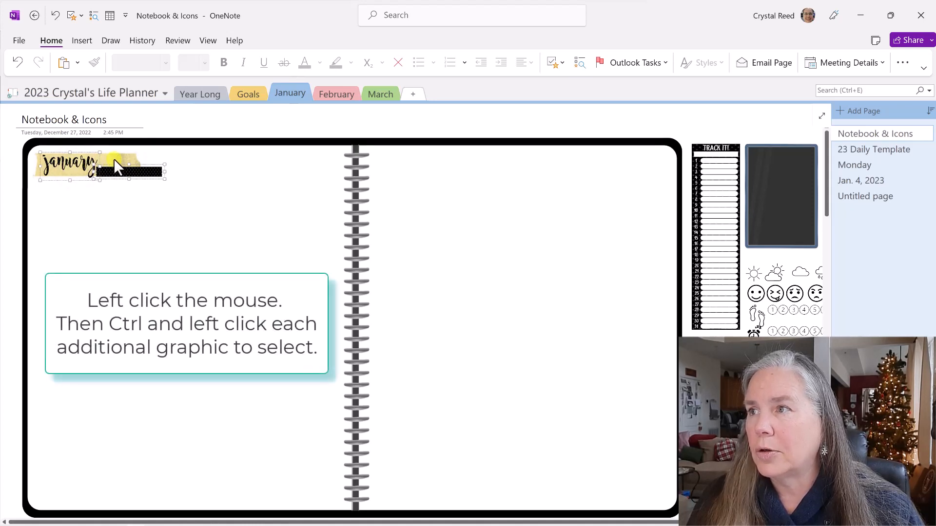
pyautogui.keyDown('ctrl'); pyautogui.click(114, 159); pyautogui.keyUp('ctrl')
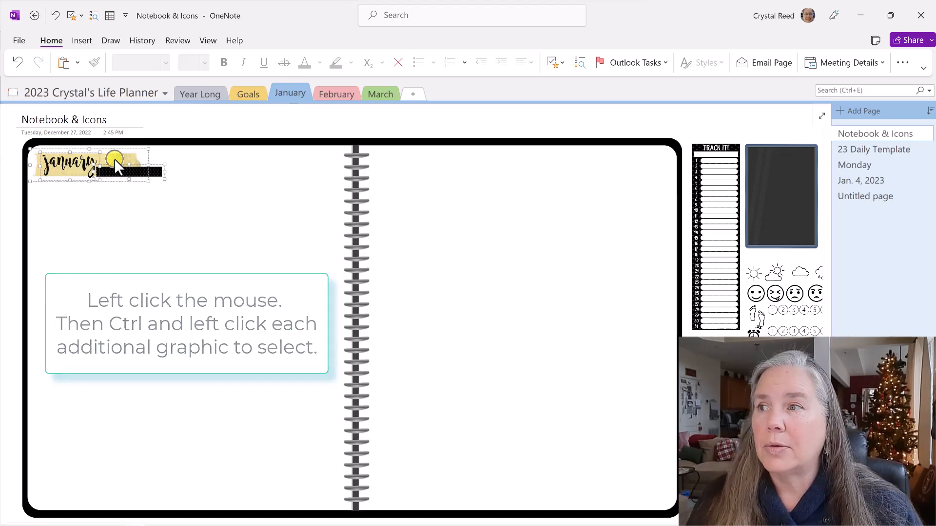
pyautogui.rightClick(114, 159)
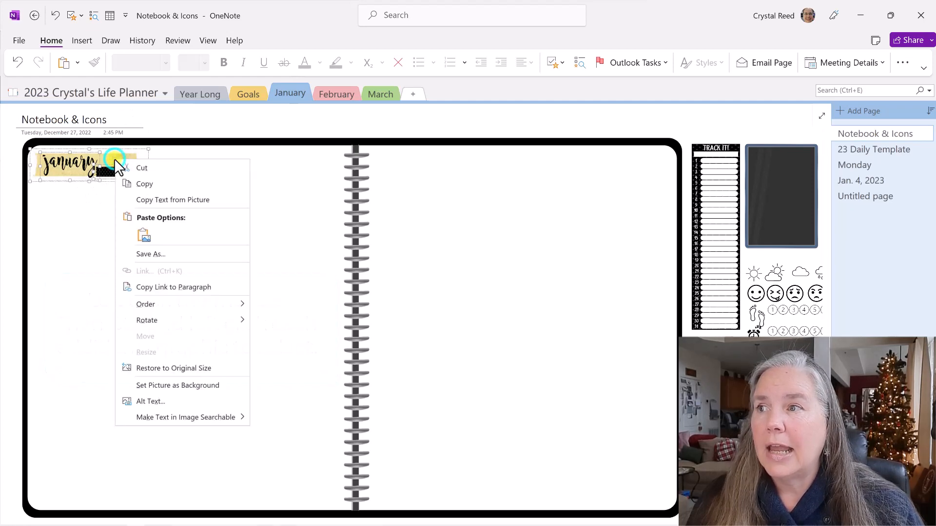
pyautogui.click(138, 184)
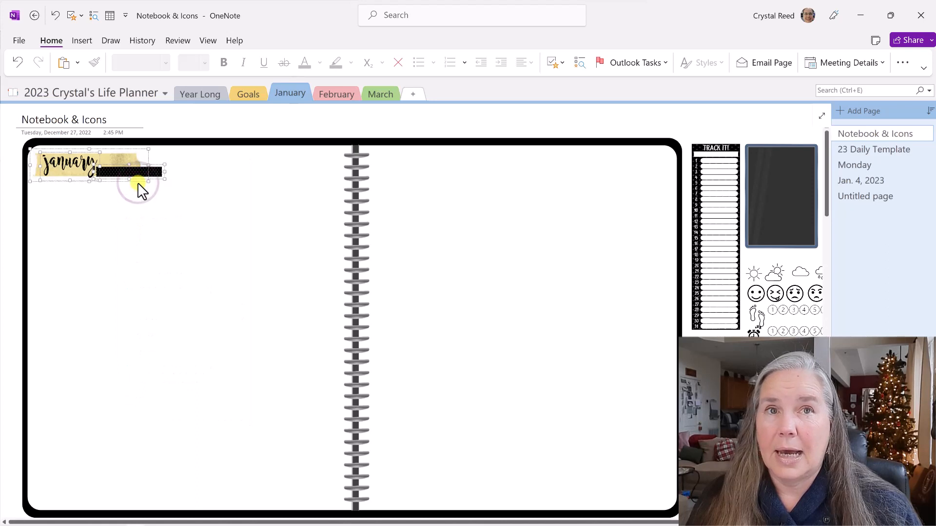
# Paste the copied january heading graphics as a picture into the notebook on the Notebook & Icons page.
pyautogui.click(99, 224)
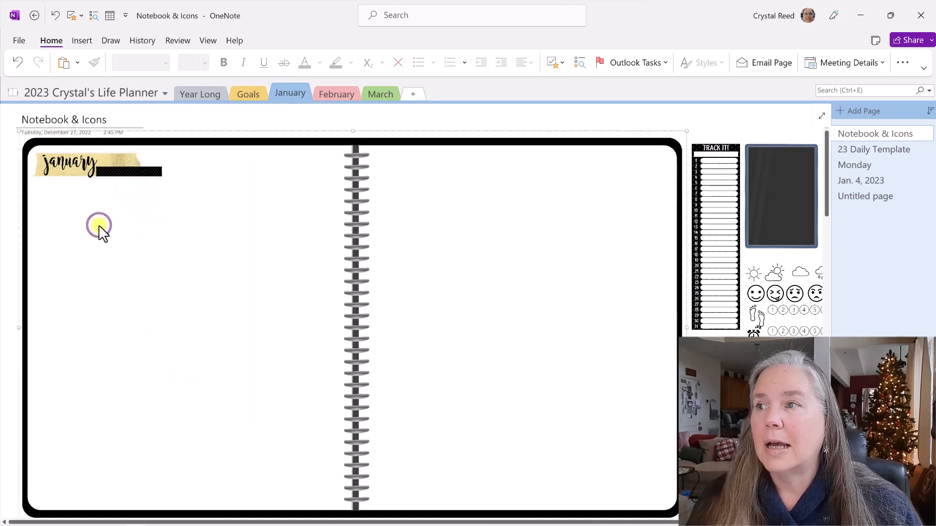
pyautogui.rightClick(99, 224)
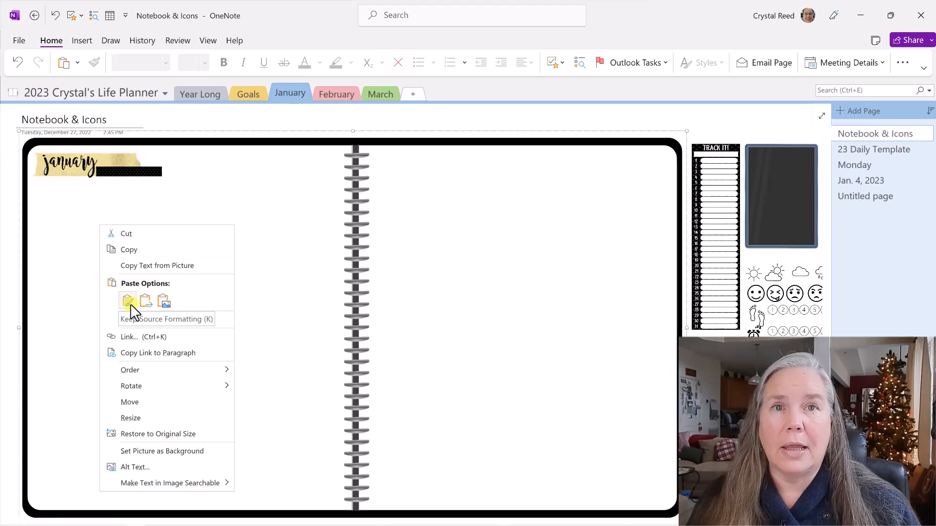
pyautogui.click(163, 301)
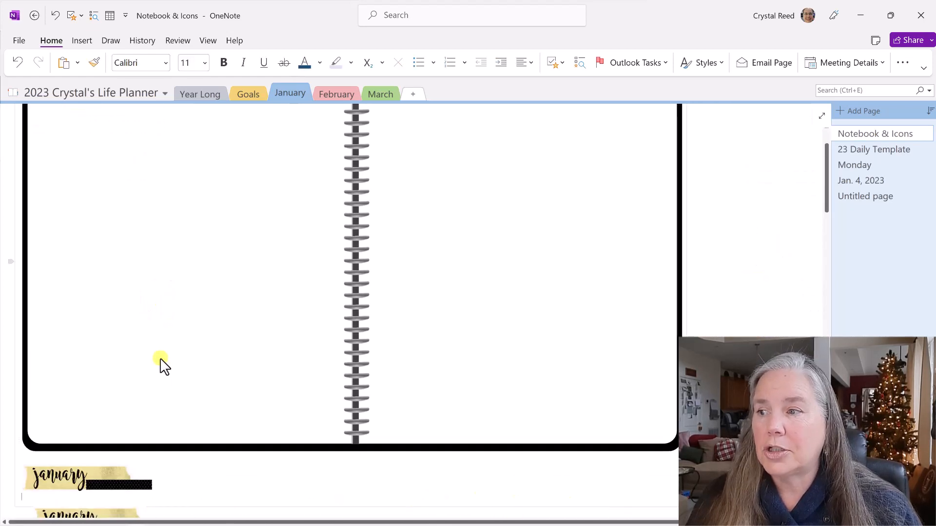
# Cut the combined january heading picture from below the notebook on the Notebook & Icons page.
pyautogui.click(105, 480)
pyautogui.moveTo(134, 456); pyautogui.dragTo(100, 474)
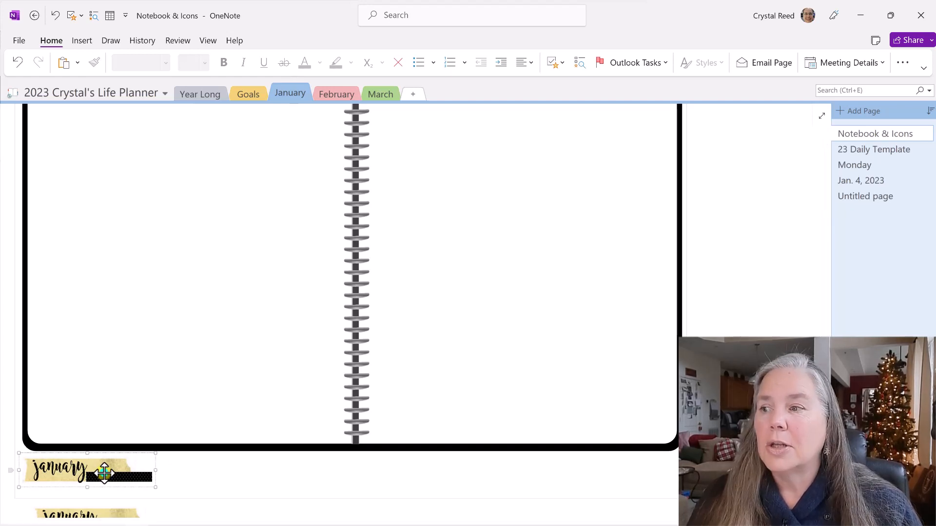
pyautogui.rightClick(105, 473)
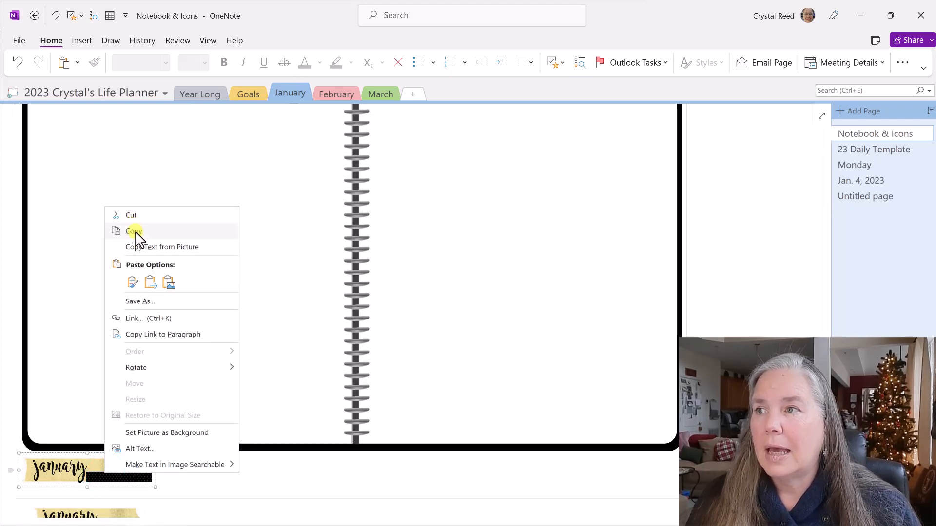
pyautogui.click(133, 213)
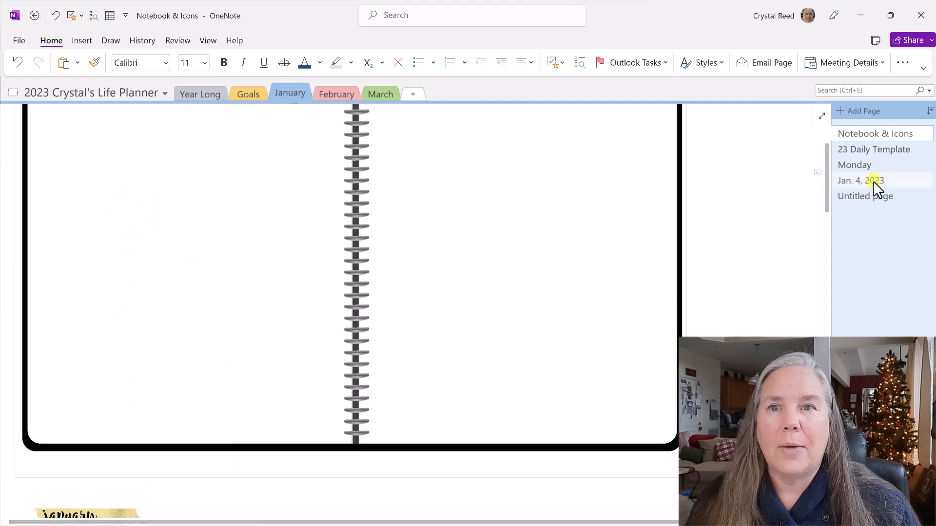
# Open the Untitled page and paste the january heading picture in the blank space beside the notebook.
pyautogui.click(863, 198)
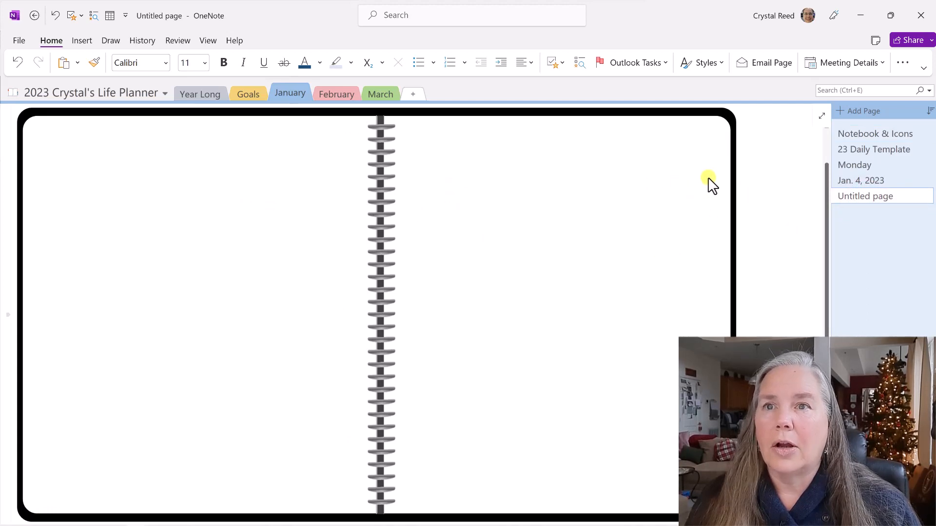
pyautogui.click(774, 170)
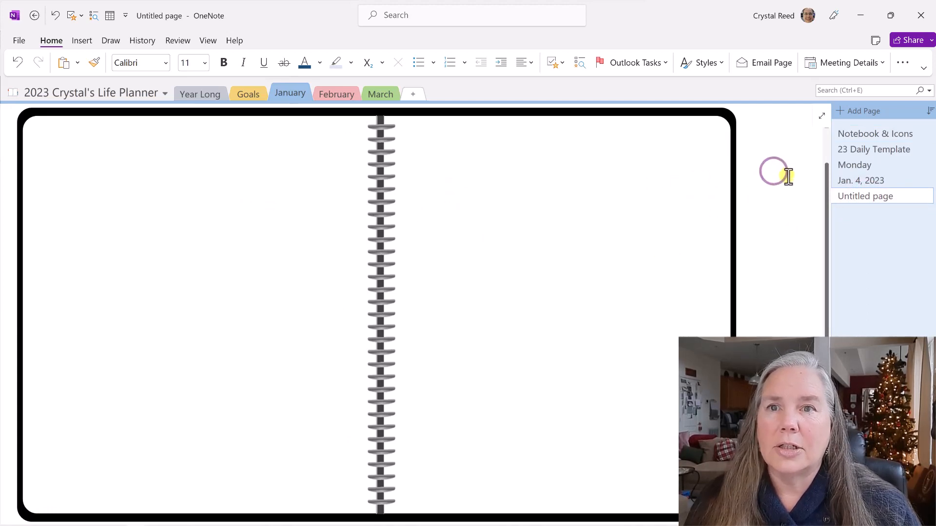
pyautogui.rightClick(776, 293)
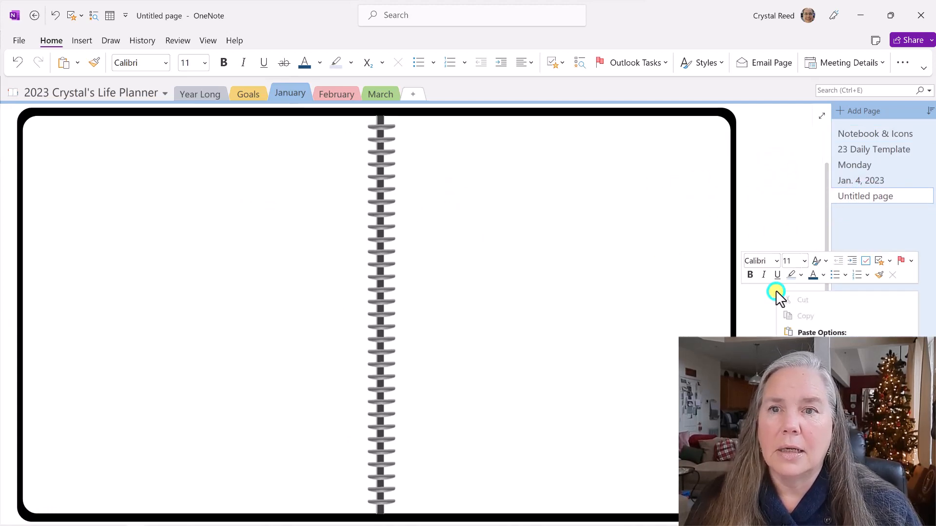
pyautogui.click(803, 349)
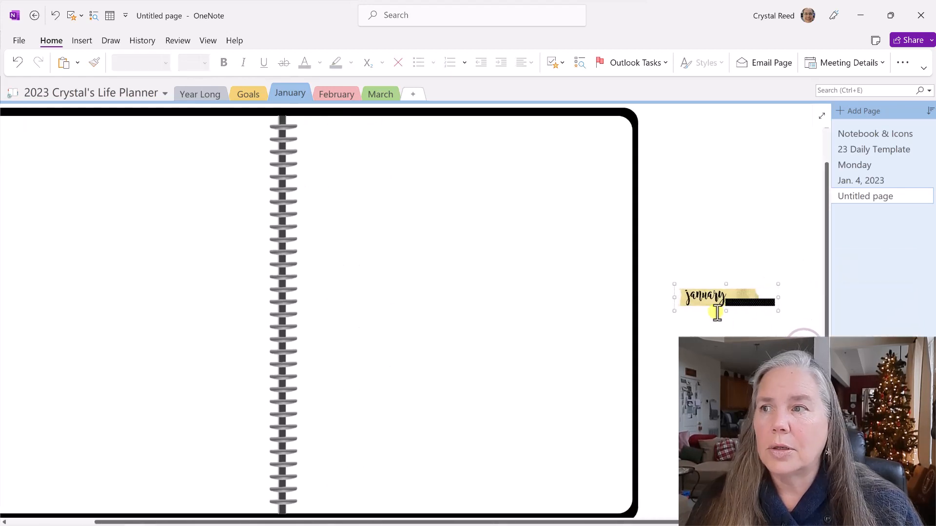
# Move the january heading to the upper-left corner of the notebook's left page and enlarge it slightly.
pyautogui.moveTo(725, 307); pyautogui.dragTo(366, 259)
pyautogui.moveTo(452, 519); pyautogui.dragTo(292, 504)
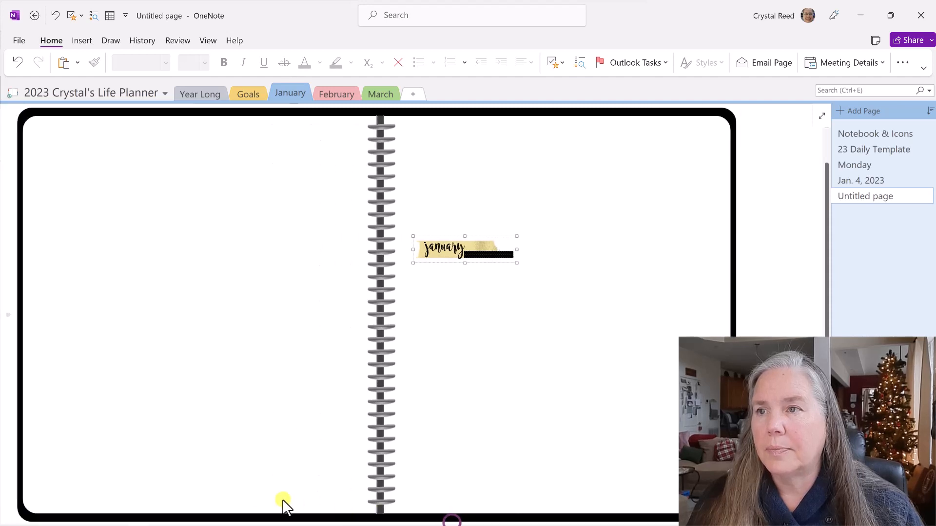
pyautogui.moveTo(464, 246); pyautogui.dragTo(80, 129)
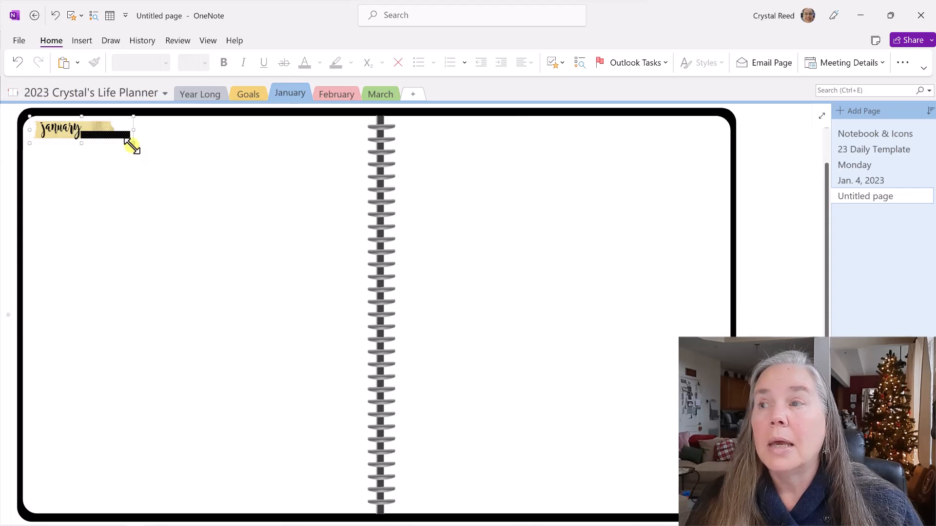
pyautogui.moveTo(132, 144)
pyautogui.mouseDown()
pyautogui.moveTo(168, 177)
pyautogui.moveTo(131, 150)
pyautogui.mouseUp()
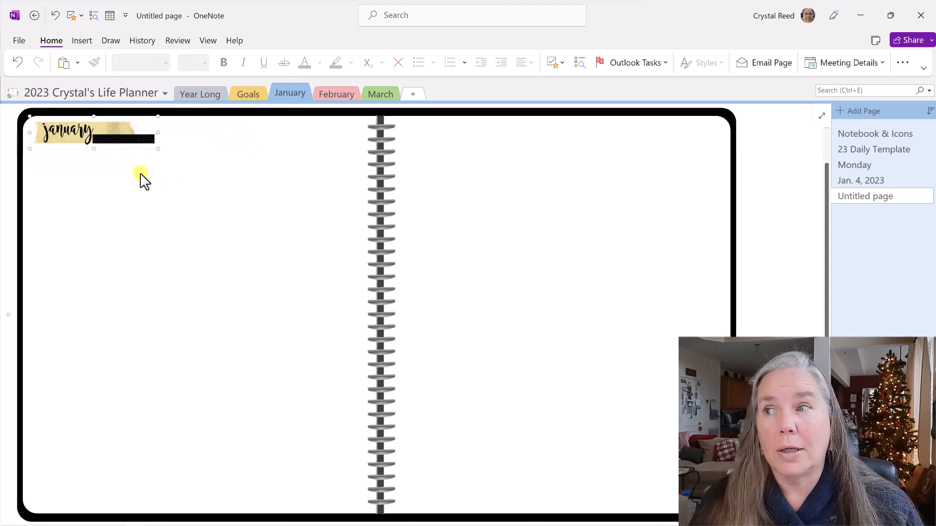
pyautogui.click(229, 387)
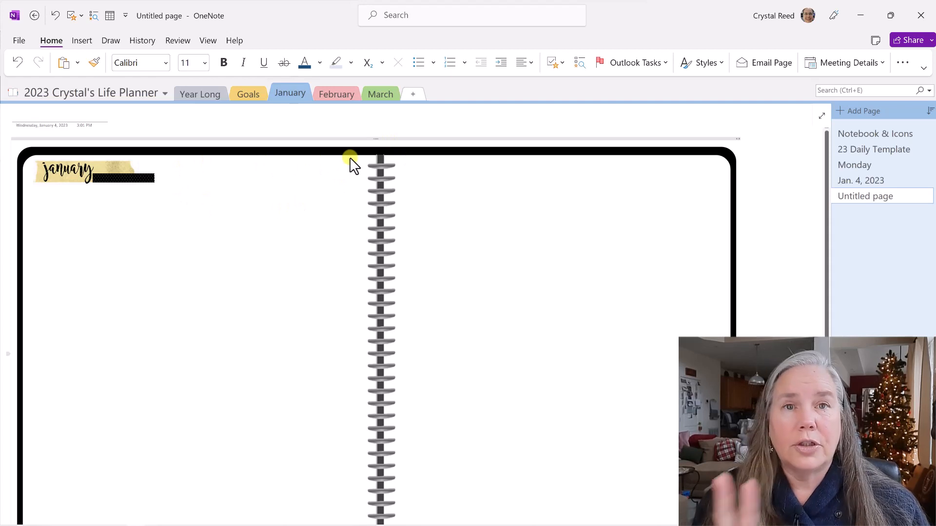
# Shift the notebook picture down and park the january heading above the notebook's right page.
pyautogui.click(391, 148)
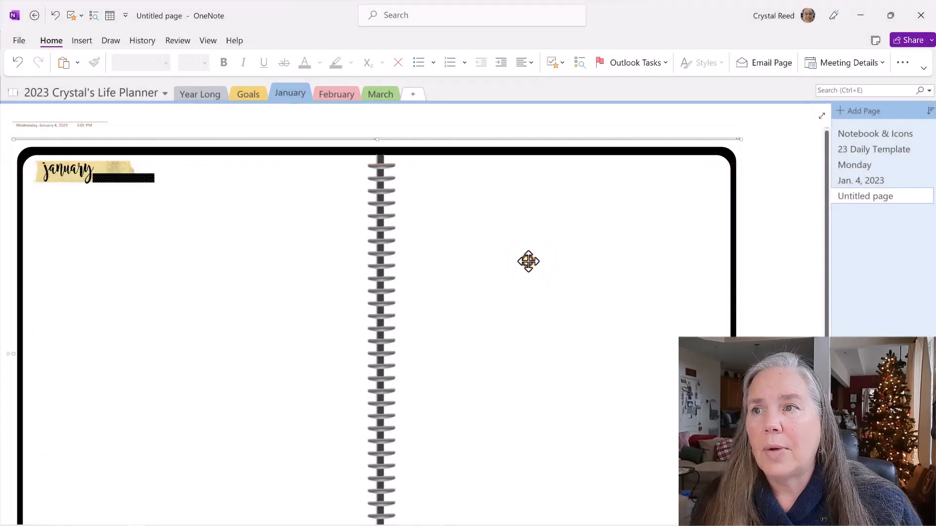
pyautogui.moveTo(528, 262); pyautogui.dragTo(547, 306)
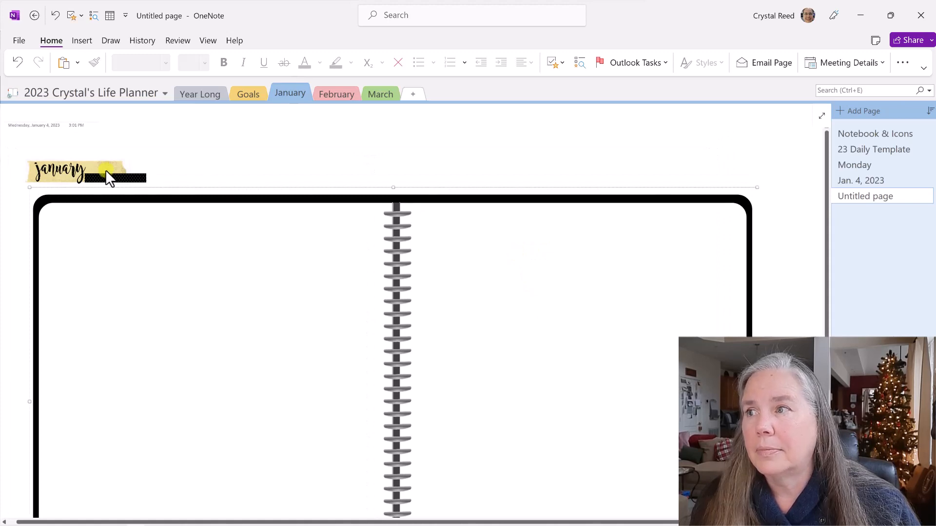
pyautogui.moveTo(106, 169); pyautogui.dragTo(471, 122)
# Move the notebook picture up to just below the page date and set it as the page background.
pyautogui.click(425, 244)
pyautogui.moveTo(427, 268); pyautogui.dragTo(397, 209)
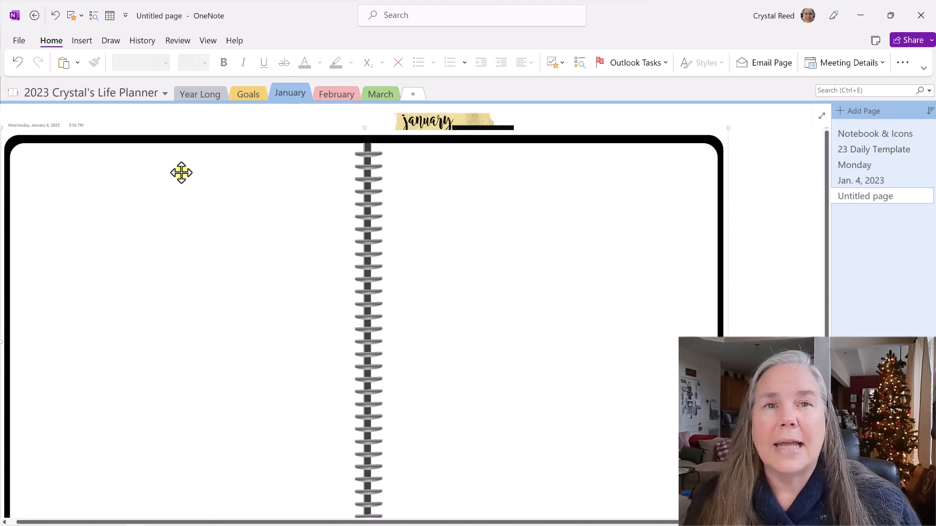
pyautogui.rightClick(167, 162)
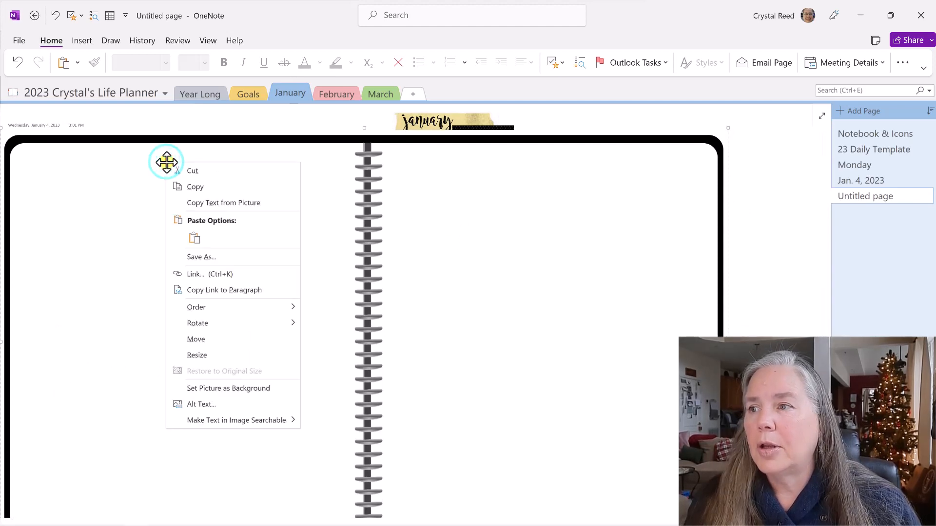
pyautogui.click(219, 388)
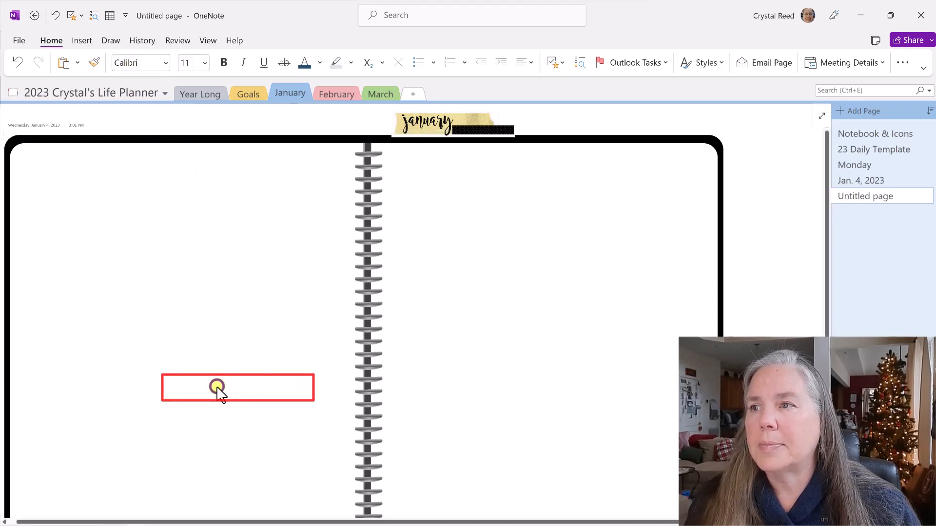
# Try selecting the notebook's border and blank pages to check whether the background is locked in place.
pyautogui.click(266, 133)
pyautogui.click(701, 137)
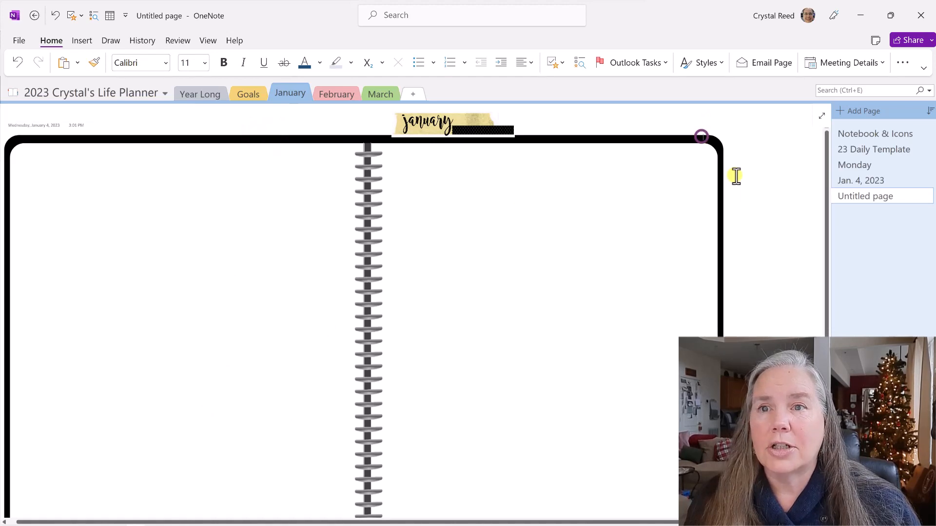
pyautogui.click(735, 266)
pyautogui.click(551, 297)
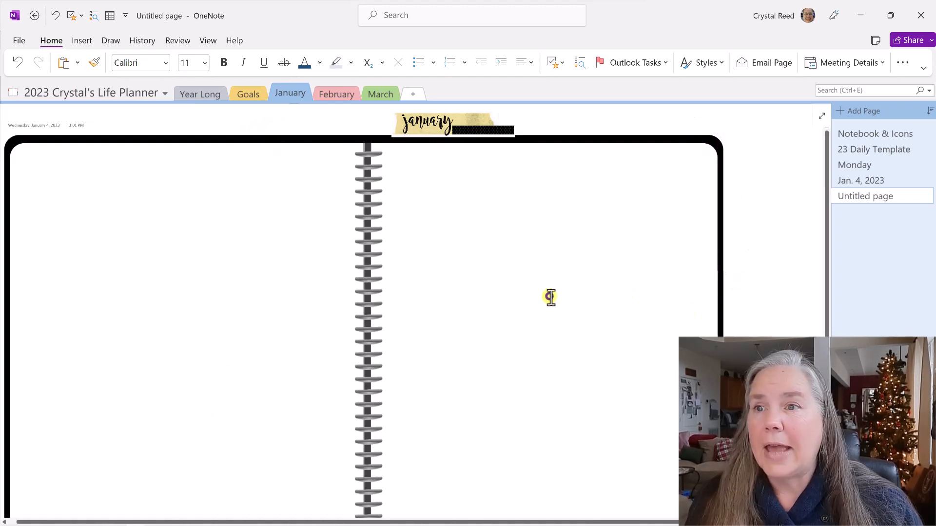
pyautogui.click(215, 279)
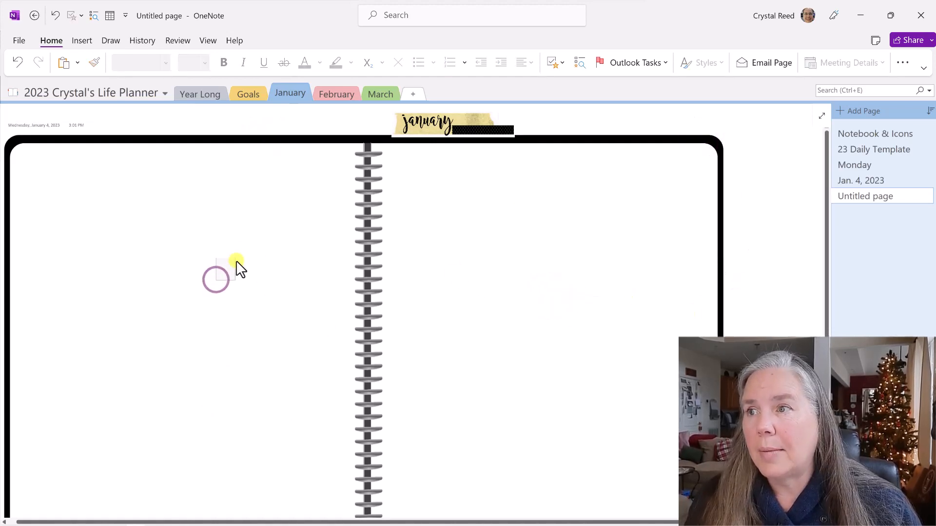
pyautogui.click(435, 209)
# Move the january heading back onto the upper-left corner of the notebook's left page.
pyautogui.click(454, 122)
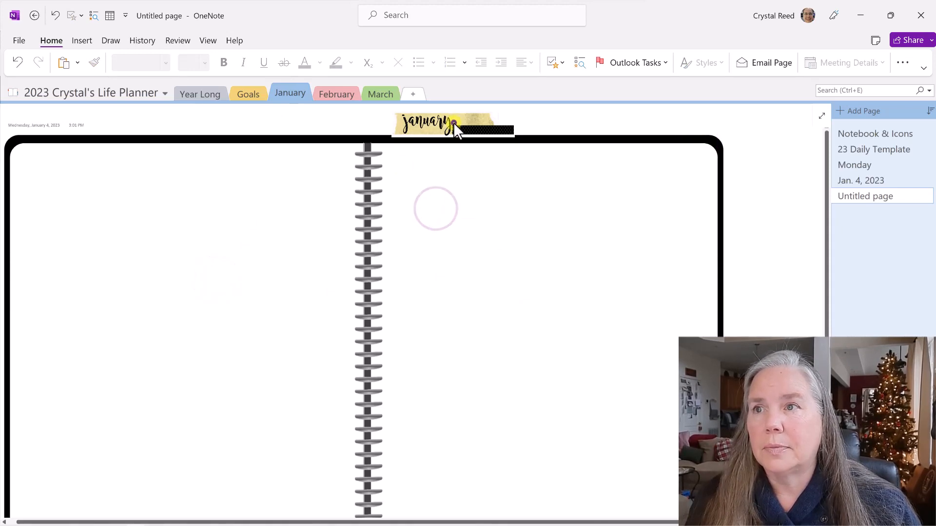
pyautogui.moveTo(458, 122); pyautogui.dragTo(91, 171)
pyautogui.click(148, 217)
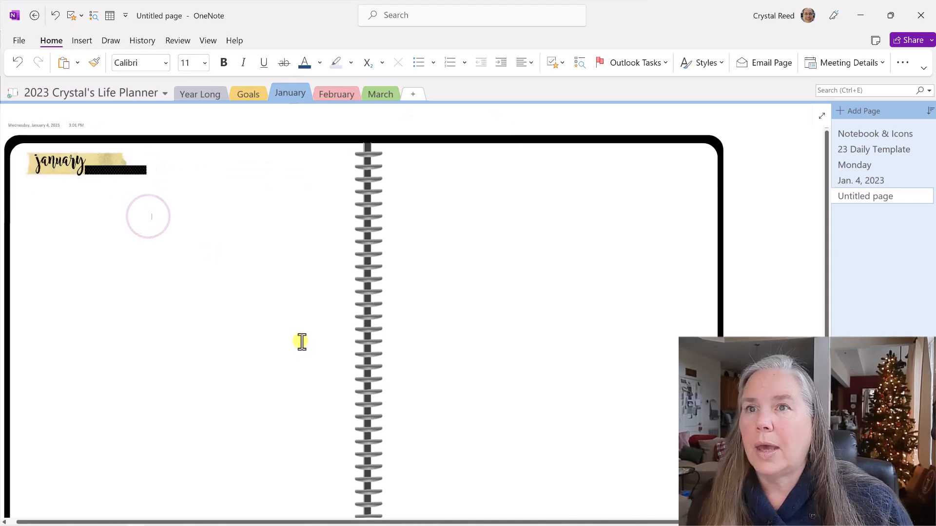
pyautogui.scroll(-1, 302, 341)
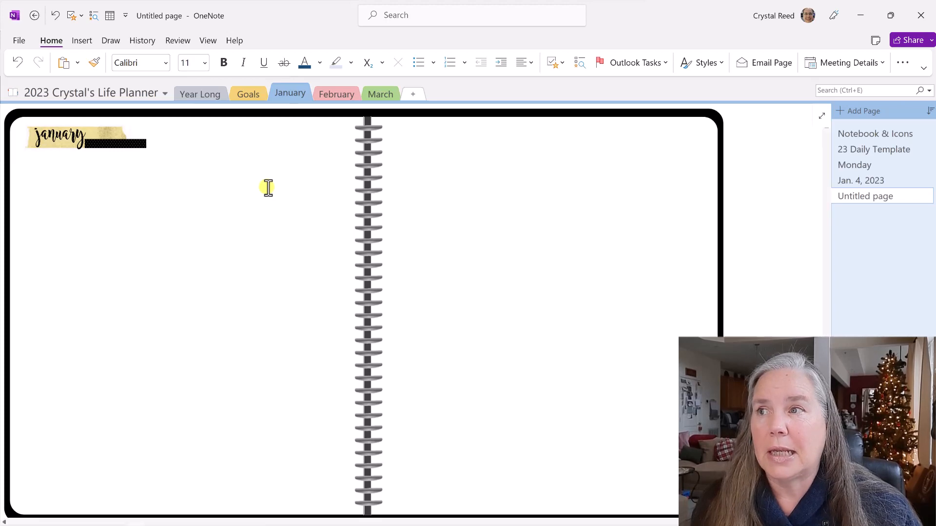
# Open the 2023 Yearly Calendar in the Year Long section and copy the three January columns down to day 31.
pyautogui.click(206, 94)
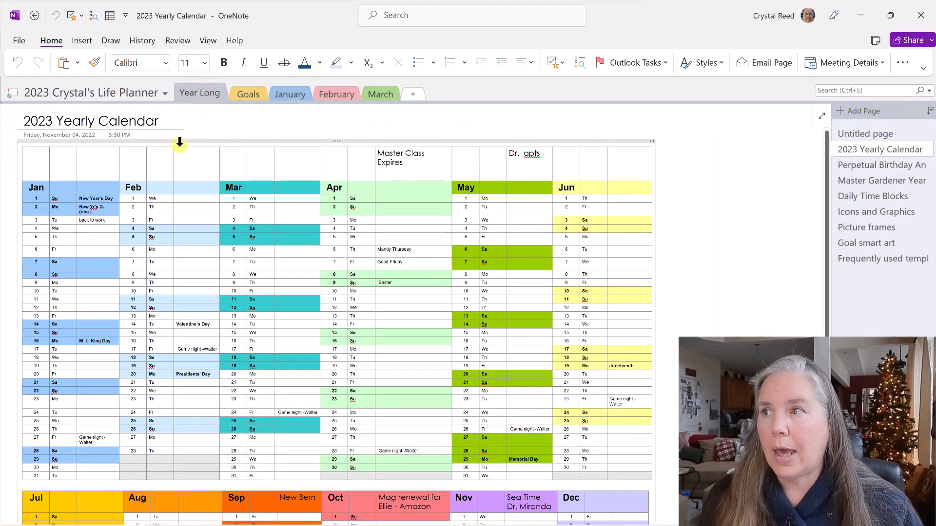
pyautogui.scroll(-2, 419, 397)
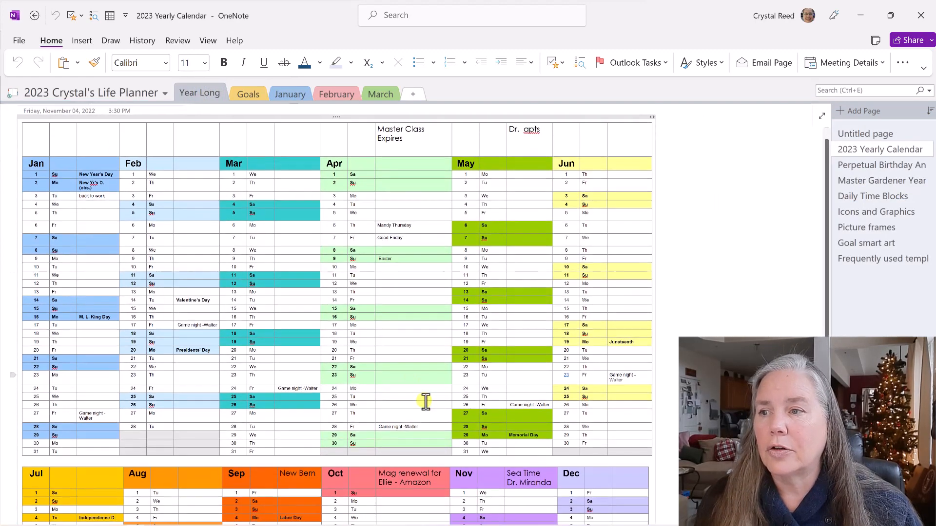
pyautogui.scroll(2, 426, 403)
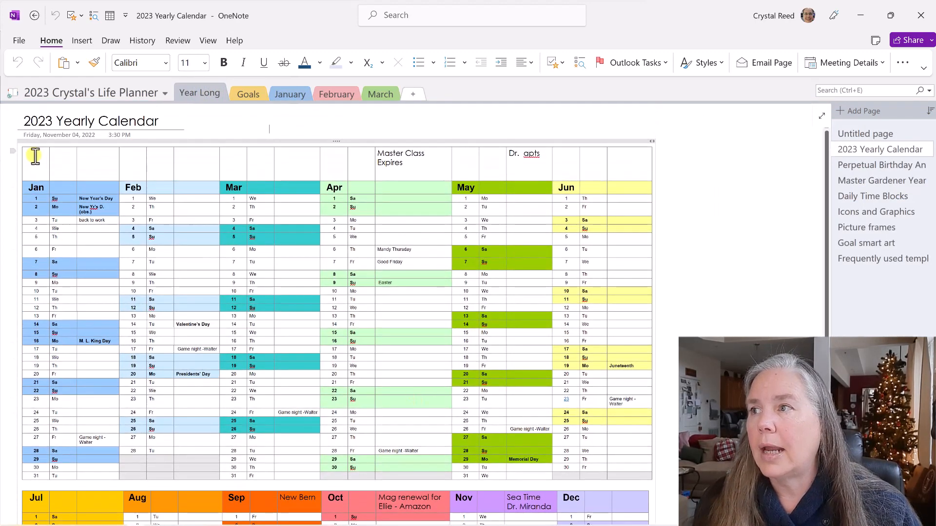
pyautogui.moveTo(26, 156); pyautogui.dragTo(97, 475)
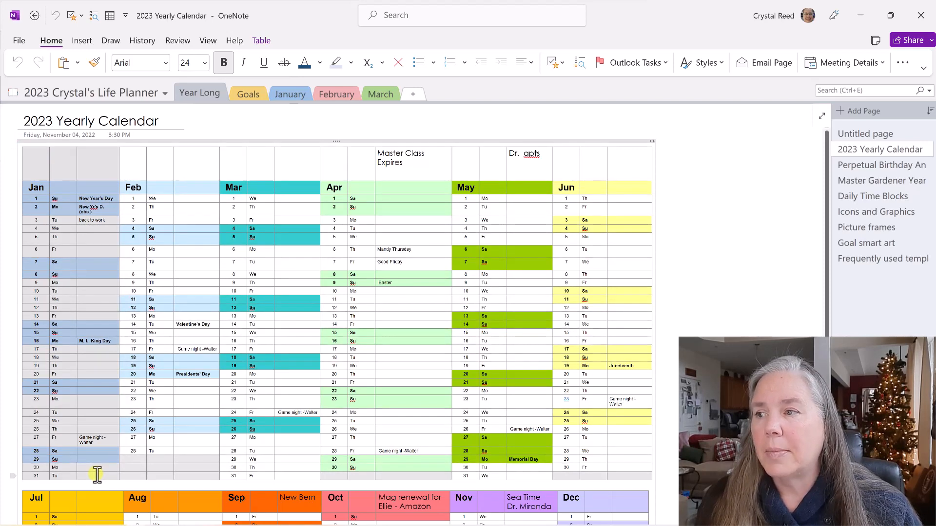
pyautogui.rightClick(93, 385)
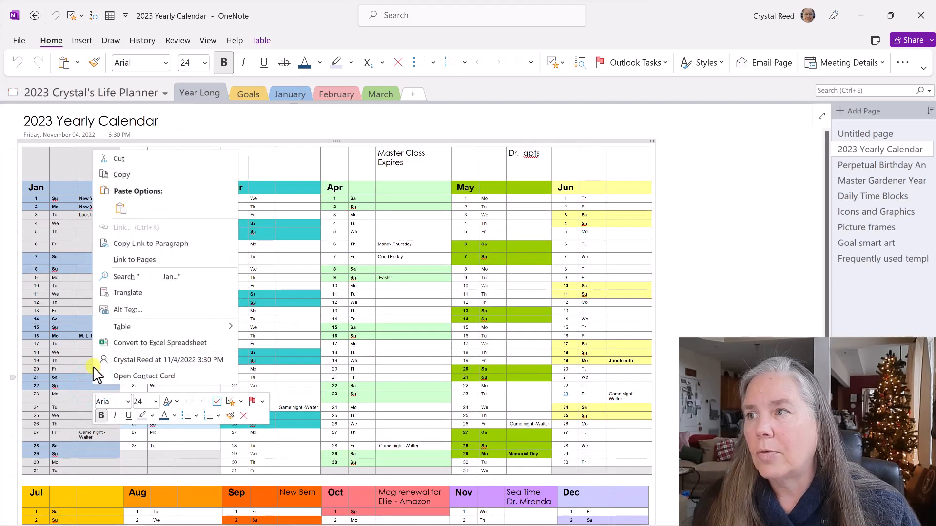
pyautogui.click(121, 174)
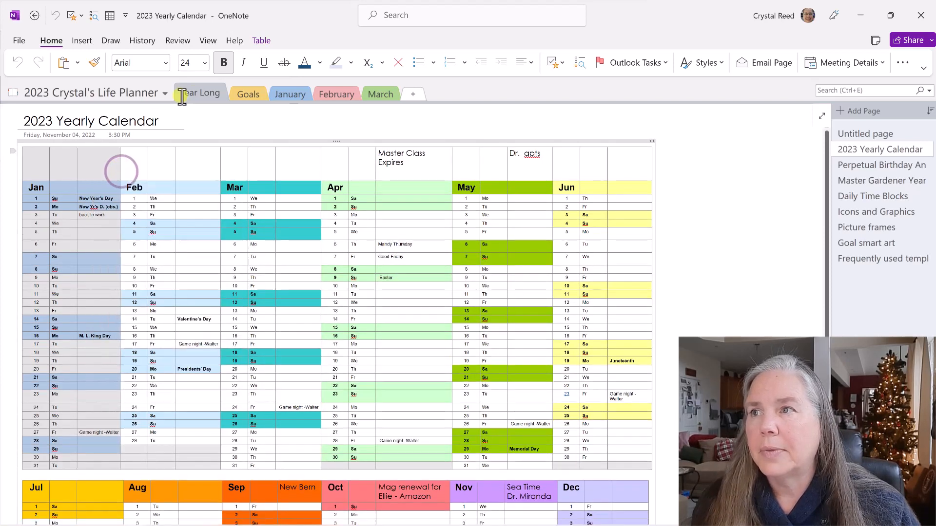
# Return to the untitled planner page in the January section and paste the January calendar columns beside the notebook.
pyautogui.click(298, 95)
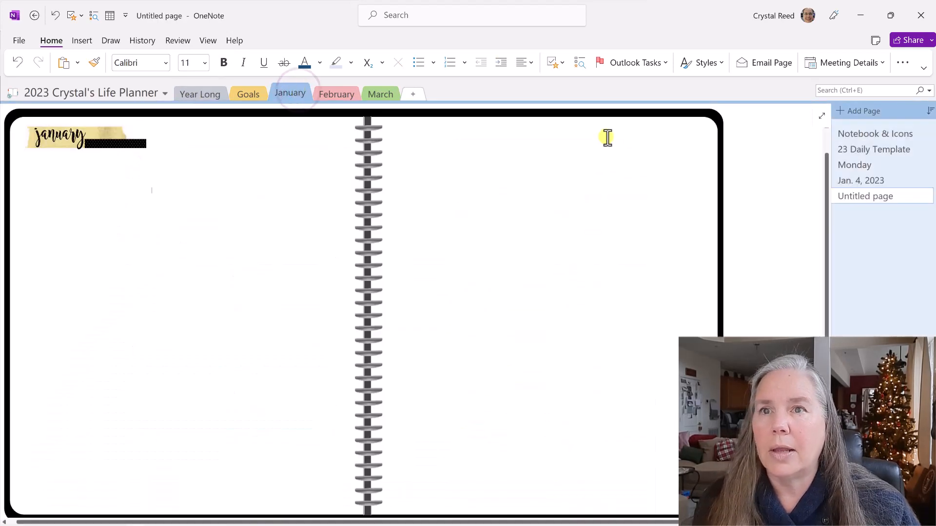
pyautogui.rightClick(776, 157)
pyautogui.click(802, 218)
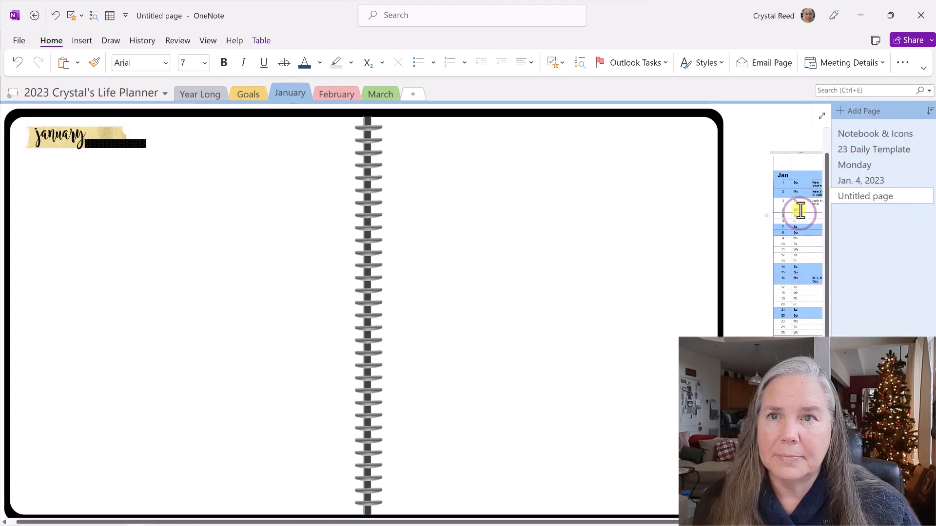
# Move the January calendar table onto the notebook's left page, below the january heading and close to the left border.
pyautogui.click(803, 153)
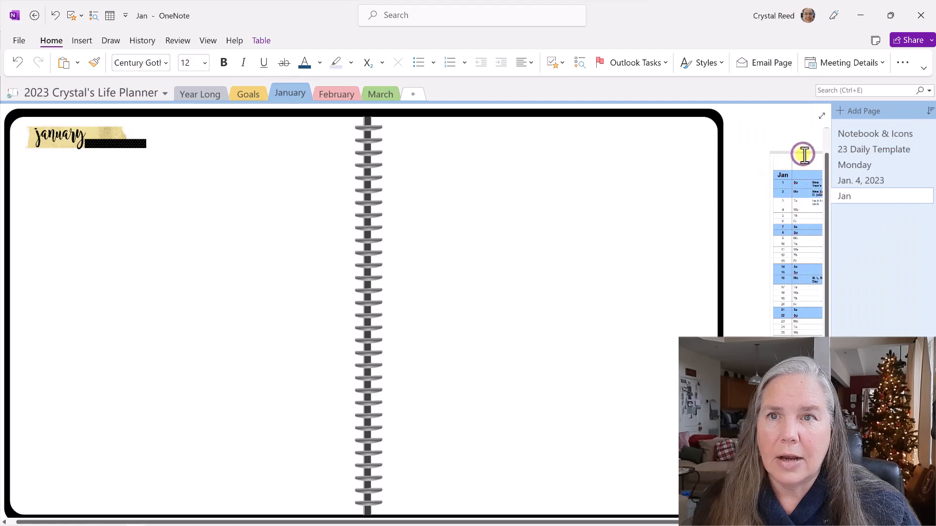
pyautogui.moveTo(804, 153); pyautogui.dragTo(59, 167)
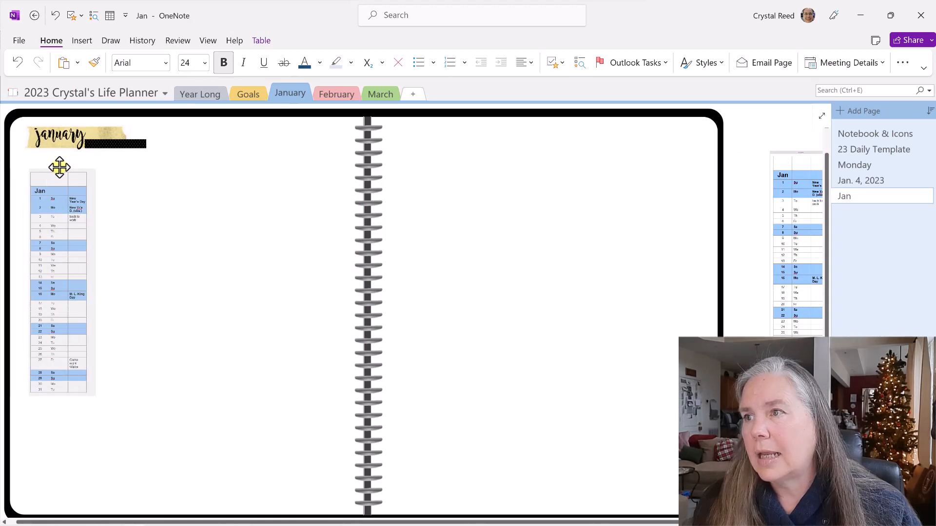
pyautogui.click(83, 328)
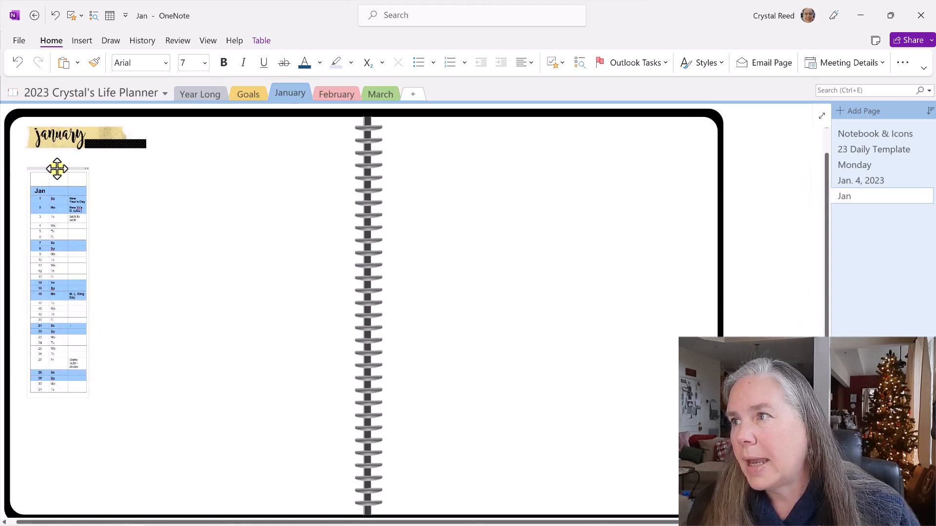
pyautogui.moveTo(57, 167); pyautogui.dragTo(45, 166)
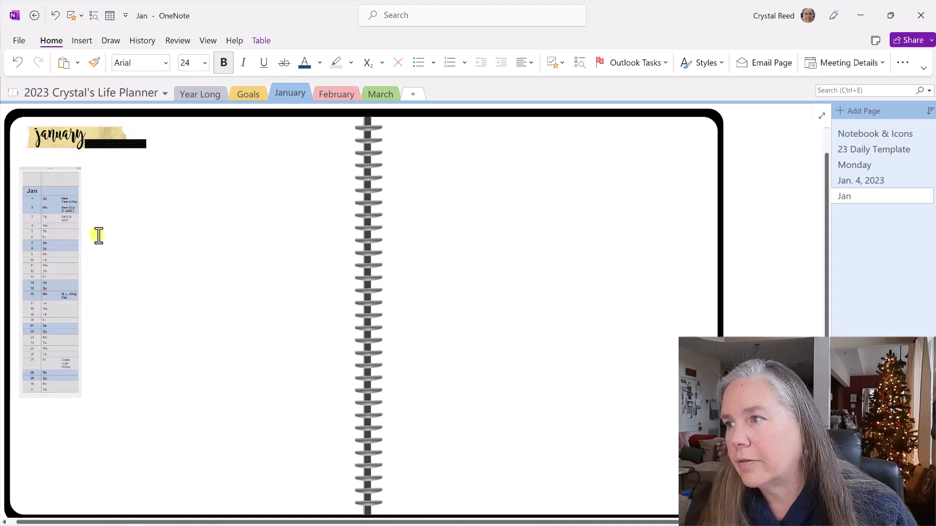
pyautogui.click(115, 250)
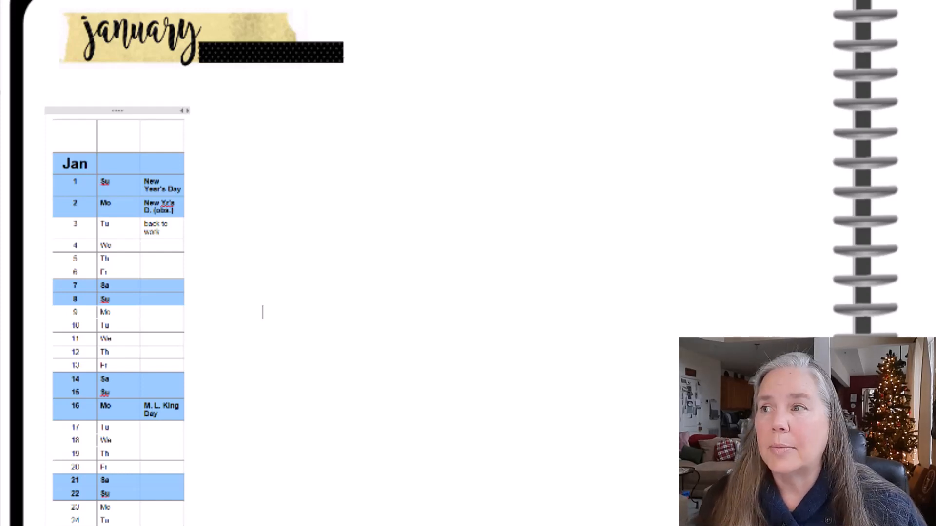
# Shade the Jan heading row and the rows for January 1 and 2 light purple, hex #CCC1D9.
pyautogui.scroll(1, 358, 480)
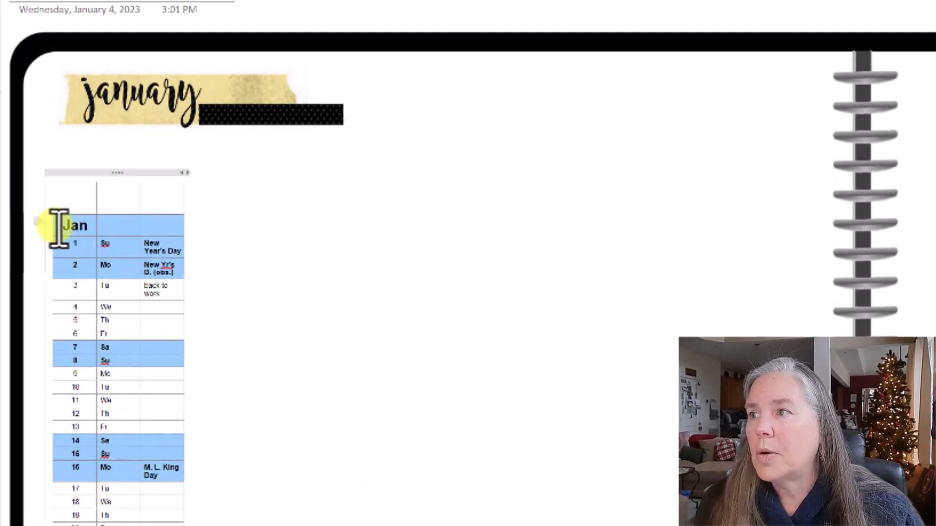
pyautogui.moveTo(59, 226)
pyautogui.mouseDown()
pyautogui.moveTo(119, 234)
pyautogui.moveTo(172, 267)
pyautogui.mouseUp()
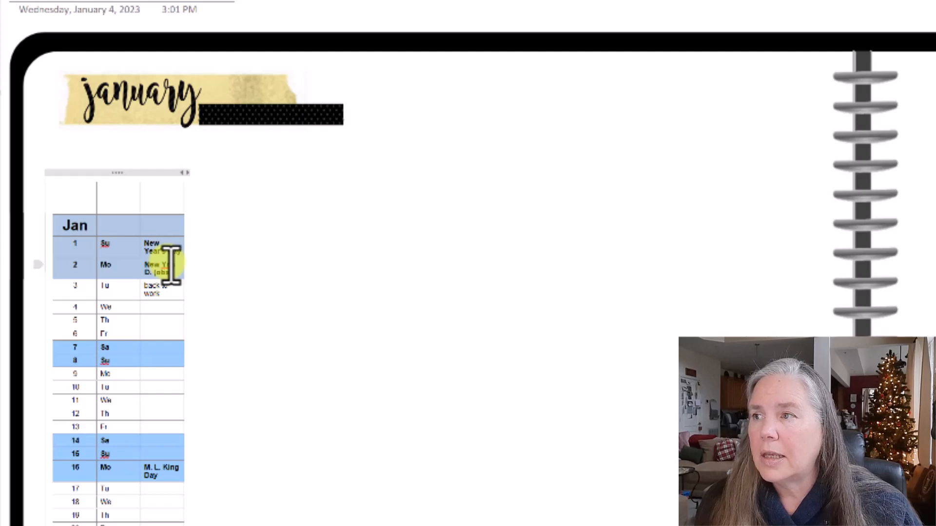
pyautogui.rightClick(168, 265)
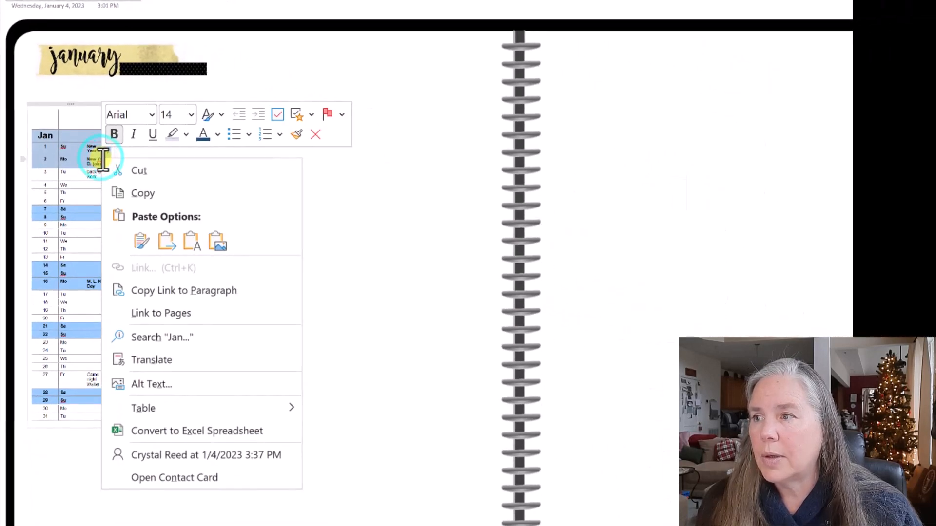
pyautogui.moveTo(171, 410)
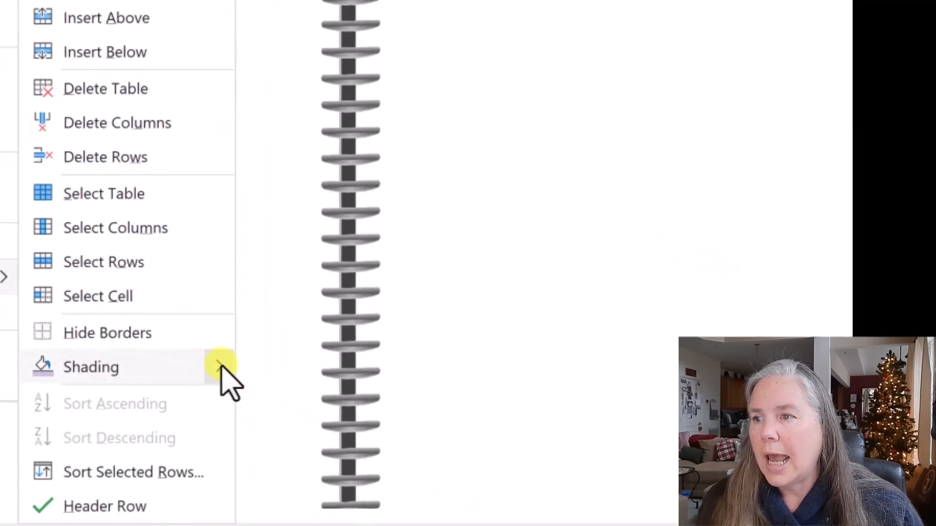
pyautogui.click(215, 365)
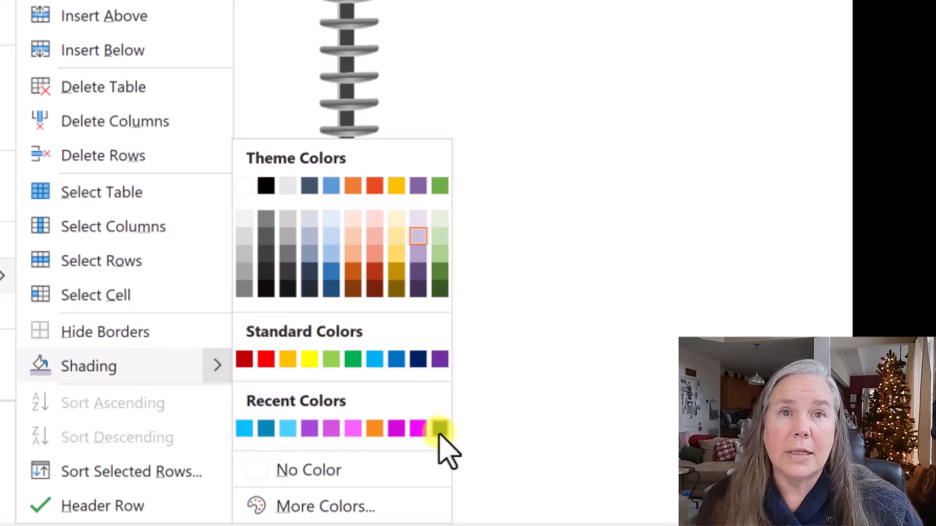
pyautogui.click(321, 506)
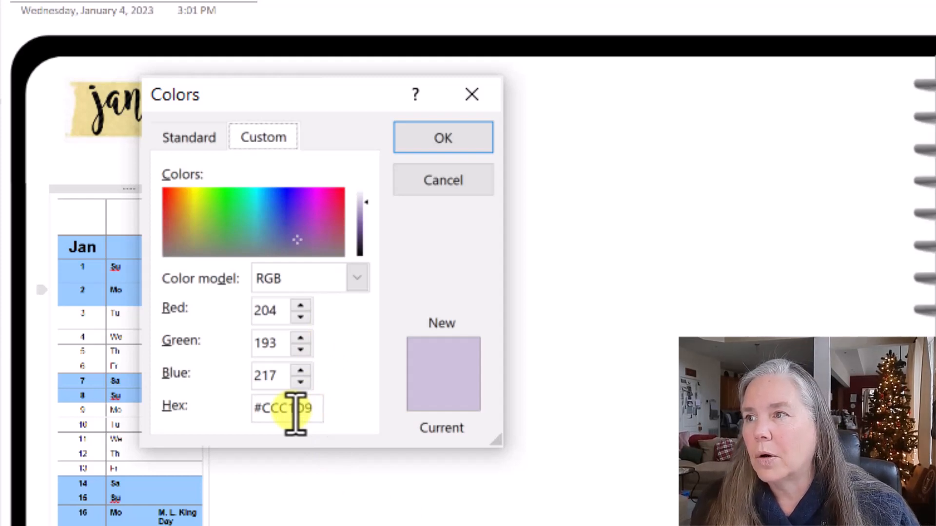
pyautogui.click(437, 383)
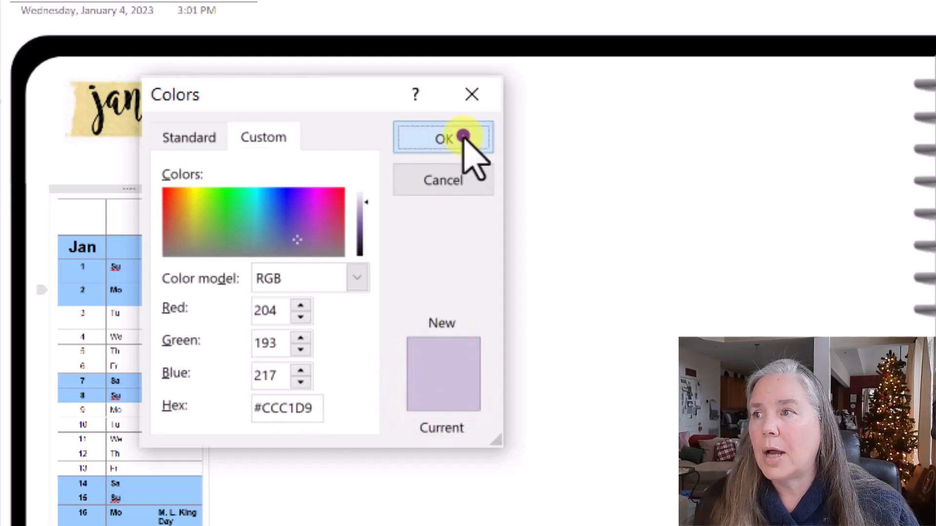
pyautogui.click(461, 136)
# Apply the same light purple shading to the rows for January 7–8 and January 14–16.
pyautogui.moveTo(87, 387); pyautogui.dragTo(193, 395)
pyautogui.rightClick(193, 395)
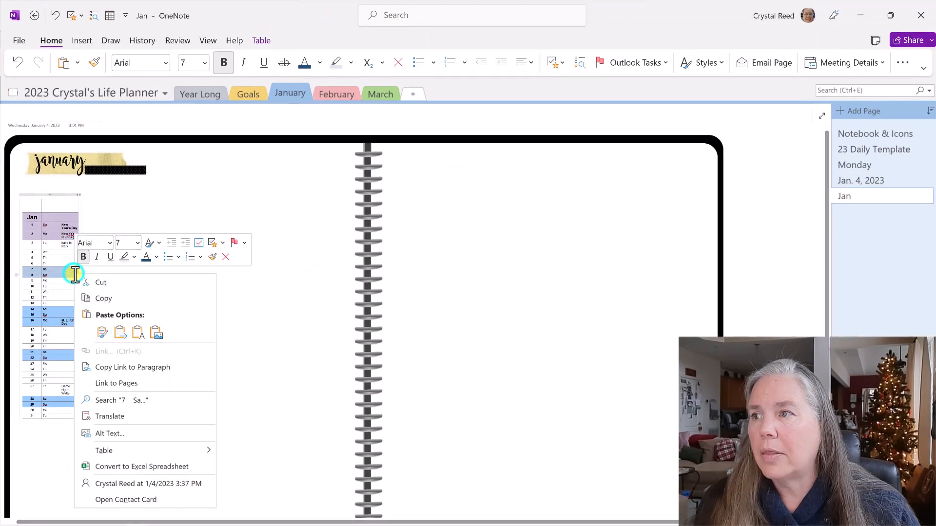
pyautogui.click(110, 449)
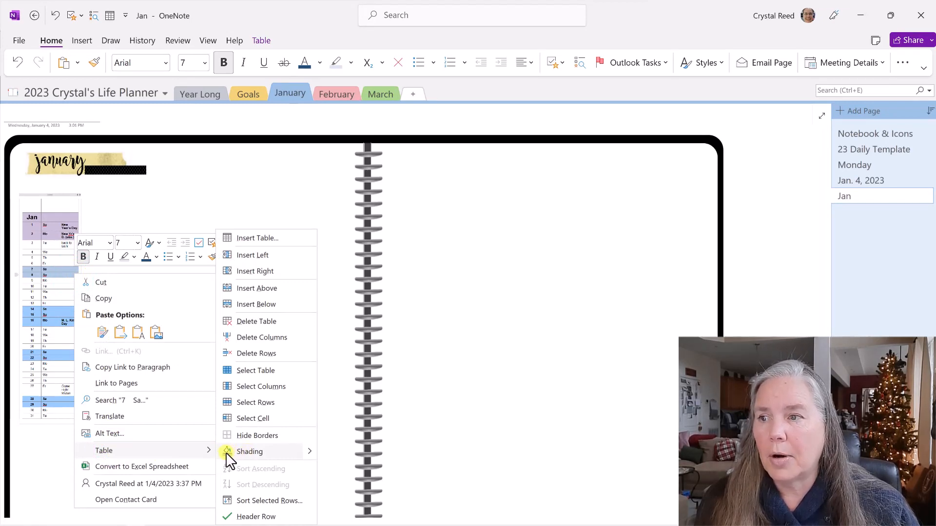
pyautogui.click(245, 450)
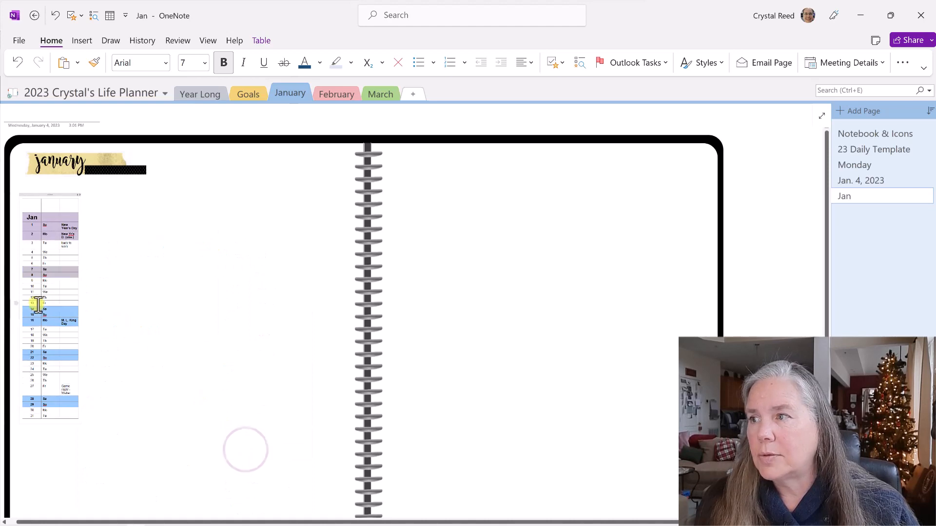
pyautogui.moveTo(27, 308); pyautogui.dragTo(38, 324)
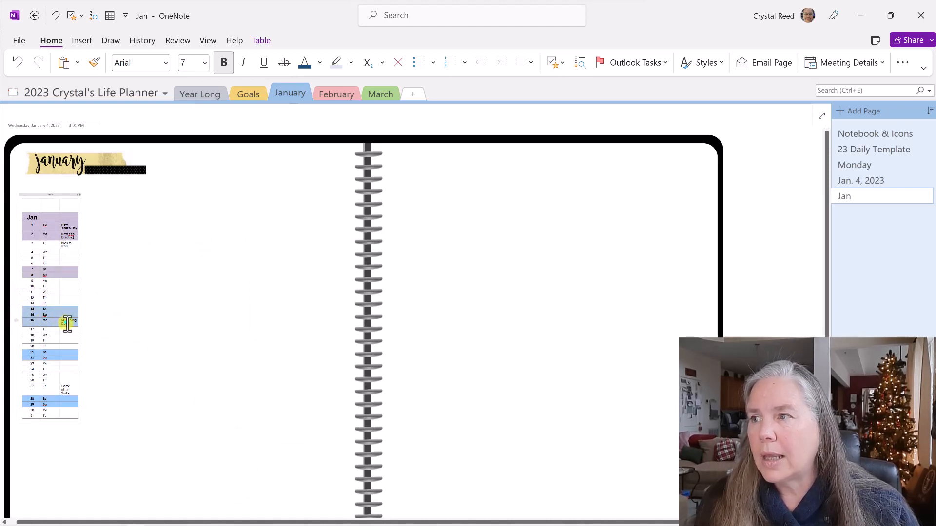
pyautogui.rightClick(72, 322)
pyautogui.moveTo(197, 267)
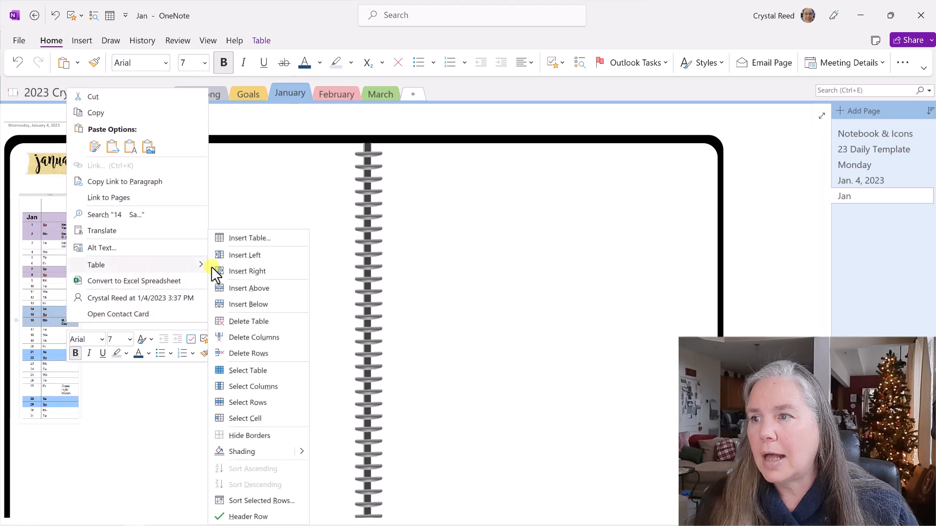
pyautogui.click(235, 448)
# Apply the light purple shading to the remaining blue weekend rows, January 21–22 and January 28–29.
pyautogui.moveTo(27, 352); pyautogui.dragTo(61, 358)
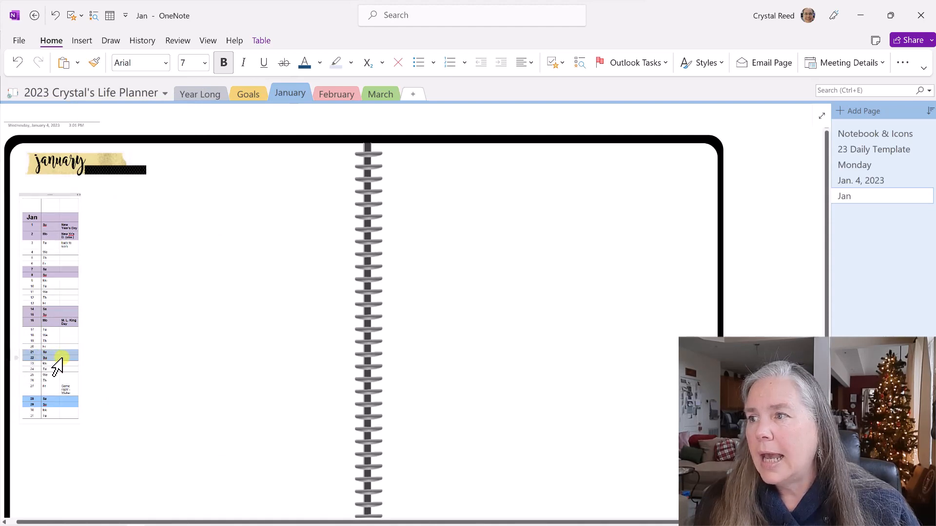
pyautogui.rightClick(62, 358)
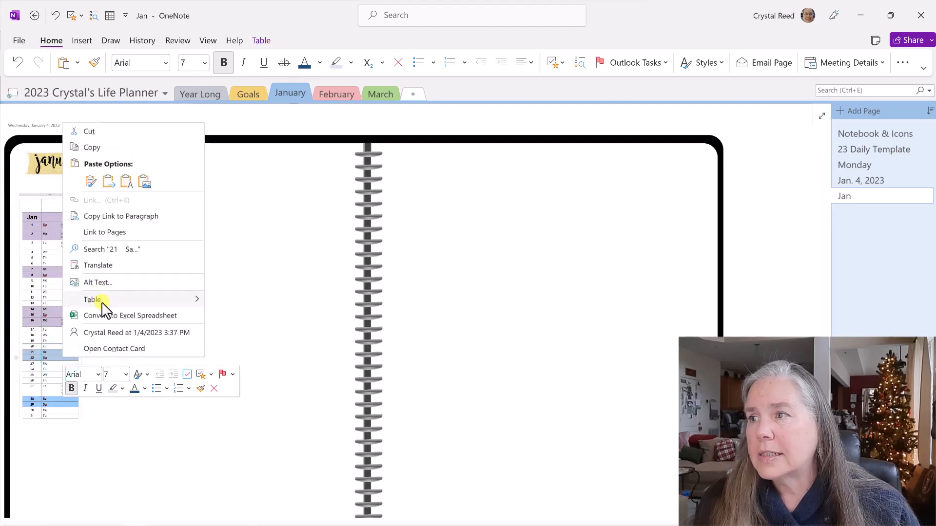
pyautogui.moveTo(161, 300)
pyautogui.click(233, 448)
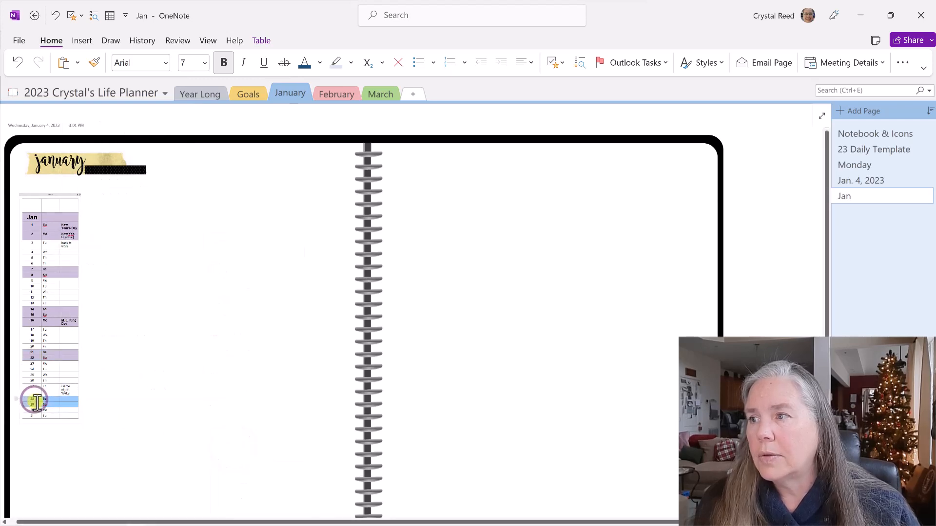
pyautogui.rightClick(66, 403)
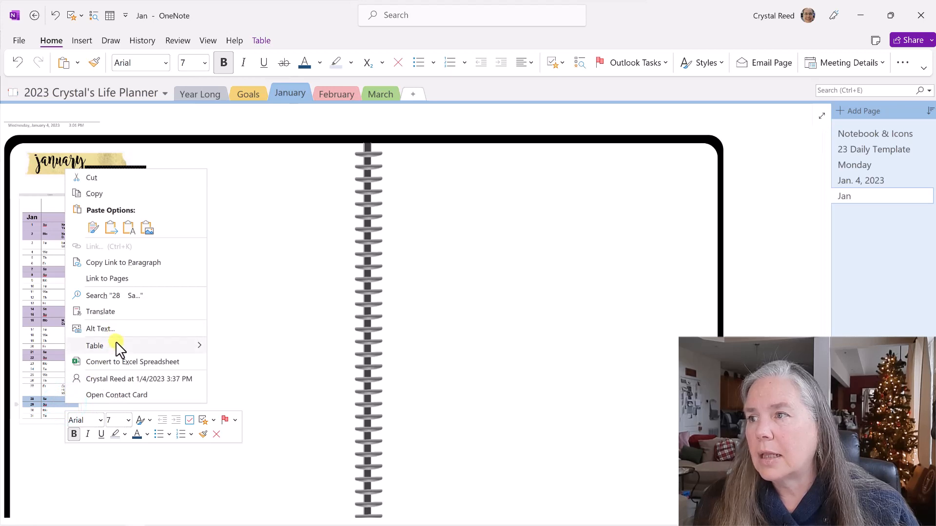
pyautogui.moveTo(117, 344)
pyautogui.click(224, 452)
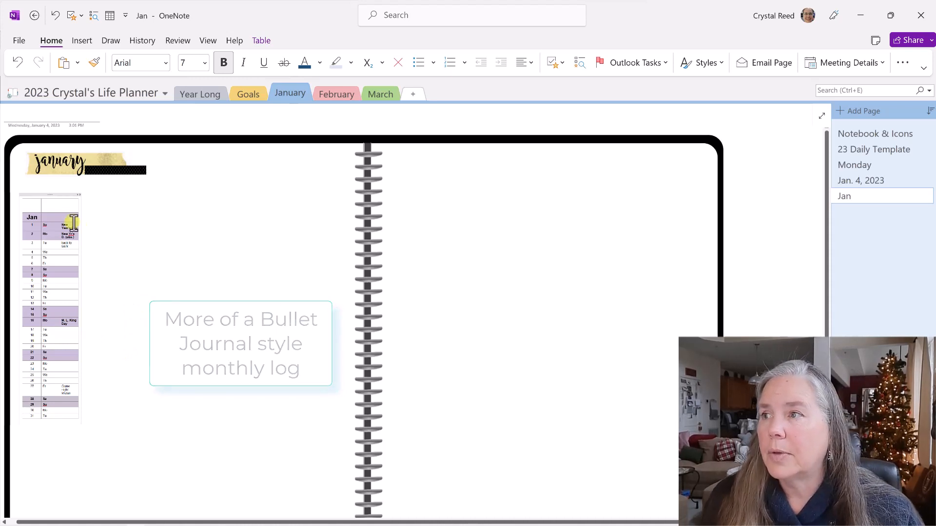
# Widen the January table's container and its third column until the table extends to about the end of the january heading.
pyautogui.click(32, 219)
pyautogui.moveTo(80, 195); pyautogui.dragTo(147, 204)
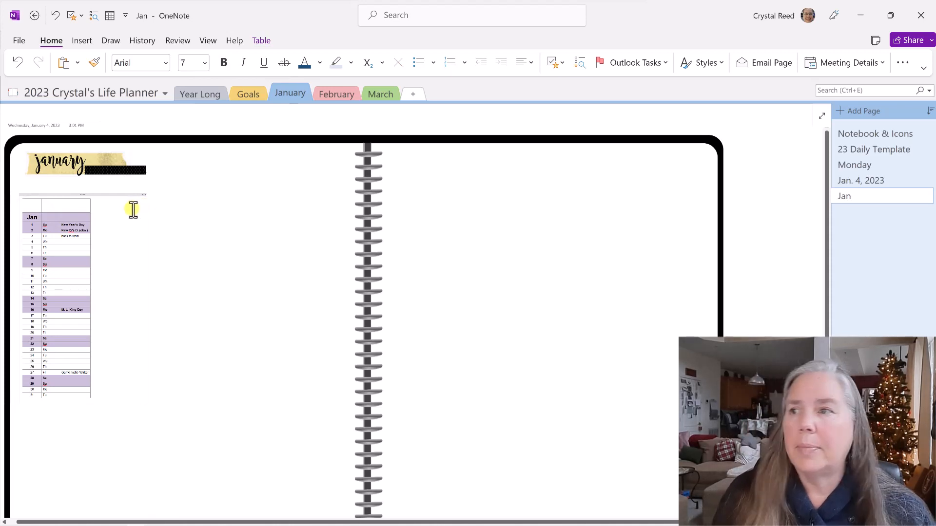
pyautogui.click(76, 216)
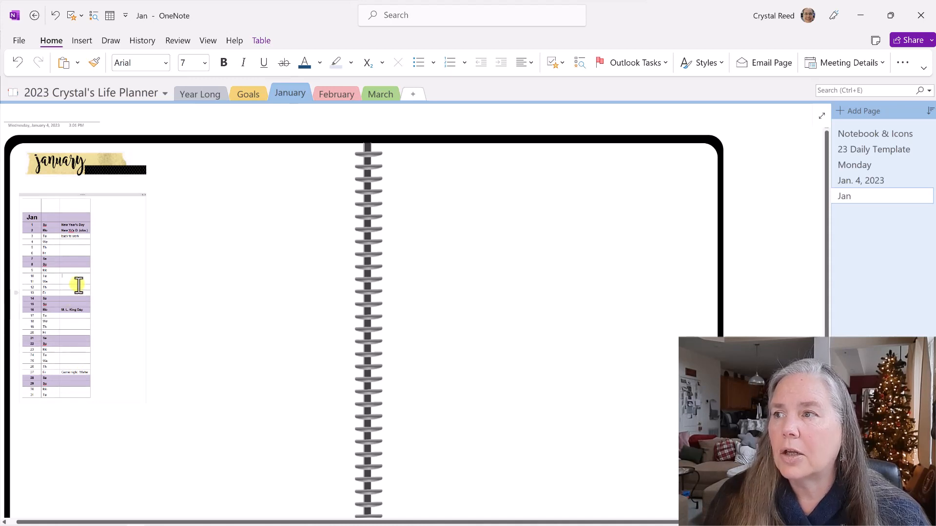
pyautogui.moveTo(90, 246); pyautogui.dragTo(143, 247)
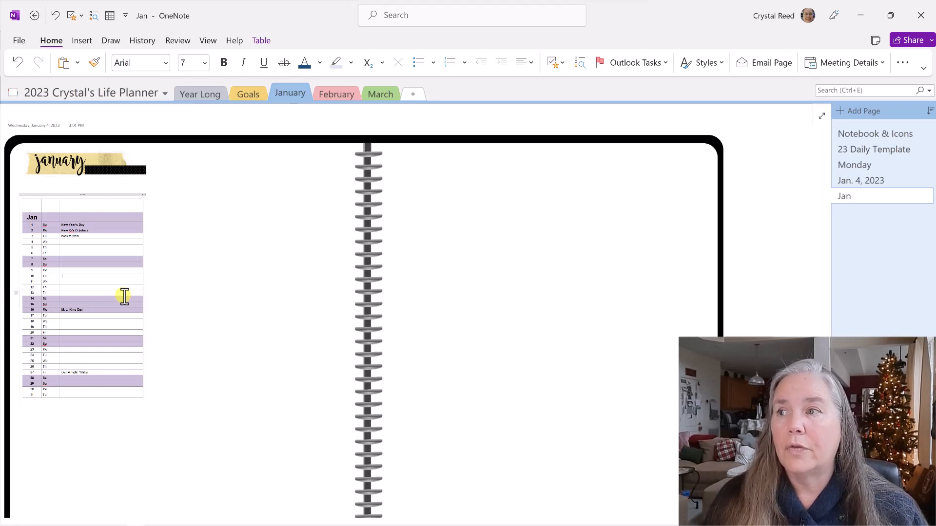
pyautogui.click(777, 178)
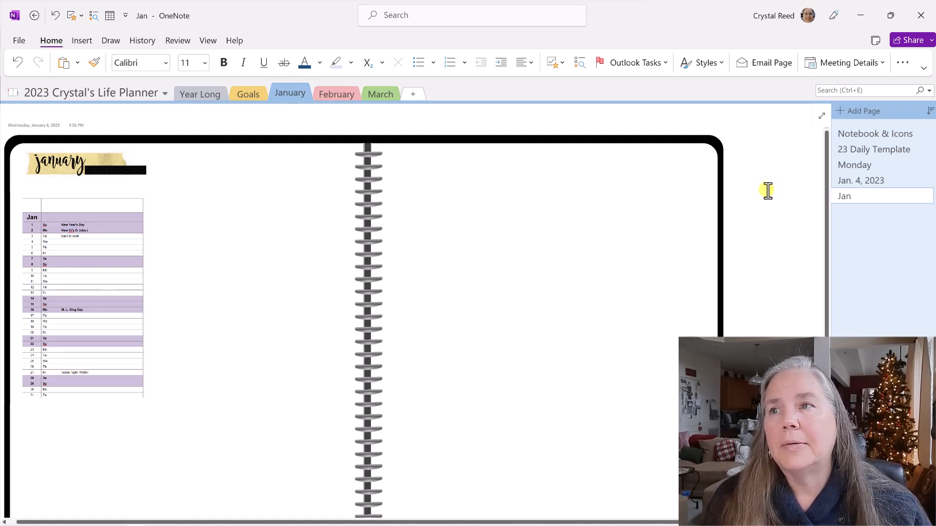
# Open the Master Gardener Year page in the Year Long section and copy the whole January In the Garden list.
pyautogui.click(191, 93)
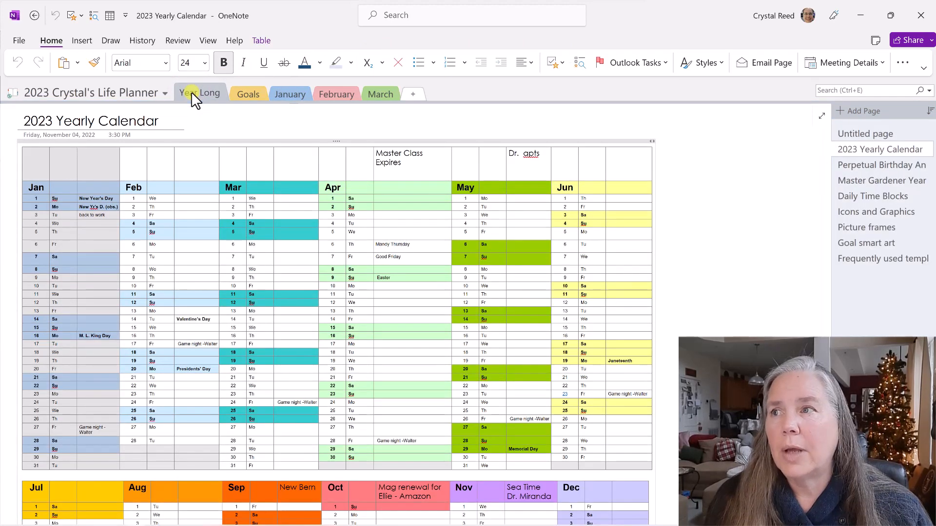
pyautogui.click(859, 181)
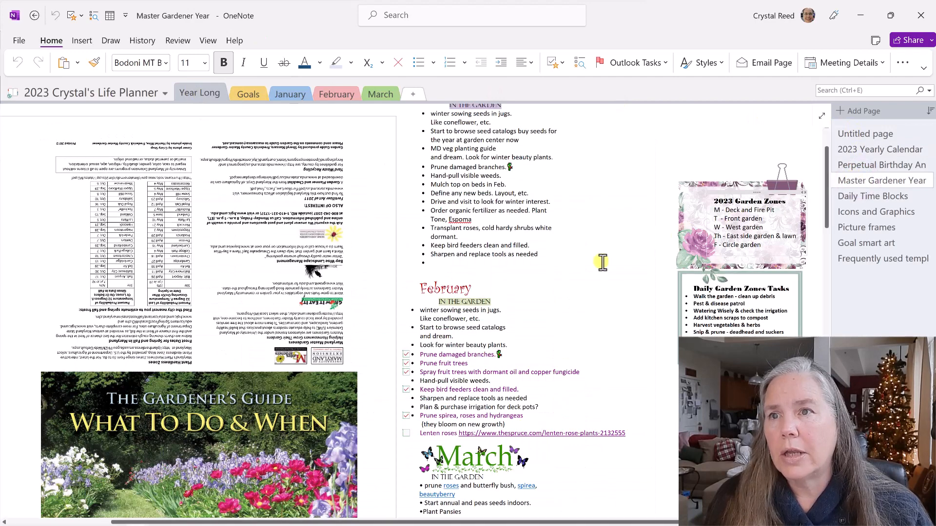
pyautogui.scroll(1, 589, 264)
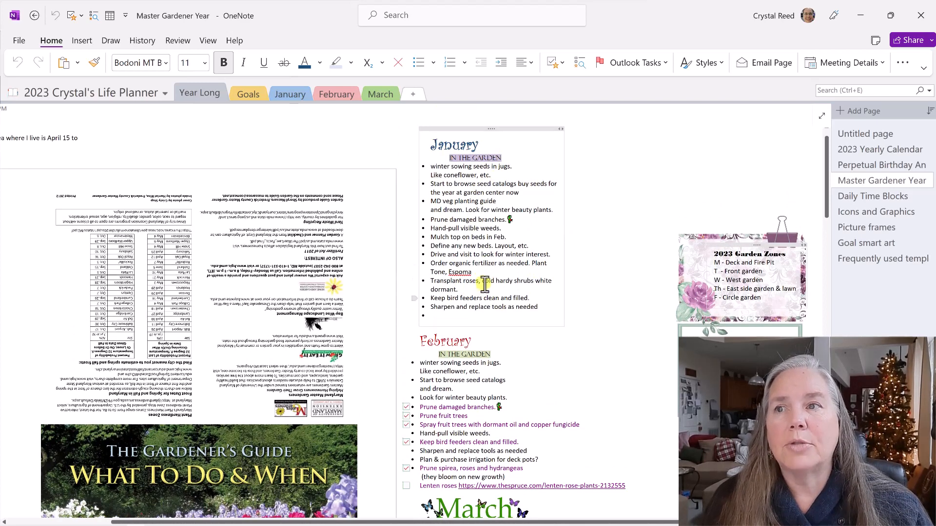
pyautogui.click(498, 129)
pyautogui.hotkey('ctrl', 'c')
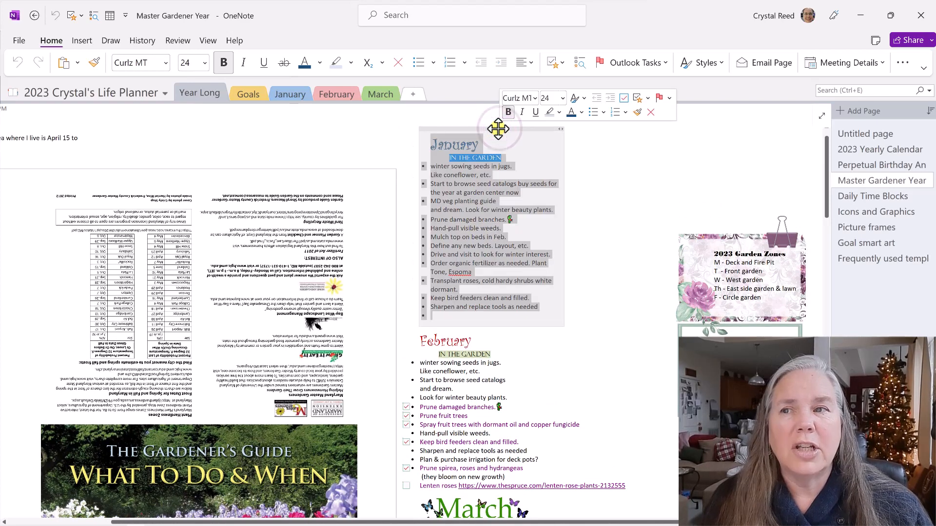
pyautogui.rightClick(498, 128)
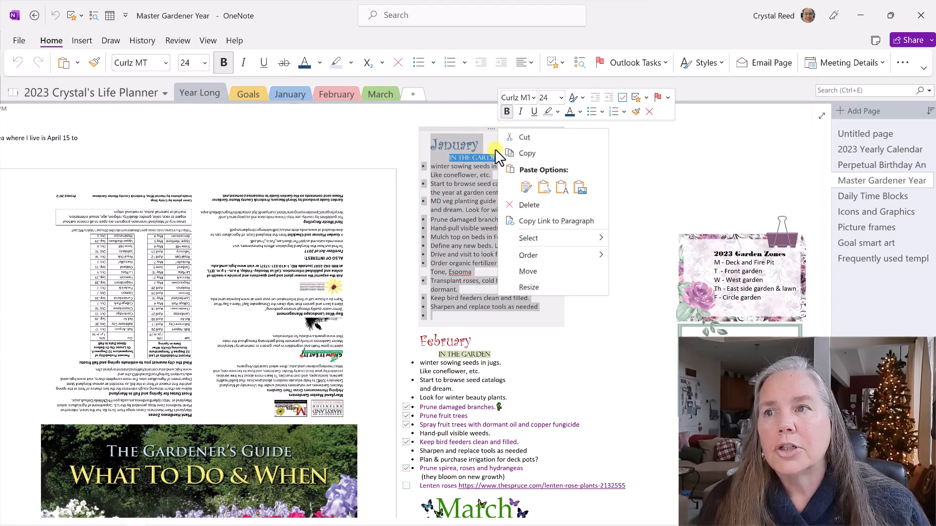
pyautogui.click(528, 153)
# Paste the garden list on the January planner page with source formatting and place it in the notebook's right page, upper-right corner.
pyautogui.click(303, 97)
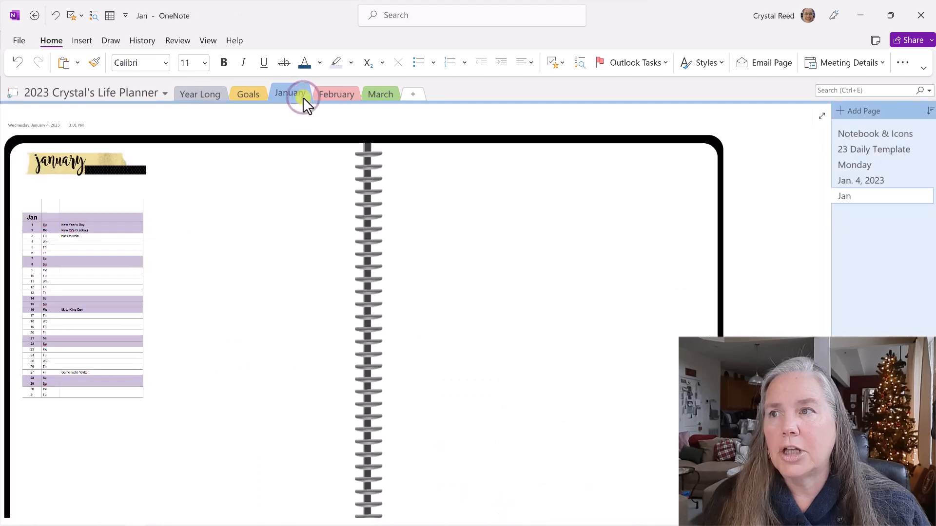
pyautogui.rightClick(760, 172)
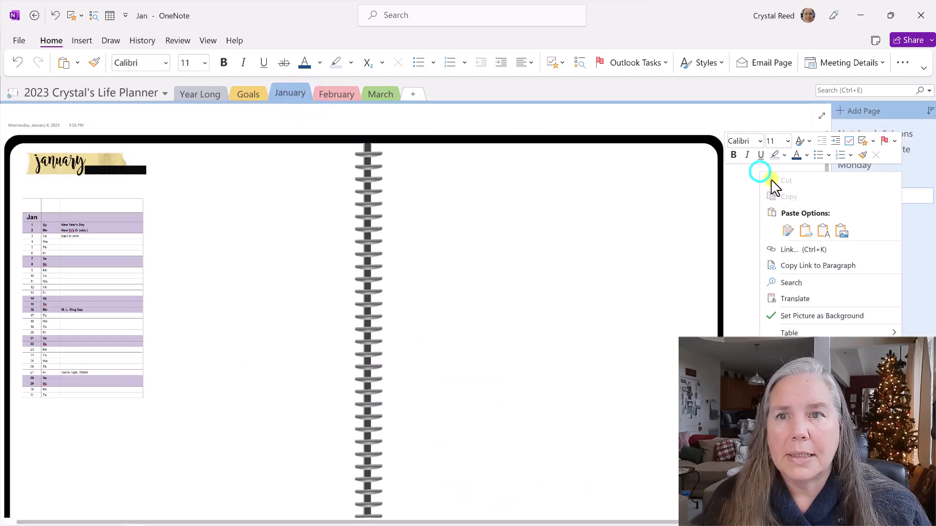
pyautogui.click(788, 231)
pyautogui.moveTo(783, 169); pyautogui.dragTo(710, 155)
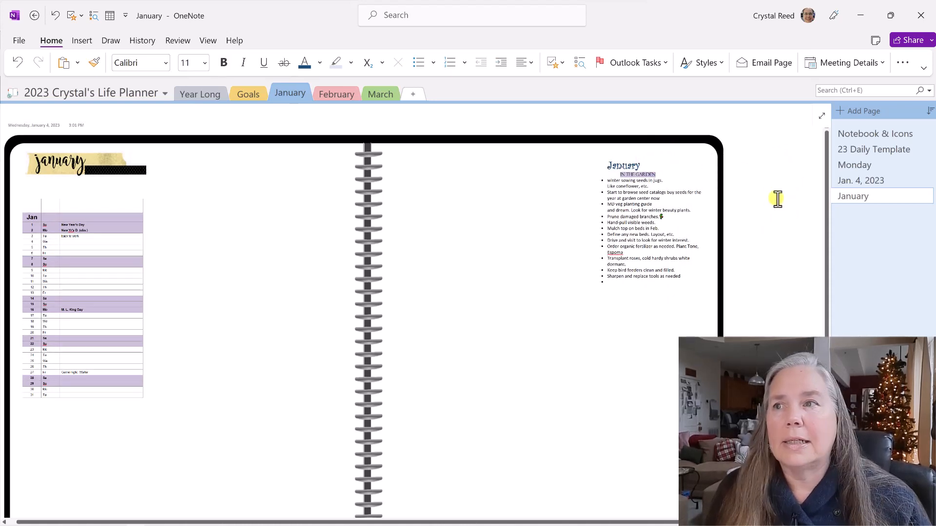
# Open the Frequently used templates page in the Year Long section and copy the Currently I am table.
pyautogui.click(195, 93)
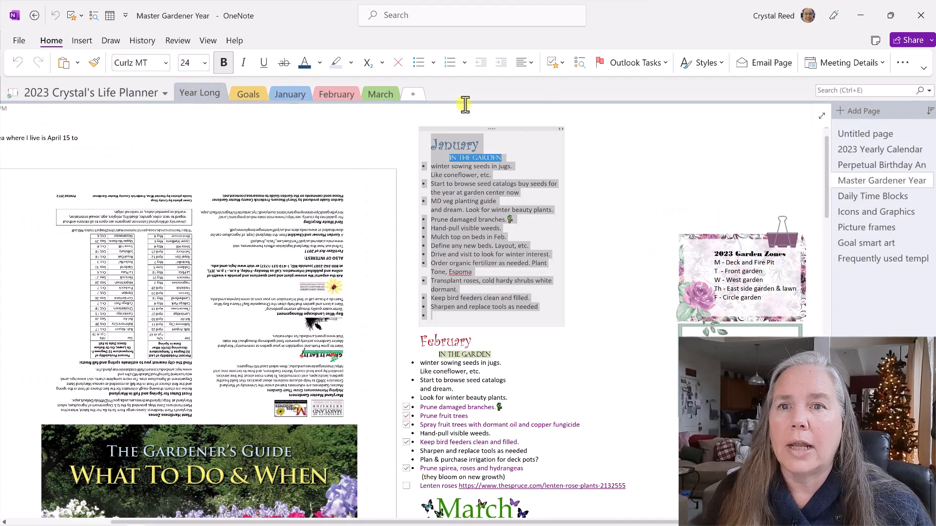
pyautogui.click(858, 259)
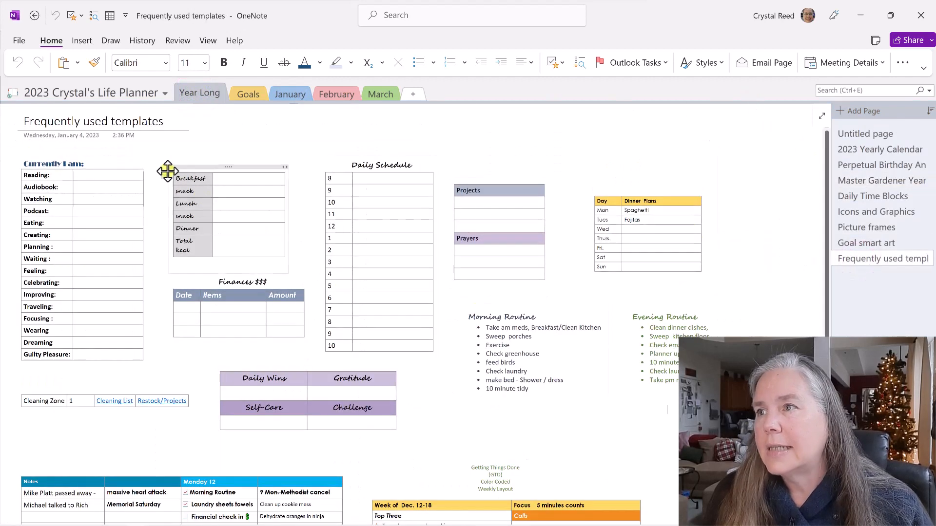
pyautogui.click(84, 155)
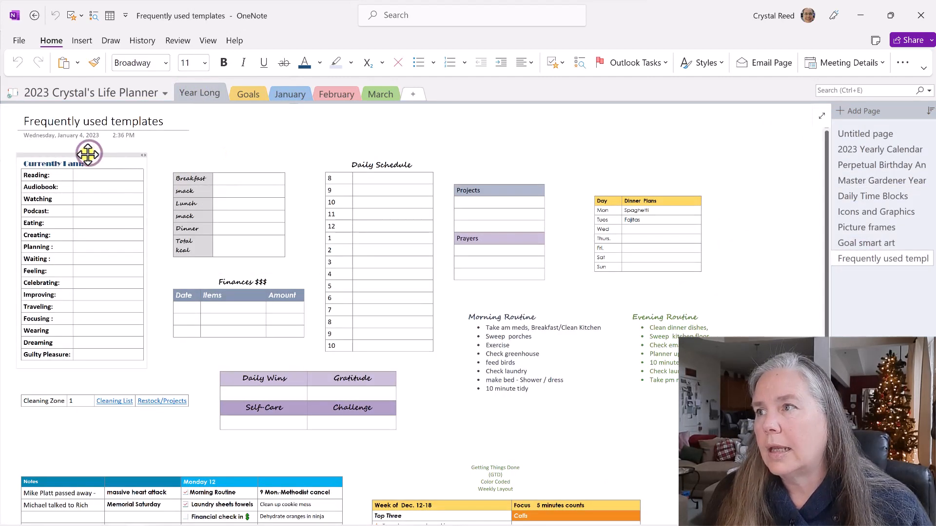
pyautogui.rightClick(84, 155)
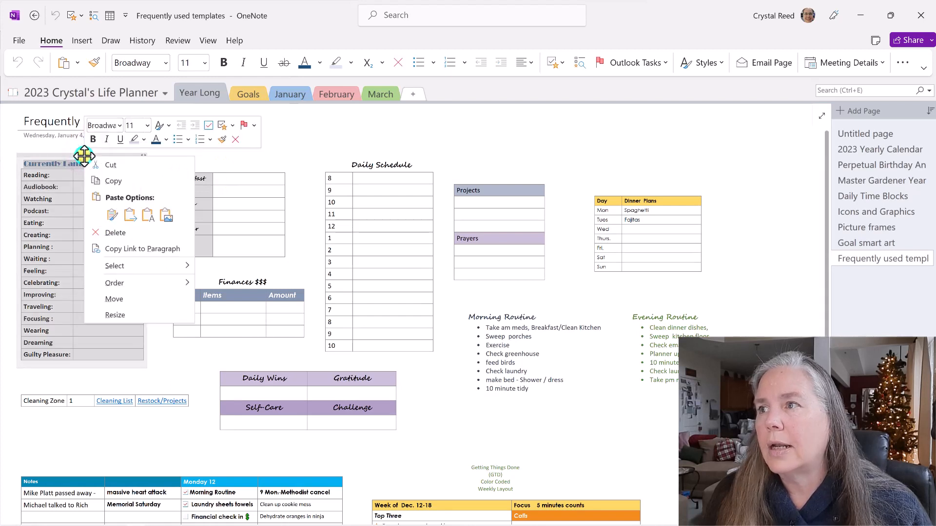
pyautogui.click(104, 179)
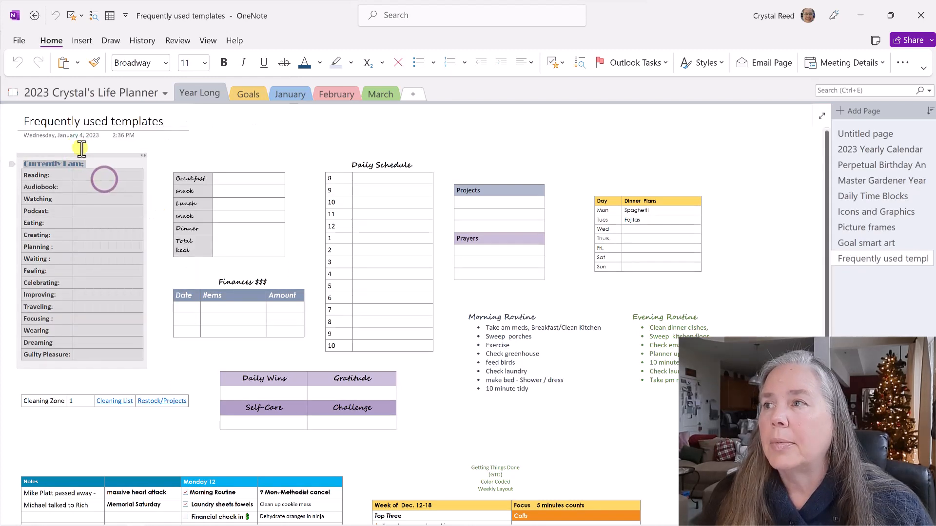
# Return to the January planner page and paste the copied Currently I am table beside the notebook with source formatting.
pyautogui.click(102, 95)
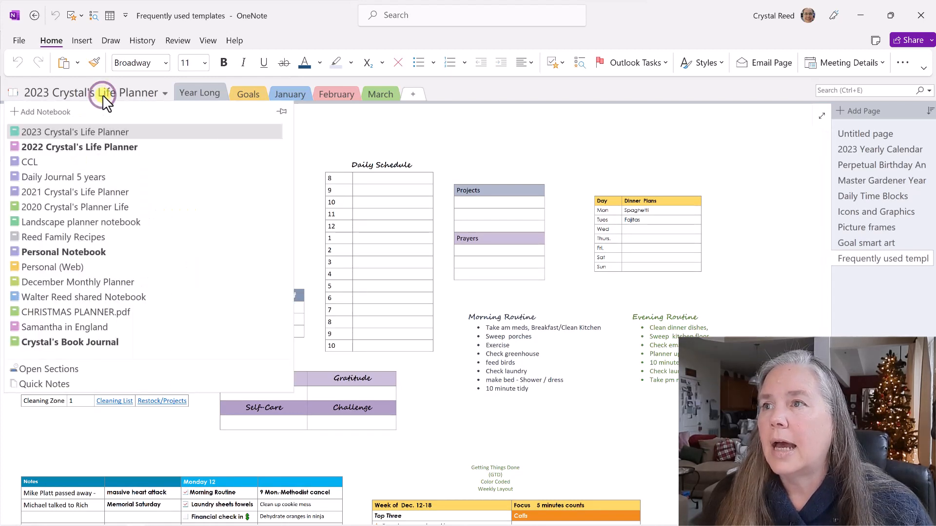
pyautogui.click(293, 92)
pyautogui.click(291, 92)
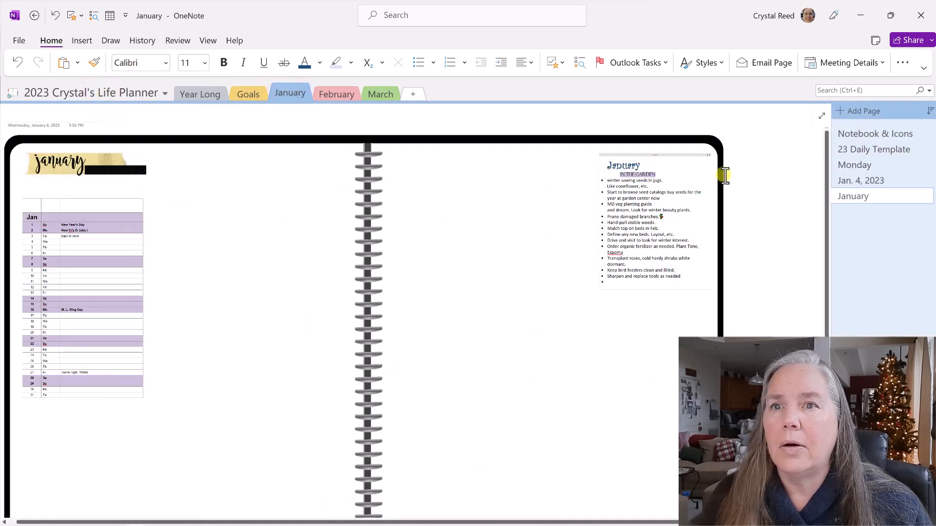
pyautogui.rightClick(760, 183)
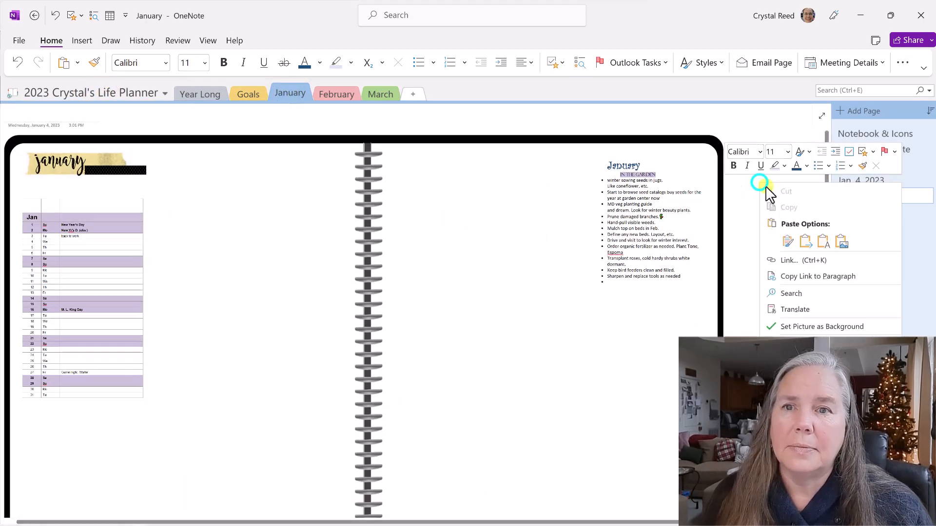
pyautogui.click(784, 241)
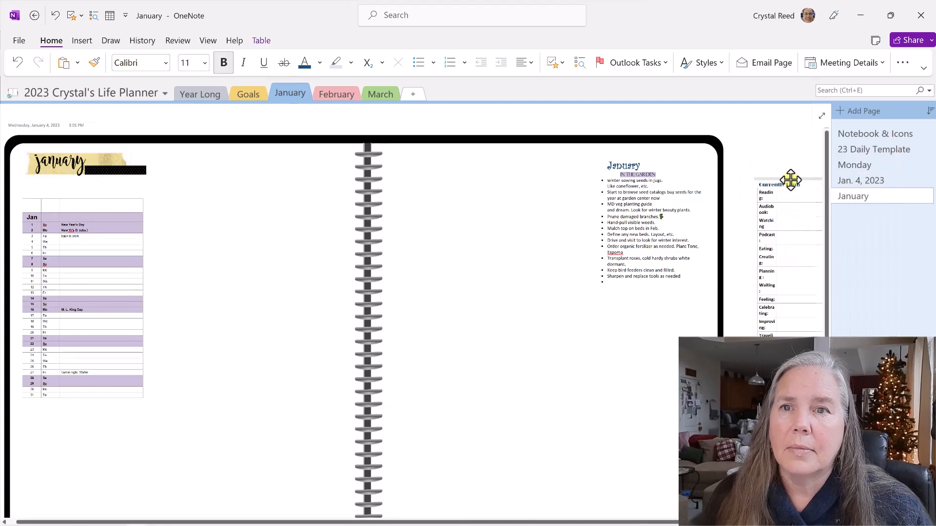
# Place the Currently I am table in the upper-left corner of the notebook's right page and widen its container and second column.
pyautogui.moveTo(790, 179); pyautogui.dragTo(540, 156)
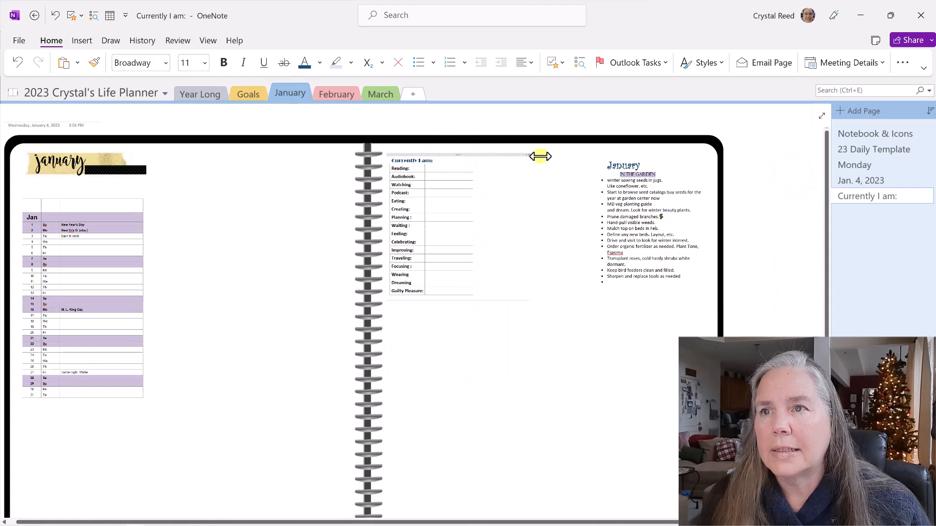
pyautogui.click(471, 172)
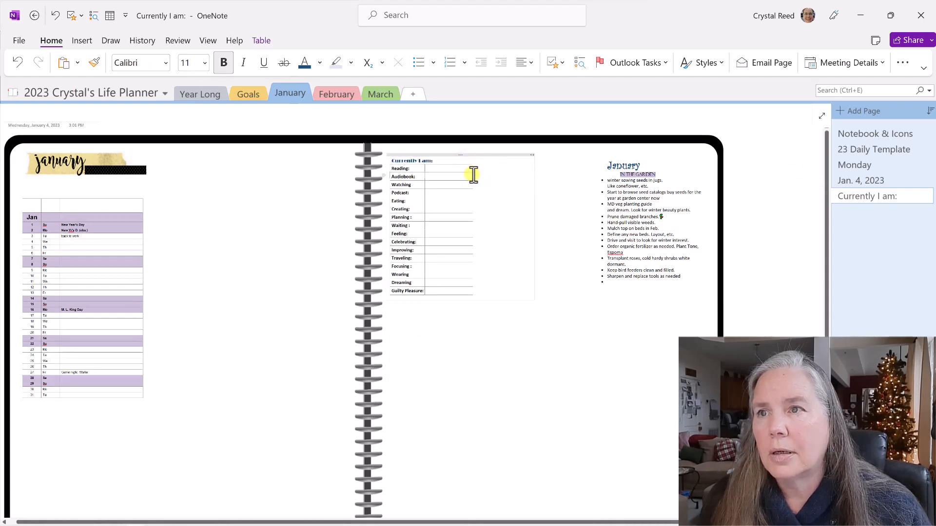
pyautogui.moveTo(474, 172); pyautogui.dragTo(529, 175)
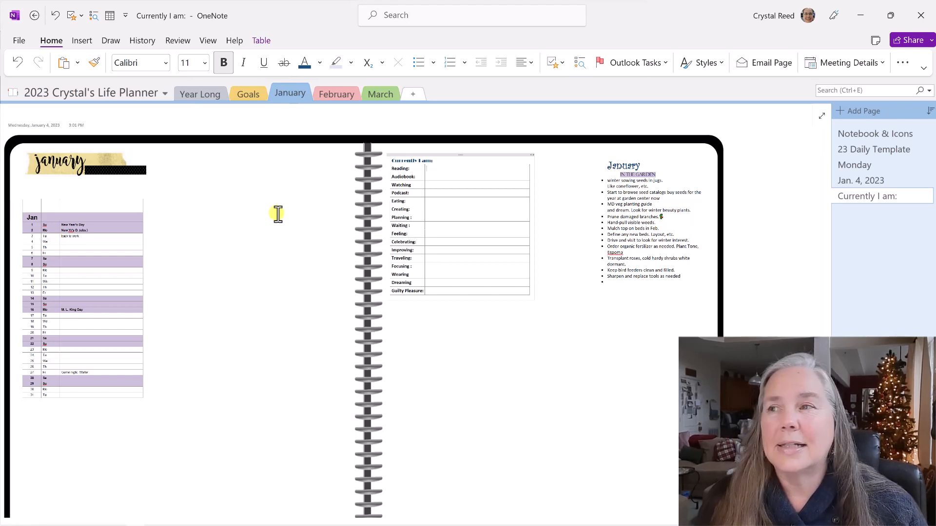
# Open the Goal smart art page in the Year Long section and copy the three-goal graphic.
pyautogui.click(201, 95)
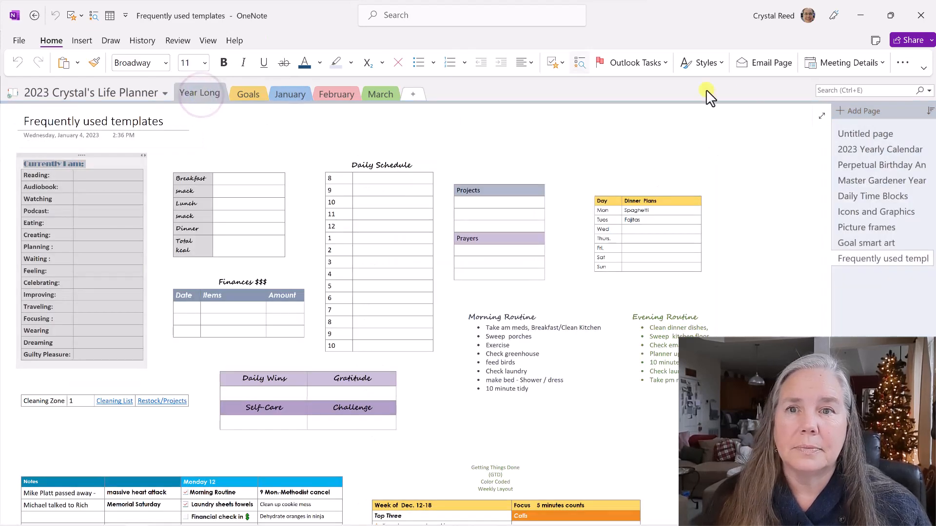
pyautogui.click(866, 240)
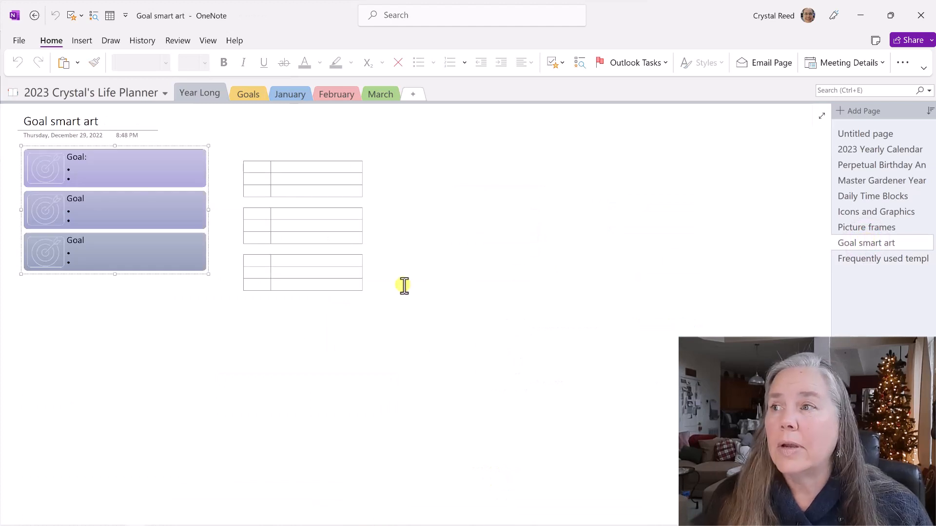
pyautogui.rightClick(106, 198)
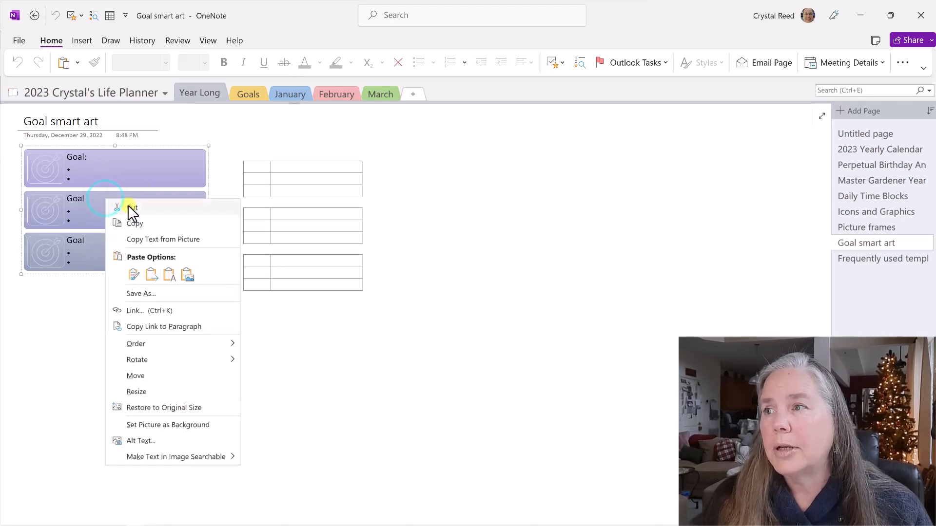
pyautogui.click(133, 223)
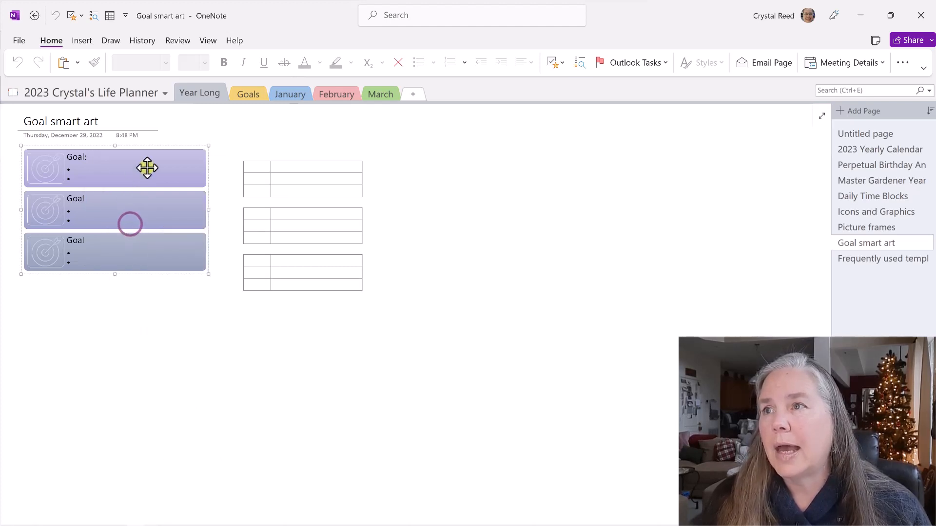
# Paste the goal graphic on the January planner page and move it to the notebook's left page, between the calendar and the spiral.
pyautogui.click(296, 93)
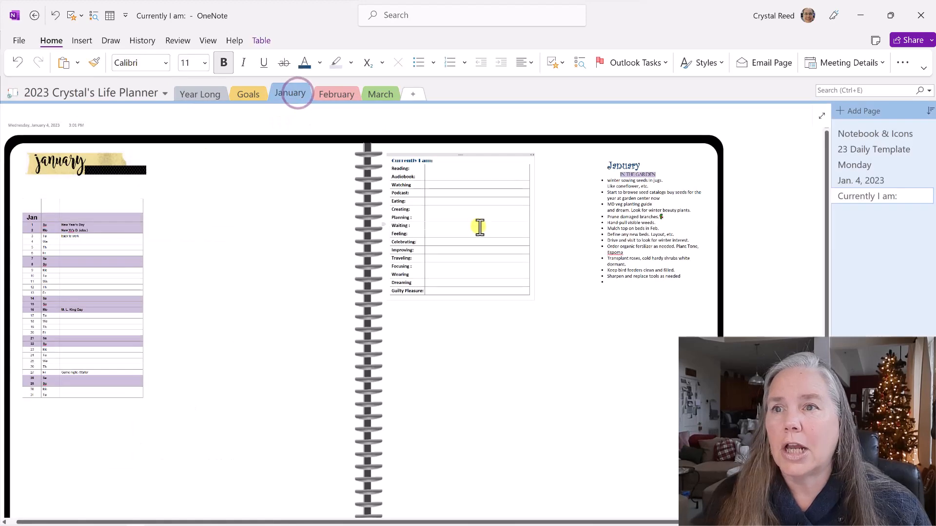
pyautogui.rightClick(760, 235)
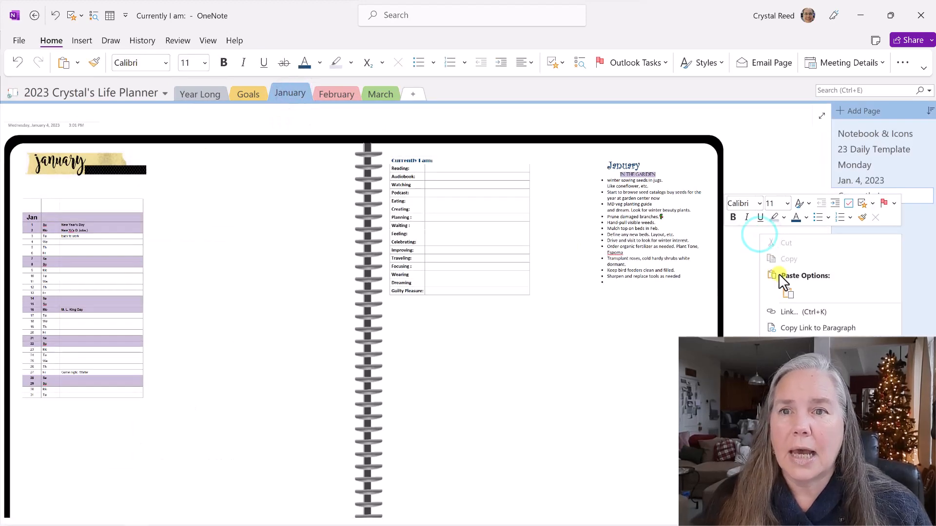
pyautogui.click(786, 291)
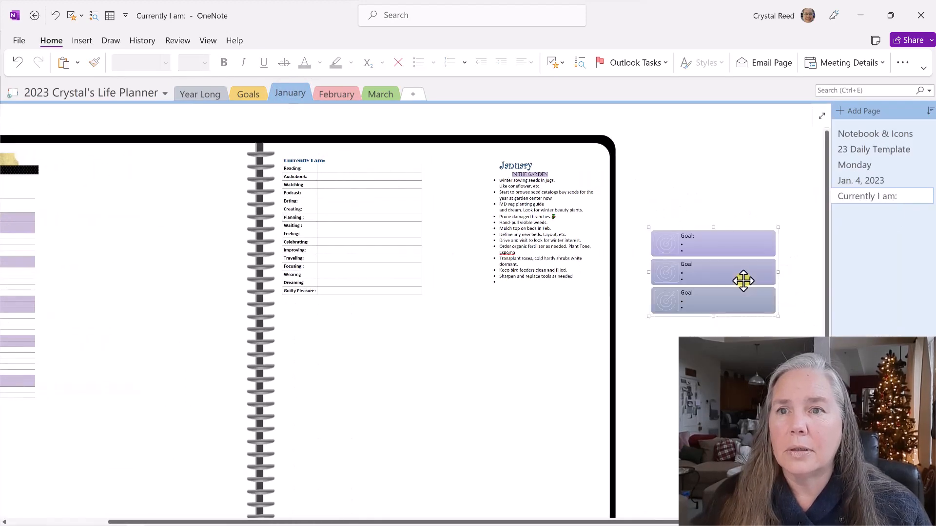
pyautogui.moveTo(716, 276); pyautogui.dragTo(177, 268)
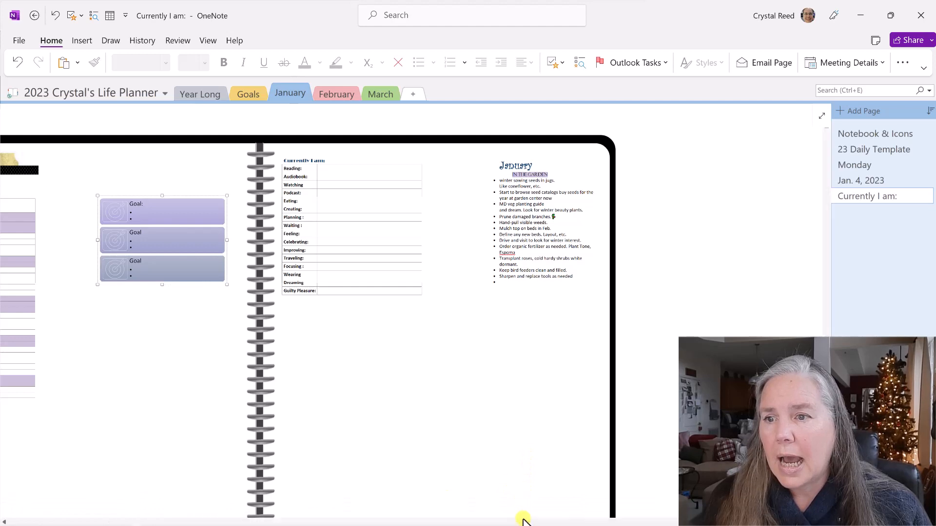
pyautogui.moveTo(522, 518); pyautogui.dragTo(397, 511)
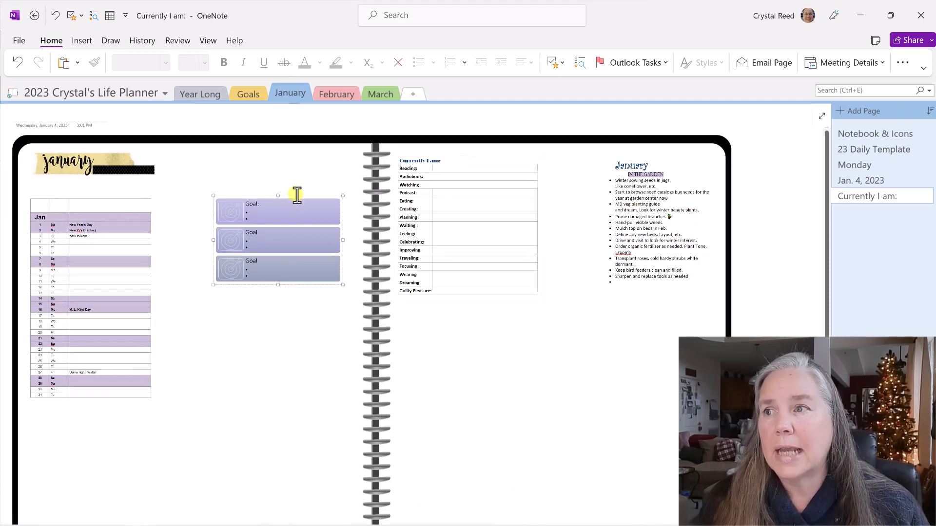
# Enlarge the goal graphic slightly and shift it closer to the spiral on the notebook's left page.
pyautogui.moveTo(272, 213)
pyautogui.mouseDown()
pyautogui.moveTo(281, 208)
pyautogui.moveTo(209, 433)
pyautogui.moveTo(129, 456)
pyautogui.moveTo(192, 395)
pyautogui.moveTo(303, 173)
pyautogui.moveTo(295, 166)
pyautogui.moveTo(278, 215)
pyautogui.mouseUp()
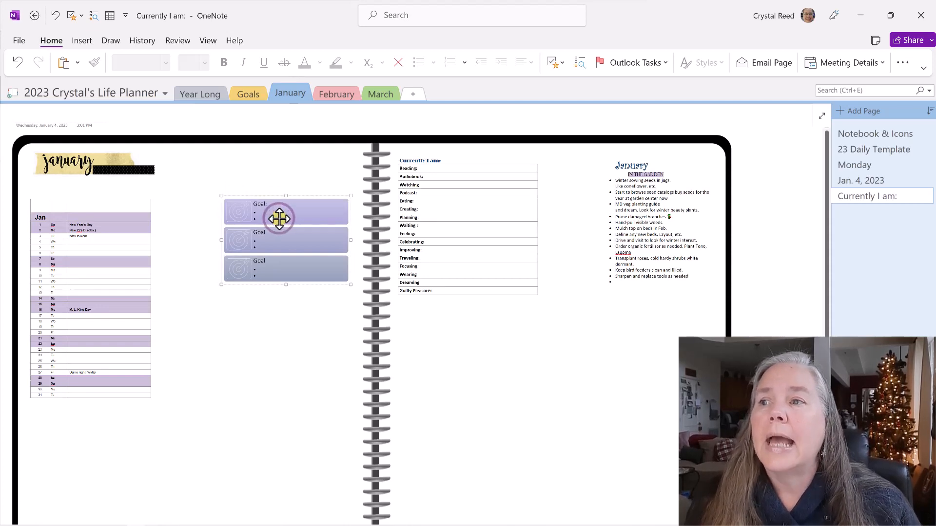
pyautogui.moveTo(222, 285); pyautogui.dragTo(213, 290)
pyautogui.moveTo(281, 253); pyautogui.dragTo(289, 253)
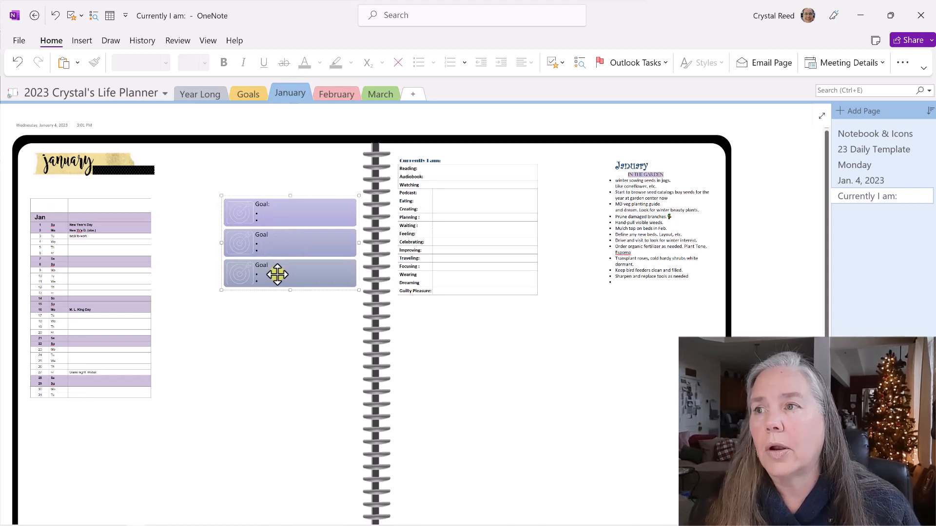
# Insert a table of two columns and three rows below the goal graphic and move it onto the first goal box.
pyautogui.click(312, 338)
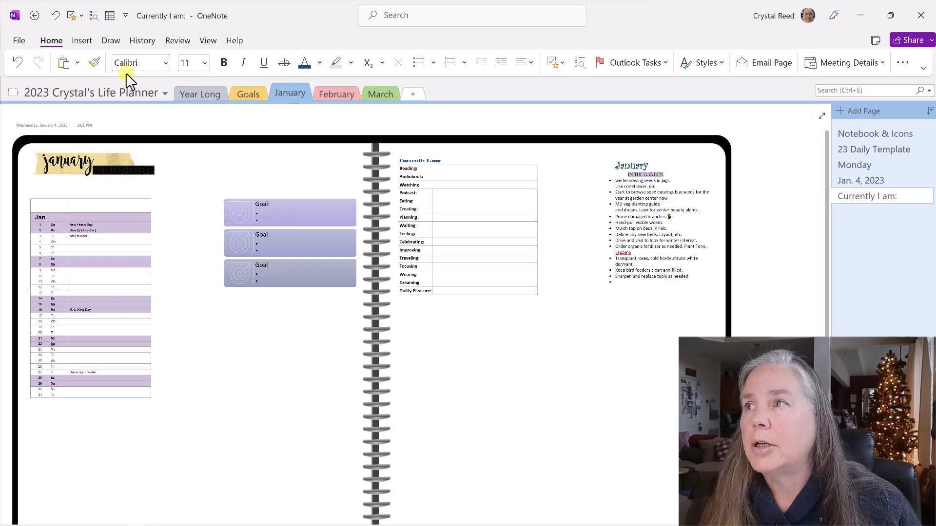
pyautogui.click(83, 40)
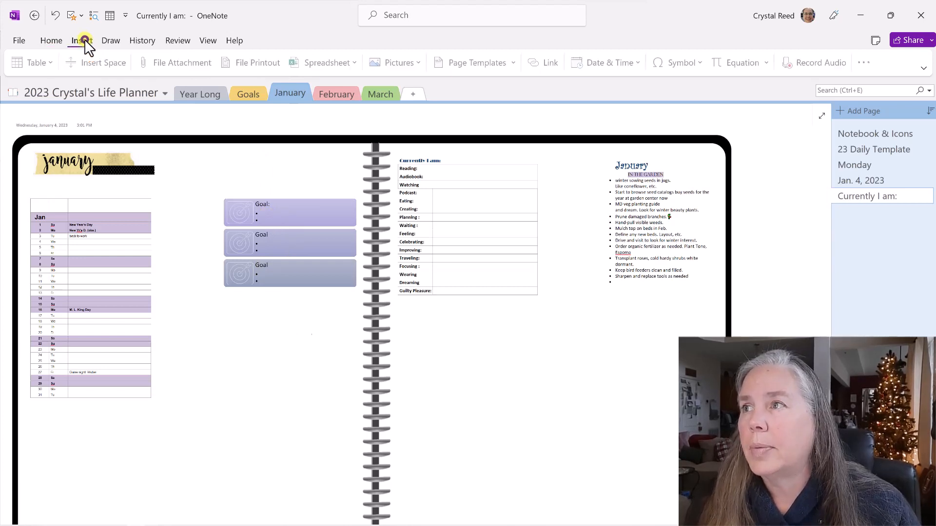
pyautogui.click(32, 62)
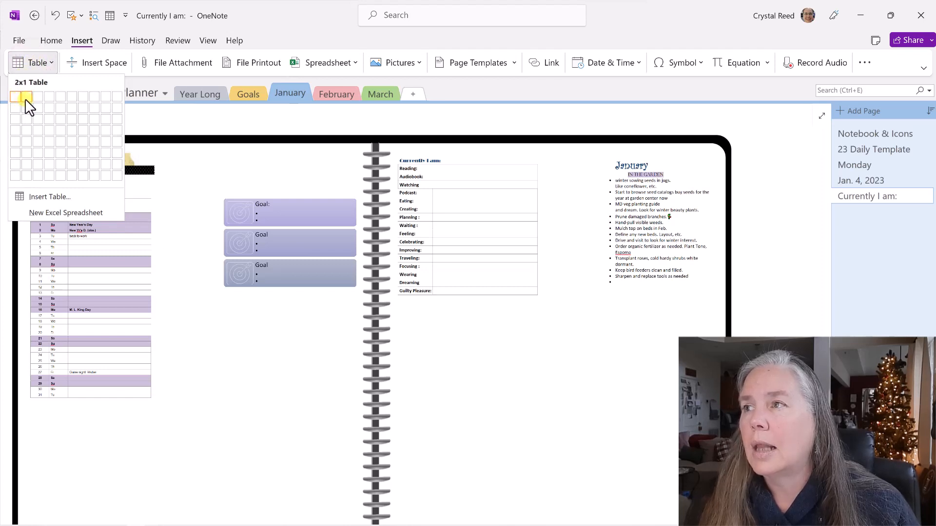
pyautogui.click(26, 117)
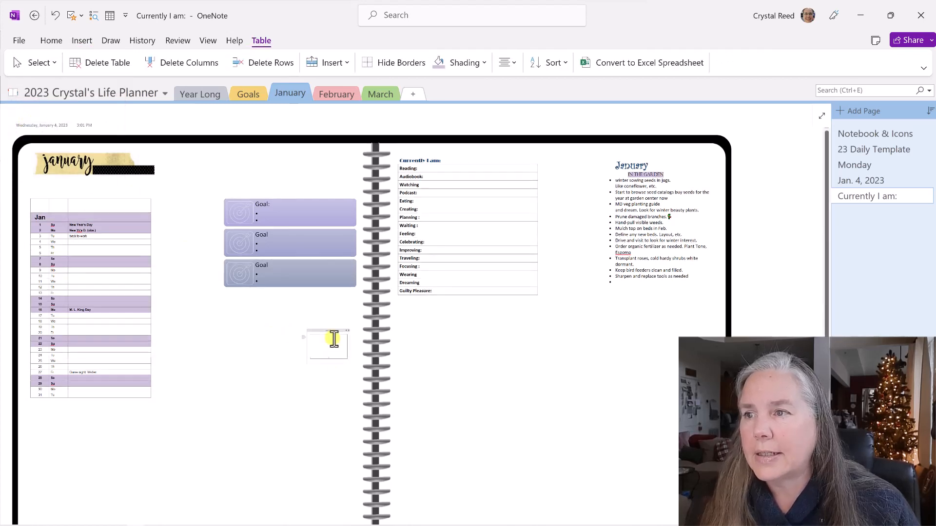
pyautogui.moveTo(327, 330); pyautogui.dragTo(288, 202)
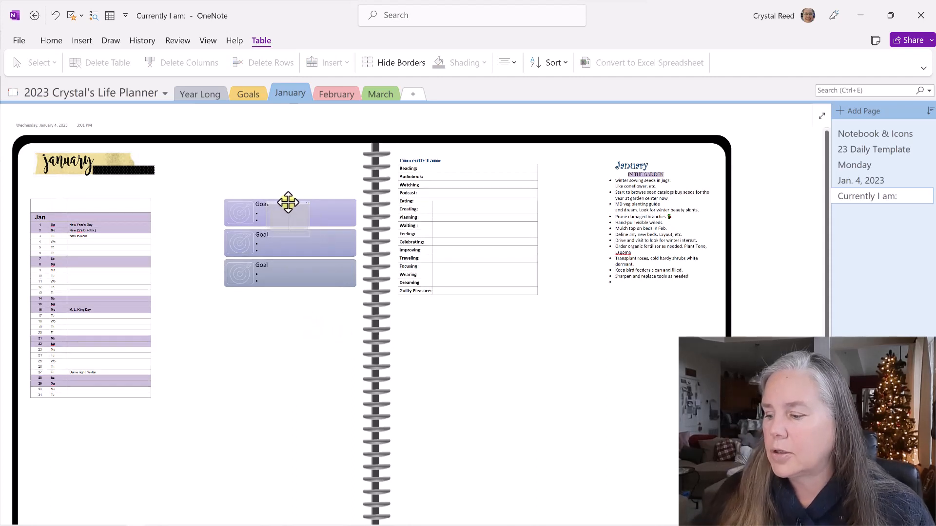
# Align the small table with the first goal's text lines and widen its container to the right edge of the goal box.
pyautogui.keyDown('ctrl'); pyautogui.scroll(4, 348, 213); pyautogui.keyUp('ctrl')
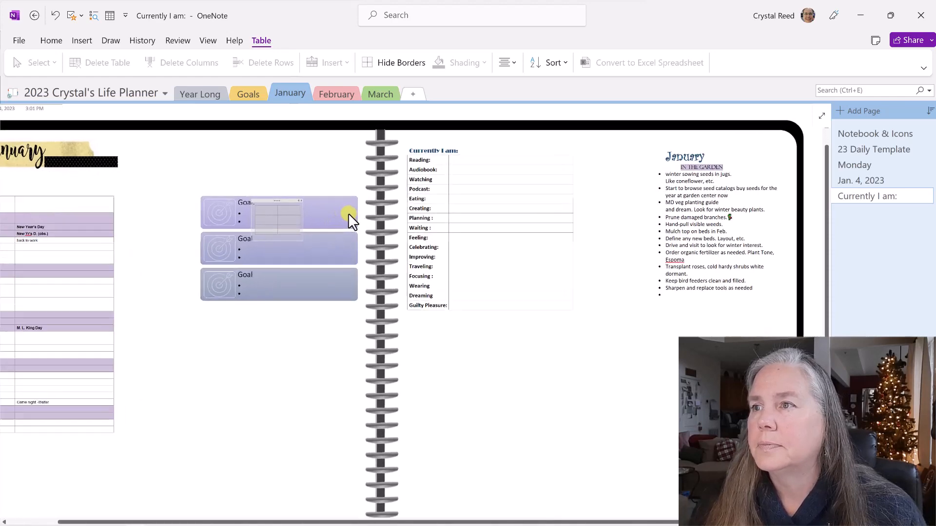
pyautogui.keyDown('ctrl'); pyautogui.scroll(1, 349, 212); pyautogui.keyUp('ctrl')
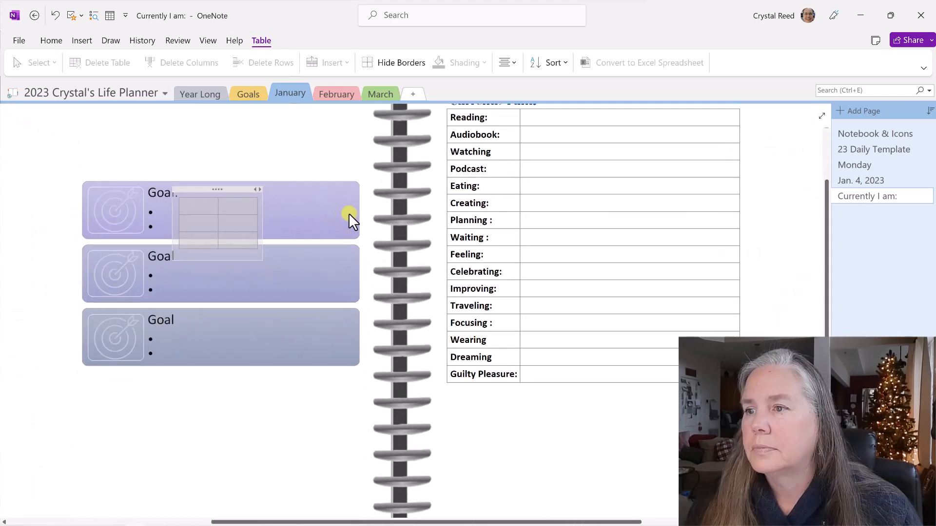
pyautogui.moveTo(364, 521); pyautogui.dragTo(287, 510)
pyautogui.scroll(1, 351, 434)
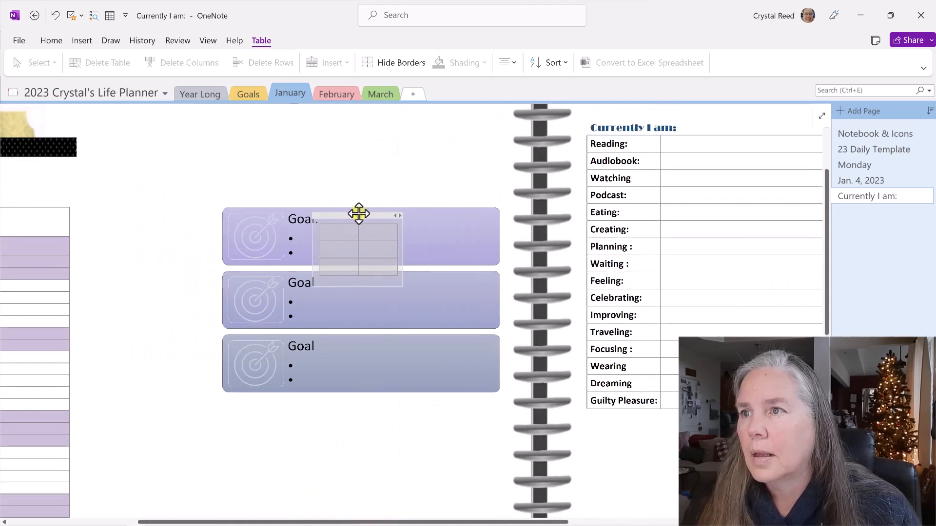
pyautogui.click(358, 215)
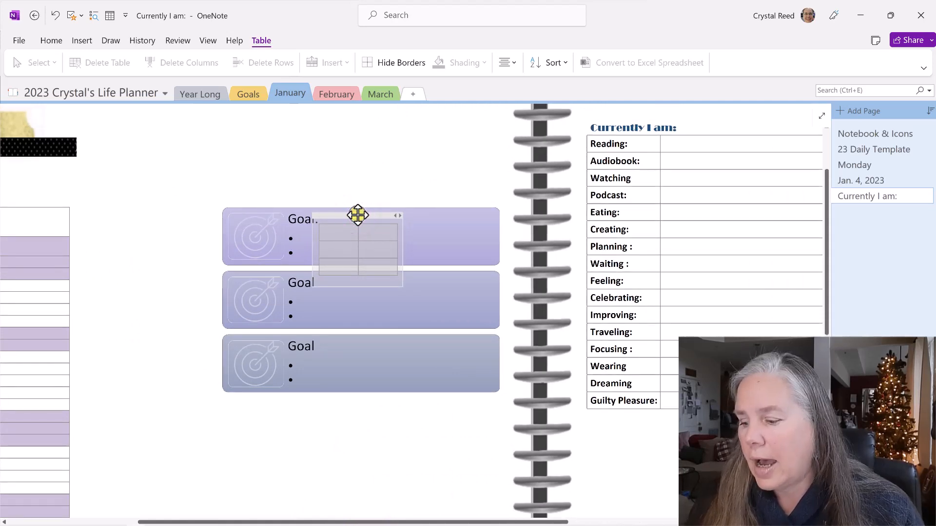
pyautogui.moveTo(358, 215); pyautogui.dragTo(494, 207)
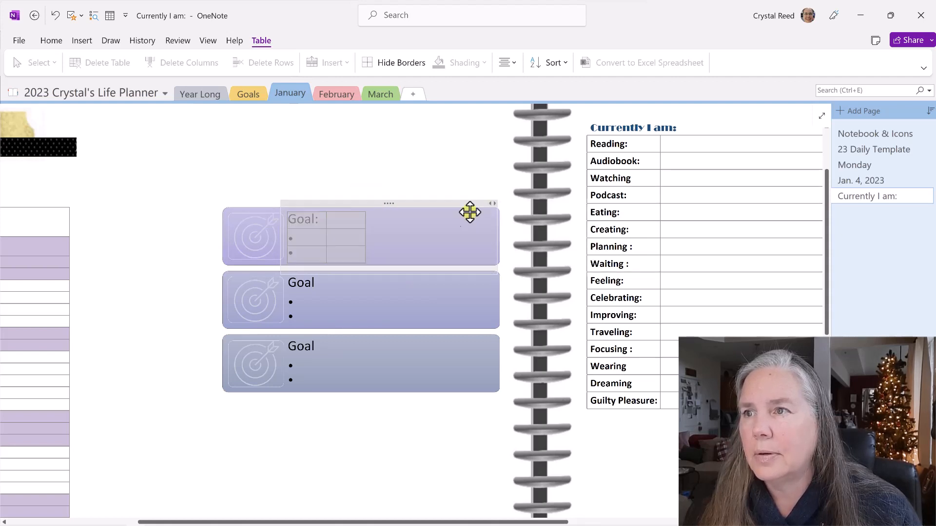
# Widen the second column of the first goal's table until it nearly reaches the right edge of the goal box.
pyautogui.click(362, 221)
pyautogui.moveTo(365, 221); pyautogui.dragTo(492, 224)
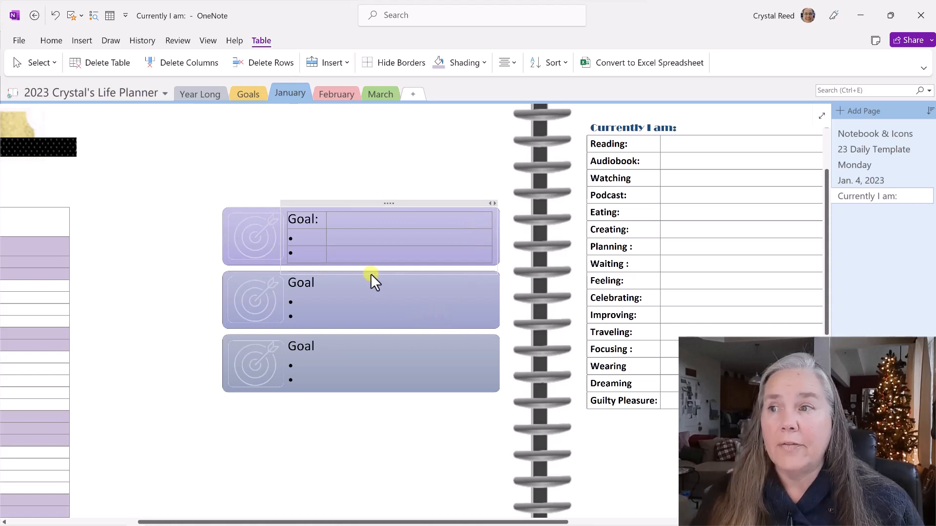
pyautogui.click(352, 222)
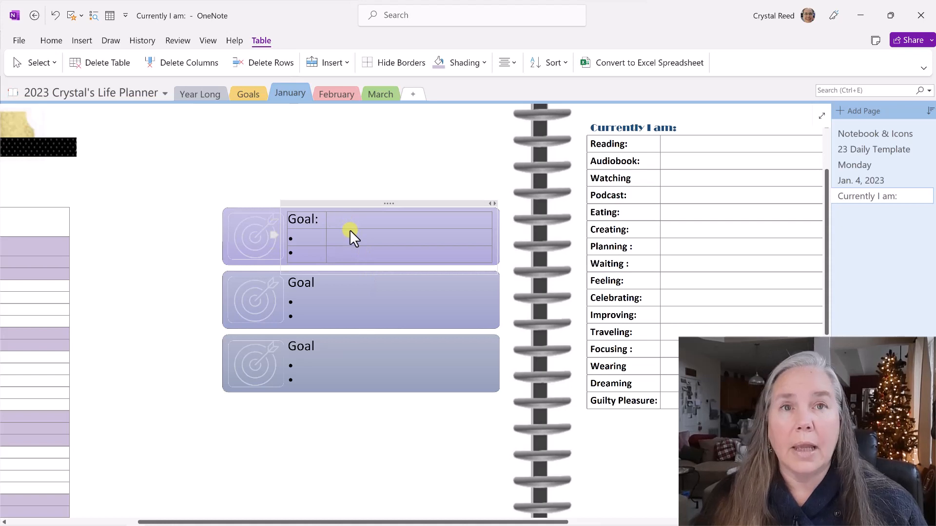
# Copy the first goal's table, paste it with source formatting, and align the copy over the second goal box.
pyautogui.click(366, 203)
pyautogui.rightClick(366, 203)
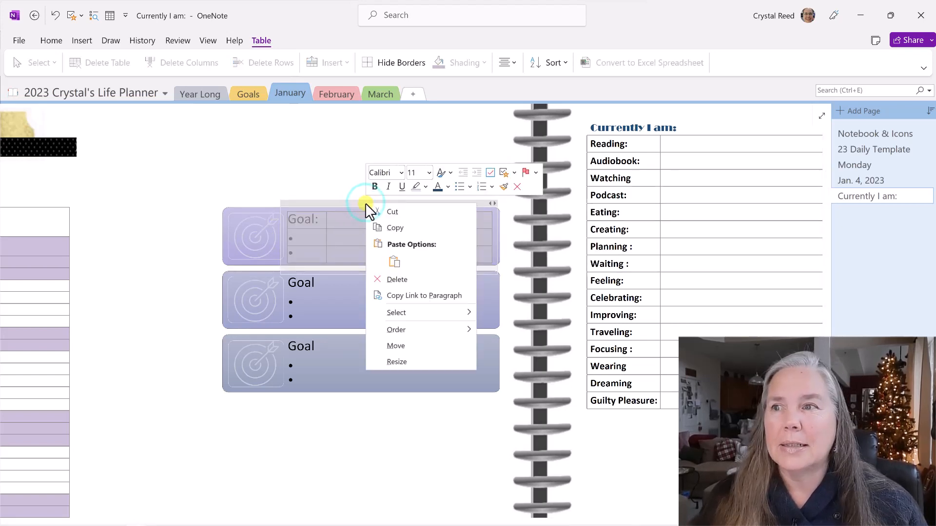
pyautogui.click(392, 228)
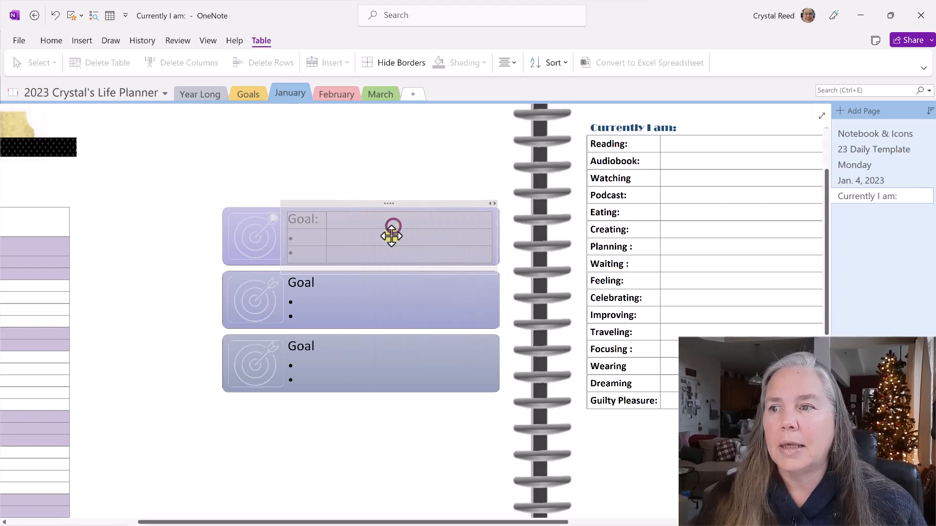
pyautogui.rightClick(316, 433)
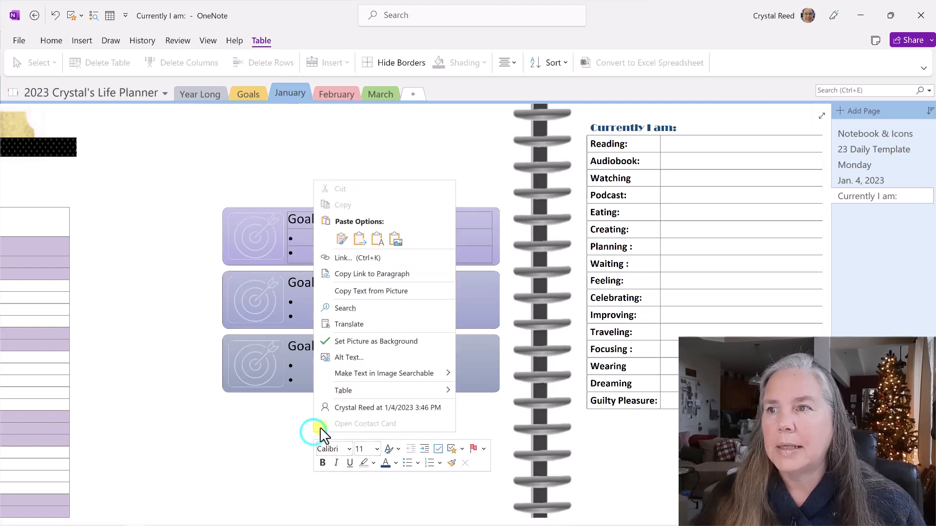
pyautogui.click(341, 239)
pyautogui.moveTo(378, 416); pyautogui.dragTo(364, 266)
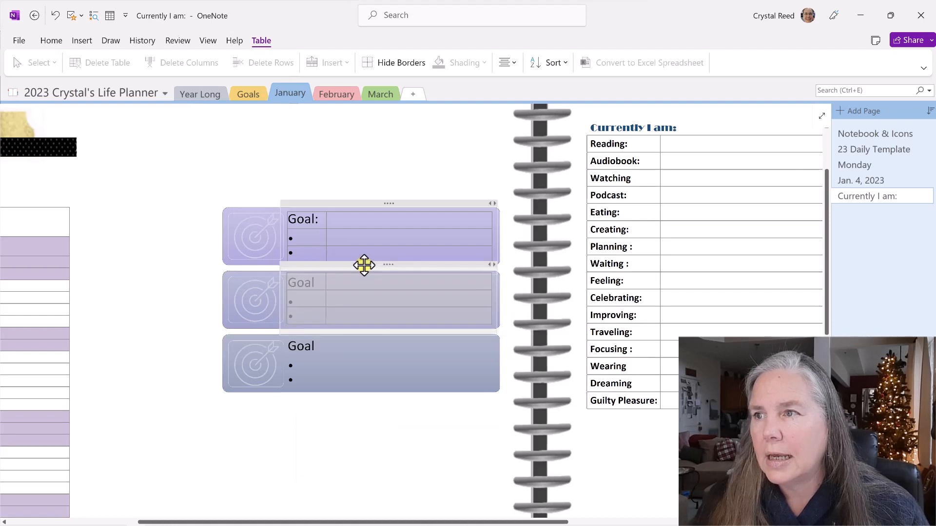
# Paste another copy of the goal table with source formatting and align it over the third goal box.
pyautogui.rightClick(322, 436)
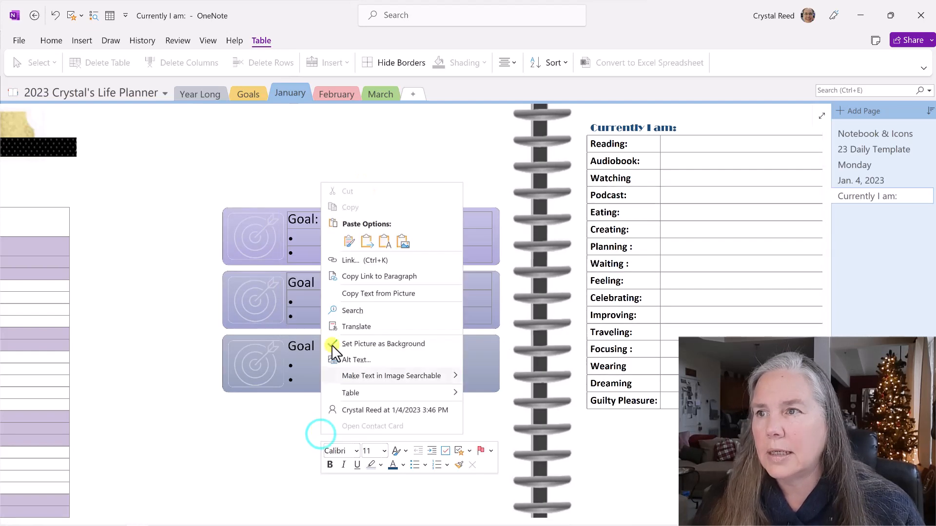
pyautogui.click(345, 242)
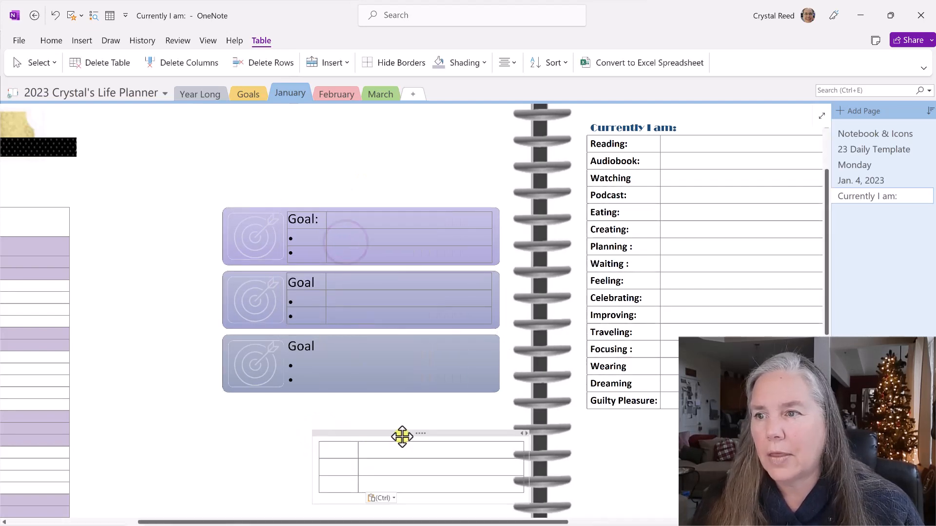
pyautogui.moveTo(403, 433); pyautogui.dragTo(370, 326)
pyautogui.click(382, 435)
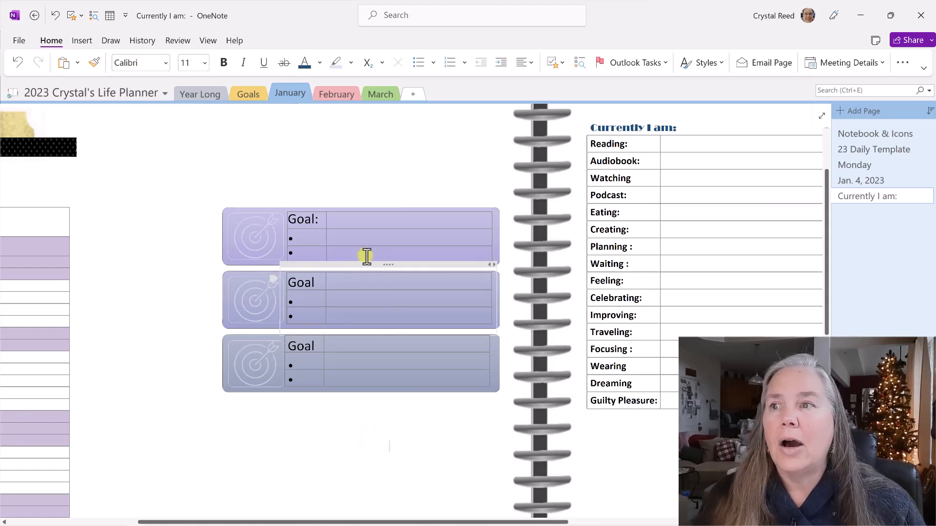
# Enter "Birthday Bash" beside the Goal label in the first goal box's table.
pyautogui.click(366, 224)
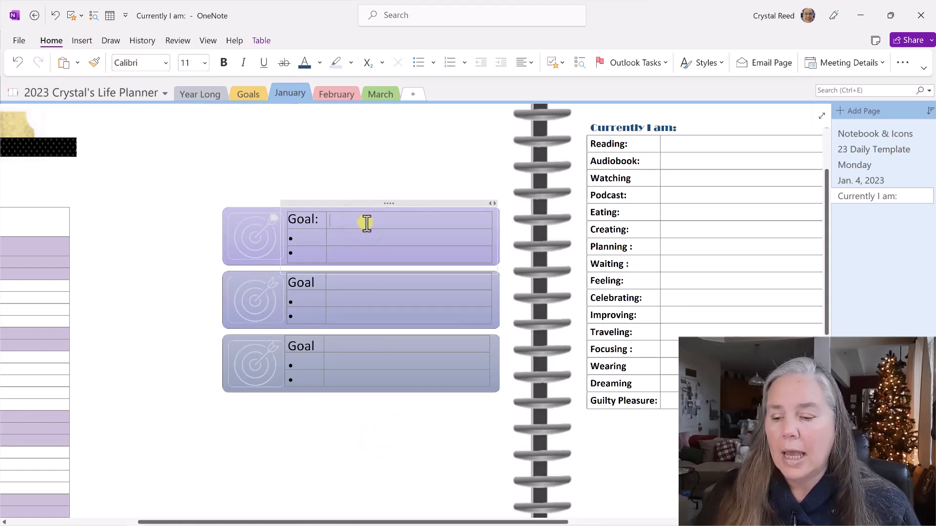
pyautogui.click(393, 381)
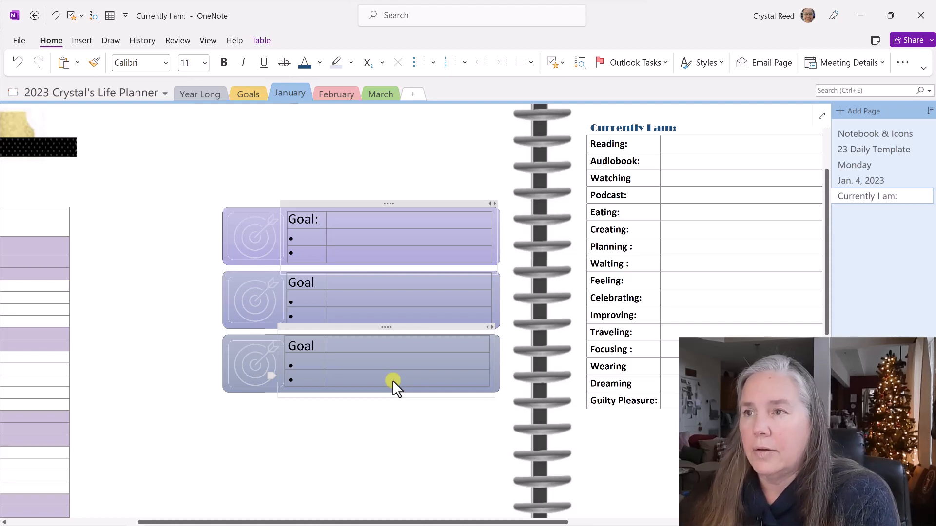
pyautogui.write('Bi')
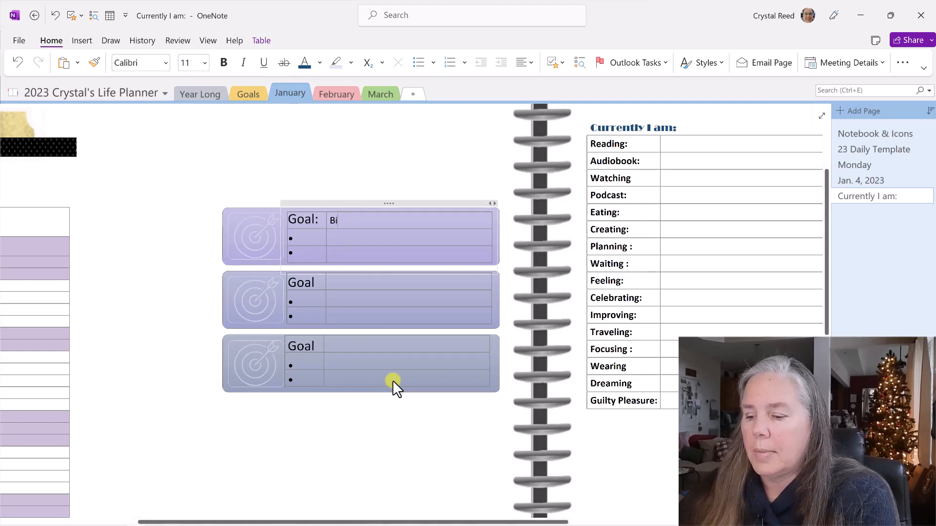
pyautogui.write('rthday Bash')
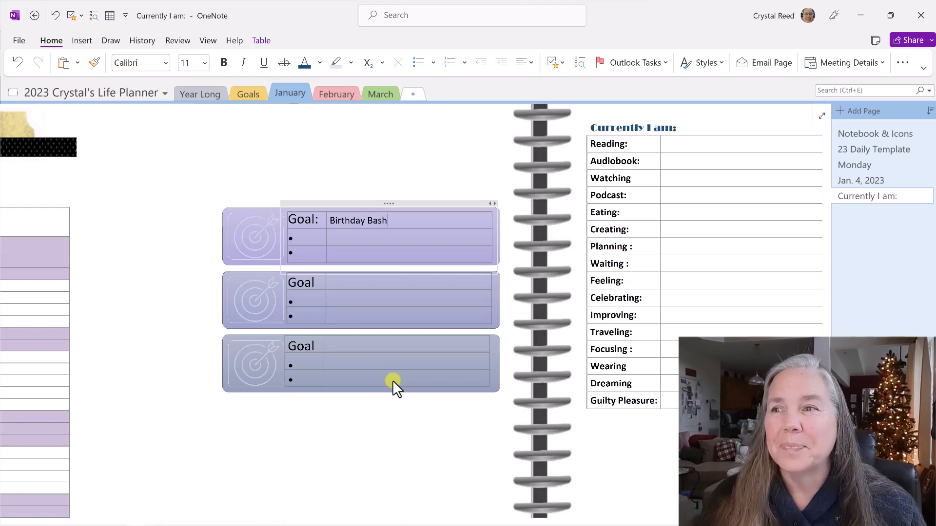
# Enter the person's first name in possessive form followed by "Quilt" beside the Goal label in the second goal box.
pyautogui.click(375, 282)
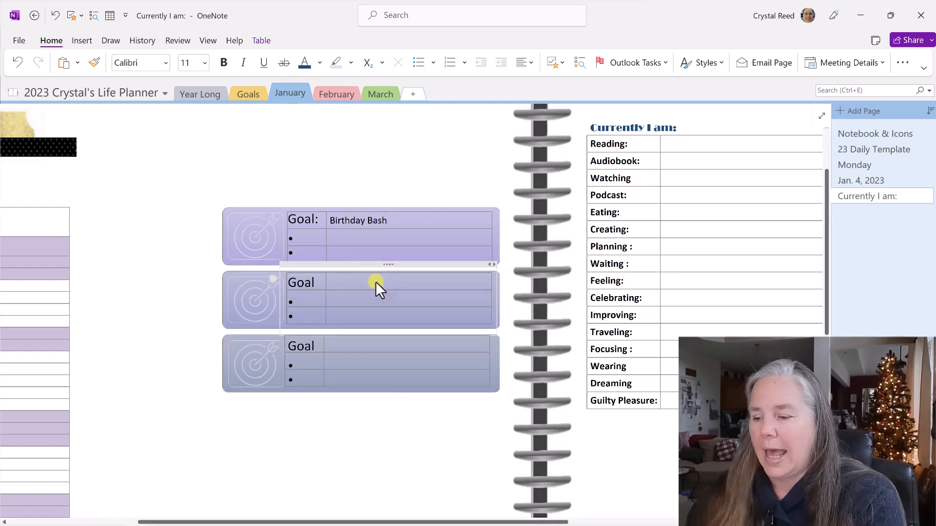
pyautogui.write('Sara')
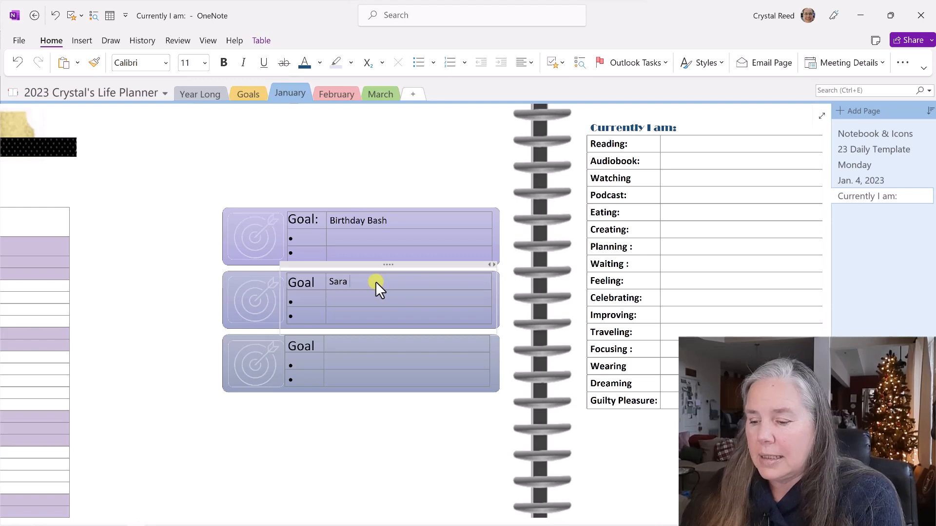
pyautogui.write("'s")
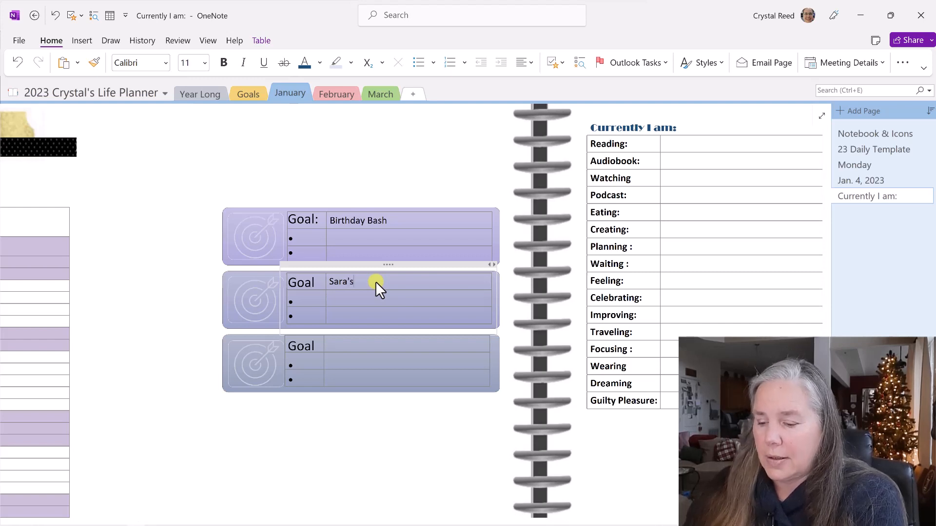
pyautogui.write(' Qui')
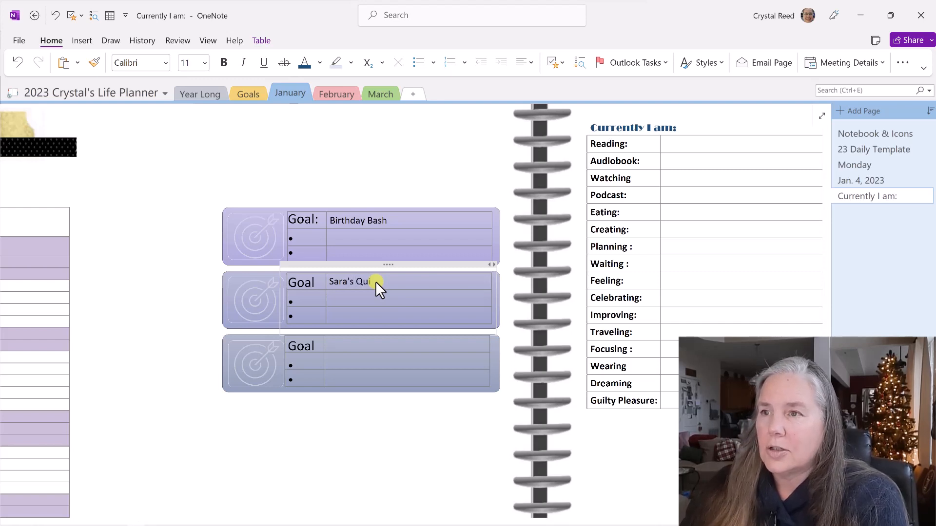
pyautogui.write('lt')
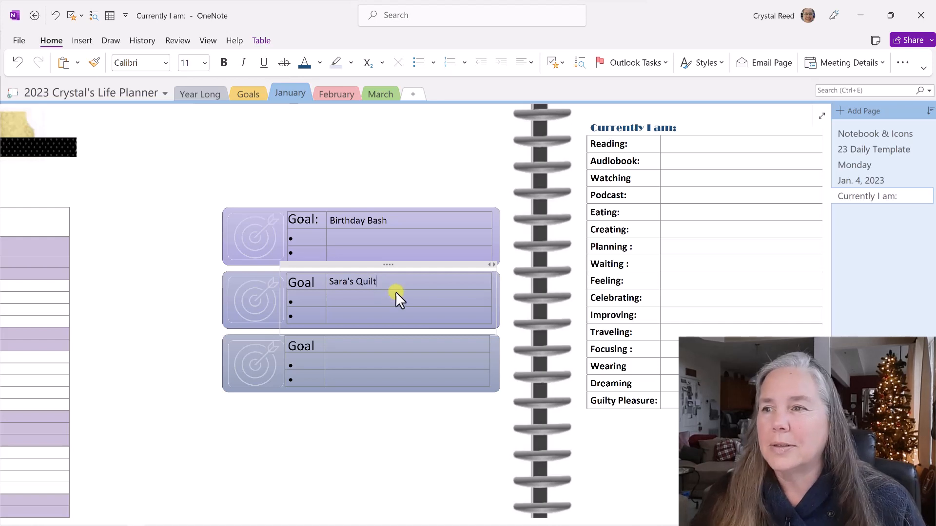
# Enter "Reset Health Habits" beside the Goal label in the third goal box's table.
pyautogui.click(364, 343)
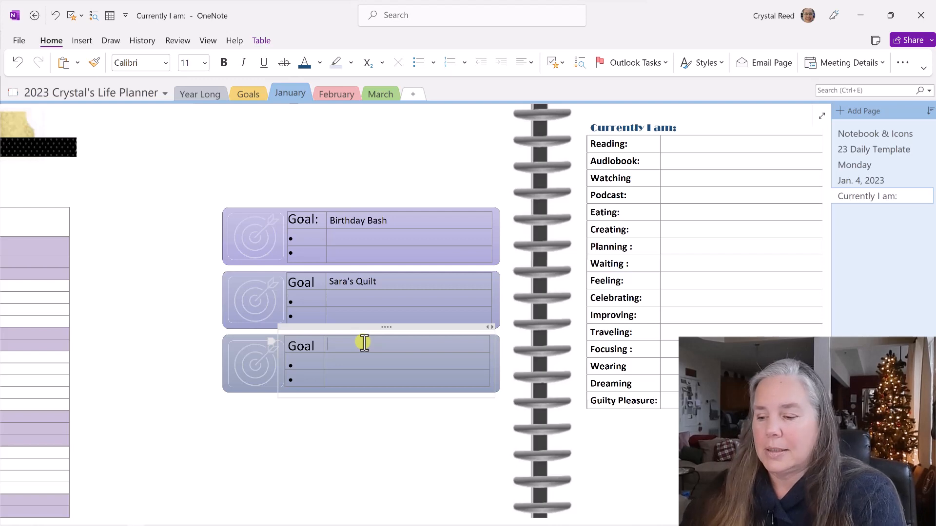
pyautogui.write('Reset')
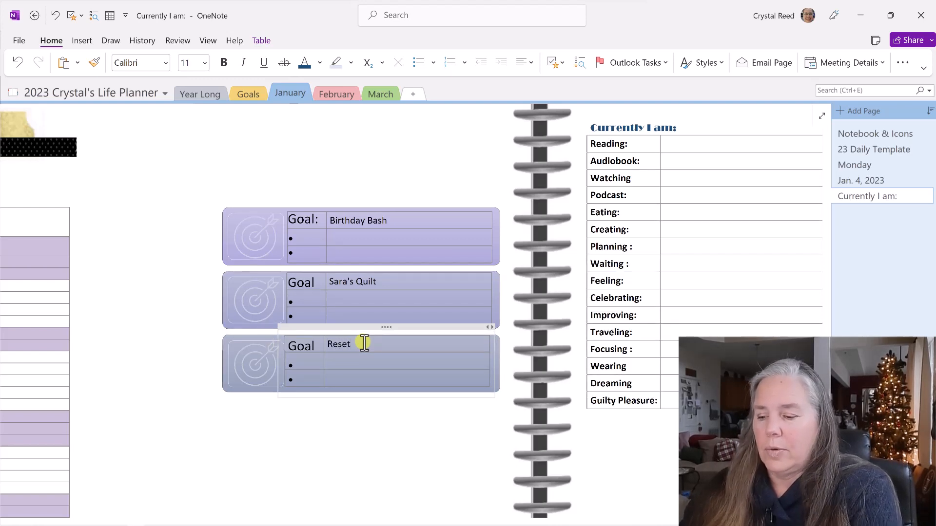
pyautogui.write(' Health Habits')
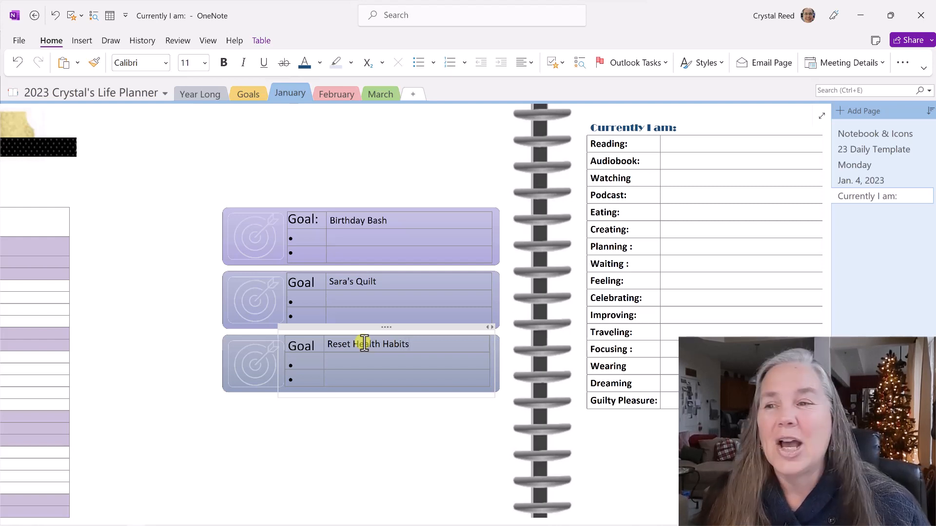
pyautogui.click(369, 427)
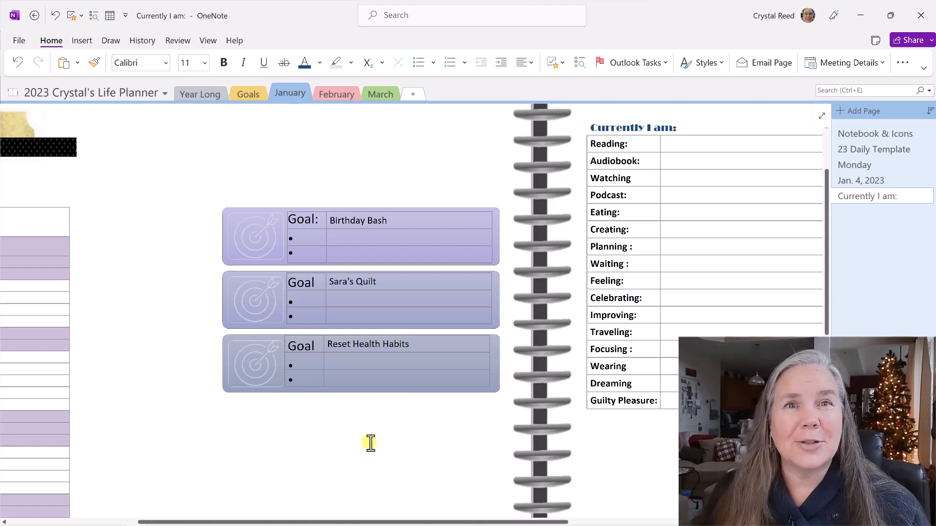
pyautogui.click(367, 448)
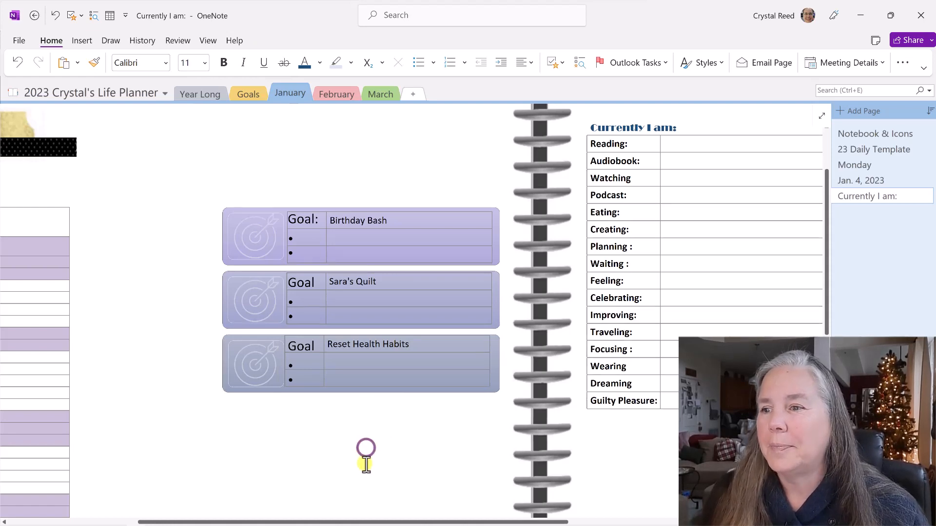
# Enter "S Birthday Party" for Saturday the 7th in the January calendar table.
pyautogui.moveTo(376, 522); pyautogui.dragTo(260, 520)
pyautogui.scroll(1, 328, 434)
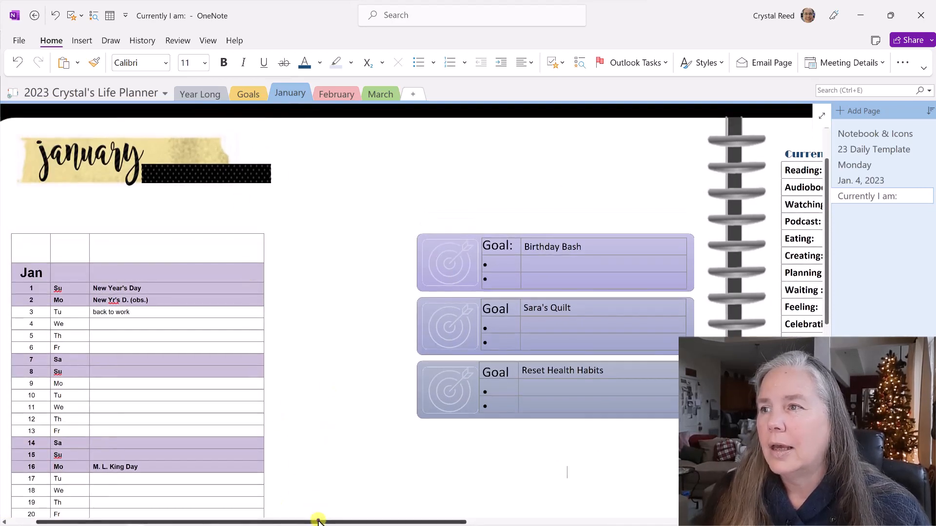
pyautogui.moveTo(318, 521); pyautogui.dragTo(292, 520)
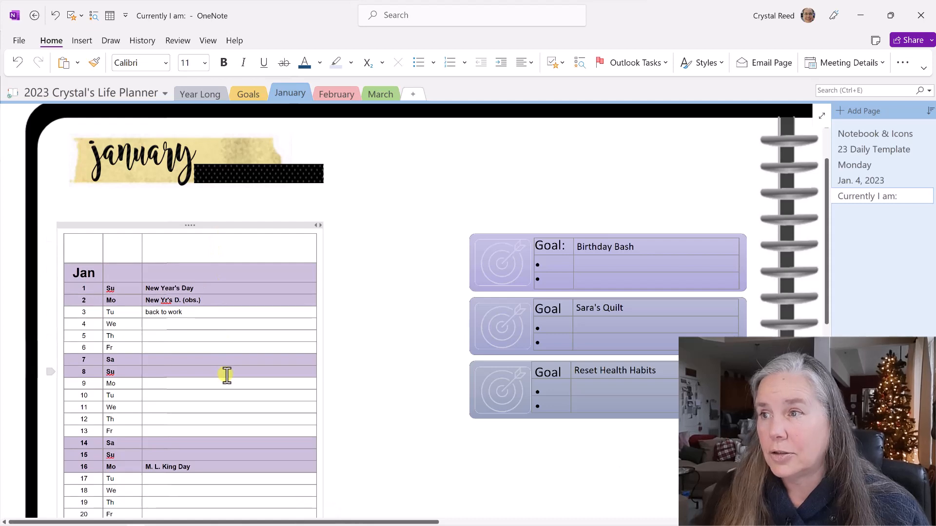
pyautogui.scroll(-3, 226, 376)
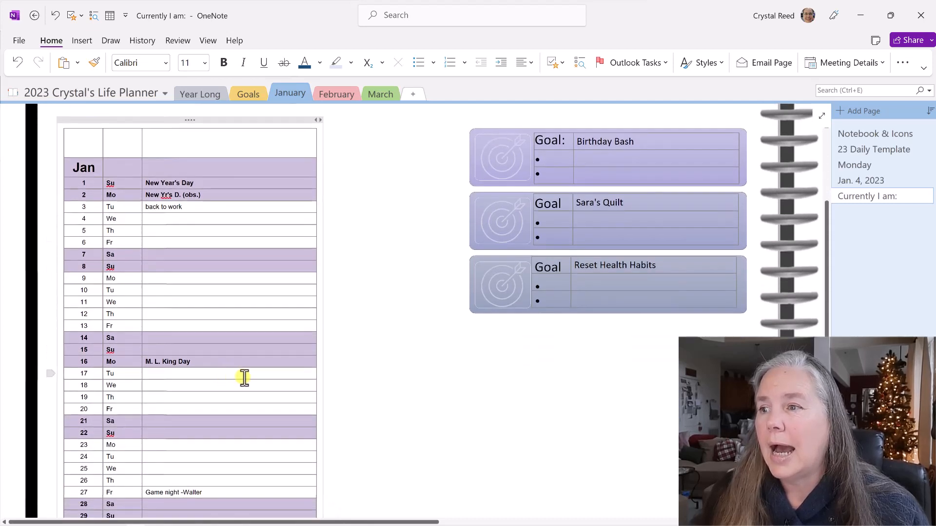
pyautogui.scroll(-2, 242, 378)
pyautogui.scroll(1, 244, 378)
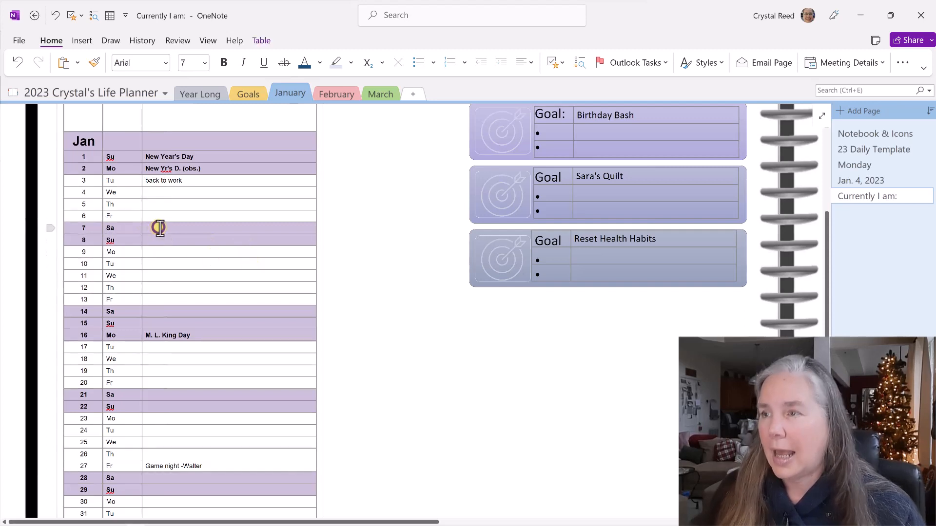
pyautogui.click(159, 229)
pyautogui.write('S Birthday')
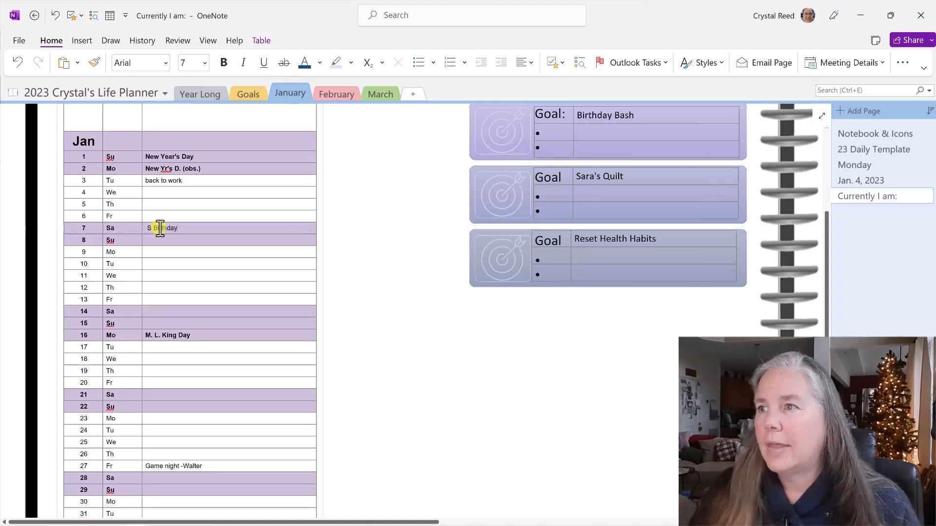
pyautogui.write(' Pa')
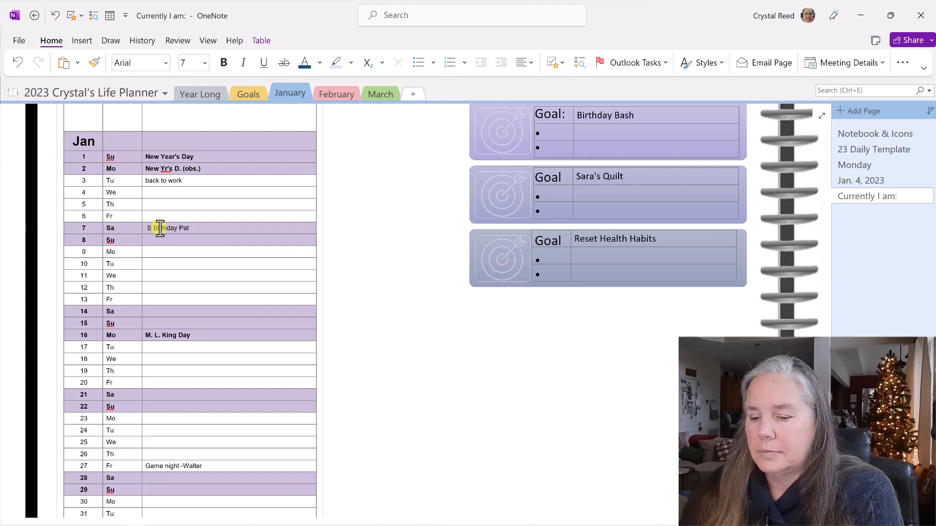
pyautogui.write('rt')
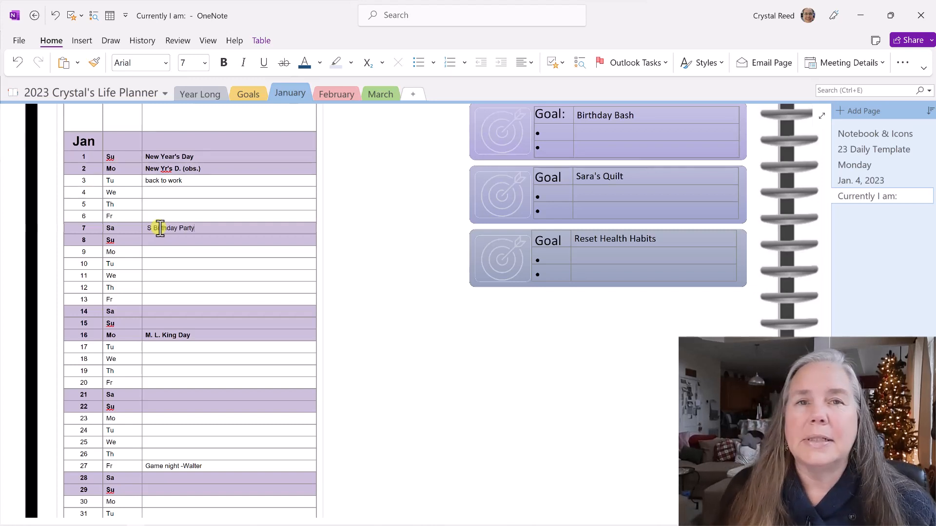
pyautogui.write('y')
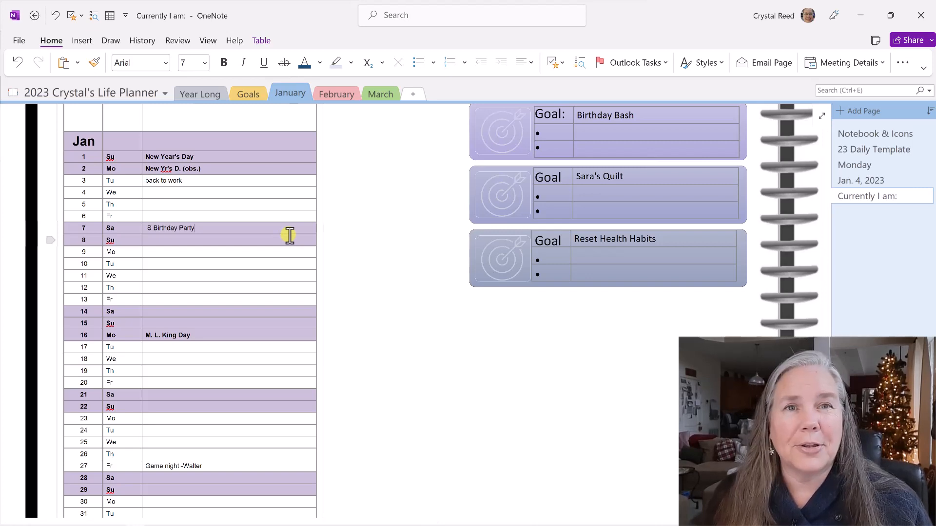
# Review the January planner spread from the calendar and goals across to the Currently I am table and the garden list.
pyautogui.scroll(1, 289, 235)
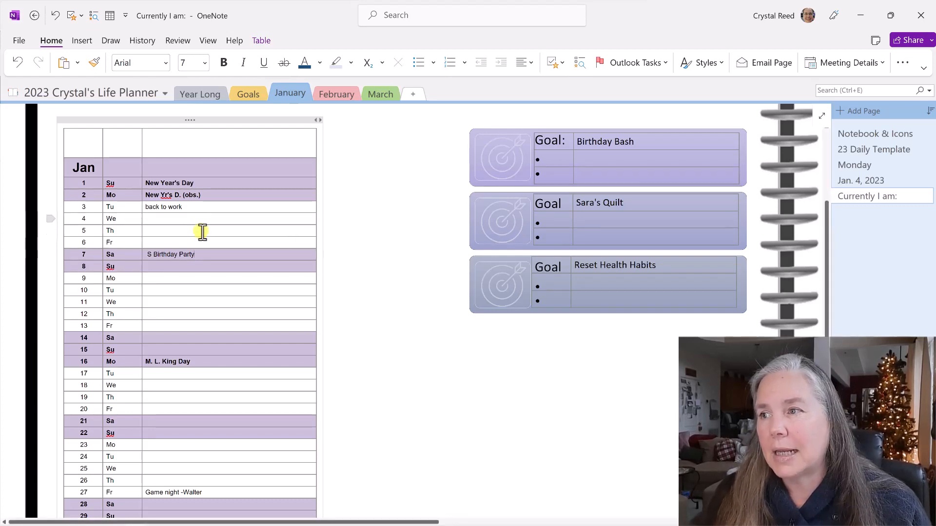
pyautogui.scroll(-3, 211, 326)
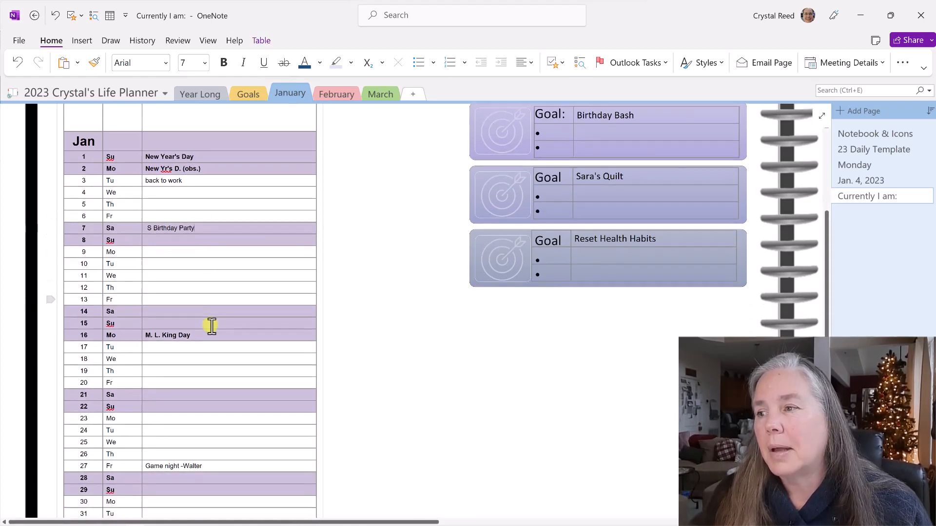
pyautogui.scroll(2, 213, 328)
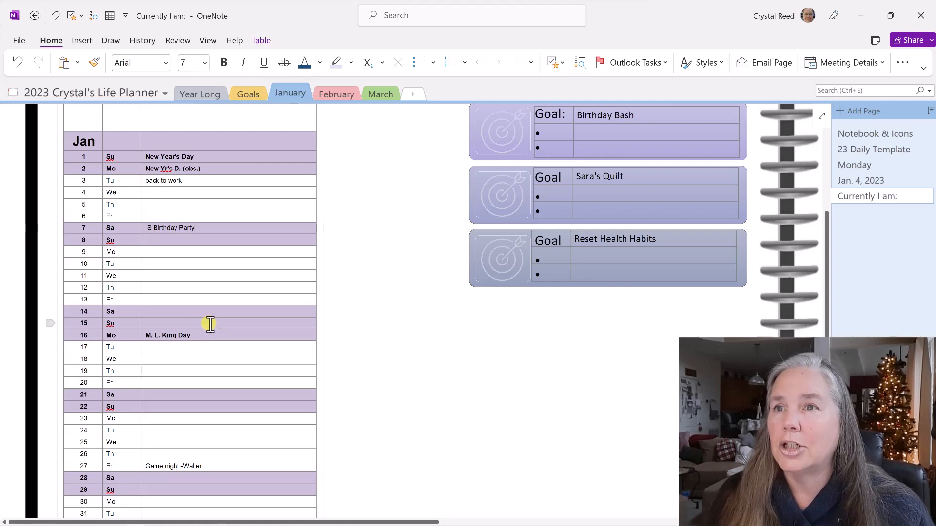
pyautogui.scroll(1, 210, 324)
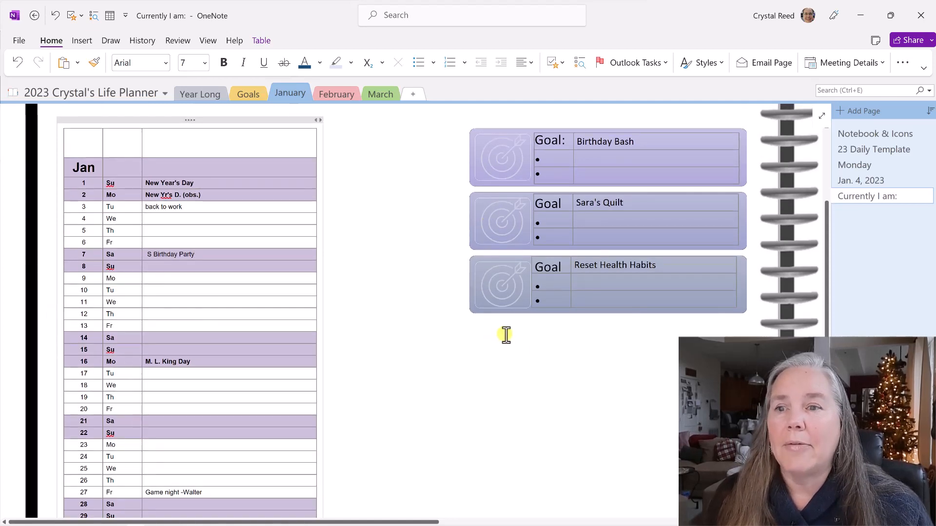
pyautogui.moveTo(429, 518); pyautogui.dragTo(634, 519)
pyautogui.scroll(4, 664, 473)
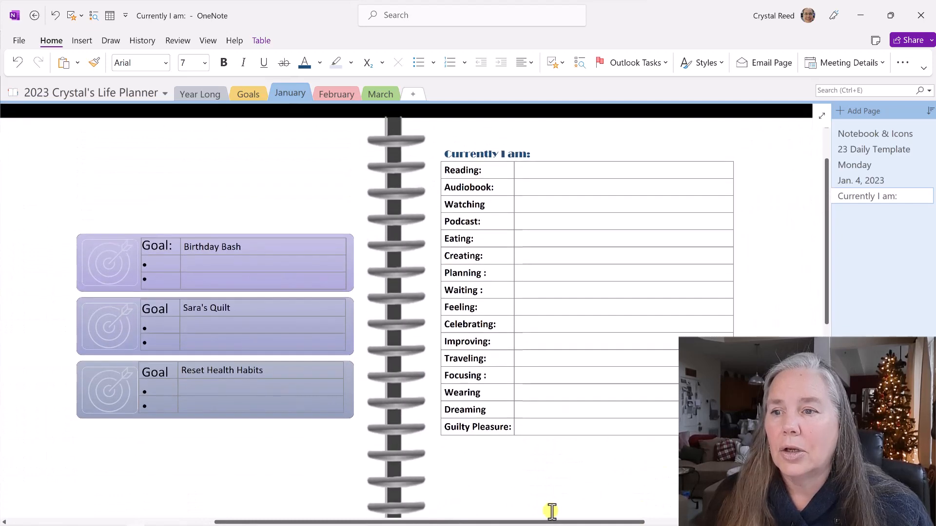
pyautogui.moveTo(526, 521); pyautogui.dragTo(584, 522)
pyautogui.moveTo(632, 523); pyautogui.dragTo(697, 523)
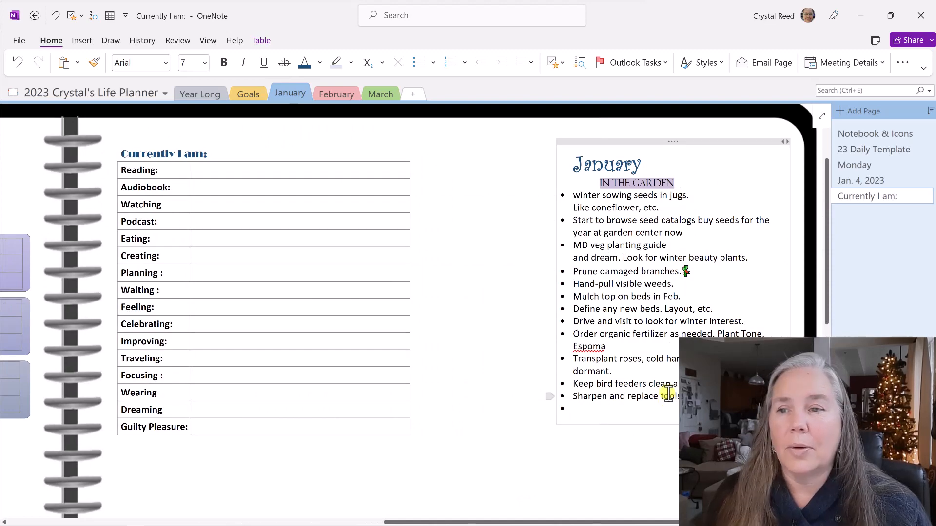
pyautogui.scroll(-3, 632, 379)
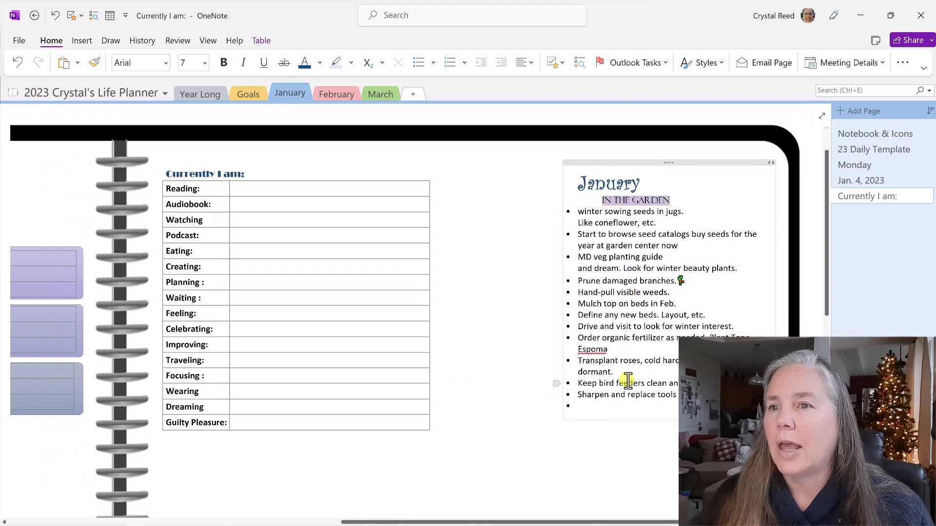
pyautogui.scroll(-4, 628, 382)
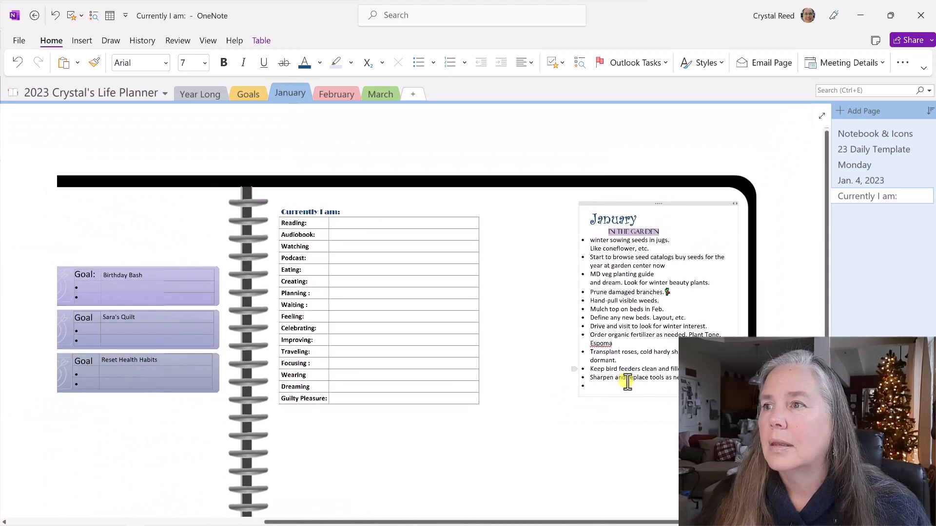
pyautogui.scroll(-3, 627, 381)
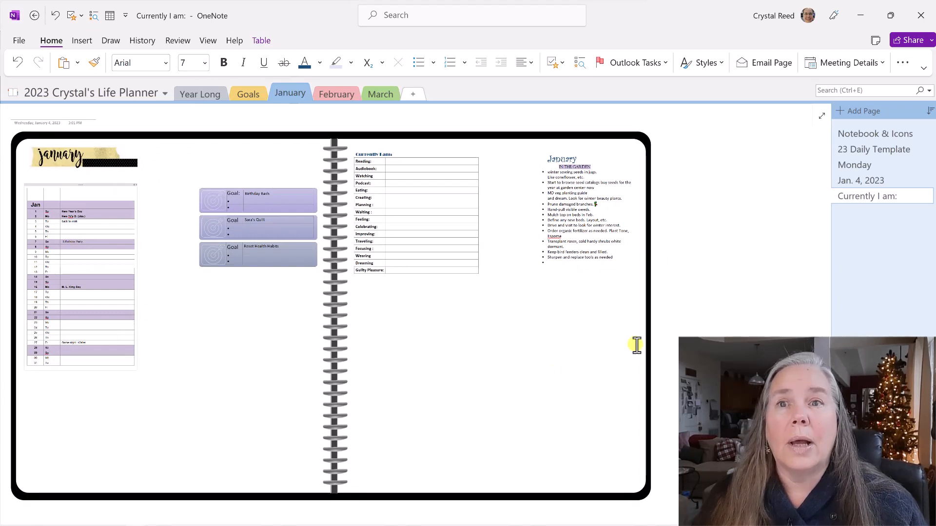
# Copy the gold star cluster picture with the dashed constellation from the lower part of the Notebook & Icons page.
pyautogui.click(903, 132)
pyautogui.scroll(-15, 615, 322)
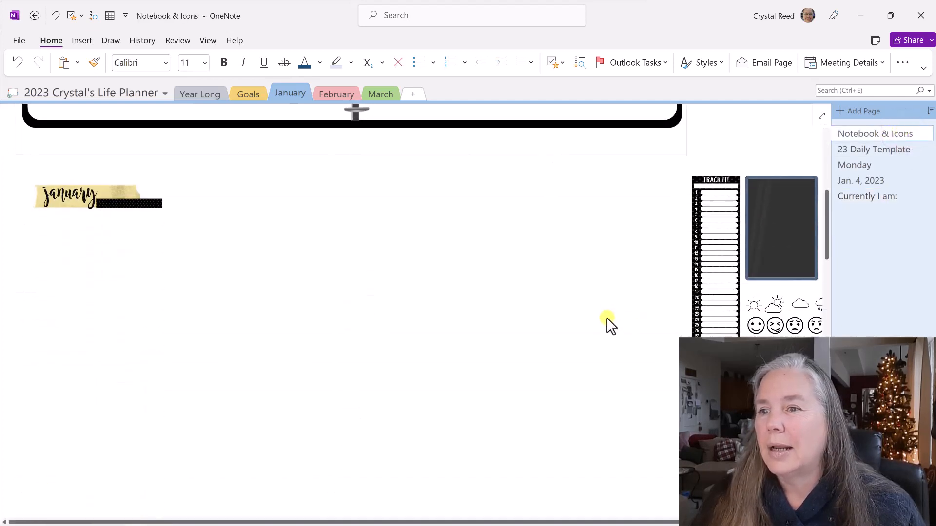
pyautogui.scroll(-10, 609, 318)
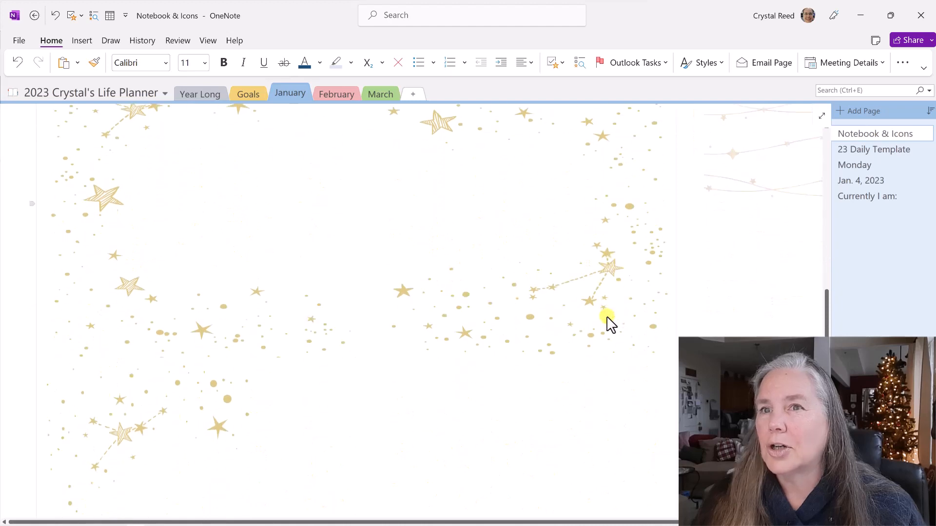
pyautogui.scroll(-3, 610, 322)
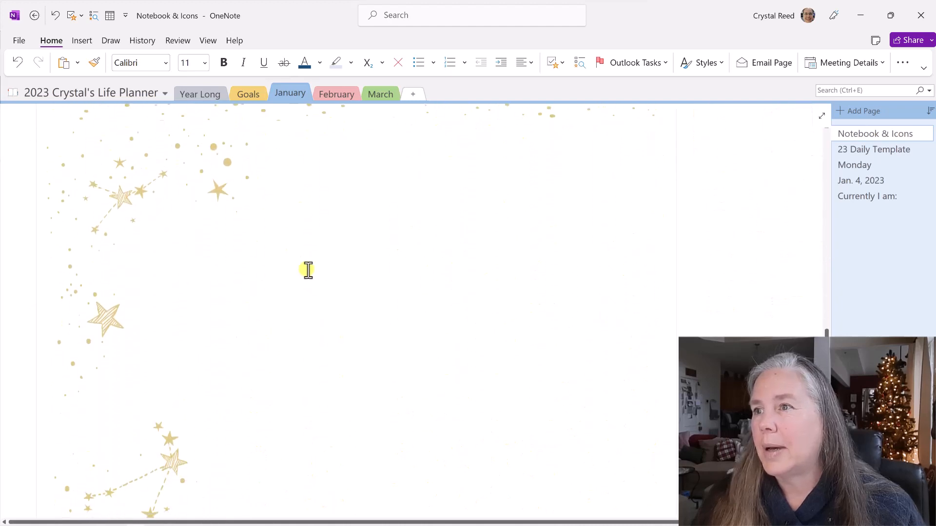
pyautogui.click(127, 190)
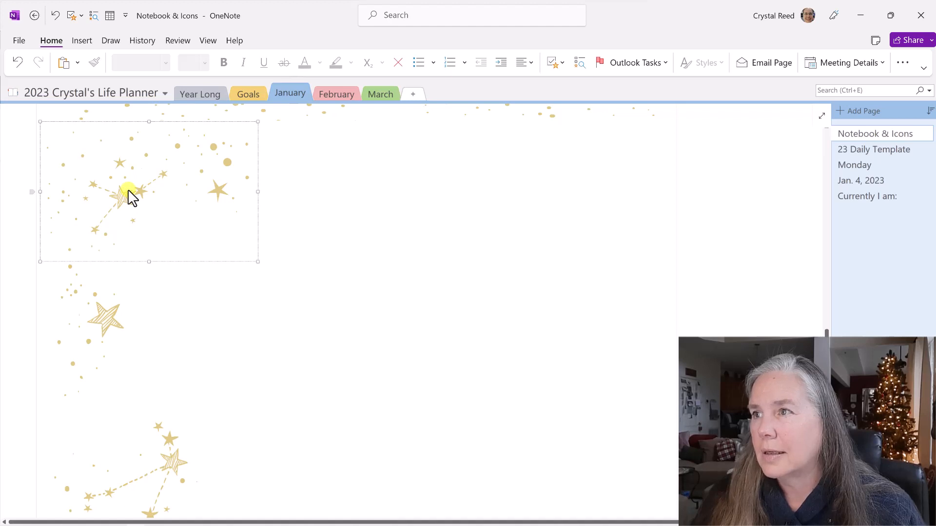
pyautogui.rightClick(130, 195)
pyautogui.click(158, 215)
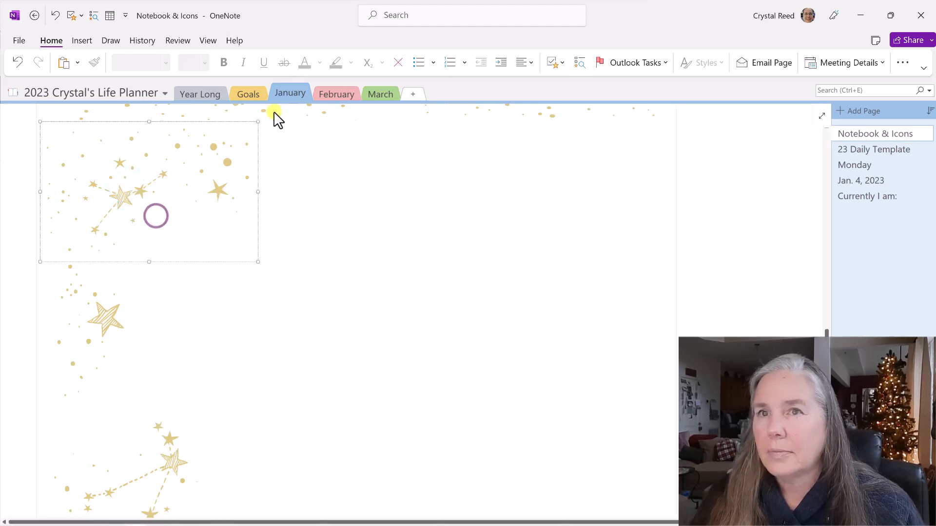
# Paste the star cluster on the Currently I am page and fit it, reduced in size, between the Currently I am table and garden list.
pyautogui.click(861, 196)
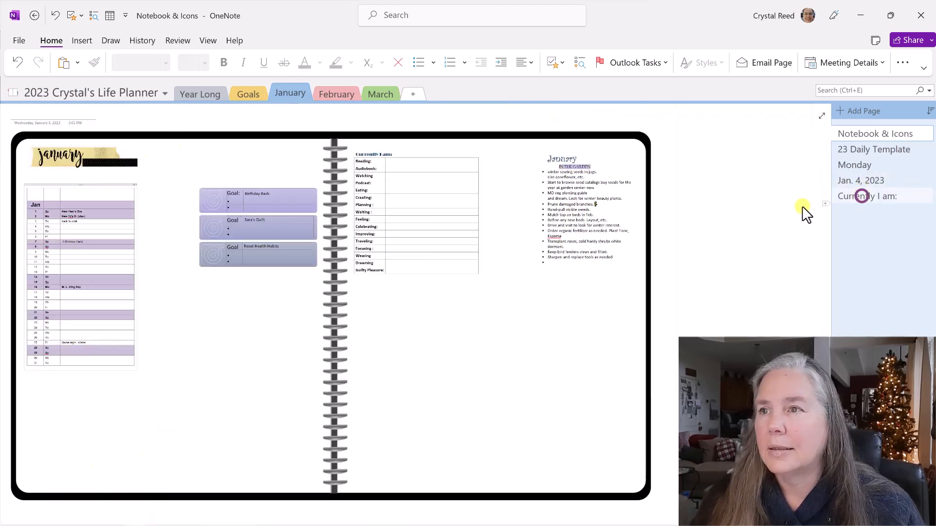
pyautogui.rightClick(730, 257)
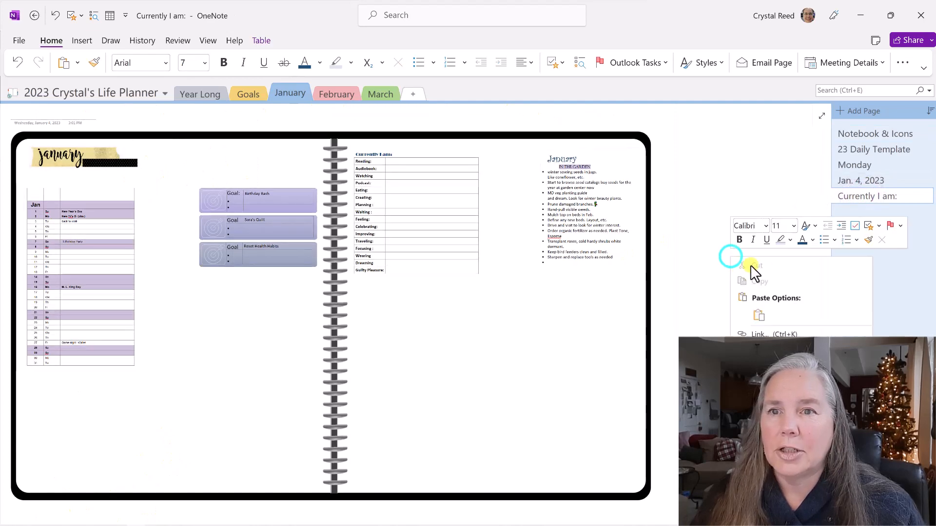
pyautogui.click(758, 314)
pyautogui.moveTo(695, 286); pyautogui.dragTo(440, 178)
pyautogui.moveTo(512, 228); pyautogui.dragTo(467, 189)
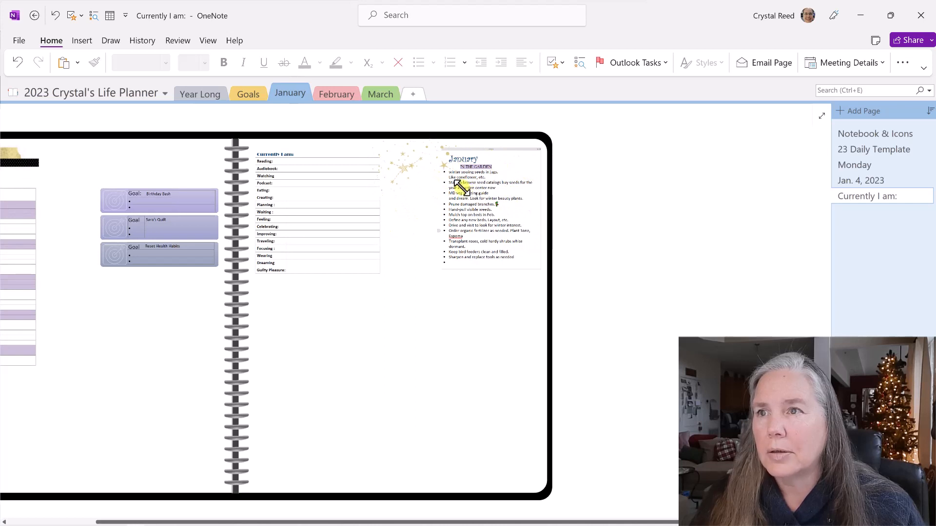
pyautogui.click(421, 277)
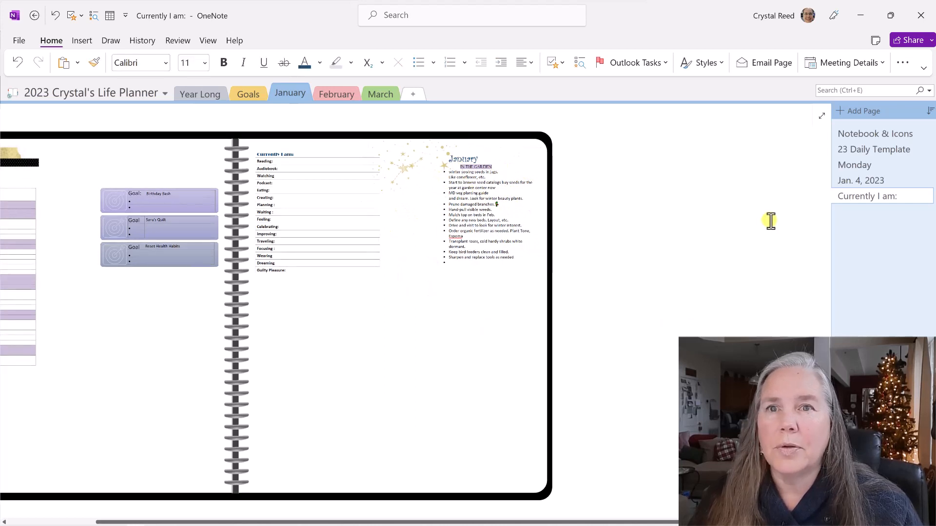
# Copy the constellation picture below the single large star on Notebook & Icons and paste it beside the planner on the Currently I am page.
pyautogui.click(857, 133)
pyautogui.click(176, 459)
pyautogui.rightClick(175, 458)
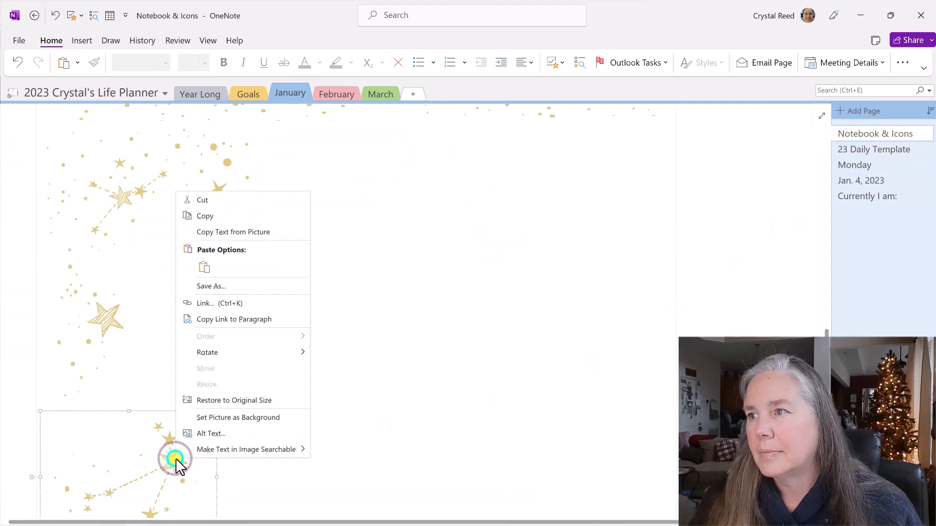
pyautogui.click(204, 216)
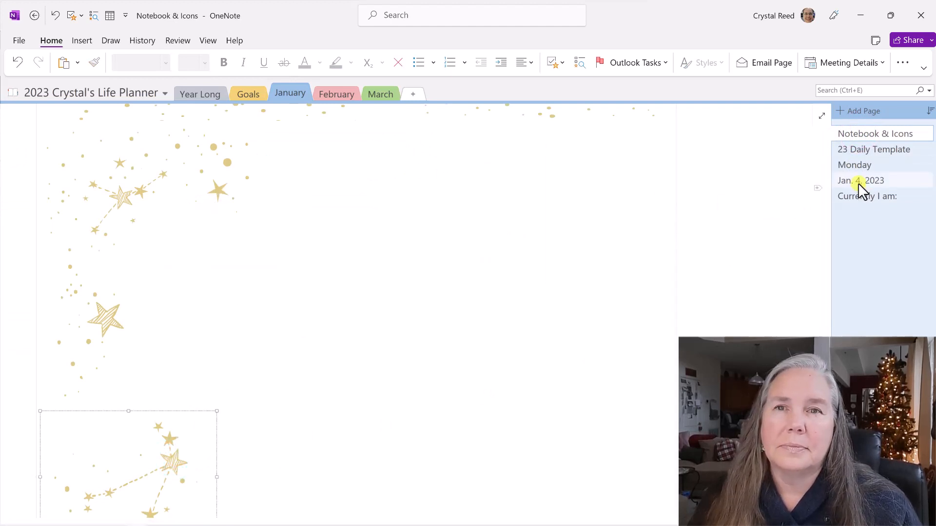
pyautogui.click(853, 196)
pyautogui.rightClick(629, 273)
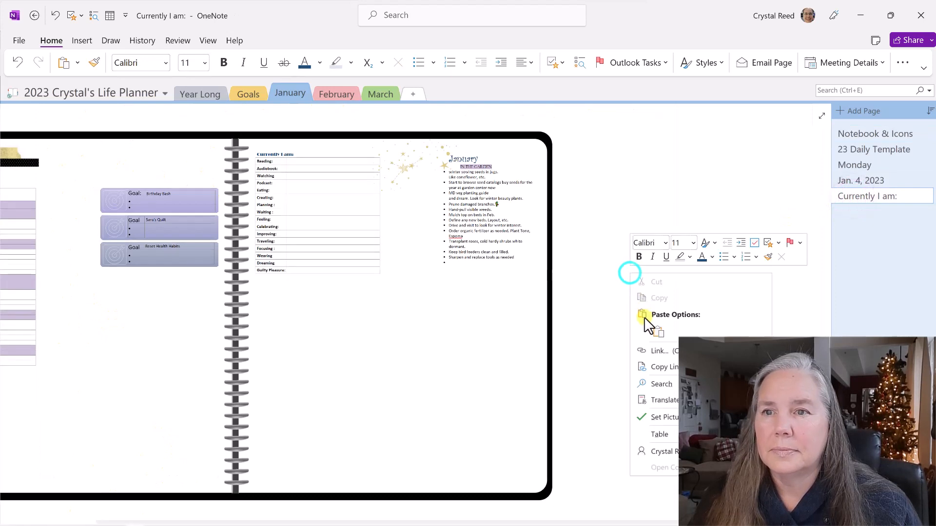
pyautogui.click(658, 332)
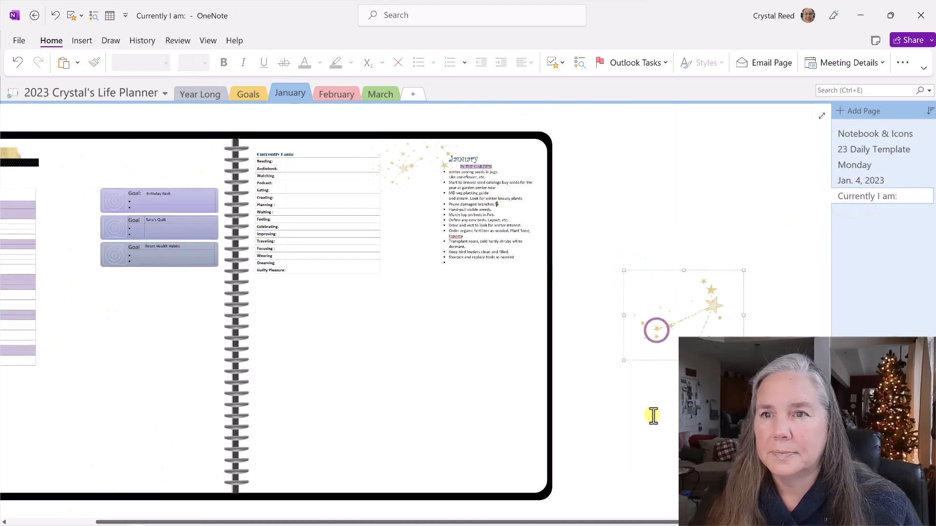
# Rotate the pasted constellation picture left 90° and flip it horizontally.
pyautogui.rightClick(710, 324)
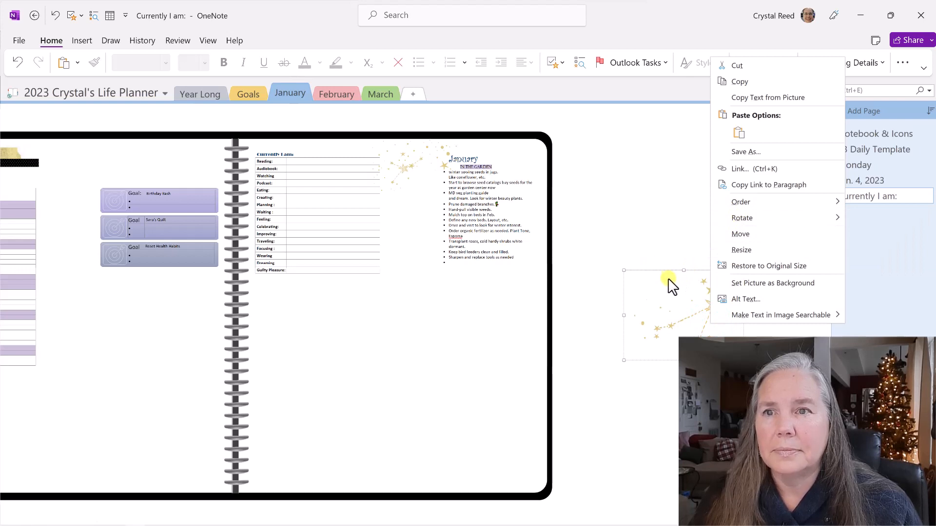
pyautogui.moveTo(744, 221)
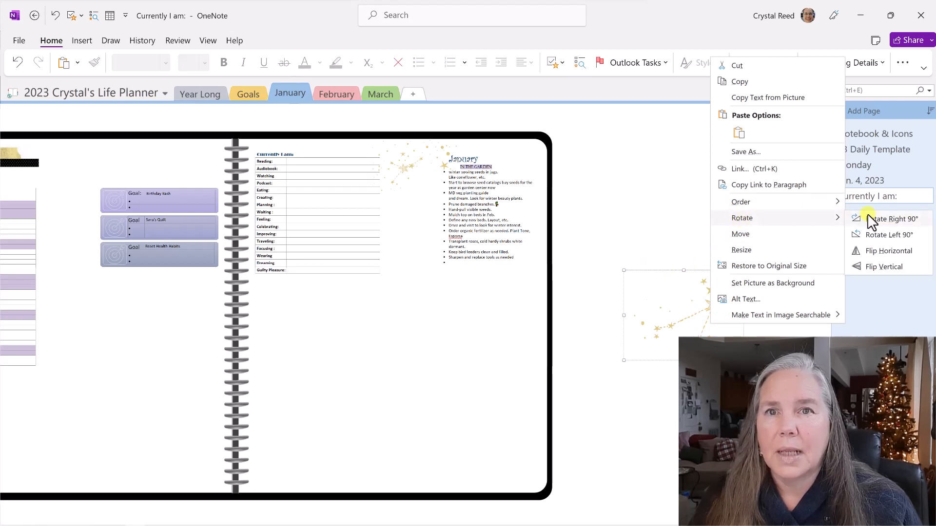
pyautogui.click(870, 235)
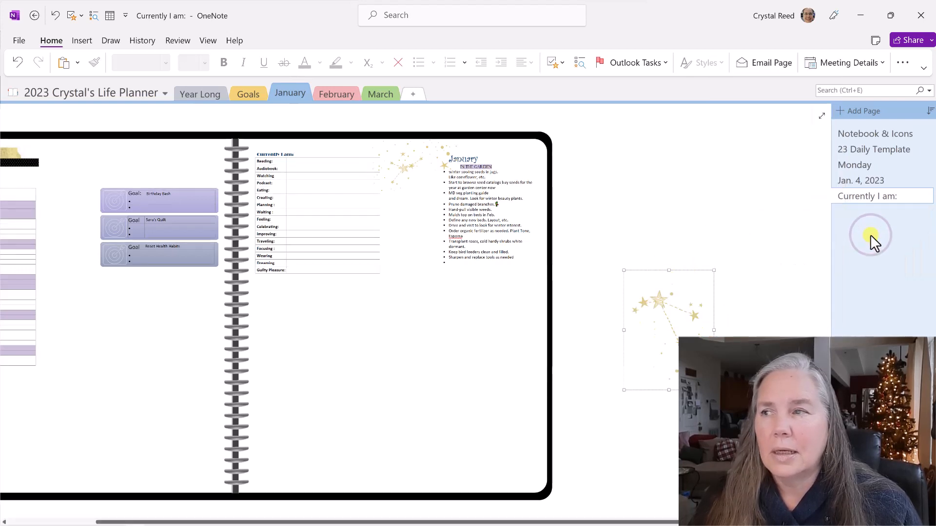
pyautogui.rightClick(667, 301)
pyautogui.moveTo(743, 200)
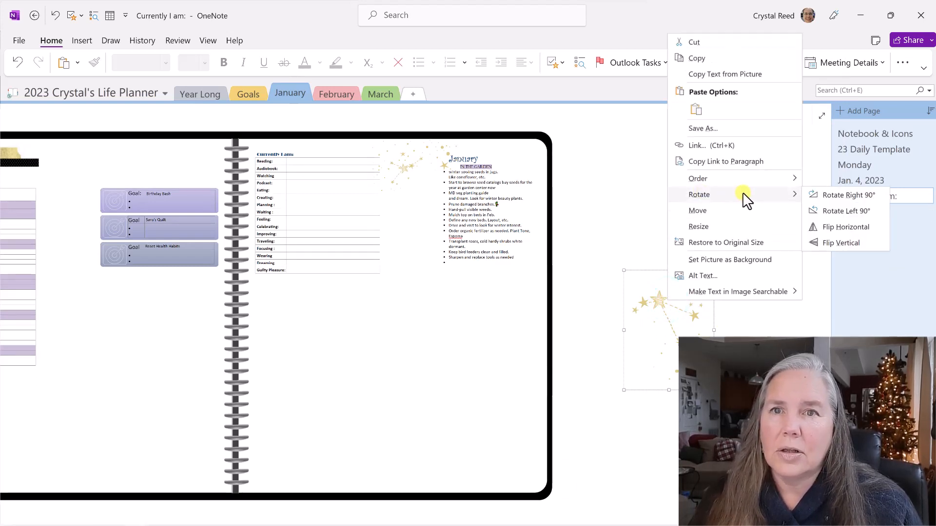
pyautogui.click(828, 227)
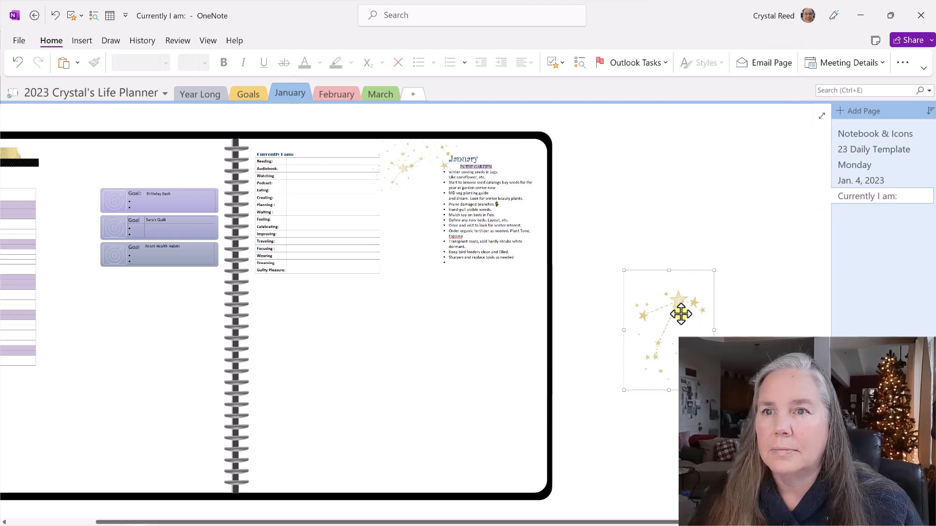
# Move the constellation picture just below the third goal box, next to the spiral binding.
pyautogui.moveTo(681, 307); pyautogui.dragTo(200, 291)
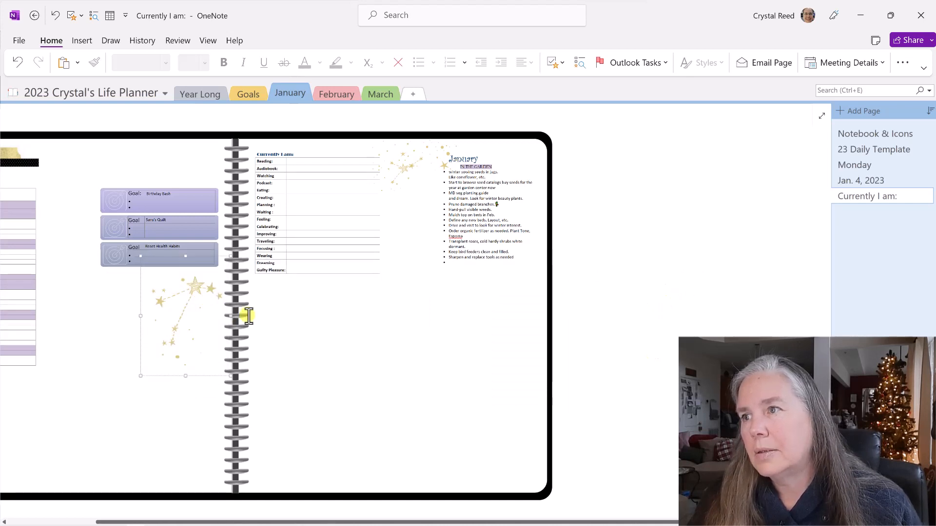
pyautogui.click(265, 320)
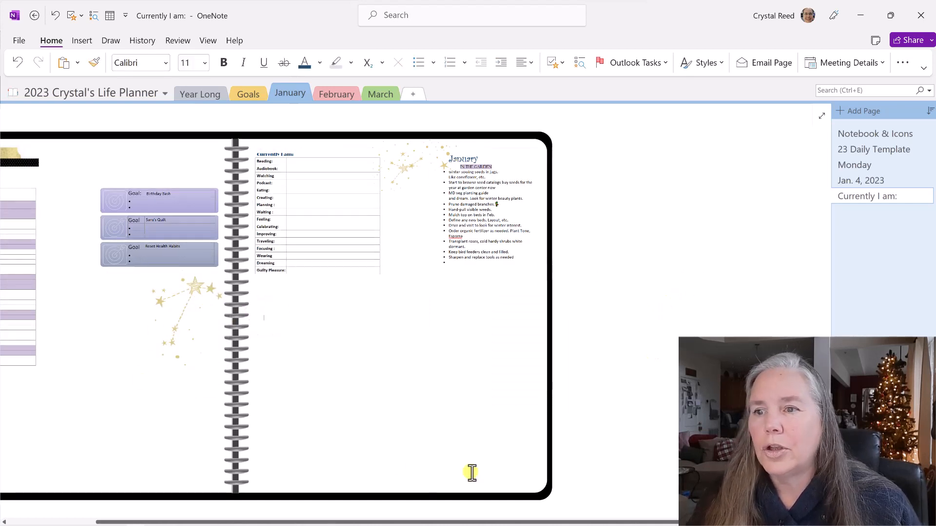
pyautogui.moveTo(466, 518); pyautogui.dragTo(351, 520)
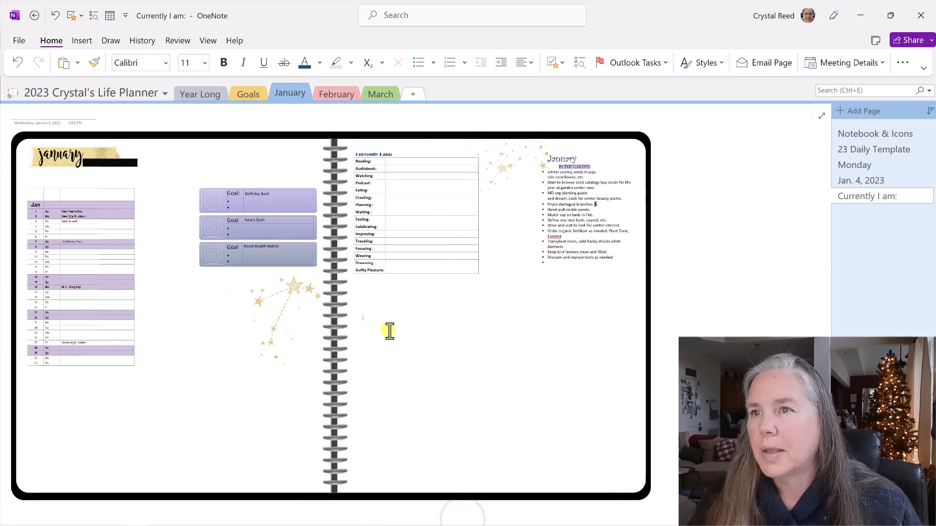
# Copy the single large star picture from Notebook & Icons and paste it beside the planner on the Currently I am page.
pyautogui.click(866, 134)
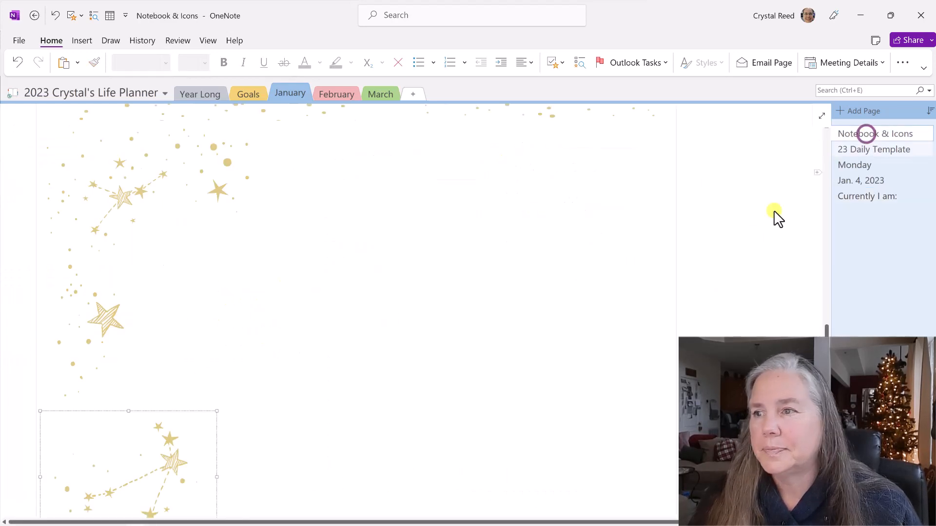
pyautogui.scroll(-1, 413, 312)
pyautogui.click(108, 272)
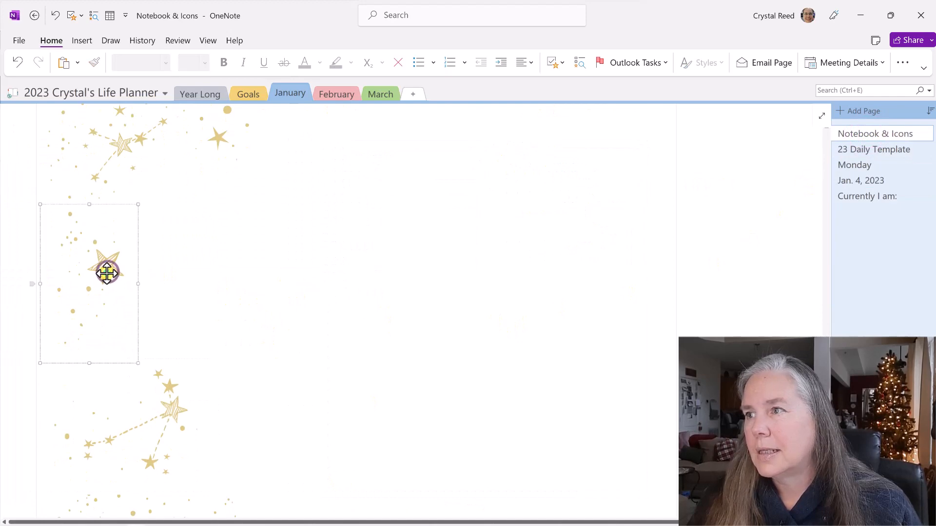
pyautogui.rightClick(108, 272)
pyautogui.click(136, 31)
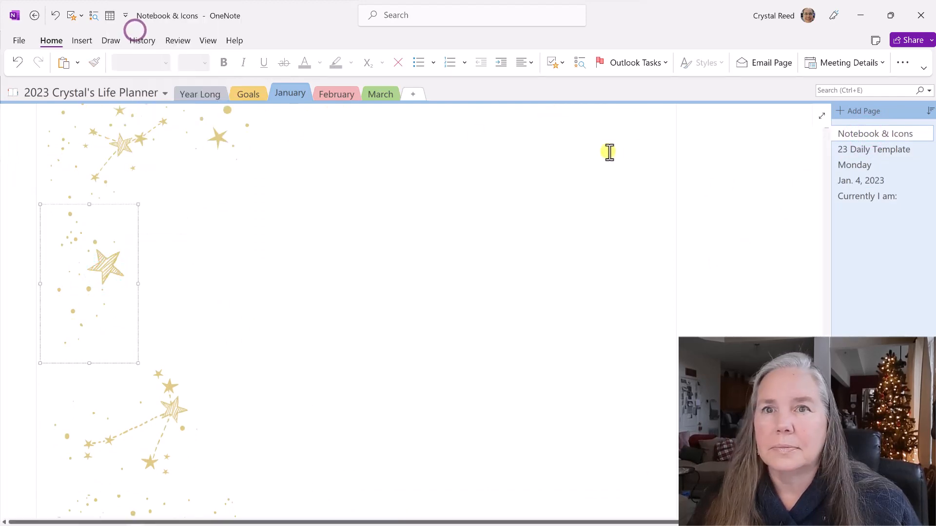
pyautogui.click(845, 190)
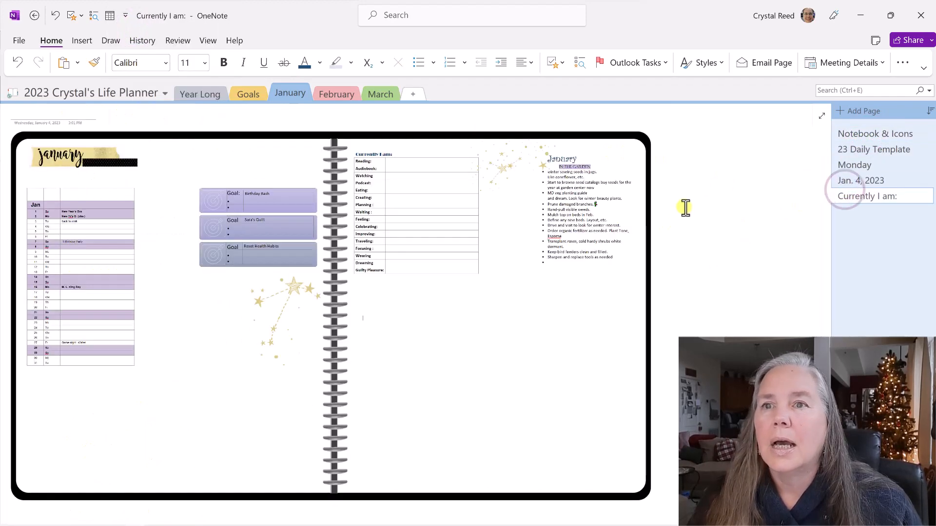
pyautogui.rightClick(683, 207)
pyautogui.click(709, 265)
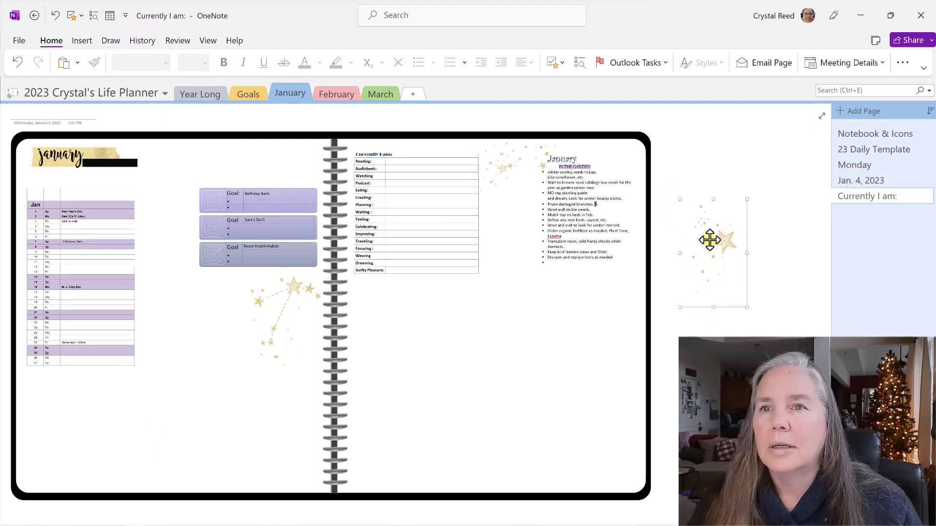
# Move the large star picture next to the lower part of the January calendar and enlarge it slightly.
pyautogui.moveTo(708, 239); pyautogui.dragTo(161, 338)
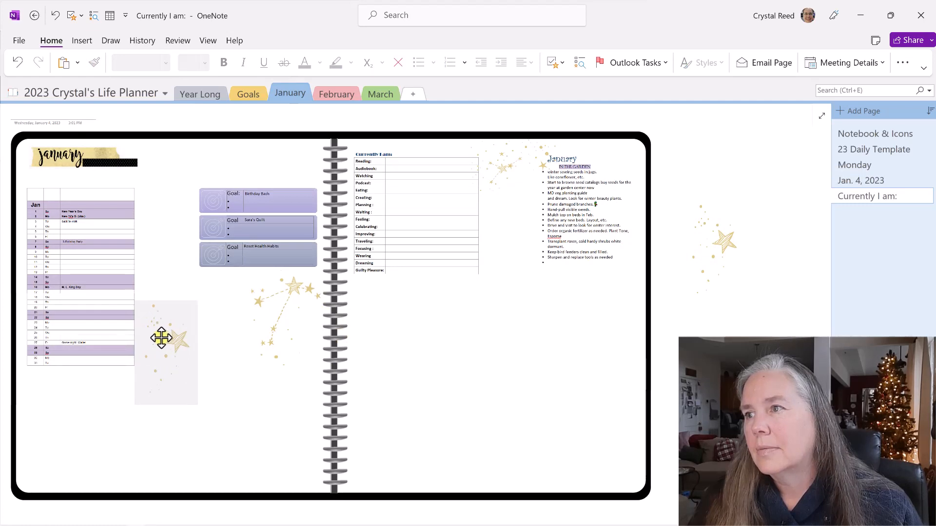
pyautogui.moveTo(161, 337); pyautogui.dragTo(161, 338)
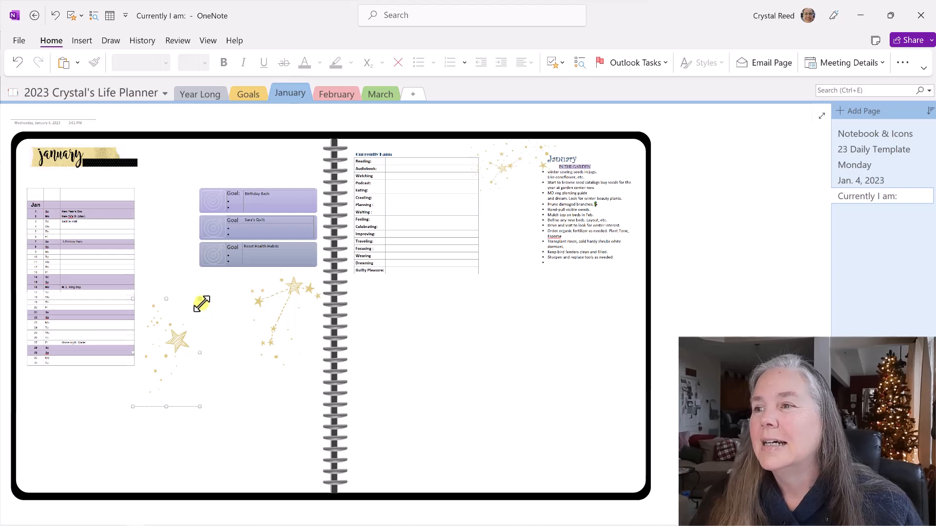
pyautogui.moveTo(199, 303)
pyautogui.mouseDown()
pyautogui.moveTo(207, 297)
pyautogui.moveTo(203, 306)
pyautogui.mouseUp()
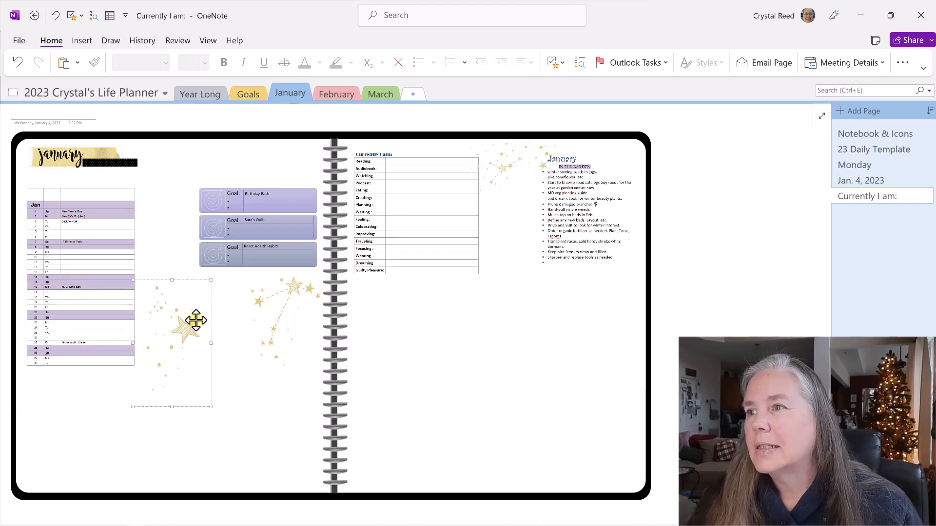
pyautogui.rightClick(193, 326)
pyautogui.click(235, 337)
# Paste a copy of the constellation from below the goal boxes beside the planner and rotate the copy left 90°.
pyautogui.click(278, 302)
pyautogui.moveTo(280, 303); pyautogui.dragTo(284, 300)
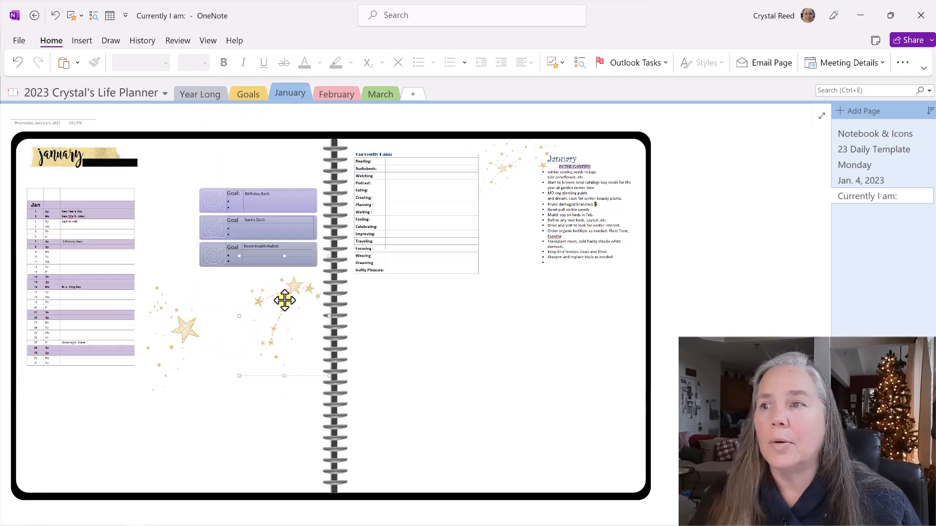
pyautogui.rightClick(284, 301)
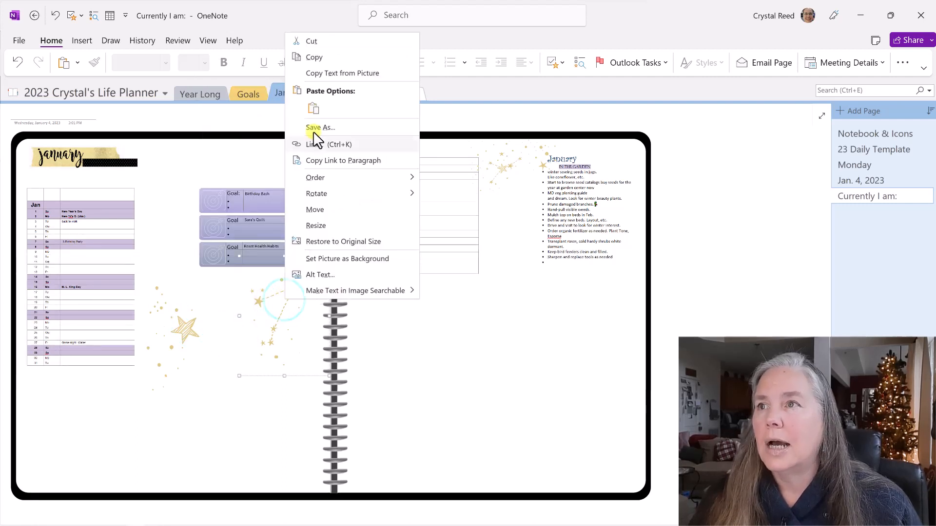
pyautogui.click(326, 55)
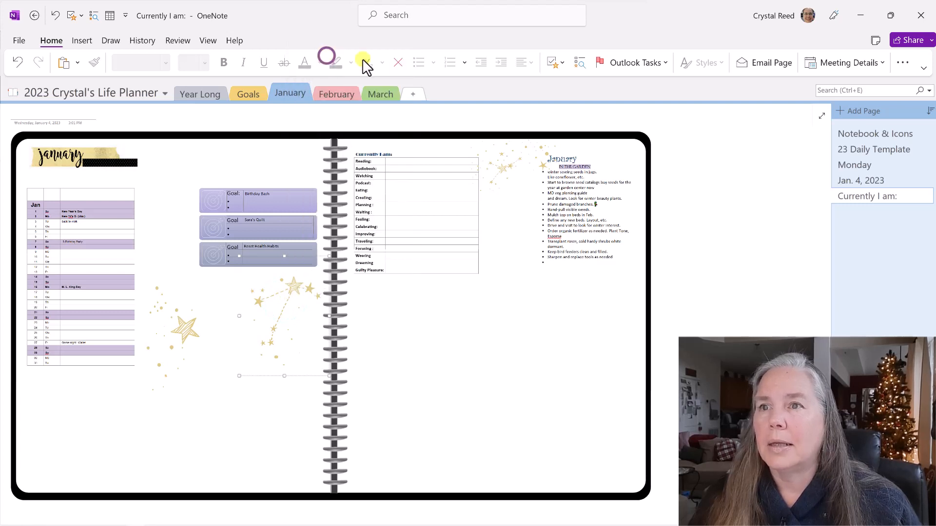
pyautogui.rightClick(662, 189)
pyautogui.click(689, 243)
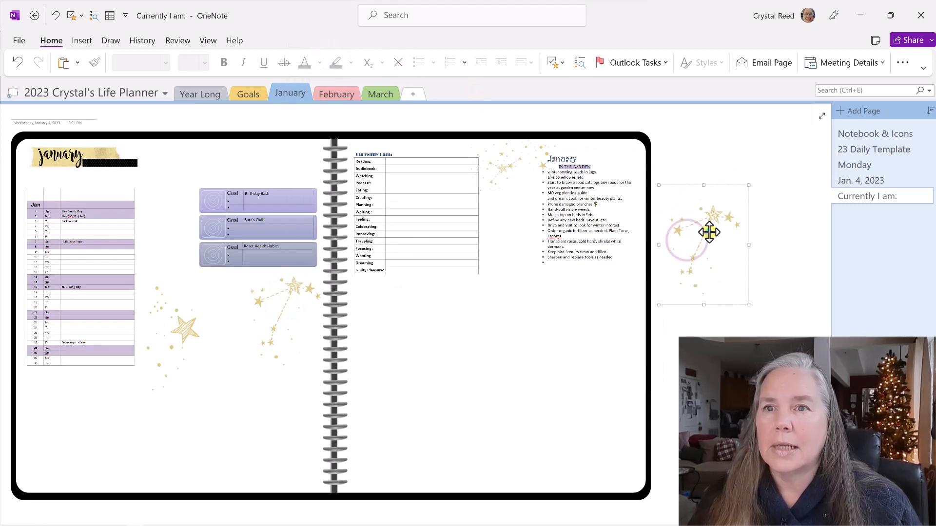
pyautogui.rightClick(710, 234)
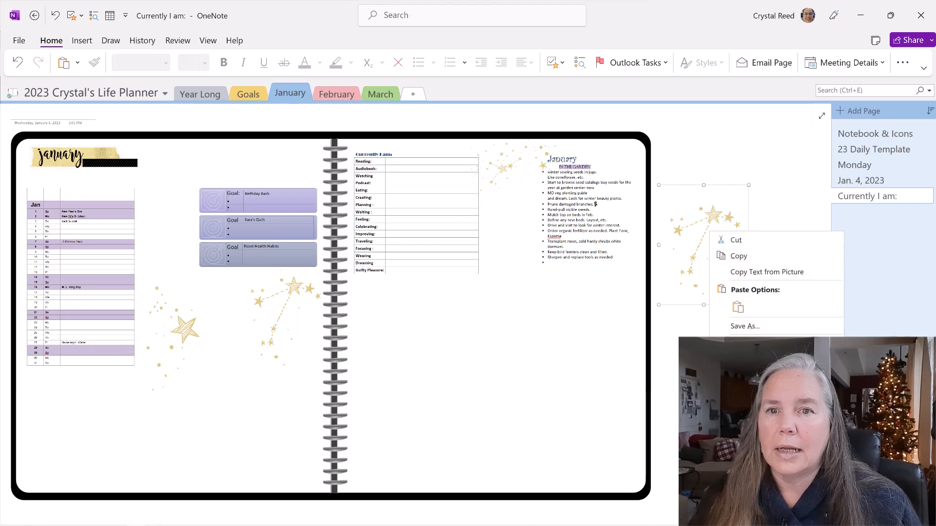
pyautogui.click(878, 439)
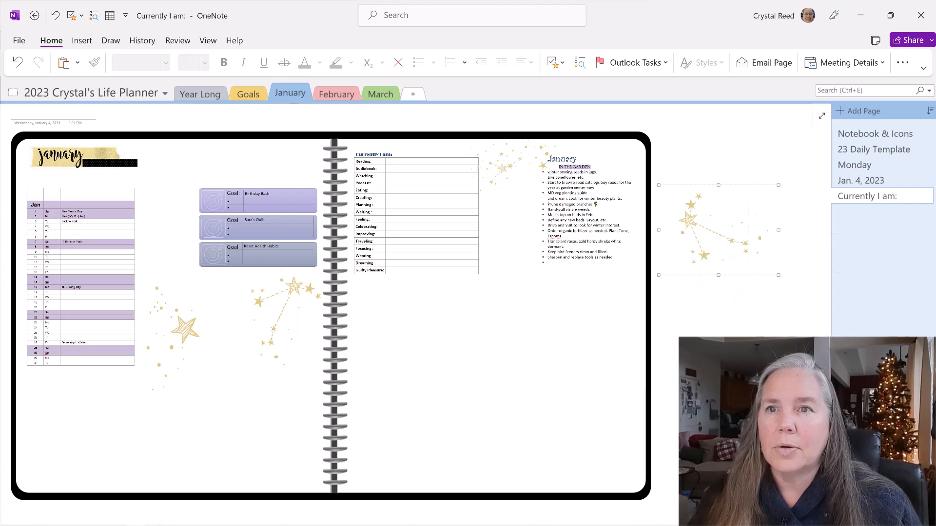
# Rotate the constellation copy left 90° again, move it to the planner's corner below the January calendar and enlarge it slightly.
pyautogui.rightClick(722, 219)
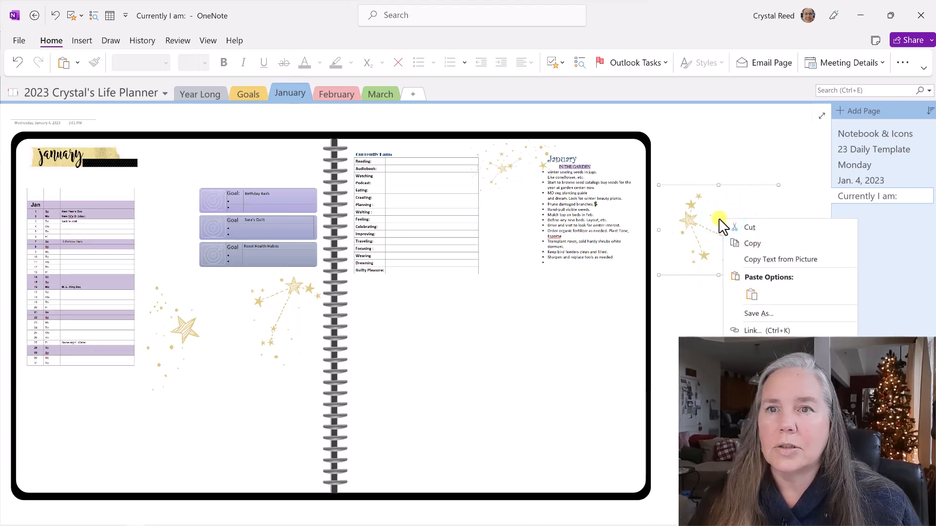
pyautogui.moveTo(759, 381)
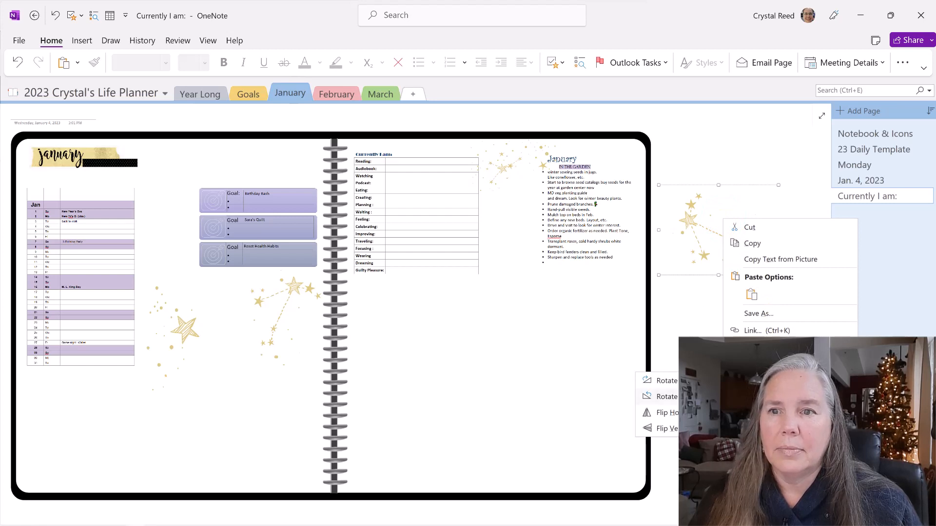
pyautogui.click(702, 396)
pyautogui.moveTo(704, 250); pyautogui.dragTo(58, 455)
pyautogui.moveTo(102, 395); pyautogui.dragTo(130, 383)
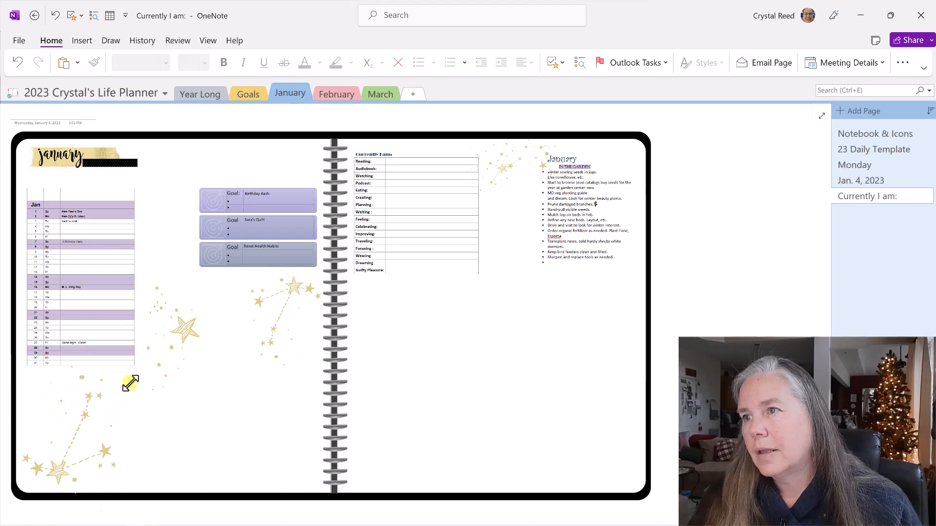
# Shrink the constellation picture below the third goal box toward the spiral binding.
pyautogui.click(282, 332)
pyautogui.moveTo(237, 374); pyautogui.dragTo(271, 343)
pyautogui.click(267, 372)
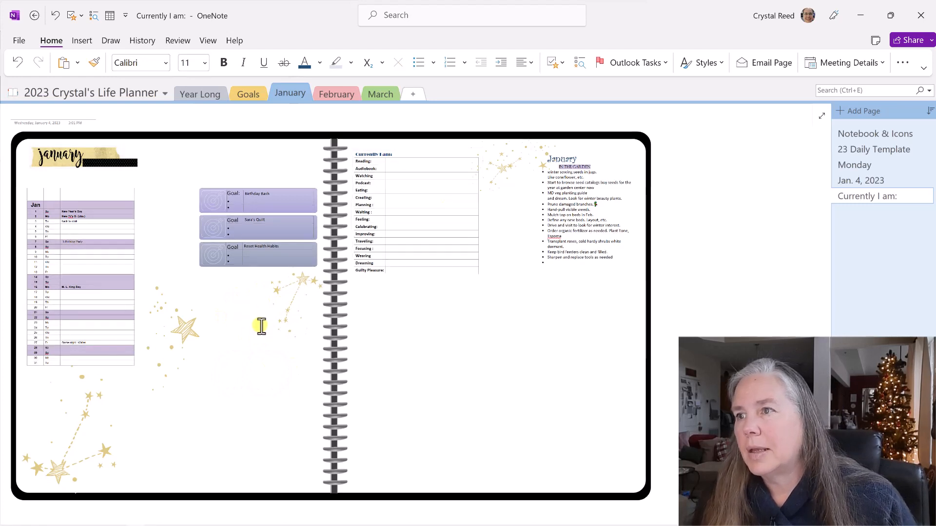
# Copy the wide scattered-stars picture from Notebook & Icons and place it on the Currently I am page between the large star and the constellation.
pyautogui.click(857, 135)
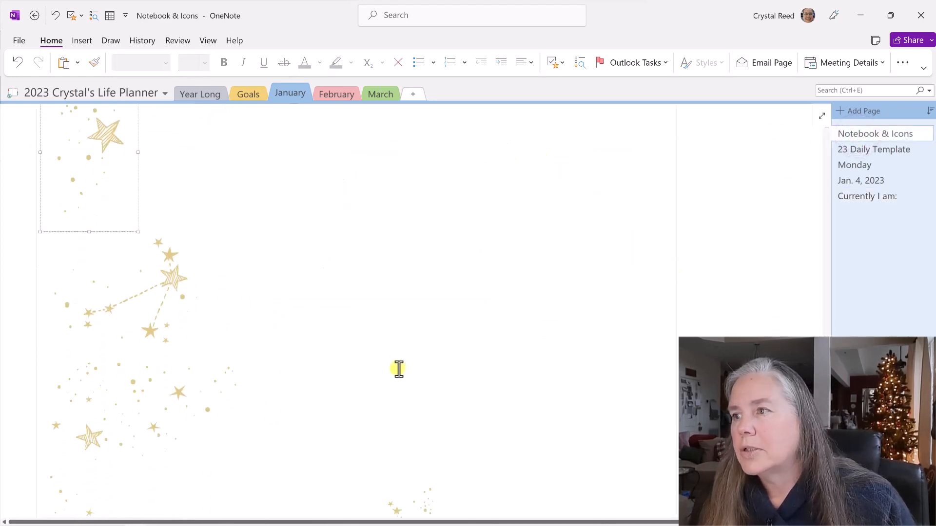
pyautogui.scroll(-1, 292, 369)
pyautogui.click(171, 352)
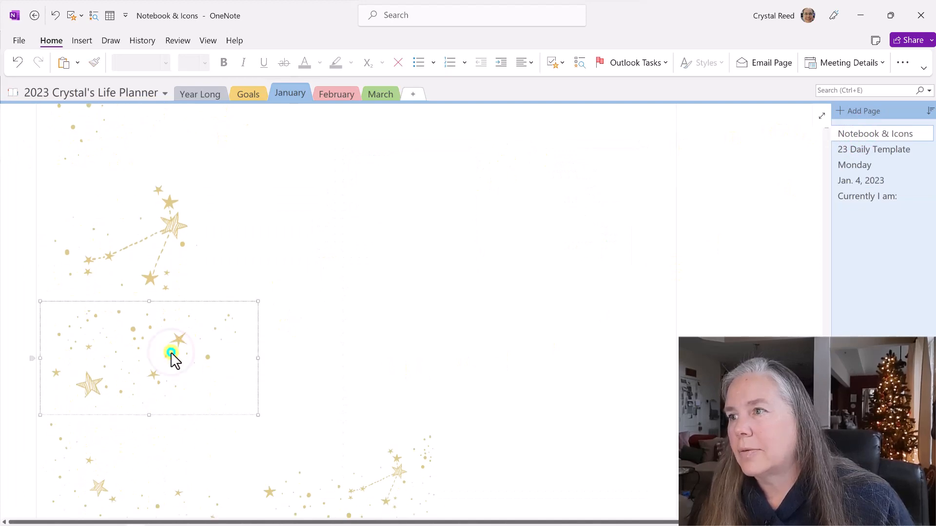
pyautogui.rightClick(171, 352)
pyautogui.click(225, 110)
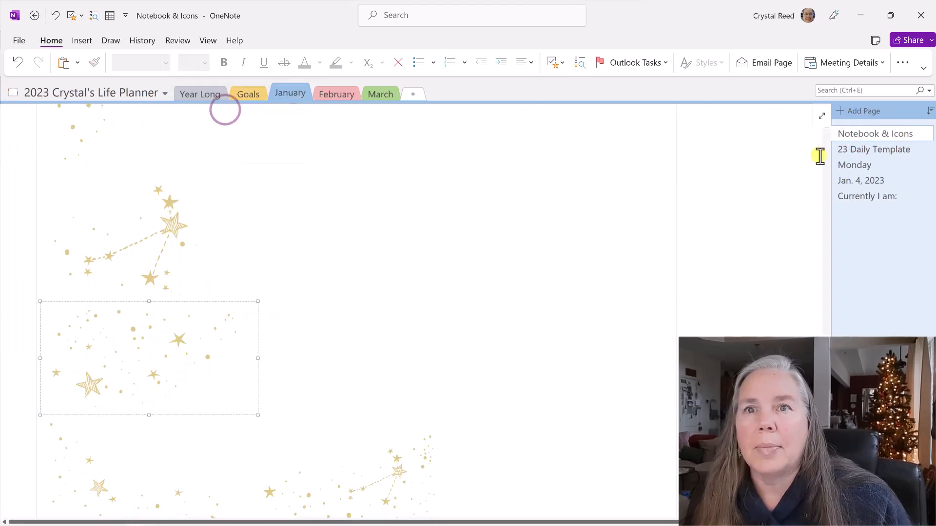
pyautogui.click(853, 196)
pyautogui.rightClick(737, 245)
pyautogui.click(762, 300)
pyautogui.moveTo(713, 282); pyautogui.dragTo(160, 320)
pyautogui.click(271, 346)
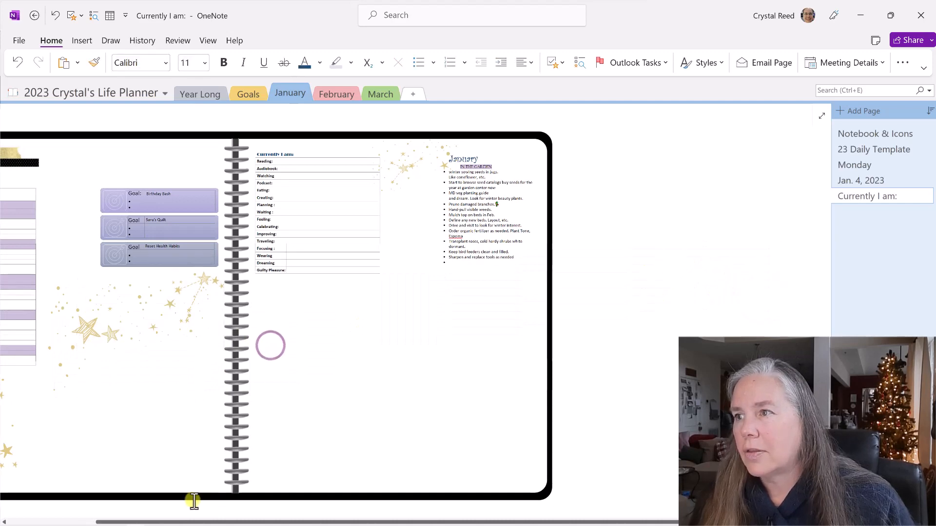
# Move the large star picture slightly down and closer to the January calendar, toward the corner constellation.
pyautogui.click(69, 329)
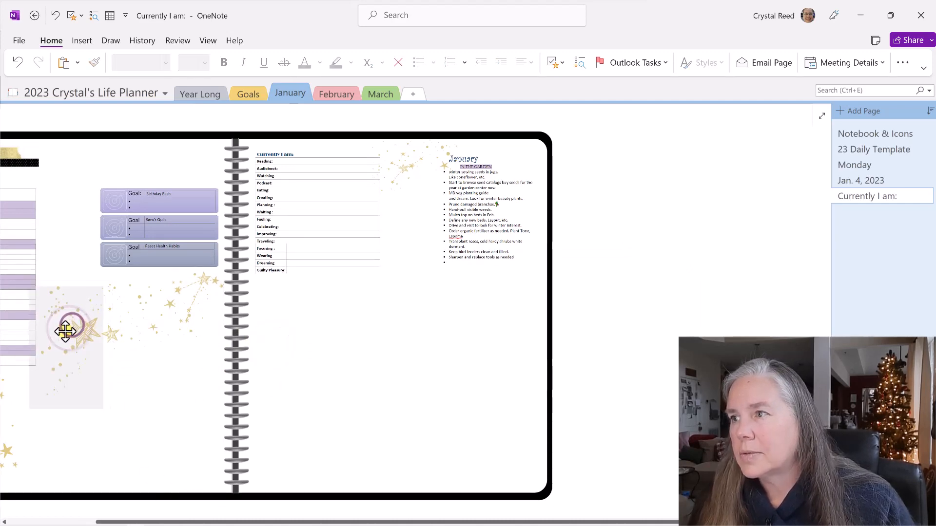
pyautogui.moveTo(62, 340); pyautogui.dragTo(50, 349)
pyautogui.click(87, 432)
pyautogui.moveTo(216, 520); pyautogui.dragTo(71, 508)
pyautogui.click(204, 412)
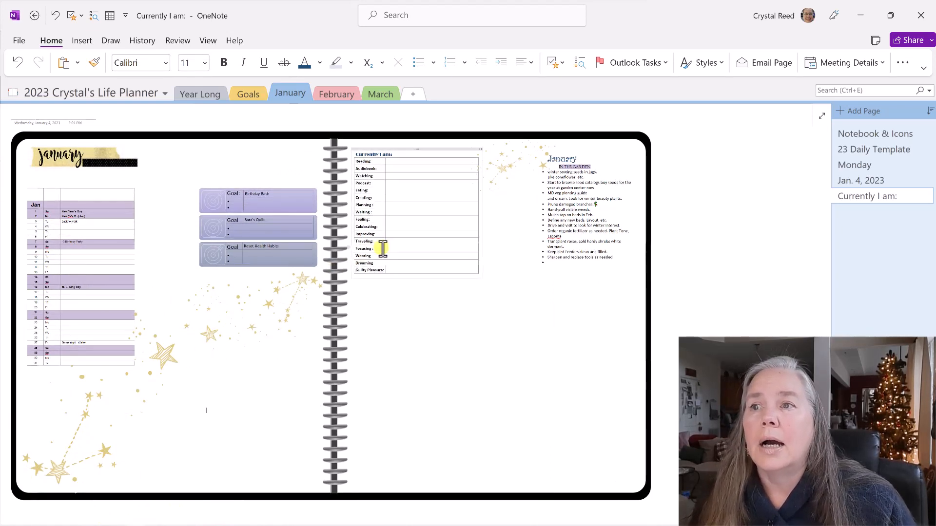
# Paste another copy of the scattered-stars picture and place it over the lower half of the Currently I am table.
pyautogui.rightClick(673, 181)
pyautogui.click(698, 232)
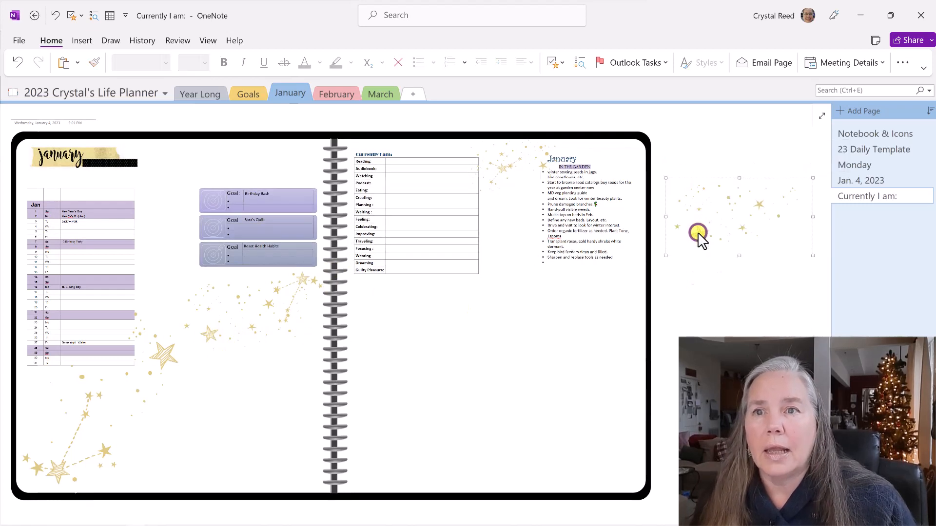
pyautogui.moveTo(729, 225); pyautogui.dragTo(412, 240)
pyautogui.click(427, 310)
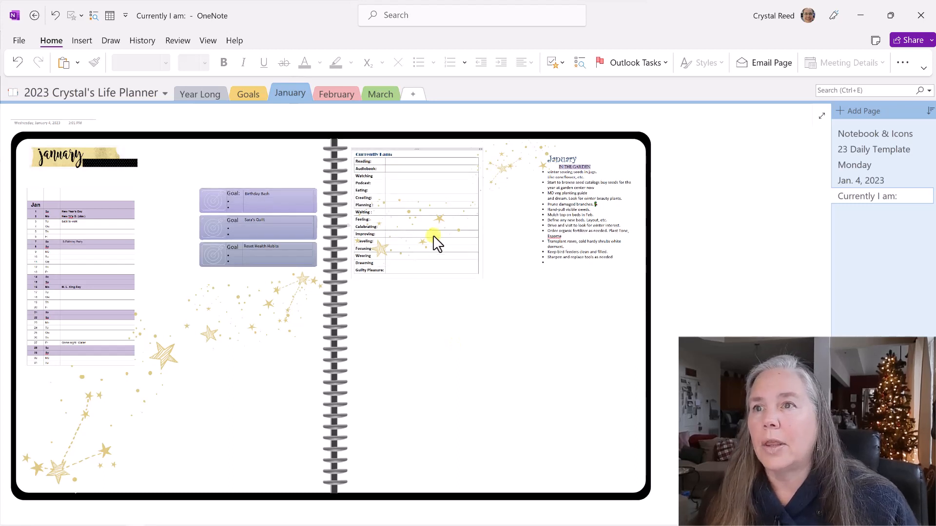
# Enlarge the star picture between the Currently I am table and the garden list slightly toward the table.
pyautogui.click(502, 163)
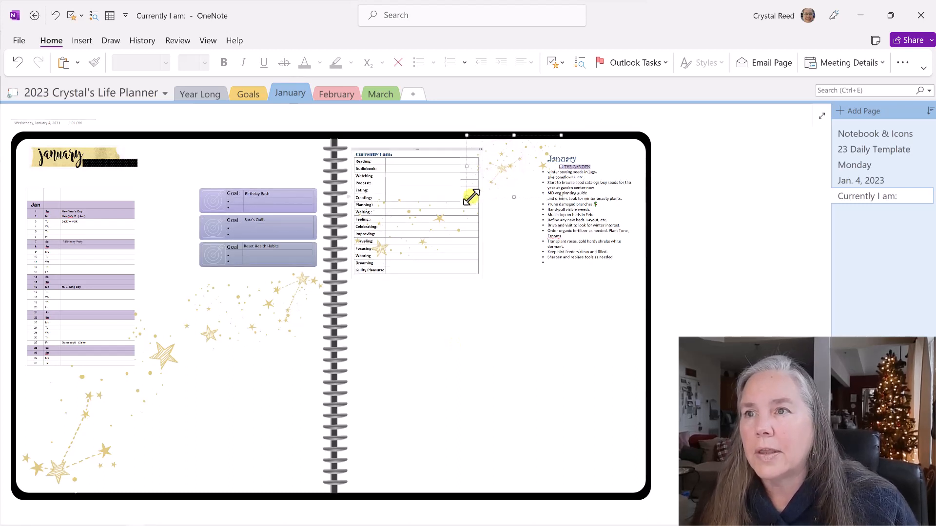
pyautogui.moveTo(469, 197); pyautogui.dragTo(462, 203)
pyautogui.click(498, 238)
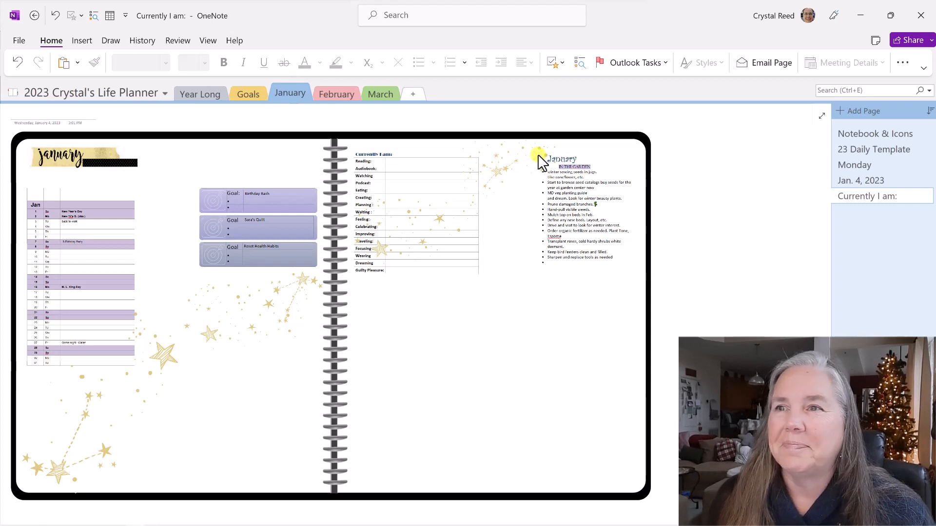
pyautogui.click(693, 195)
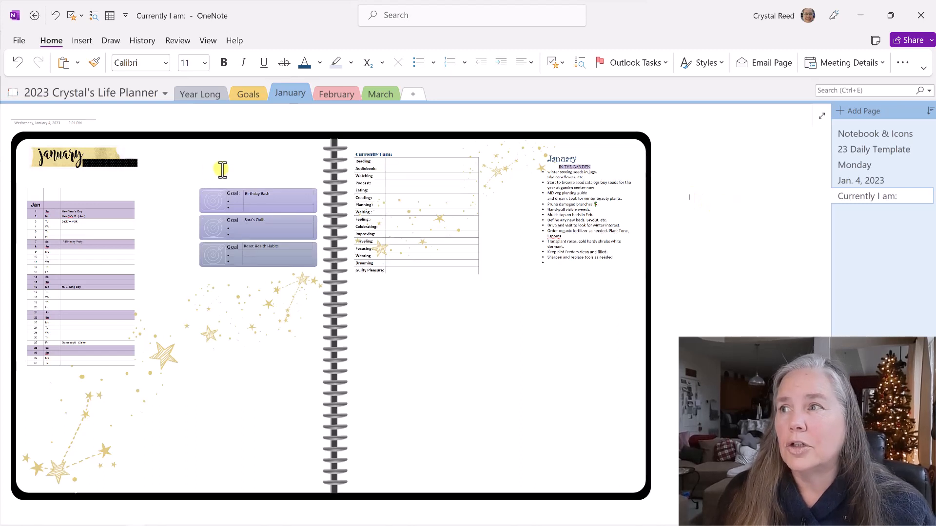
# Title the planner page January Dashboard.
pyautogui.click(73, 113)
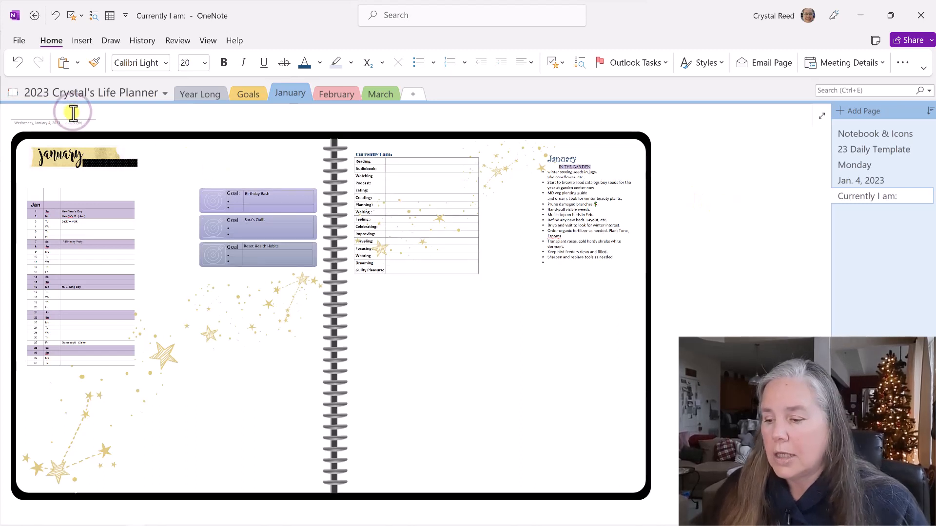
pyautogui.write('Janu')
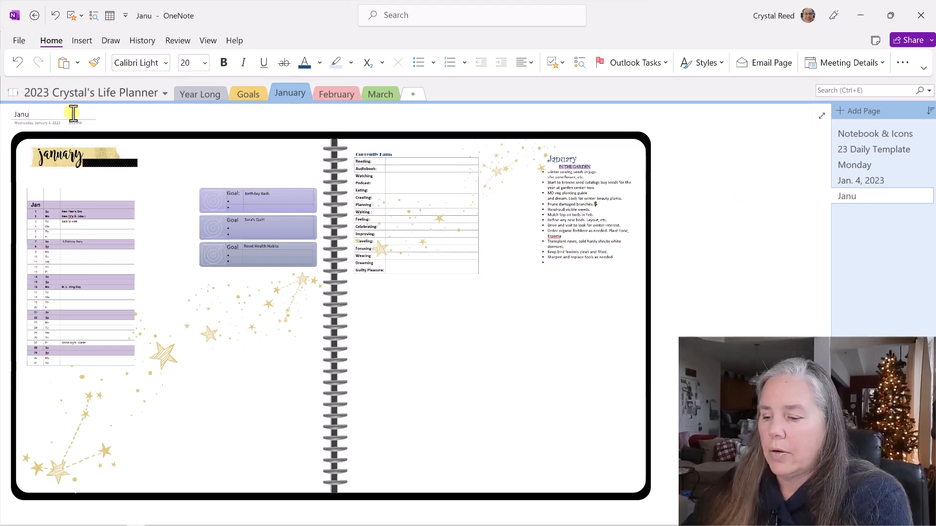
pyautogui.write('ary Dashboard')
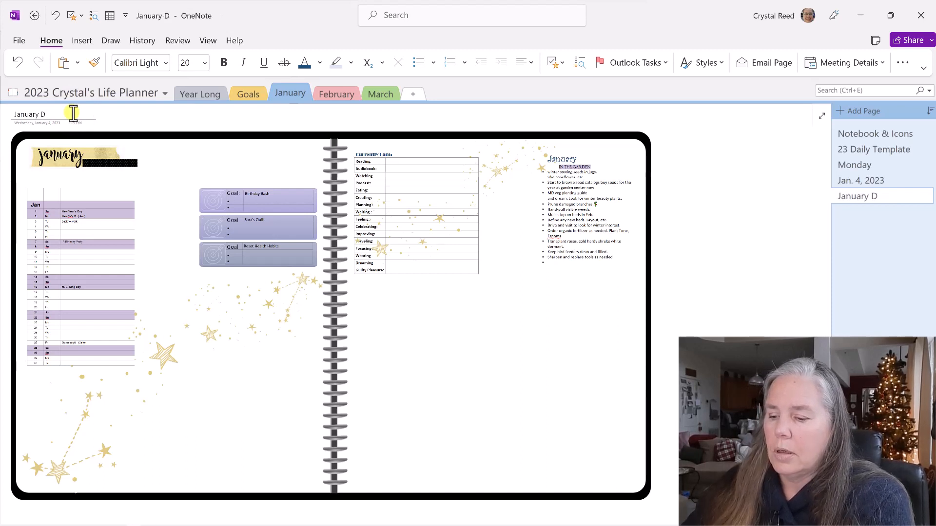
pyautogui.click(743, 264)
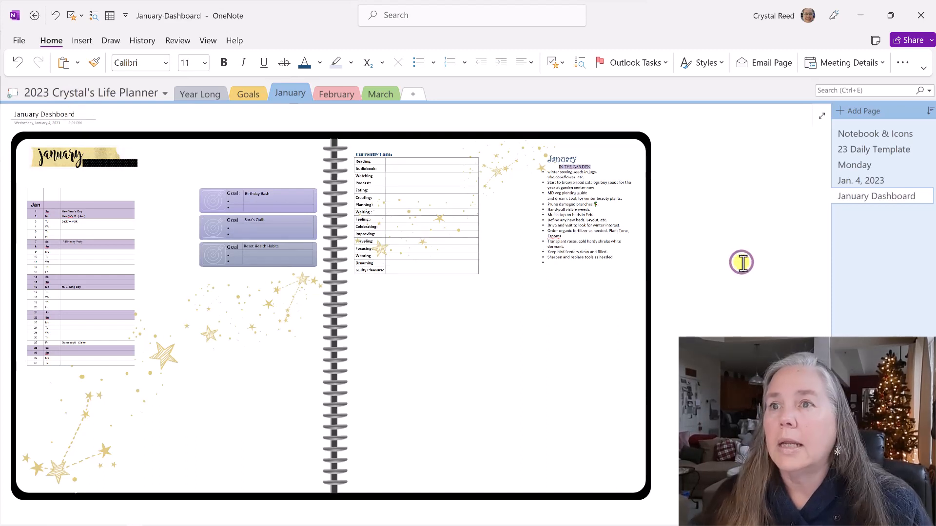
# Add a new page to the January section and copy the blank spiral notebook picture from Notebook & Icons.
pyautogui.click(867, 110)
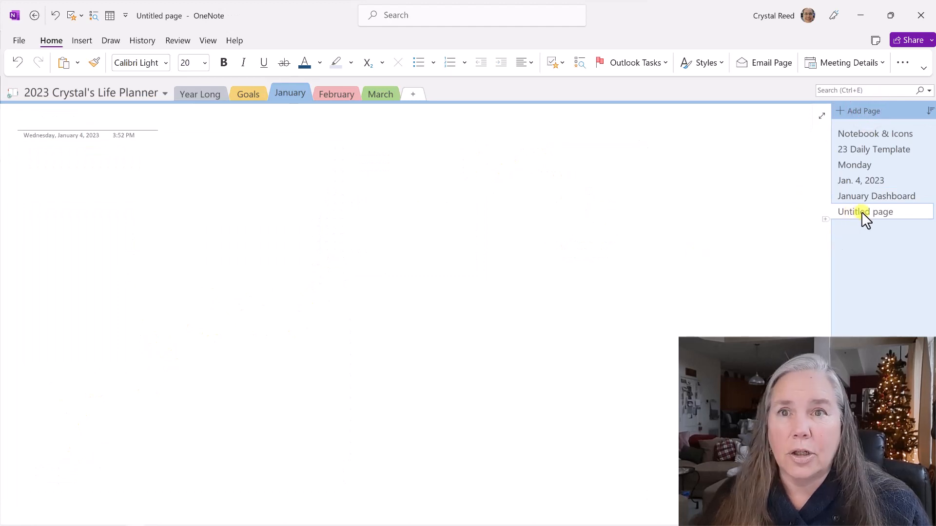
pyautogui.click(872, 133)
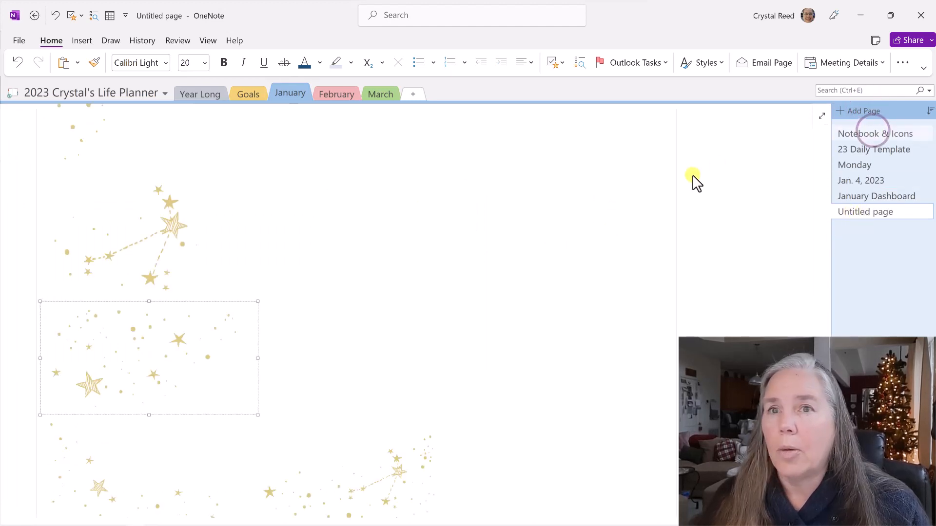
pyautogui.scroll(-3, 626, 273)
pyautogui.moveTo(826, 331); pyautogui.dragTo(828, 142)
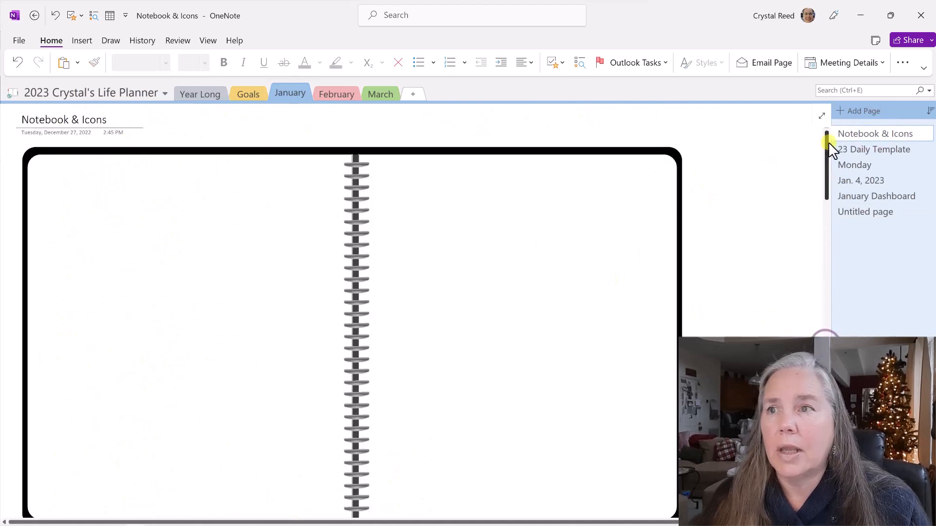
pyautogui.rightClick(494, 241)
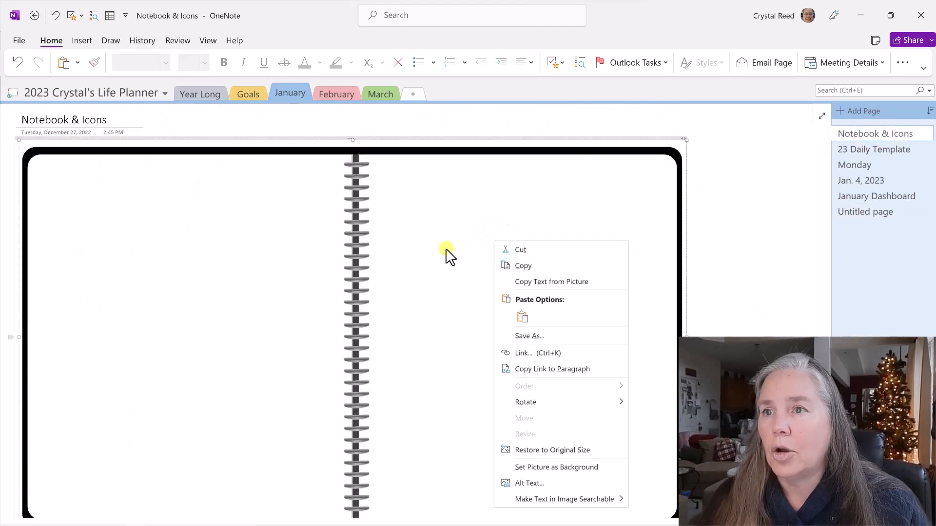
pyautogui.click(524, 266)
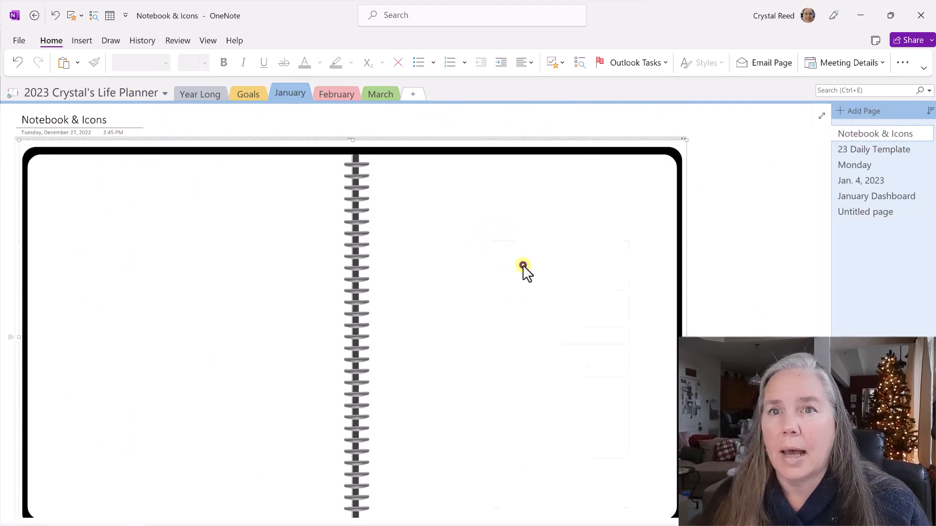
# Paste the spiral notebook picture on the new untitled page and position it just below the date line.
pyautogui.click(856, 213)
pyautogui.rightClick(38, 164)
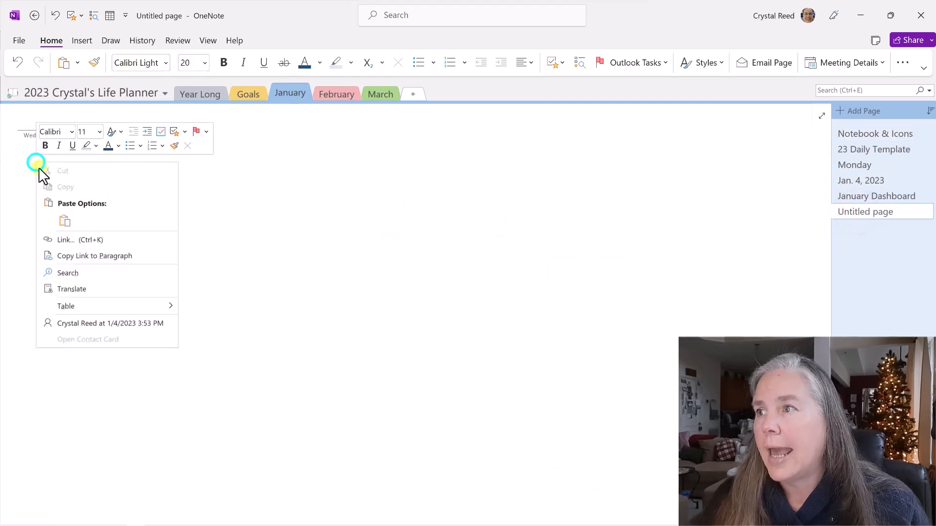
pyautogui.click(57, 218)
pyautogui.scroll(10, 171, 258)
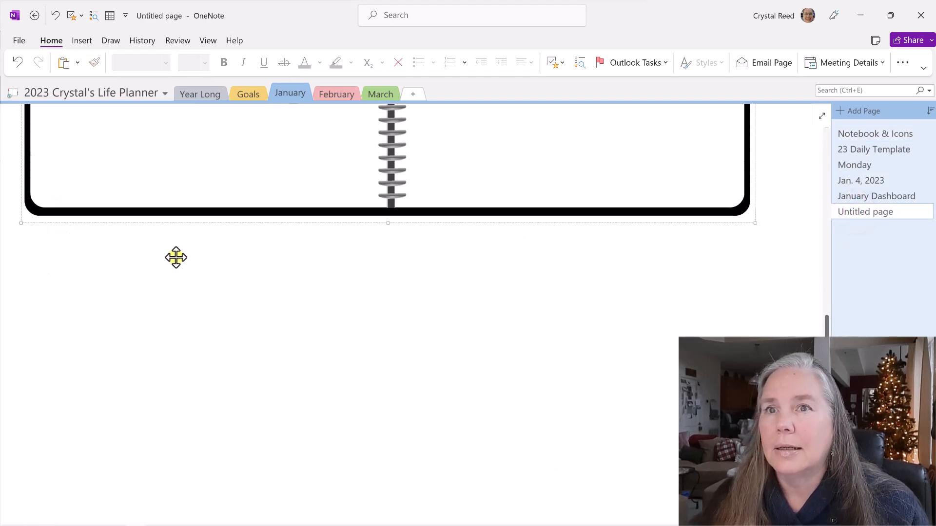
pyautogui.moveTo(183, 268)
pyautogui.mouseDown()
pyautogui.moveTo(180, 251)
pyautogui.moveTo(183, 258)
pyautogui.mouseUp()
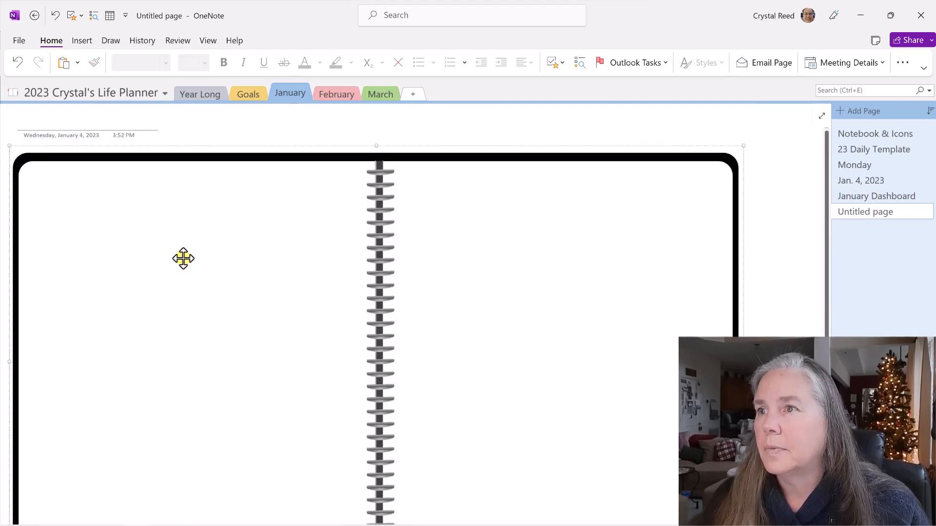
# Title the new notebook page Jan. Health & Habits.
pyautogui.click(91, 121)
pyautogui.write('Jan. Heal')
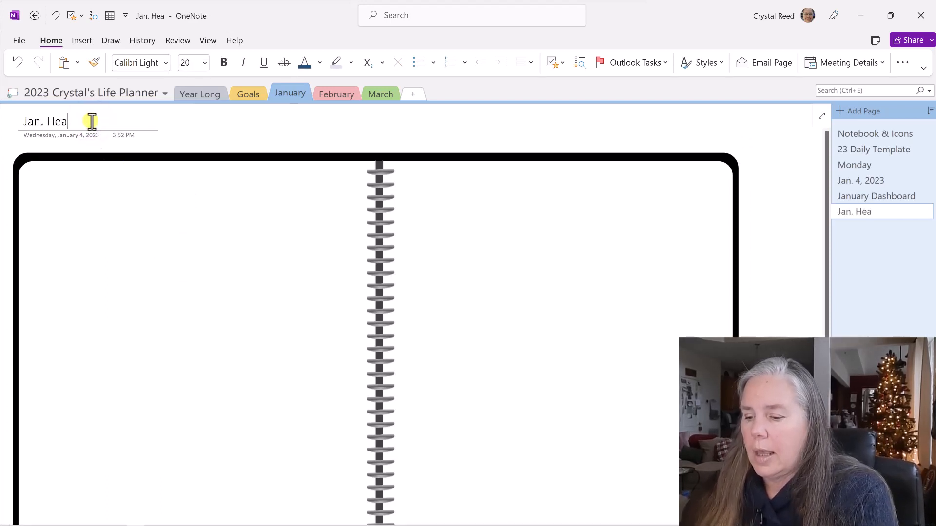
pyautogui.press('BackSpace')
pyautogui.write('lt')
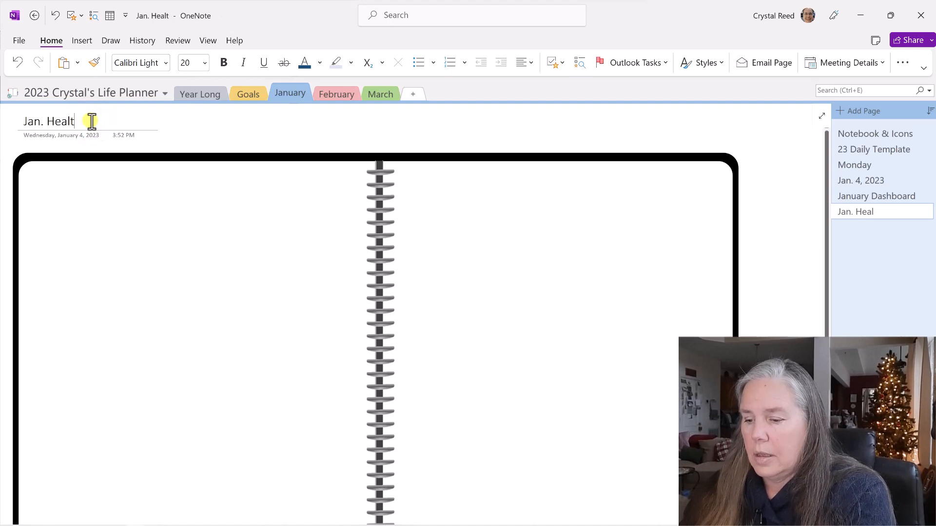
pyautogui.write('h & Habote')
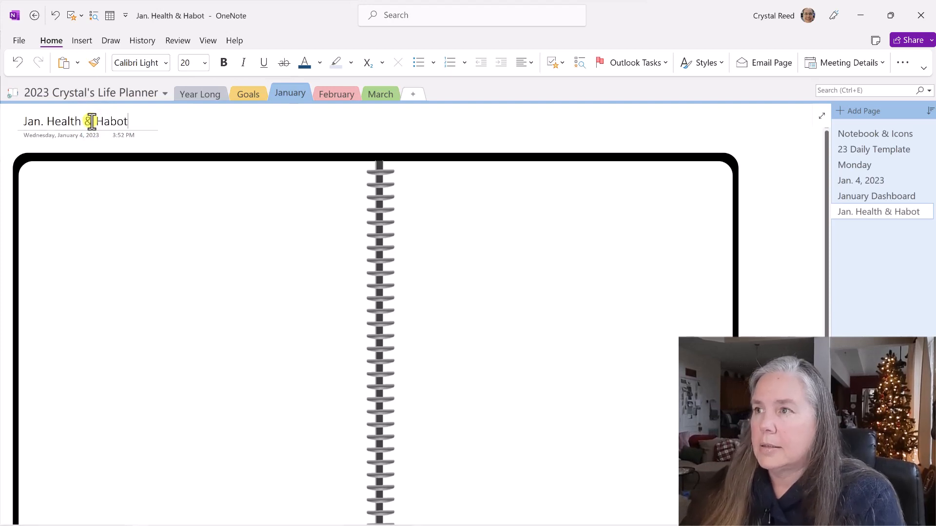
pyautogui.press('BackSpace')
pyautogui.press('BackSpace')
pyautogui.press('BackSpace')
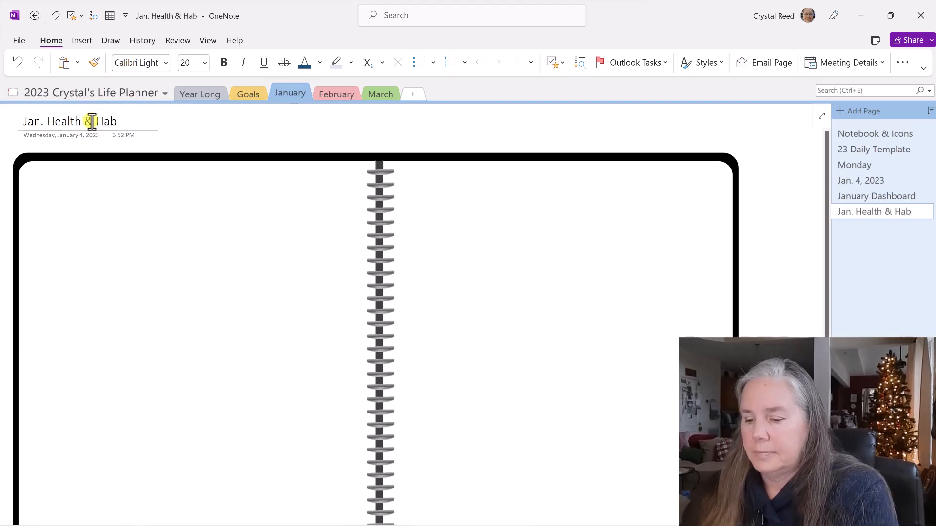
pyautogui.write('its')
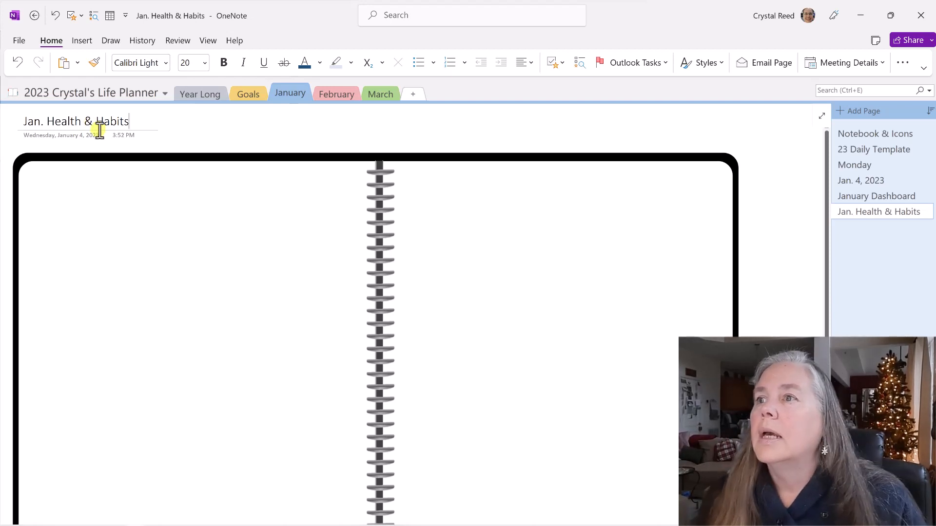
pyautogui.scroll(-1, 125, 171)
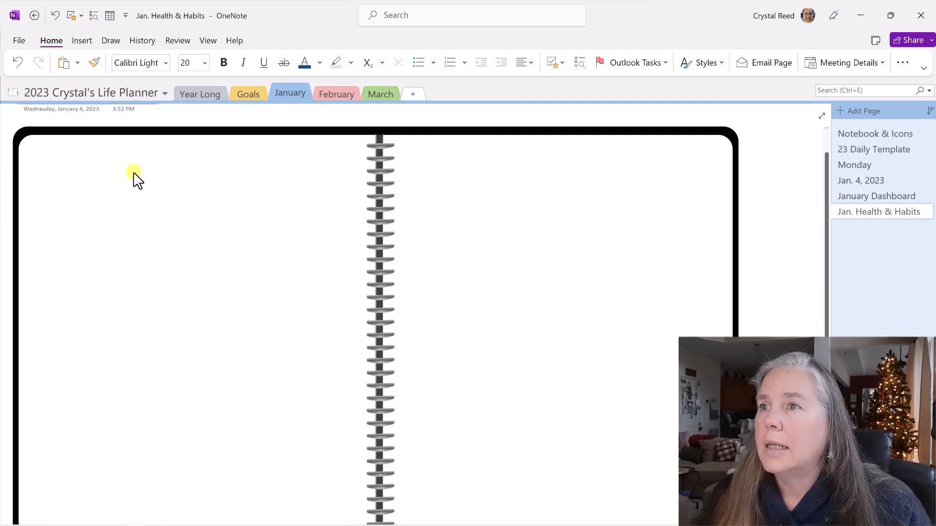
pyautogui.scroll(-1, 135, 175)
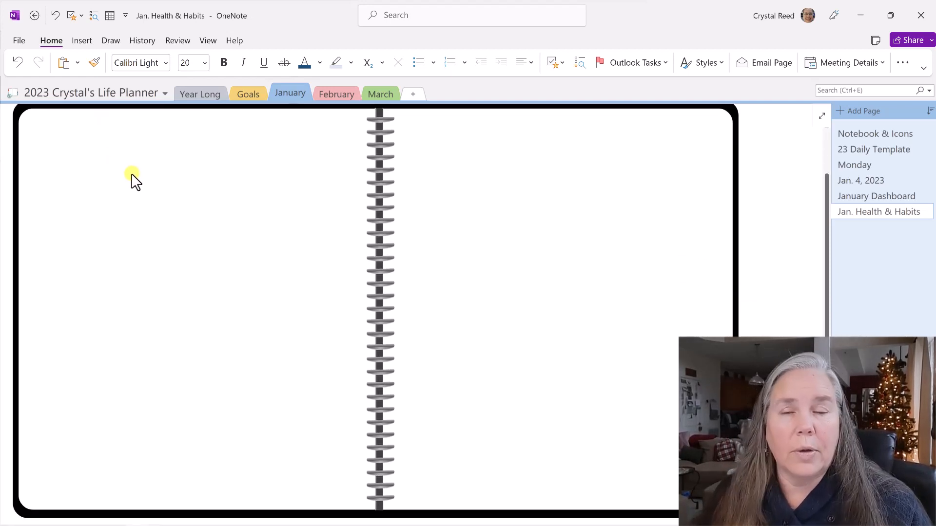
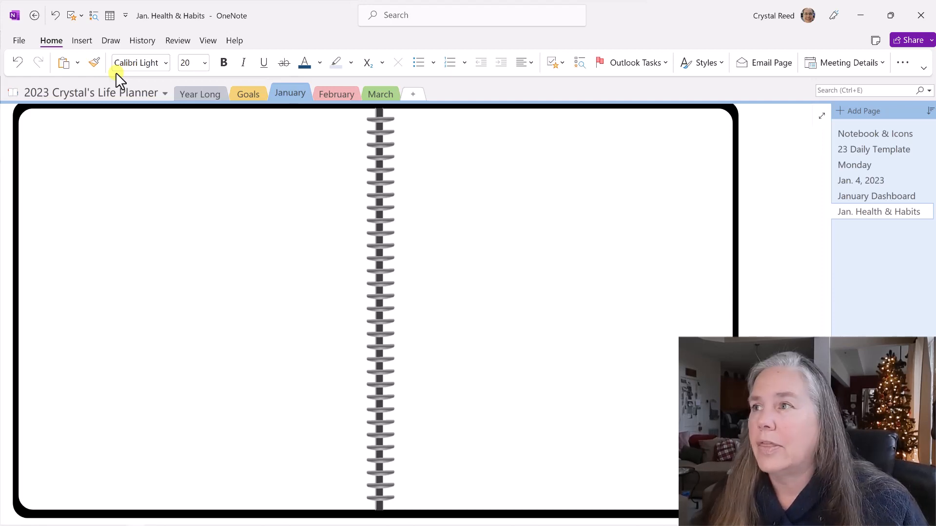
# Insert an 8x8 table and move it onto the left notebook page, below its upper edge.
pyautogui.click(83, 41)
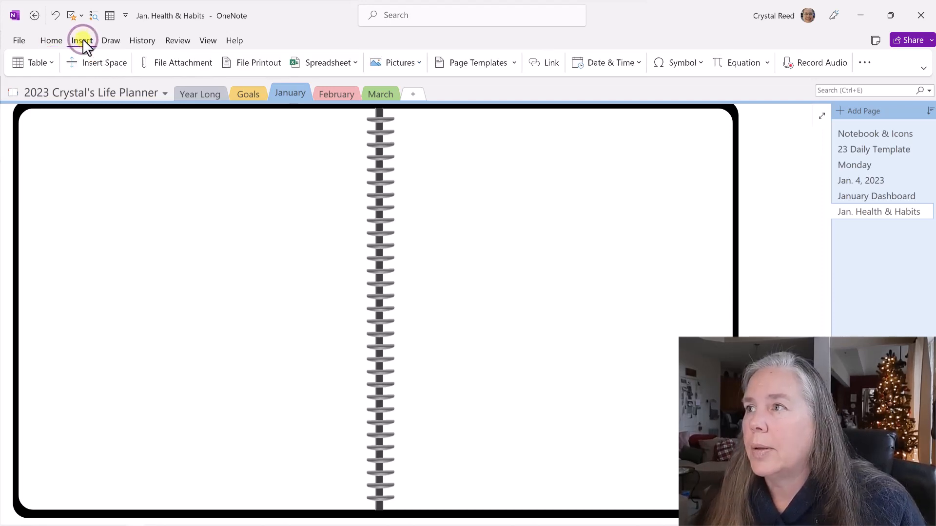
pyautogui.click(36, 57)
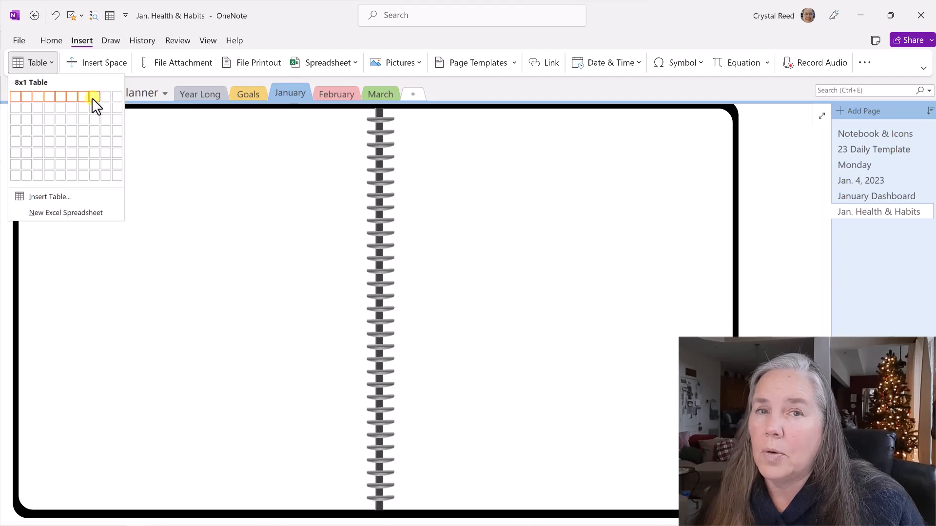
pyautogui.click(95, 176)
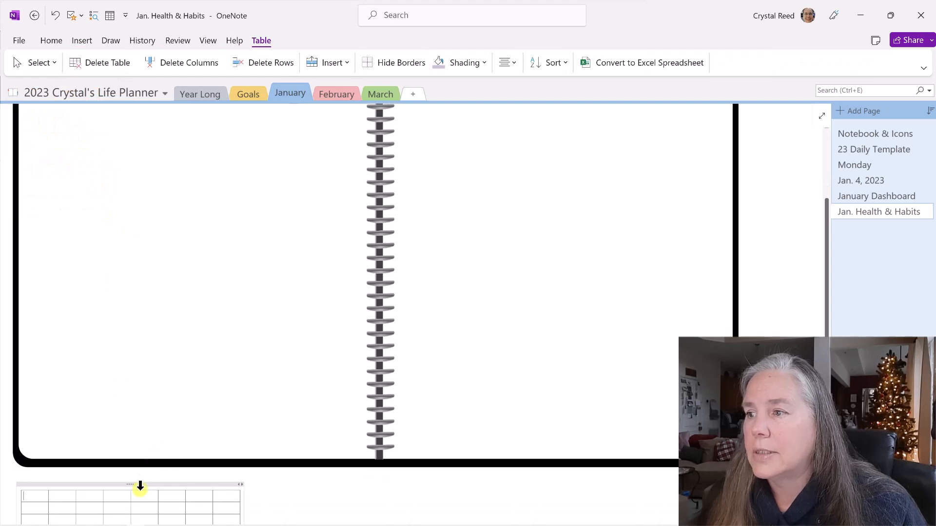
pyautogui.moveTo(130, 485); pyautogui.dragTo(184, 194)
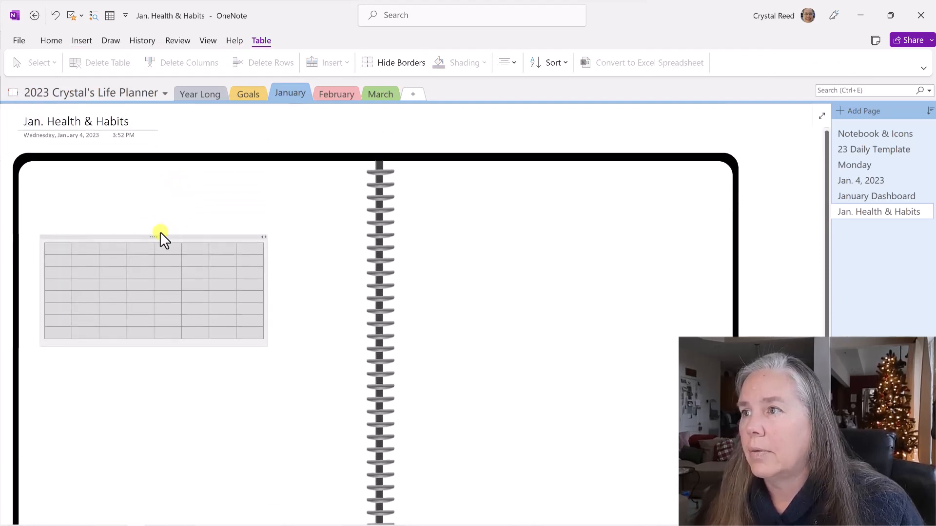
pyautogui.moveTo(156, 237); pyautogui.dragTo(149, 215)
# Set the spiral notebook picture as the page background.
pyautogui.click(342, 147)
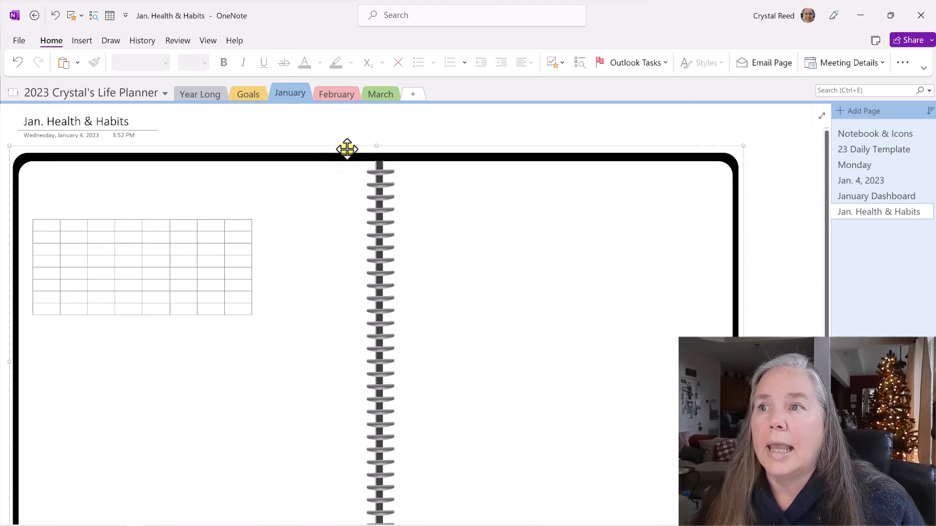
pyautogui.rightClick(369, 146)
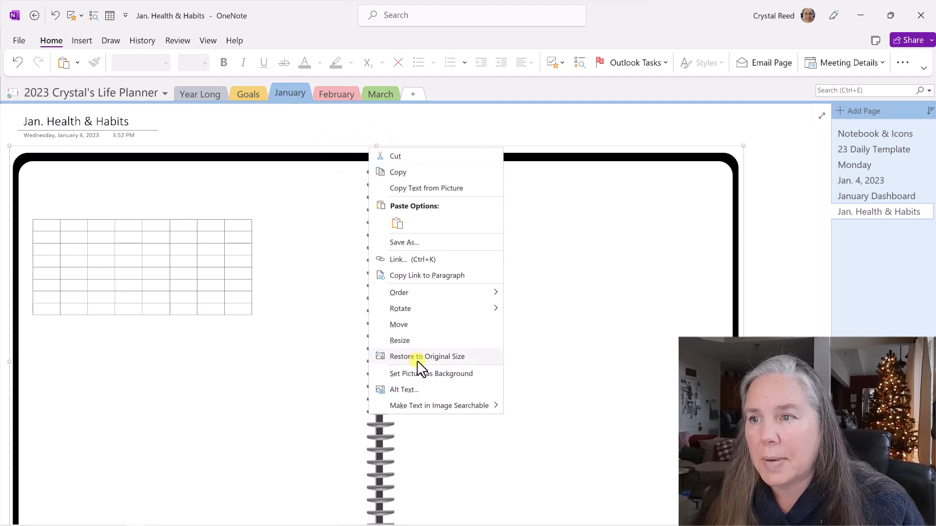
pyautogui.click(419, 374)
# Widen the table's container until it reaches the notebook's spiral binding.
pyautogui.click(291, 295)
pyautogui.click(198, 263)
pyautogui.click(141, 213)
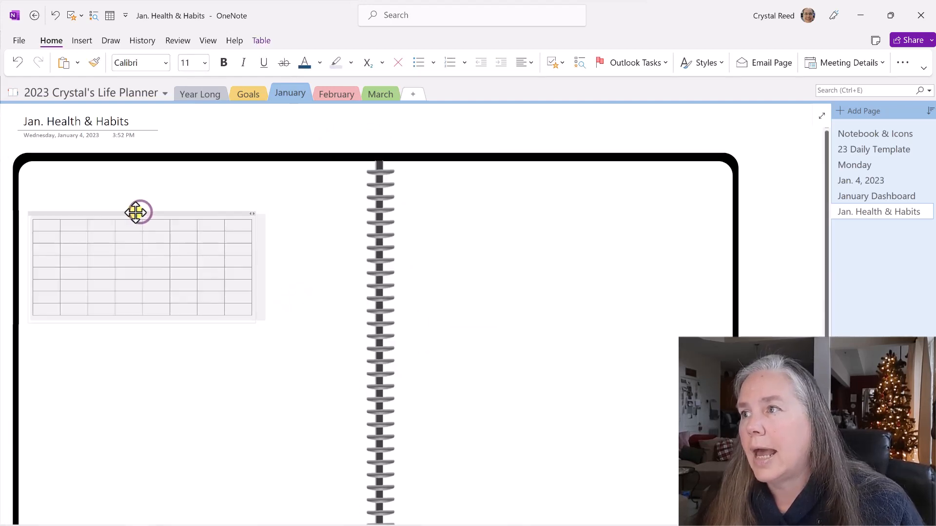
pyautogui.click(129, 242)
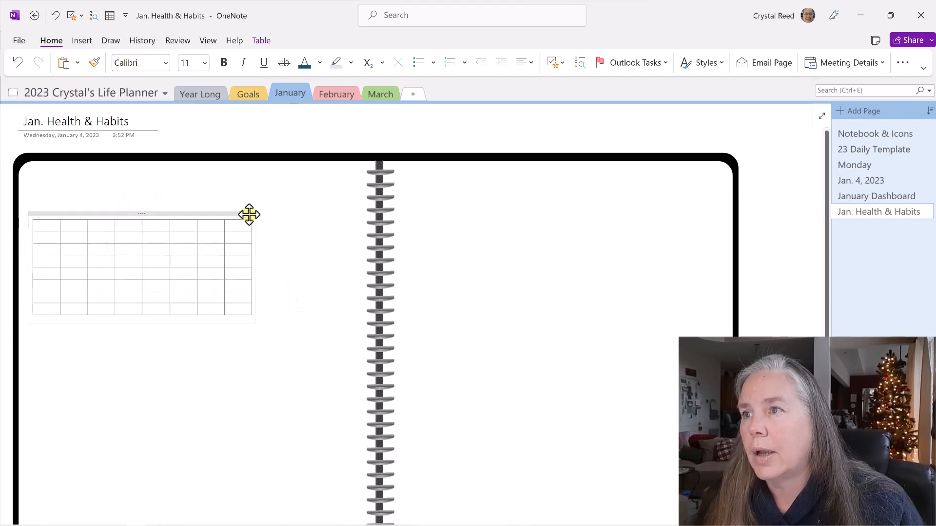
pyautogui.moveTo(253, 213); pyautogui.dragTo(359, 216)
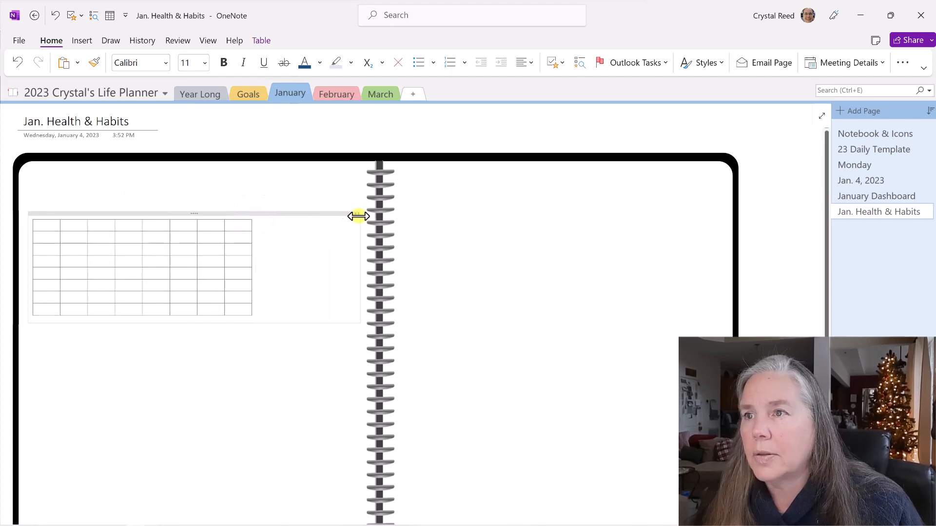
# Enter the table's first two column headers, Date and Stress level, with "level" on a second line.
pyautogui.click(45, 226)
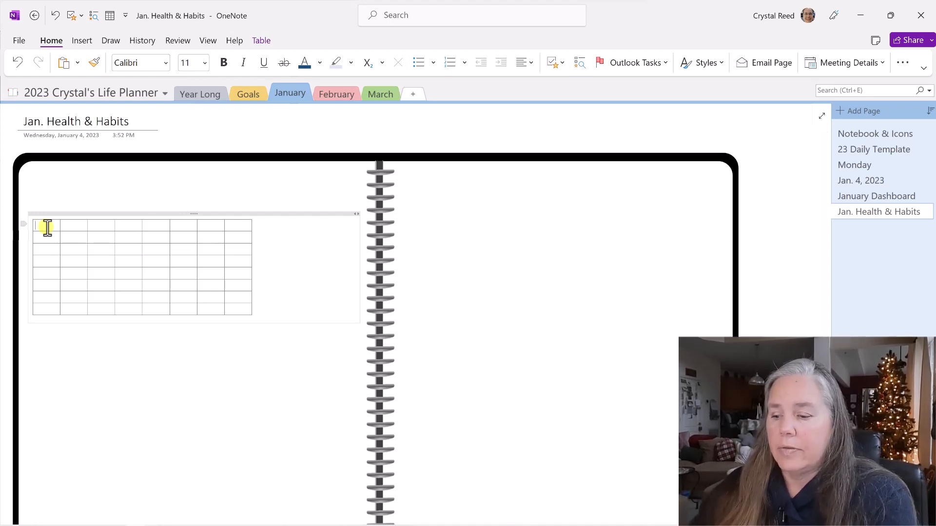
pyautogui.write('Date')
pyautogui.press('Tab')
pyautogui.write('Stress')
pyautogui.press('Tab')
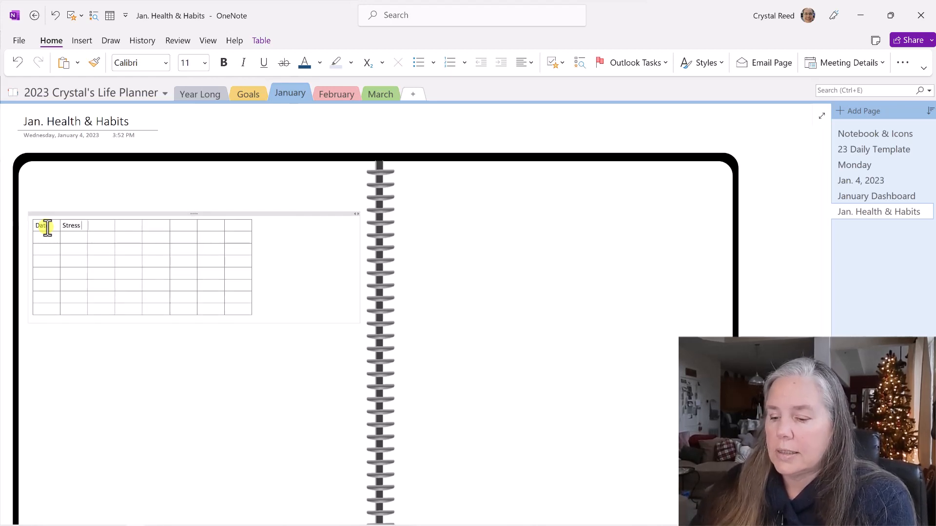
pyautogui.write('level')
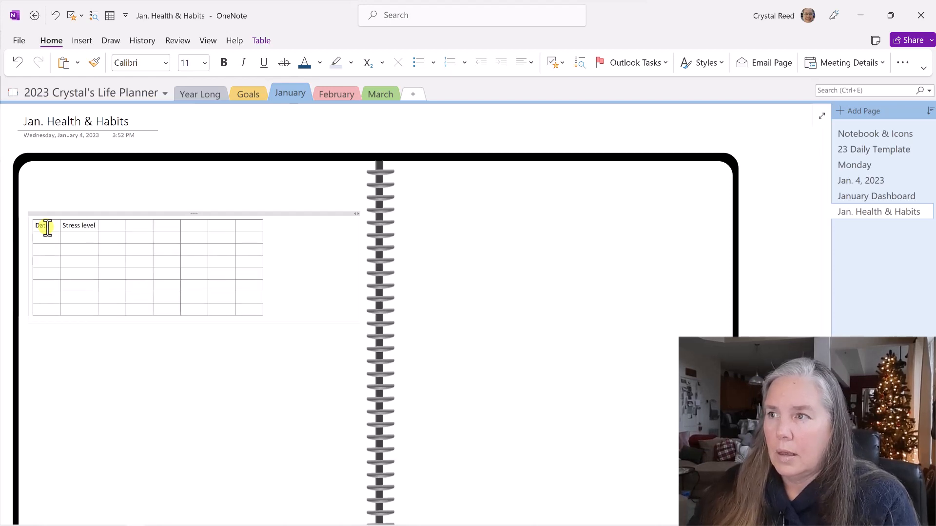
pyautogui.press('Tab')
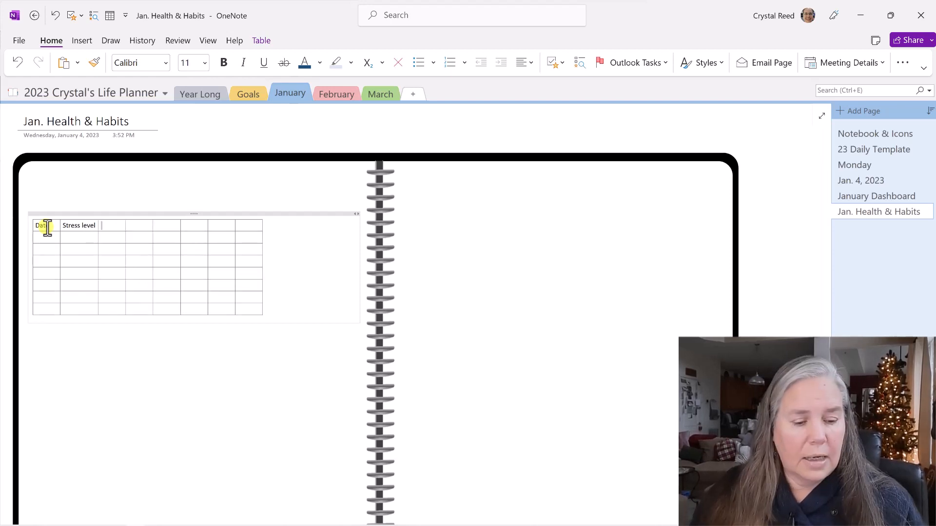
pyautogui.click(81, 225)
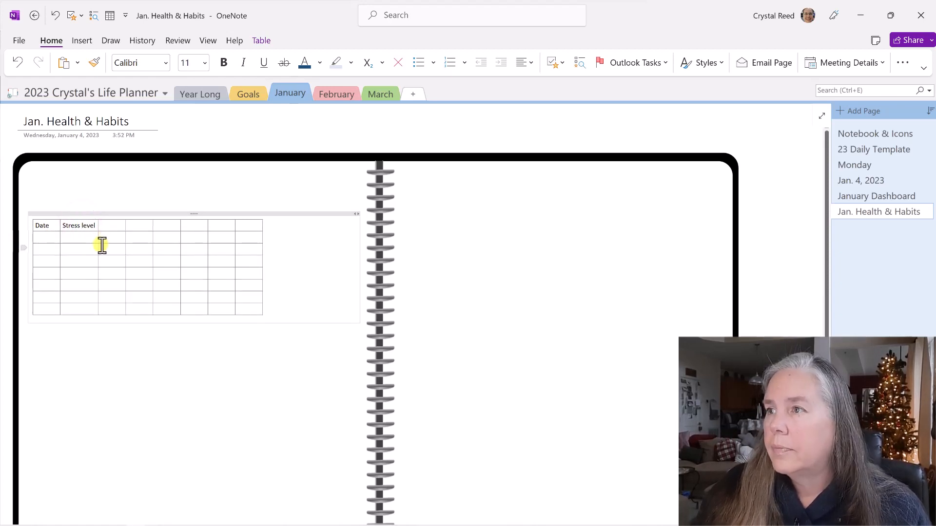
pyautogui.press('Return')
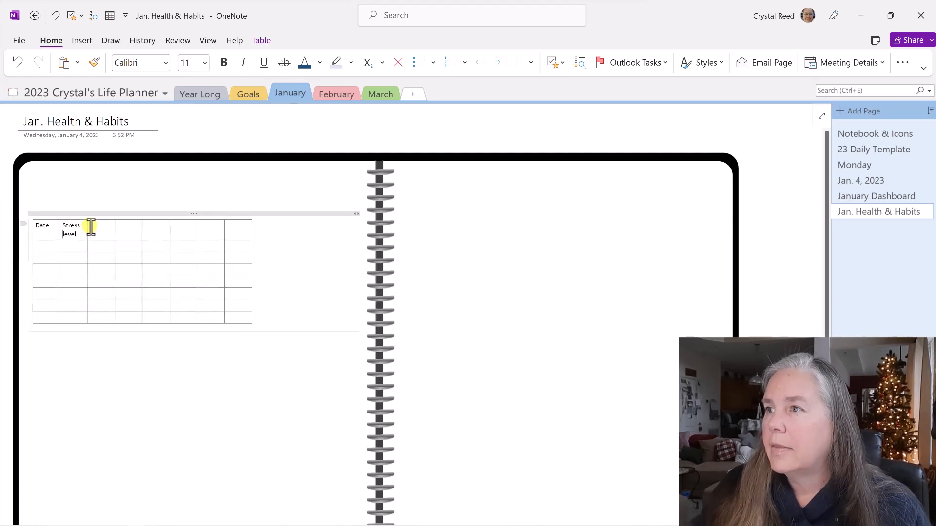
# Add the column headers Food Kcals, Meds and AM Blood sugar, with "sugar" on a second line.
pyautogui.click(96, 227)
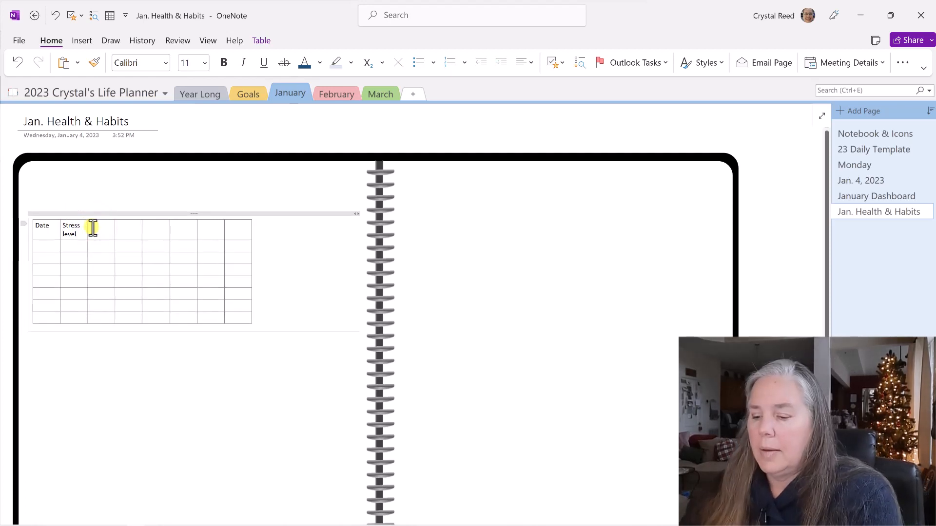
pyautogui.write('Food')
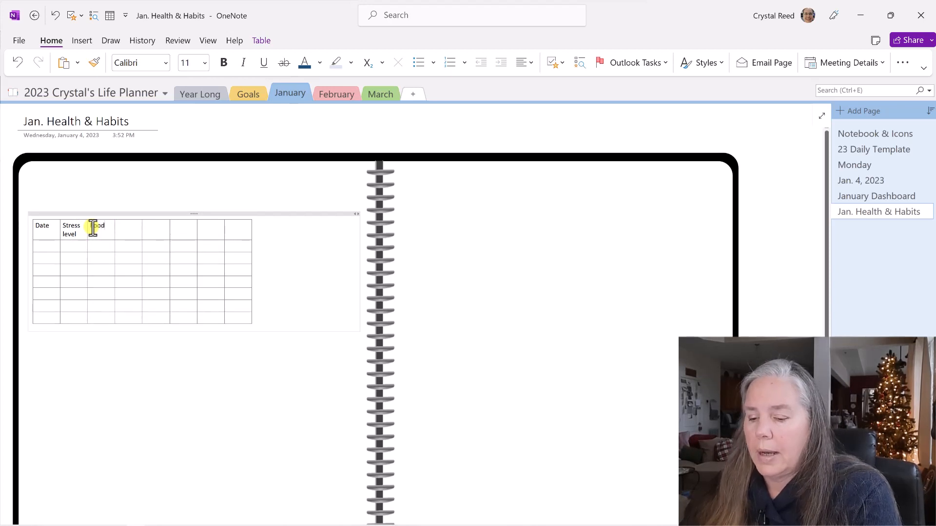
pyautogui.write(' goals')
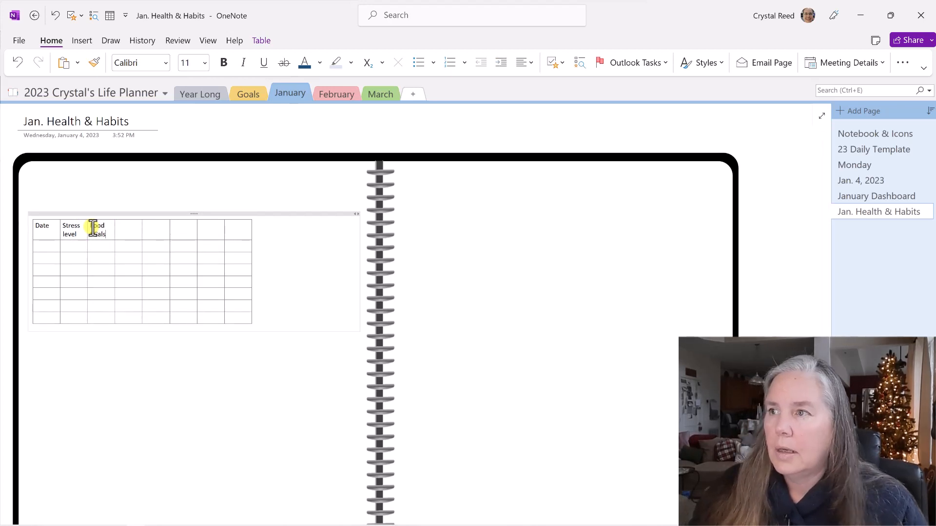
pyautogui.press('Tab')
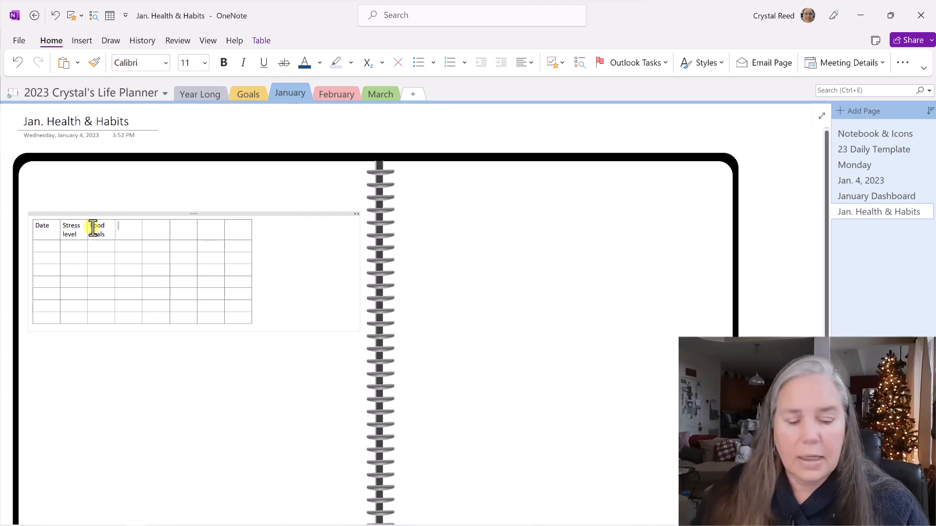
pyautogui.write('Meds')
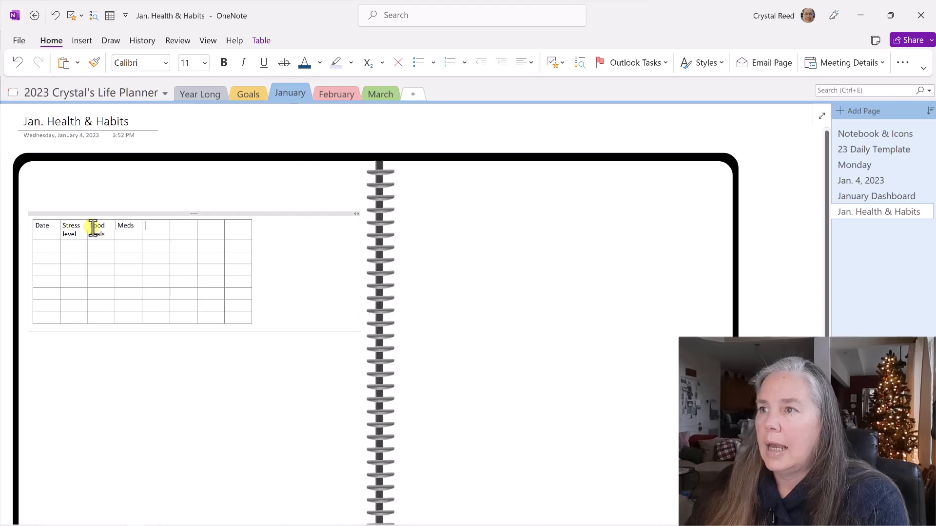
pyautogui.write('AM Blood sugar')
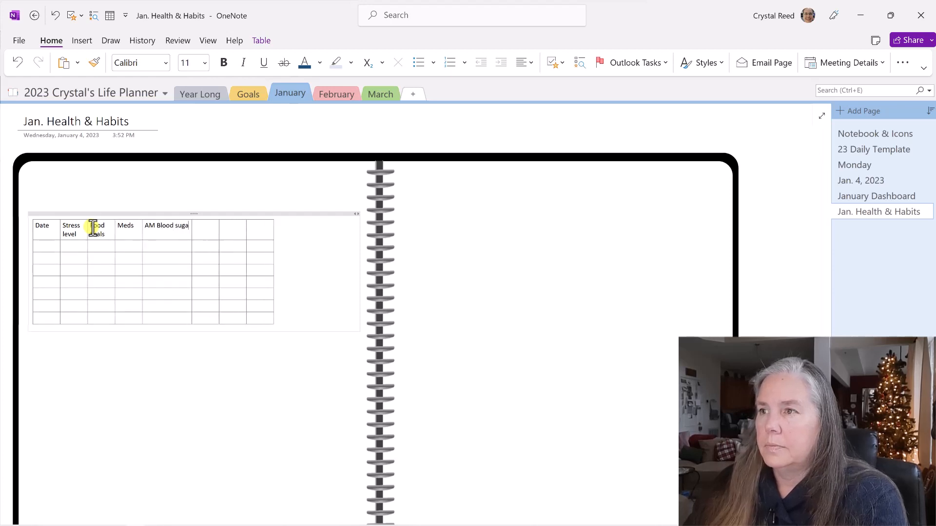
pyautogui.press('Tab')
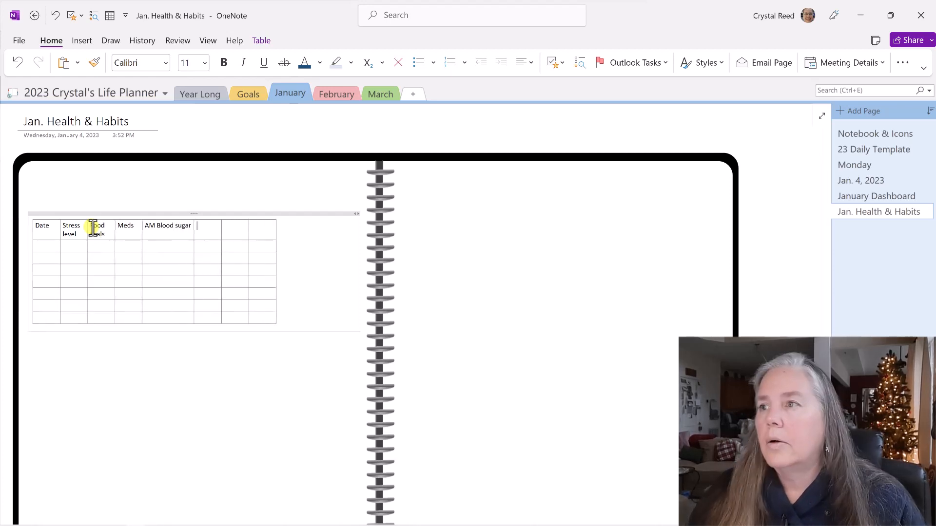
pyautogui.click(175, 226)
pyautogui.press('Return')
# Fill the last three column headers with Weight, Symp., and Sleep Hrs with Pulse OX2 beneath it.
pyautogui.click(184, 223)
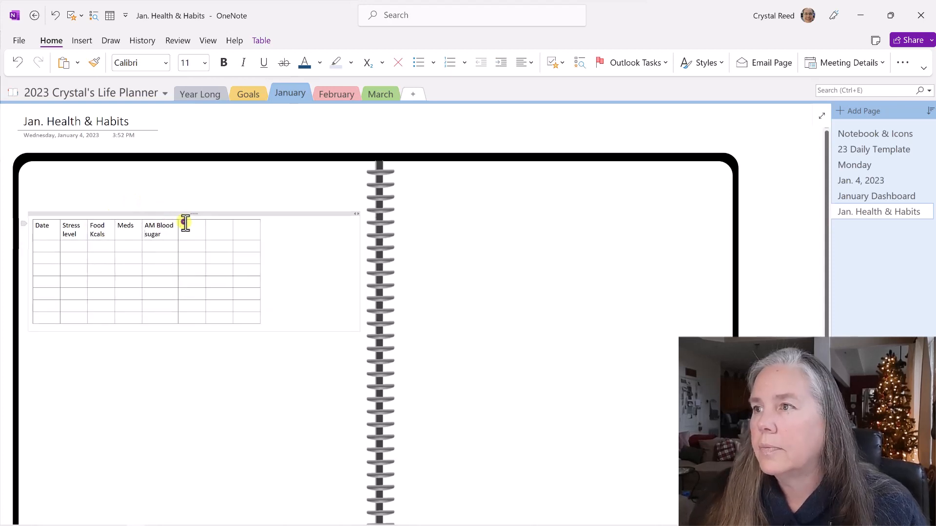
pyautogui.moveTo(185, 223); pyautogui.dragTo(192, 226)
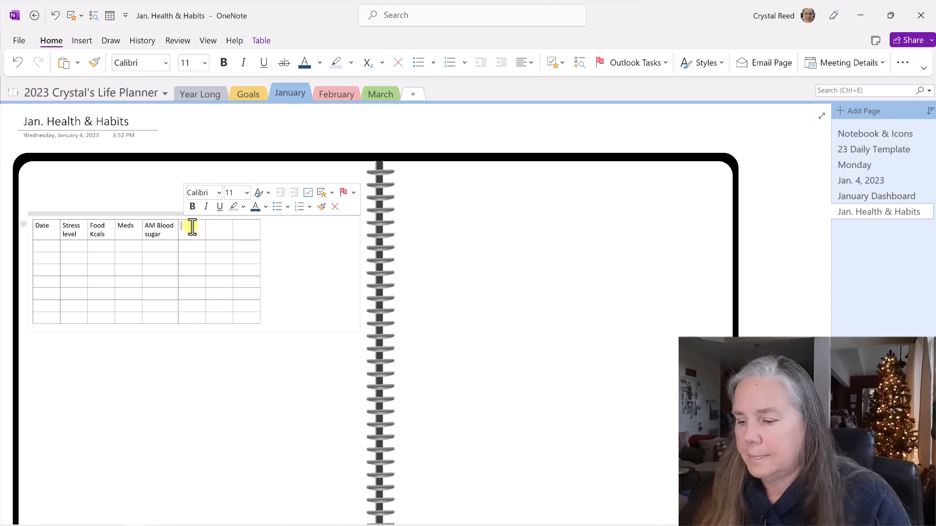
pyautogui.write('weight')
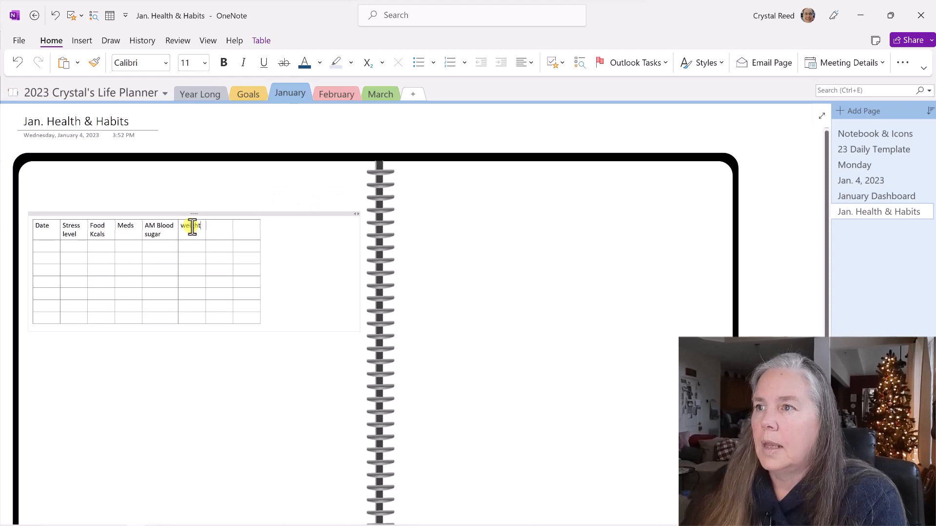
pyautogui.press('Tab')
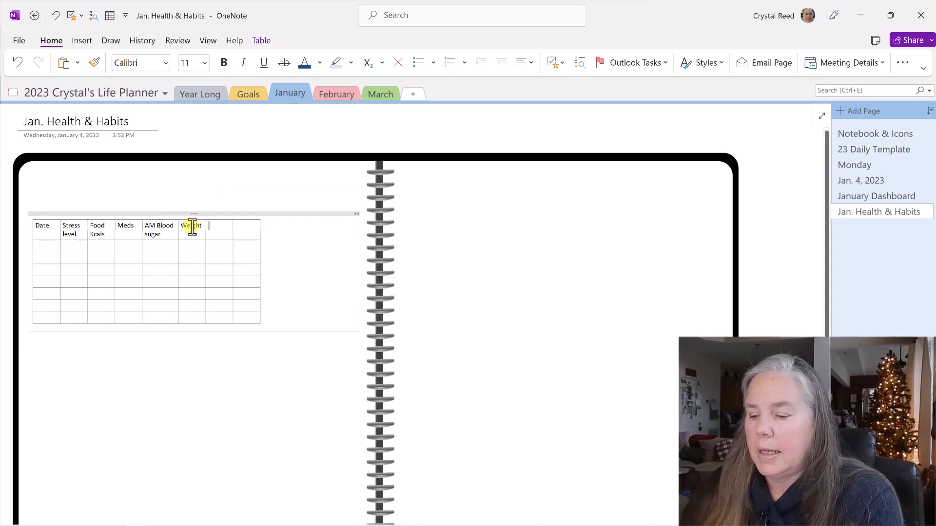
pyautogui.write('Symp.')
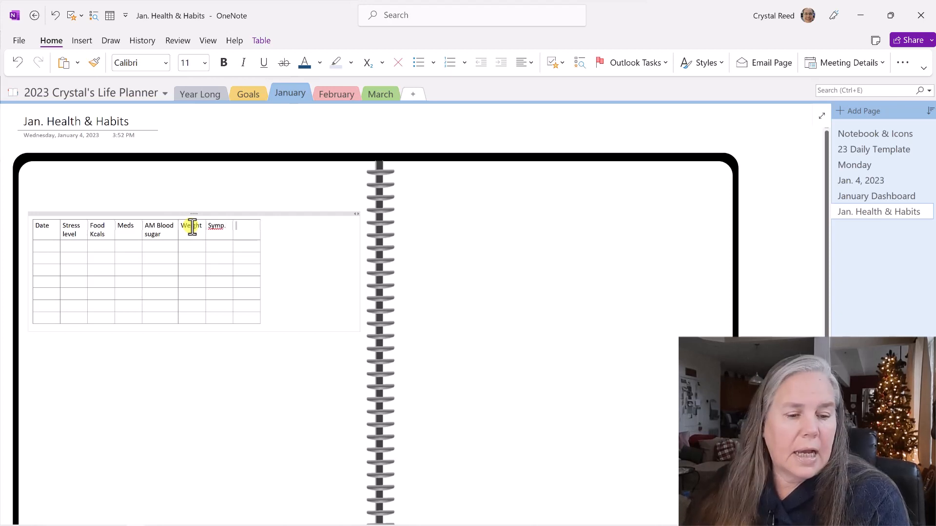
pyautogui.write('Slw')
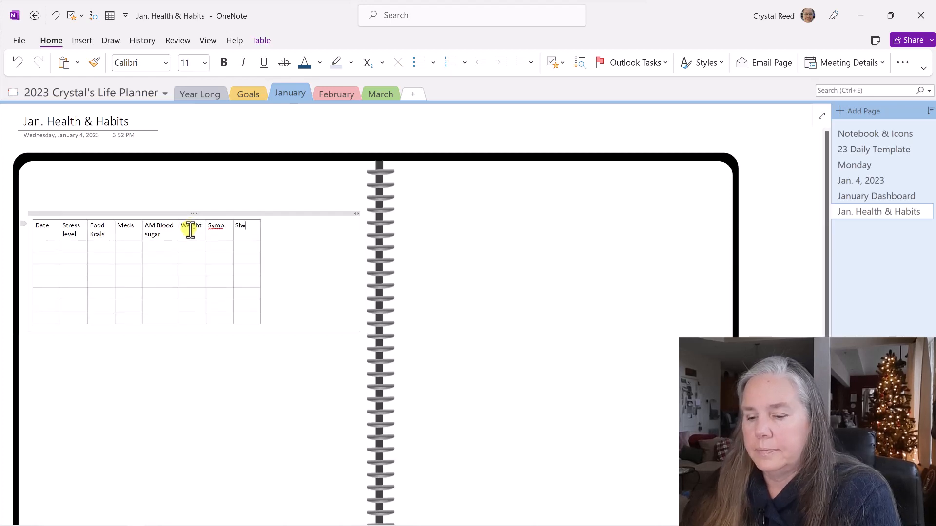
pyautogui.write('eep Hrs')
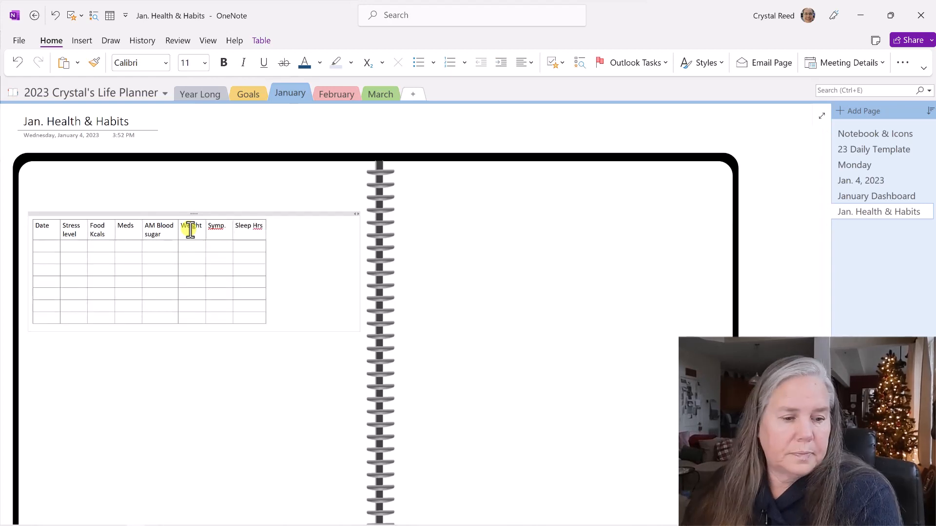
pyautogui.write('Pulse OX2')
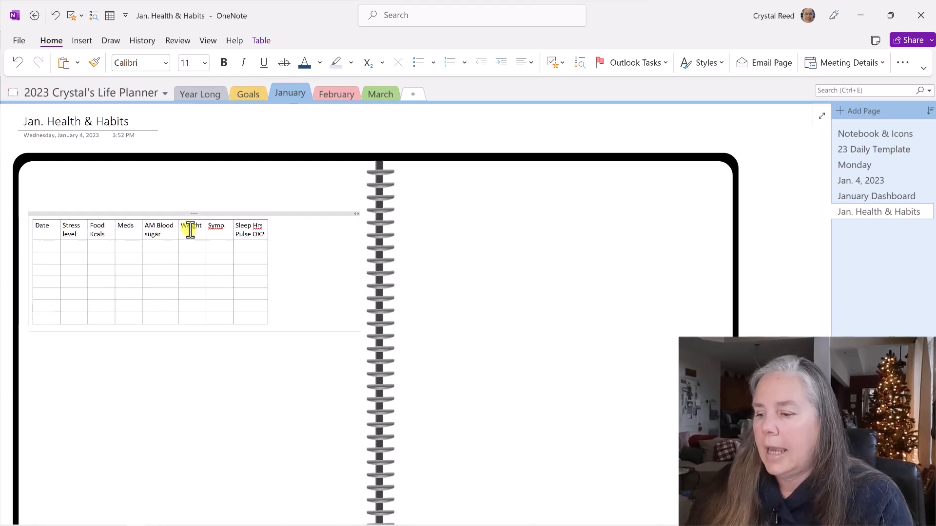
pyautogui.press('Tab')
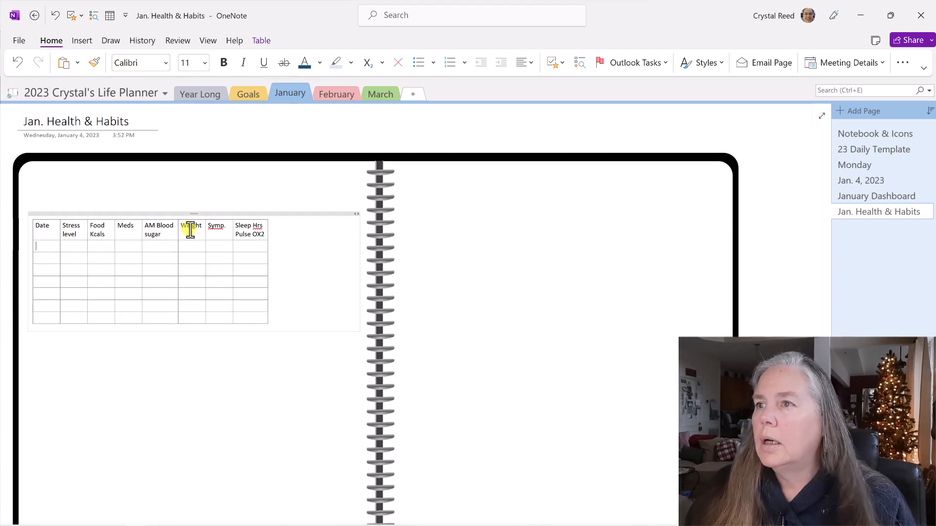
# Insert a new column to the right of the Sleep Hrs Pulse OX2 column.
pyautogui.moveTo(249, 229); pyautogui.dragTo(246, 314)
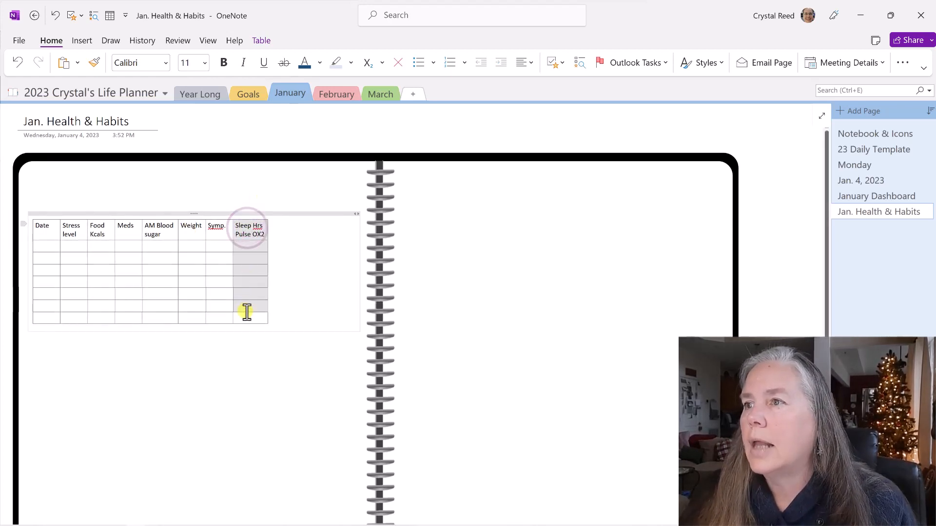
pyautogui.rightClick(257, 247)
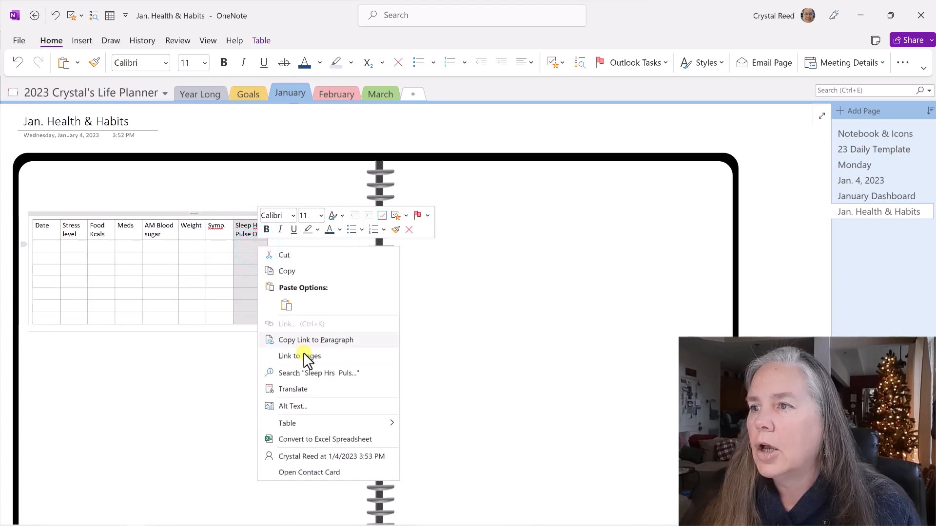
pyautogui.moveTo(317, 423)
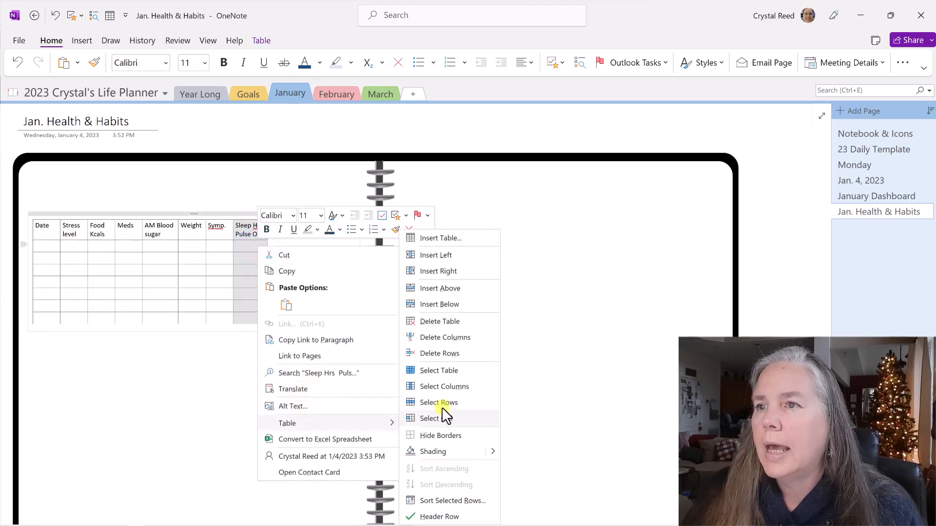
pyautogui.click(460, 276)
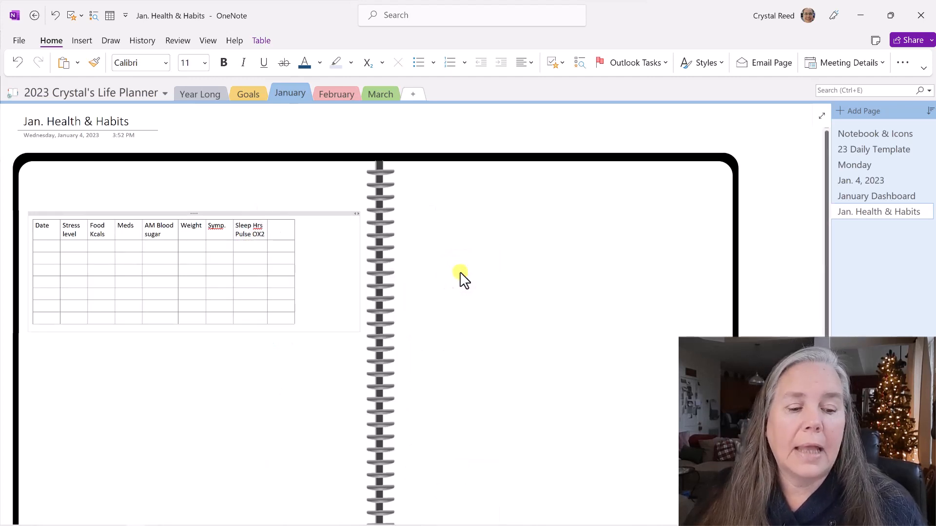
# Head the new last column Exercise Steps and widen the Symp., Sleep Hrs and Exercise columns to fill the planner page.
pyautogui.write('Exercise Steps')
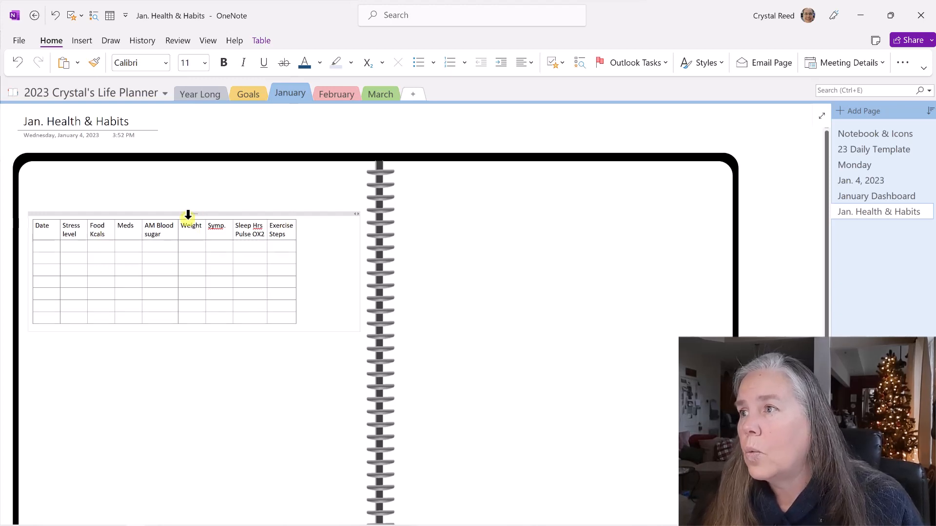
pyautogui.moveTo(61, 234); pyautogui.dragTo(55, 234)
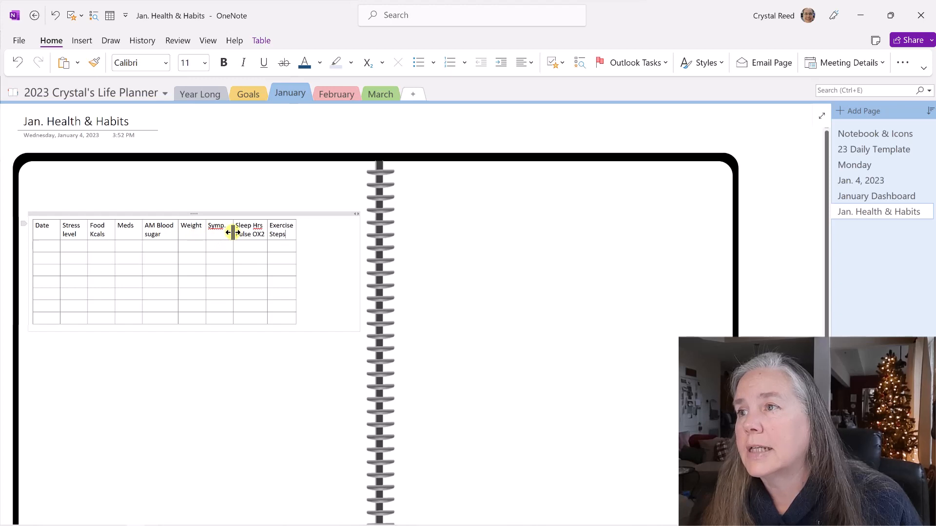
pyautogui.moveTo(233, 233); pyautogui.dragTo(337, 231)
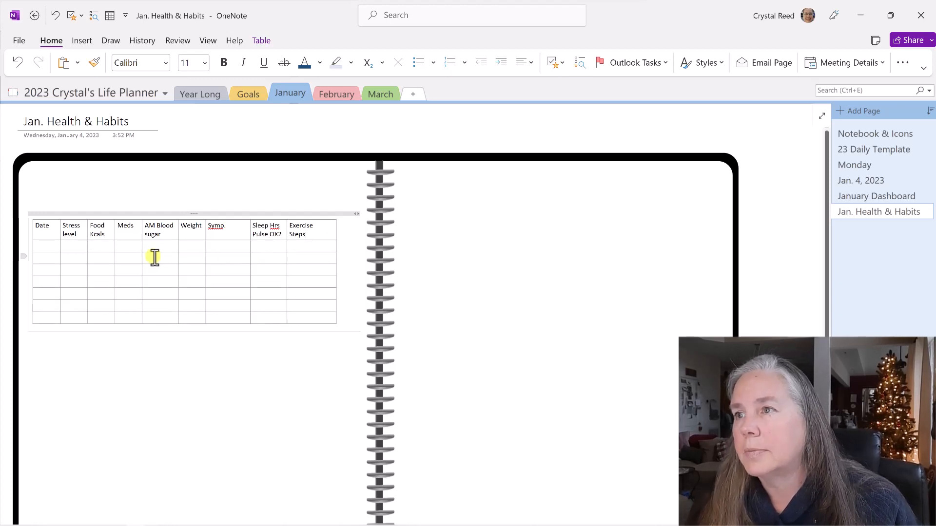
# Number the Date column from 1 to 7, one date per row below the header.
pyautogui.click(52, 249)
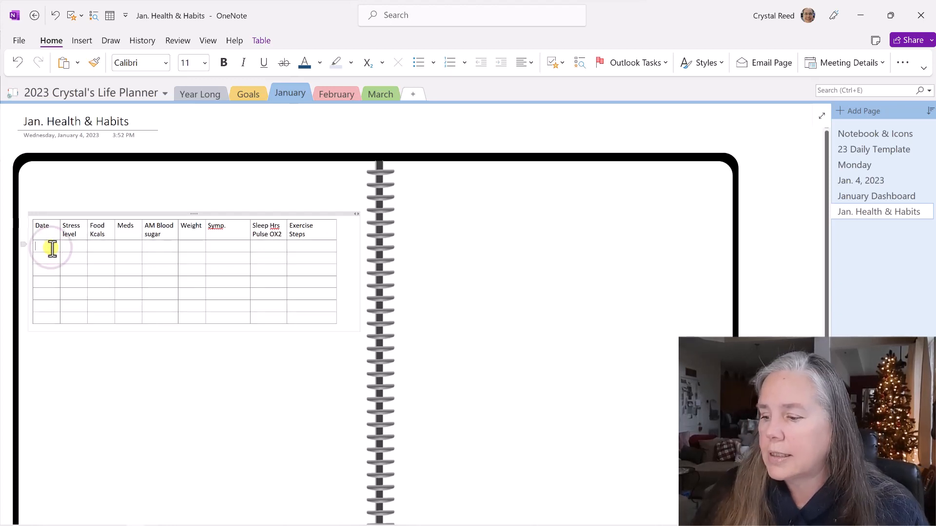
pyautogui.write('1')
pyautogui.click(50, 256)
pyautogui.write('2')
pyautogui.click(50, 267)
pyautogui.write('3')
pyautogui.click(45, 284)
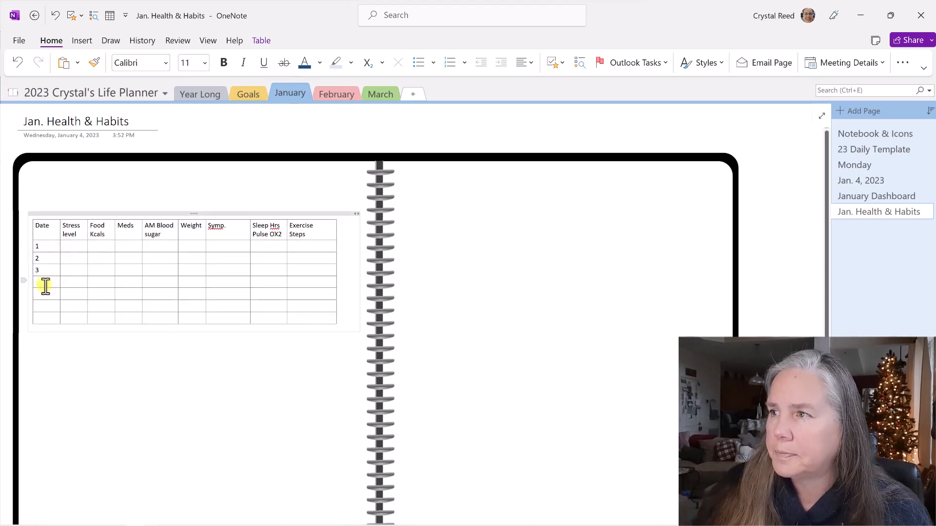
pyautogui.write('4')
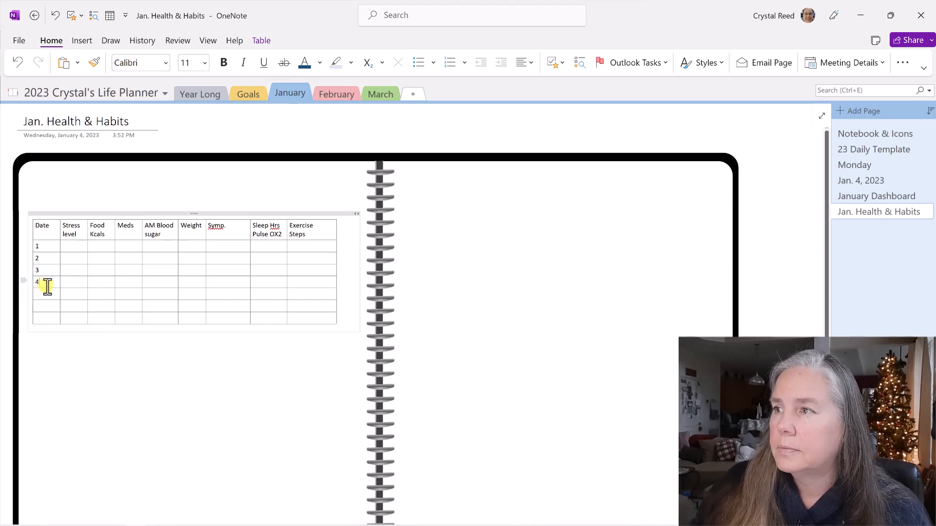
pyautogui.click(45, 291)
pyautogui.write('5')
pyautogui.click(40, 303)
pyautogui.write('6')
pyautogui.click(44, 318)
pyautogui.write('7')
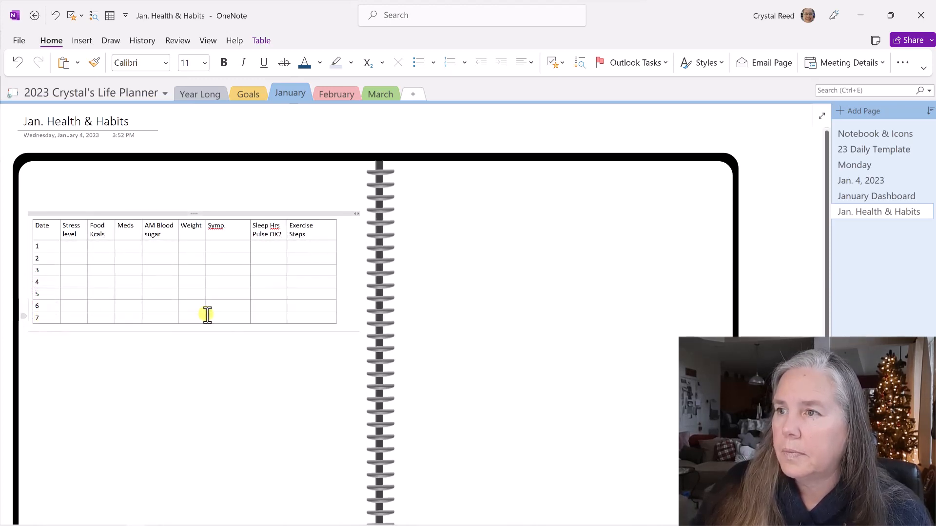
# Add a new row at the end of the table and enter 8 as its date.
pyautogui.click(316, 319)
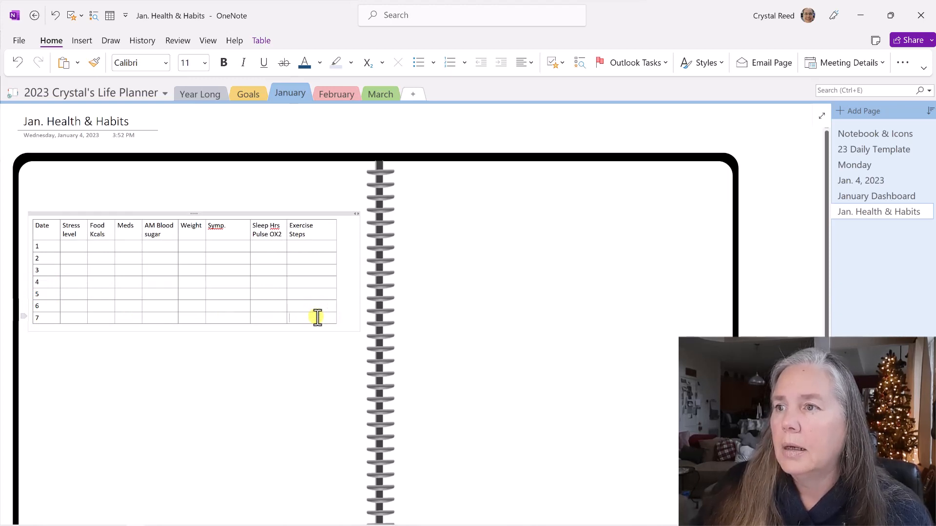
pyautogui.press('Tab')
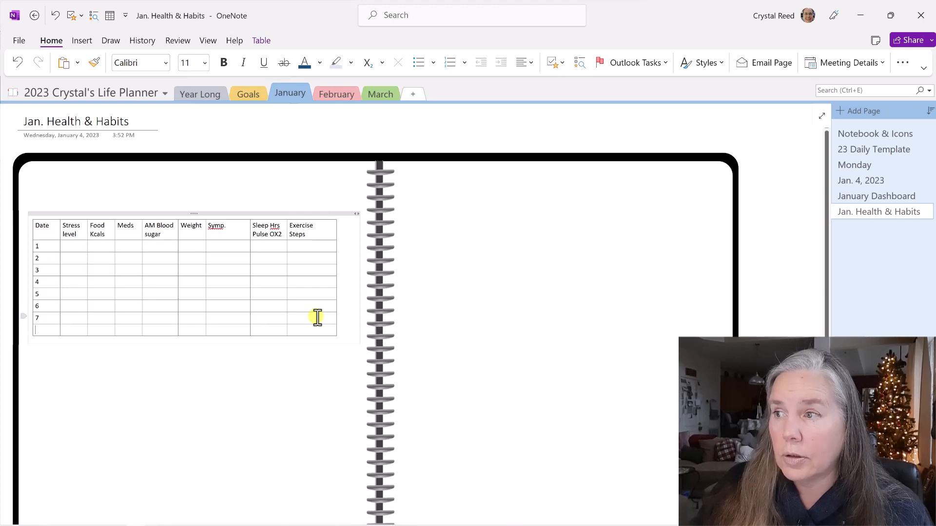
pyautogui.write('8')
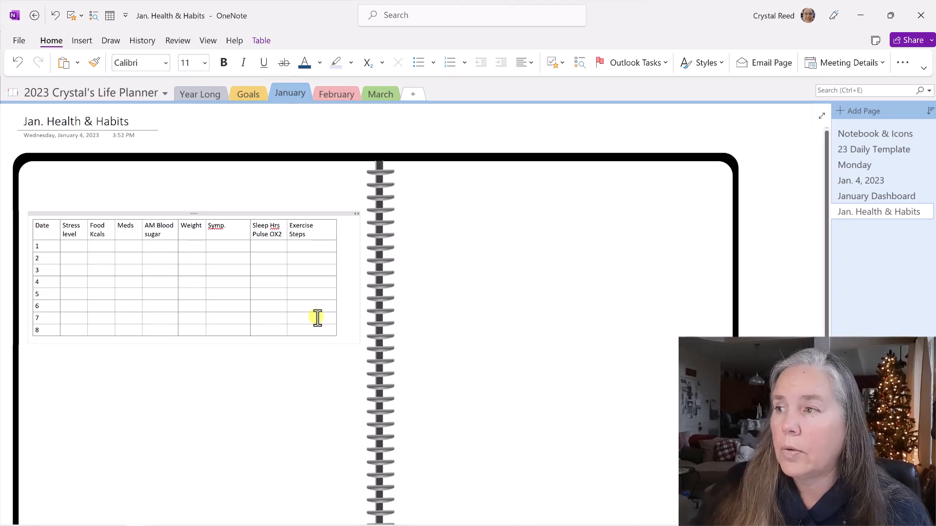
# Insert eight blank rows below row 8, based on a selection of the rows for dates 1 to 8.
pyautogui.moveTo(47, 246); pyautogui.dragTo(57, 331)
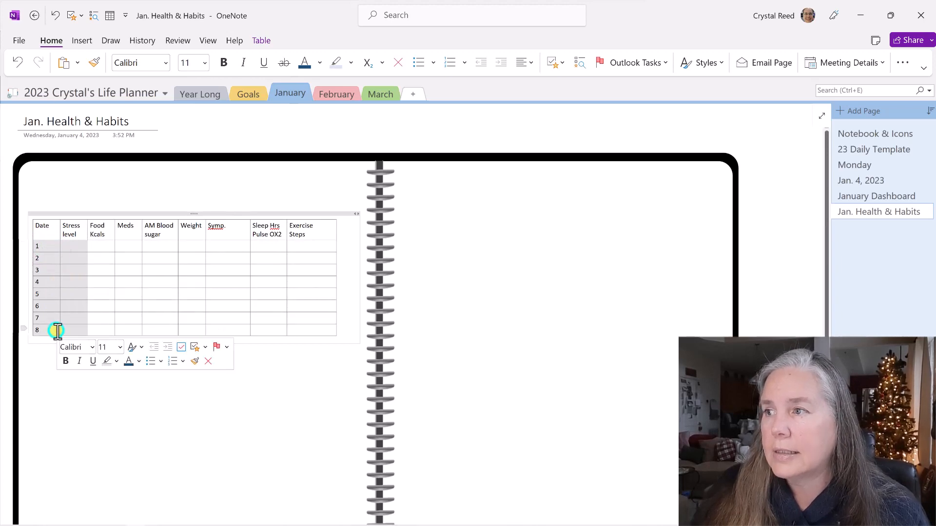
pyautogui.rightClick(57, 330)
pyautogui.moveTo(130, 271)
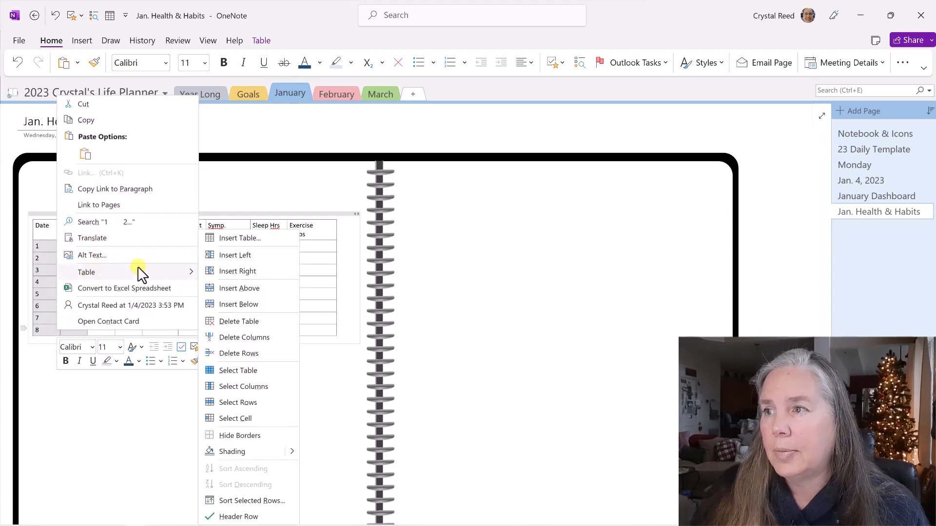
pyautogui.click(238, 303)
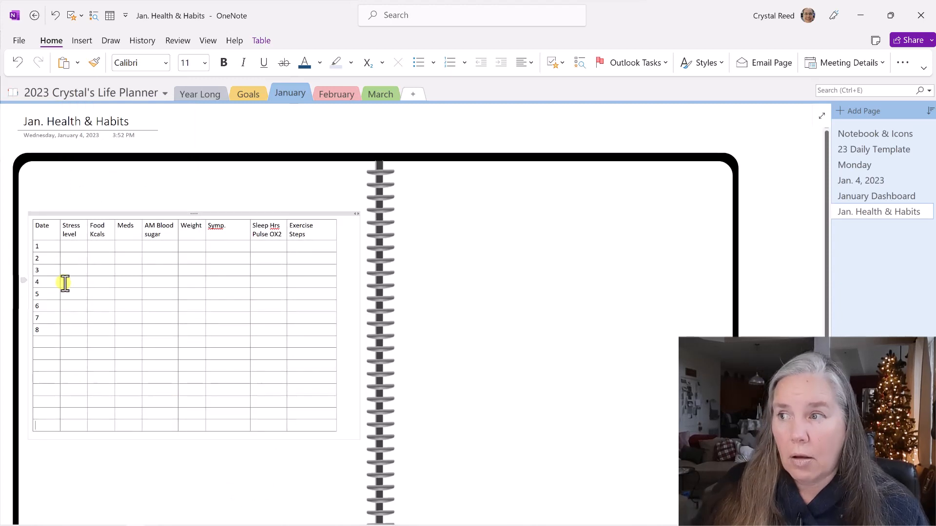
# Continue numbering the Date column from 9 to 15 in the new blank rows.
pyautogui.click(51, 341)
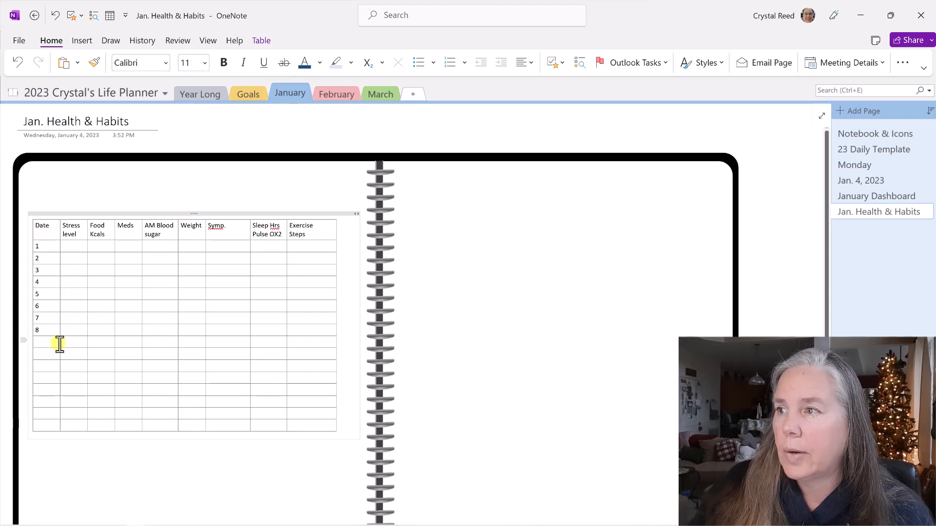
pyautogui.write('9')
pyautogui.click(54, 352)
pyautogui.write('10')
pyautogui.click(50, 364)
pyautogui.write('11')
pyautogui.click(49, 375)
pyautogui.write('12')
pyautogui.click(49, 387)
pyautogui.write('13')
pyautogui.click(45, 397)
pyautogui.write('1415')
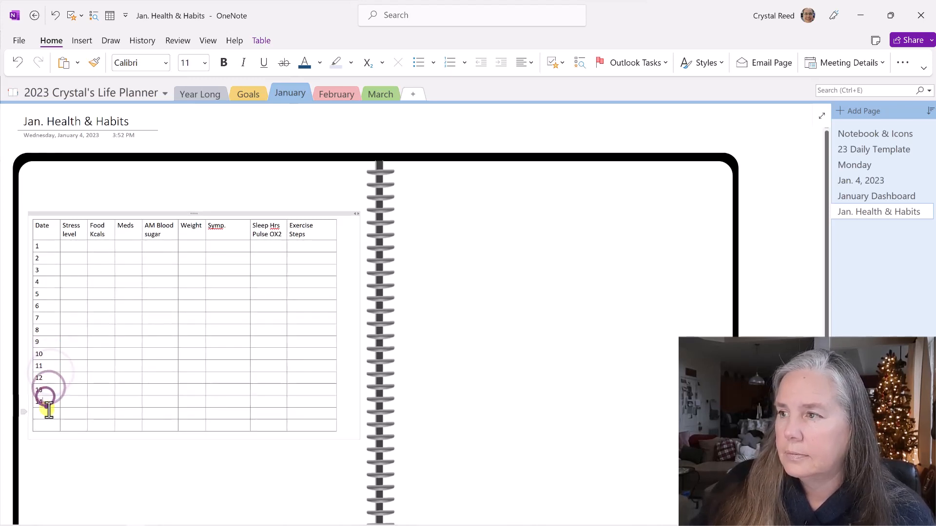
pyautogui.press('BackSpace')
pyautogui.press('BackSpace')
pyautogui.click(46, 413)
pyautogui.write('15')
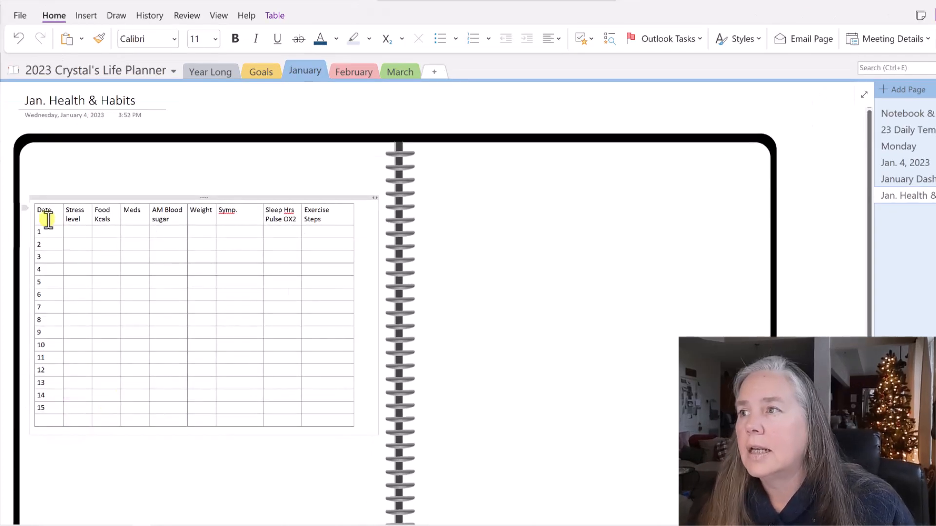
# Format the table's header row as centered, bold, dark blue text.
pyautogui.moveTo(41, 211); pyautogui.dragTo(322, 213)
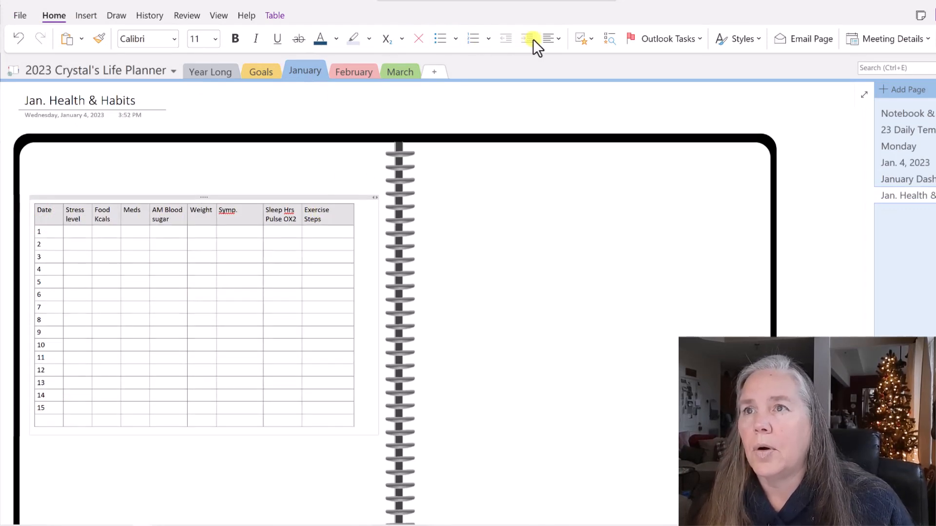
pyautogui.click(558, 39)
pyautogui.click(560, 76)
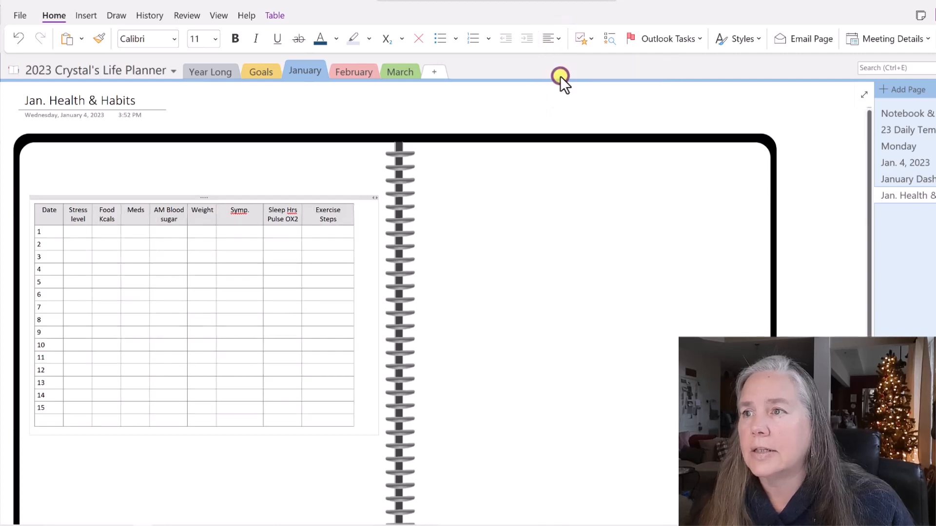
pyautogui.click(234, 36)
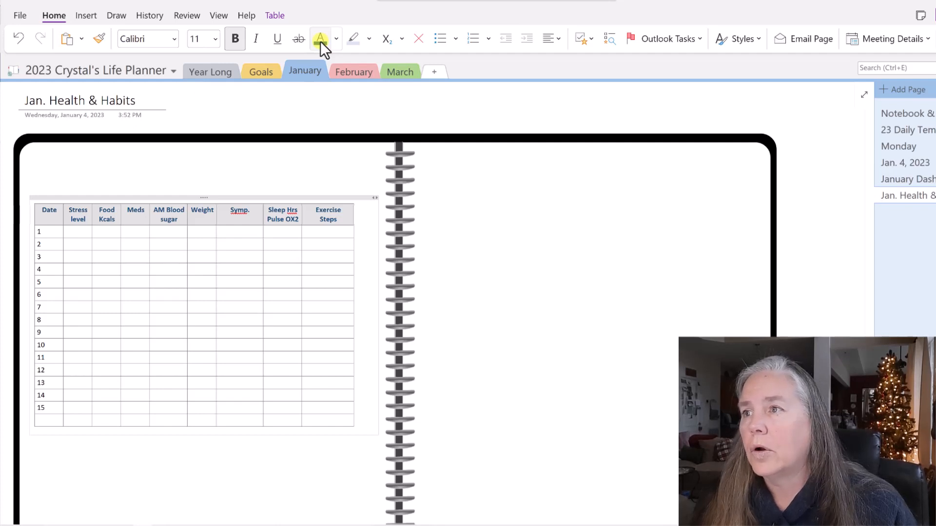
pyautogui.rightClick(241, 211)
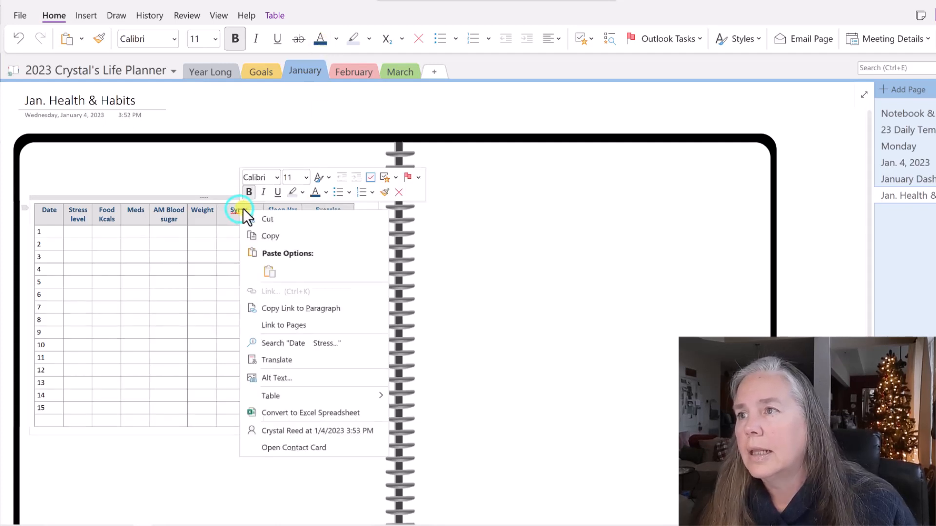
pyautogui.click(242, 219)
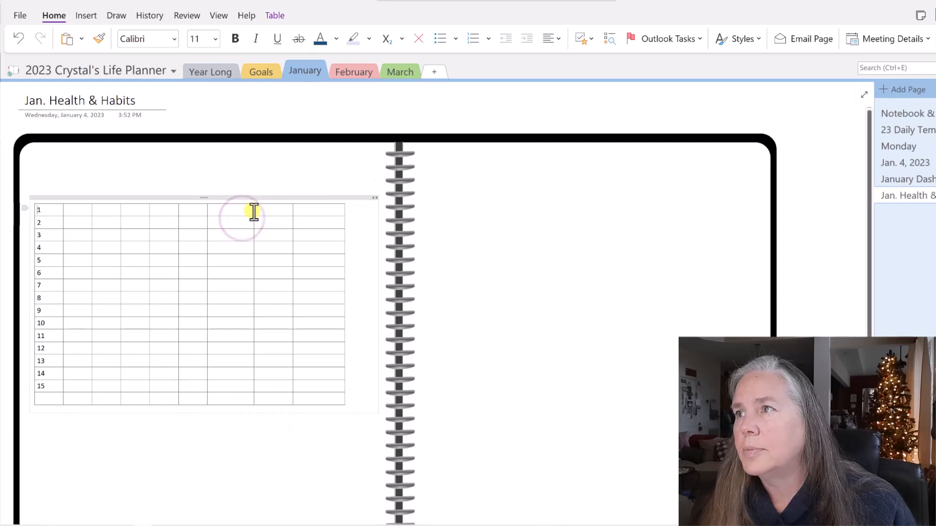
pyautogui.hotkey('ctrl', 'z')
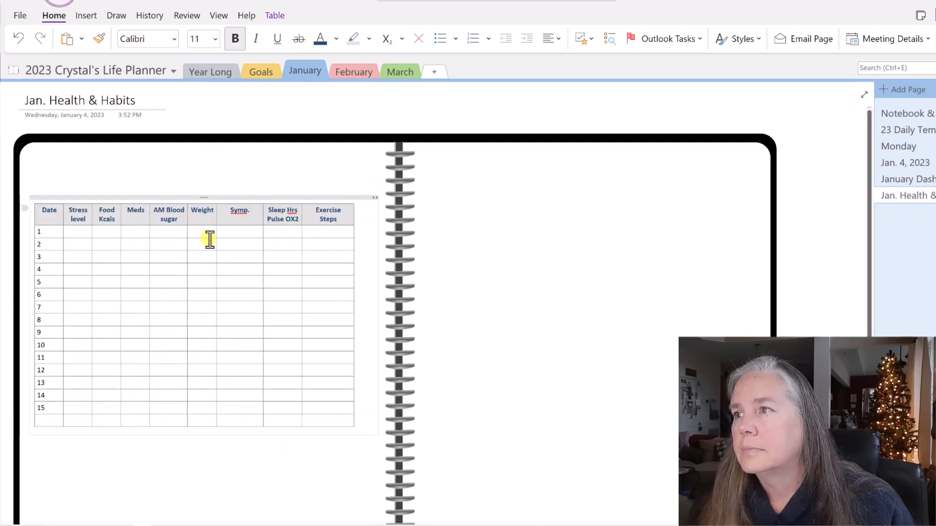
# Replace the abbreviated Symp. column header with Symptom.
pyautogui.click(234, 212)
pyautogui.click(250, 211)
pyautogui.moveTo(251, 211); pyautogui.dragTo(233, 211)
pyautogui.write('Sy')
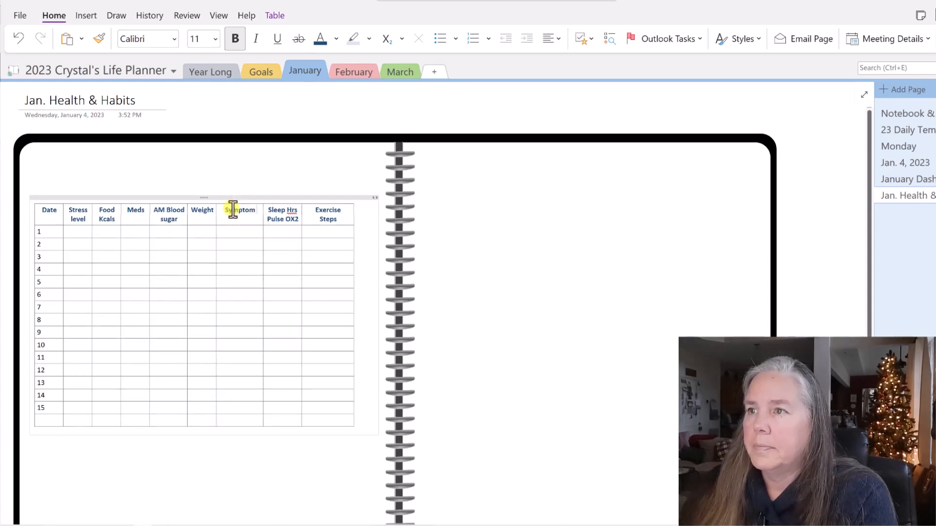
# Correct the sleep column heading in the tracker table to "Sleep Hrs." with a period.
pyautogui.click(299, 215)
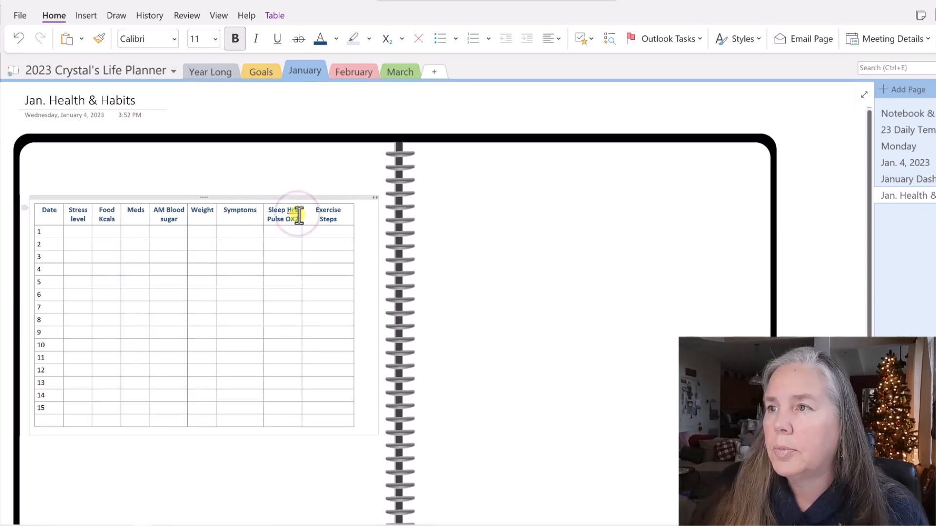
pyautogui.click(293, 247)
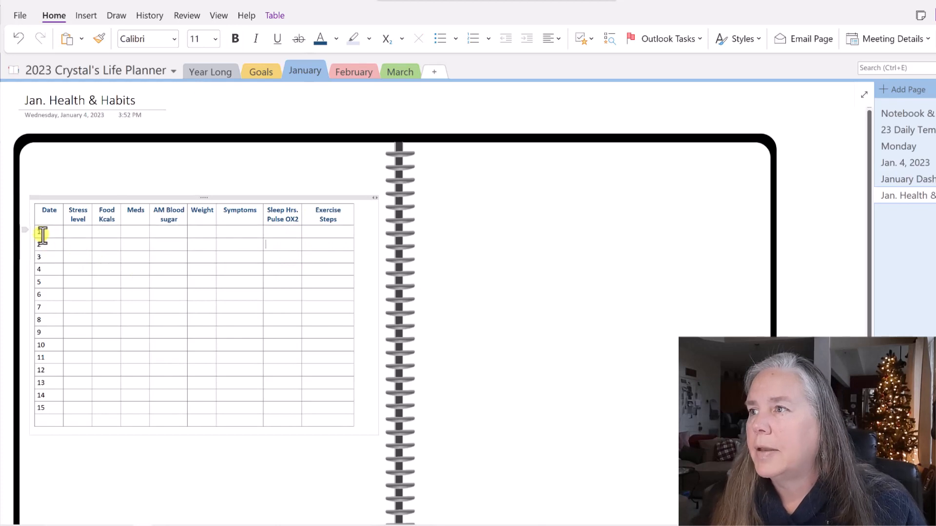
# Centre the date numbers 1 to 15 in the tracker table and colour them dark blue like the headings.
pyautogui.moveTo(37, 234); pyautogui.dragTo(45, 409)
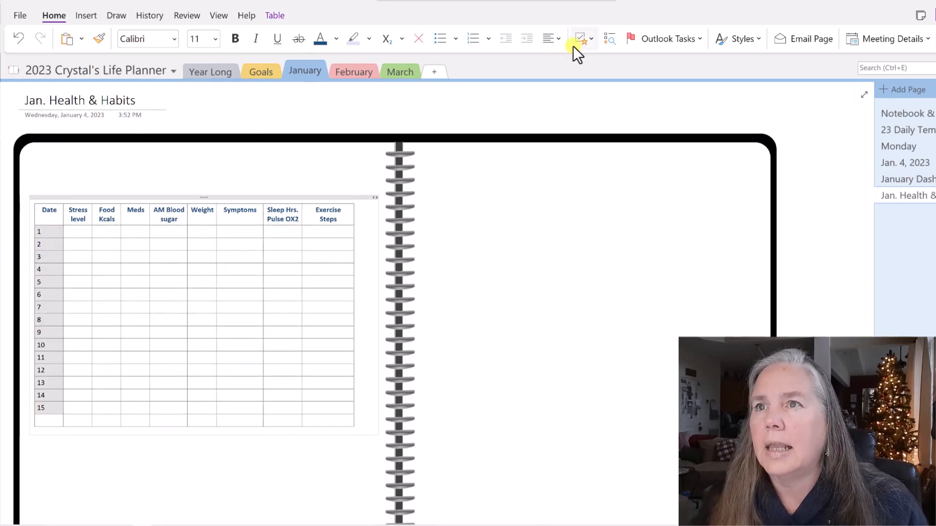
pyautogui.click(559, 42)
pyautogui.click(566, 75)
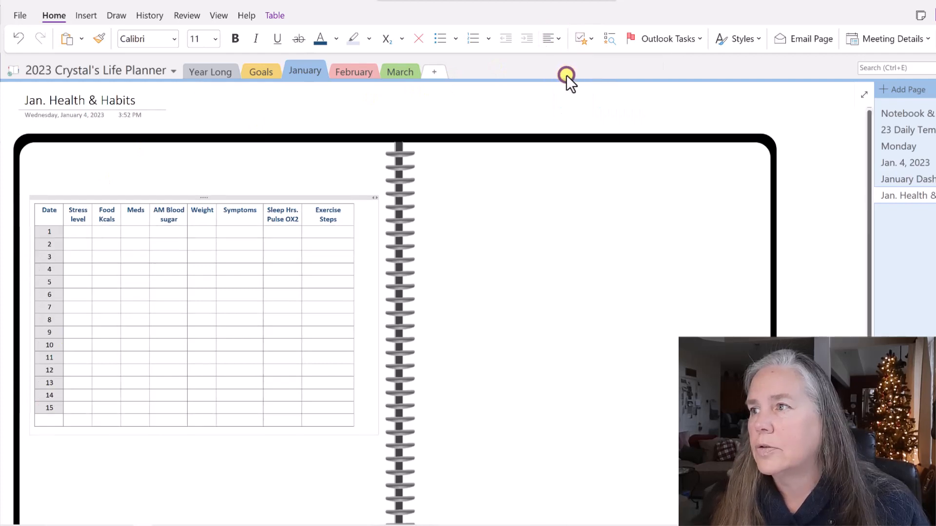
pyautogui.click(317, 39)
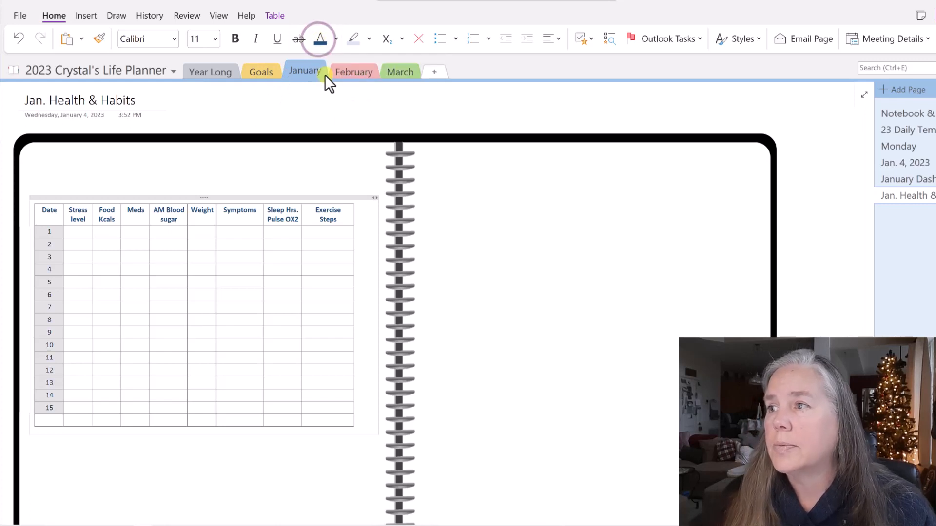
pyautogui.click(326, 332)
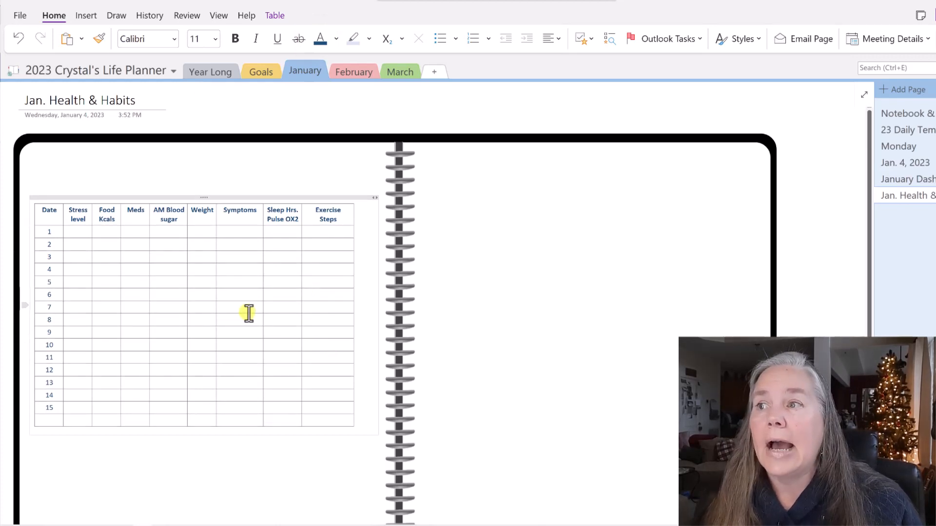
# Copy the whole tracker table onto the notebook's right-hand page with its formatting kept, and adjust the copy's position slightly.
pyautogui.click(202, 197)
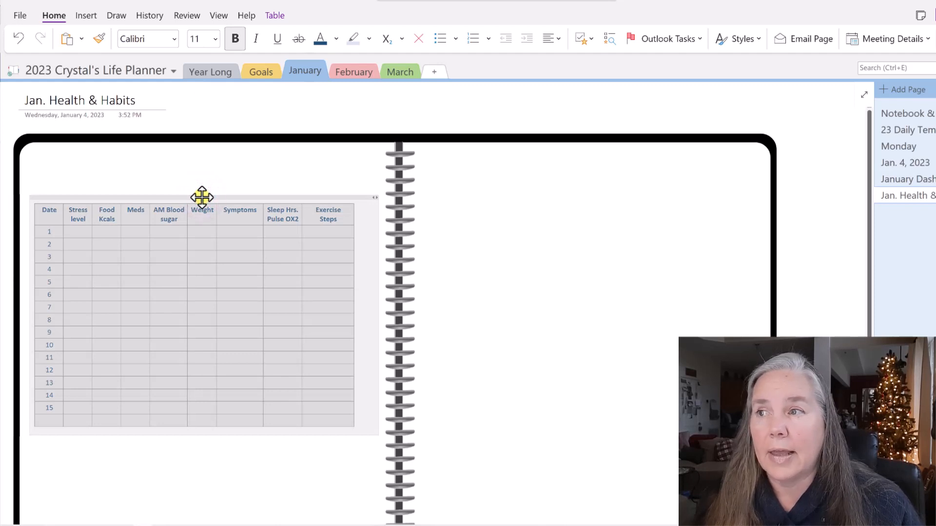
pyautogui.rightClick(201, 198)
pyautogui.click(225, 220)
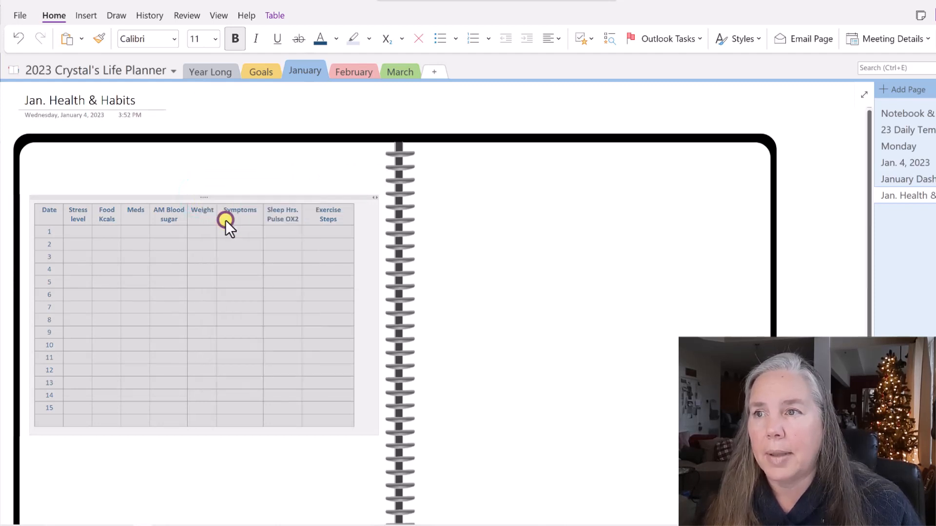
pyautogui.click(447, 200)
pyautogui.rightClick(447, 200)
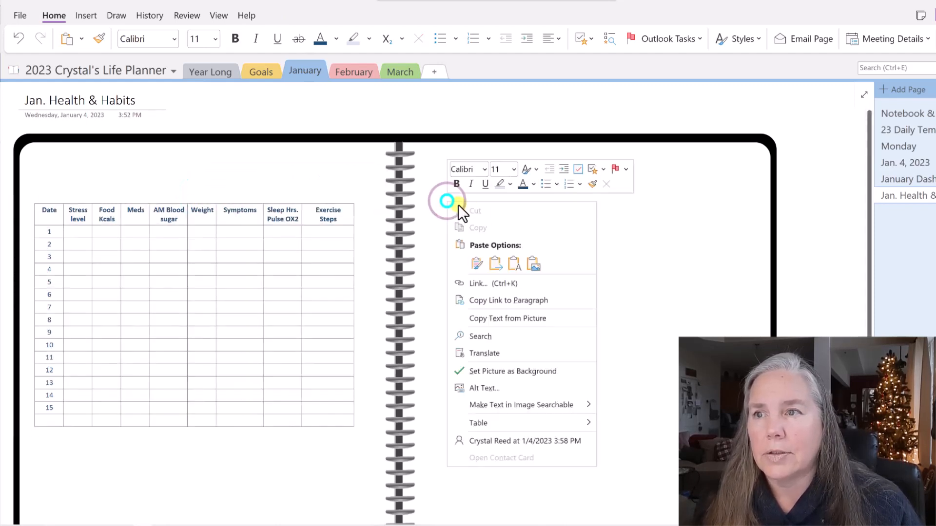
pyautogui.click(477, 263)
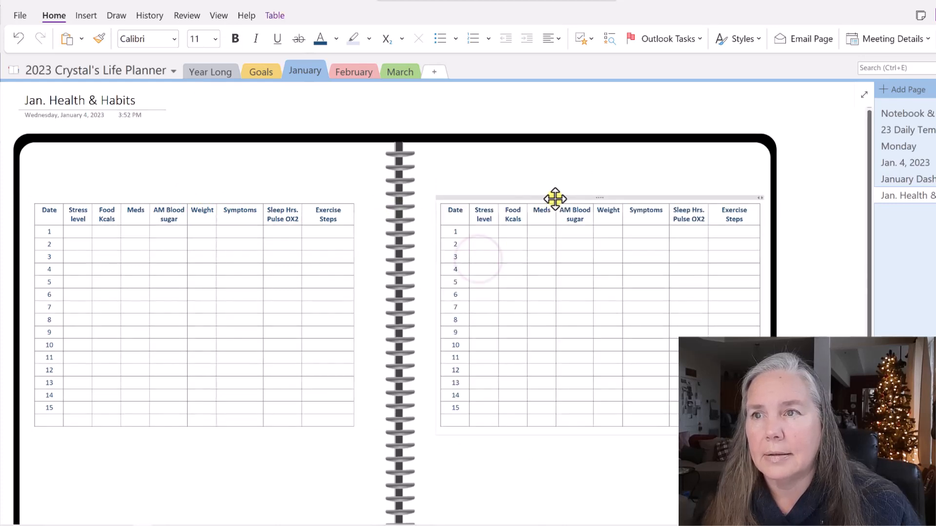
pyautogui.moveTo(555, 197); pyautogui.dragTo(547, 200)
pyautogui.click(535, 249)
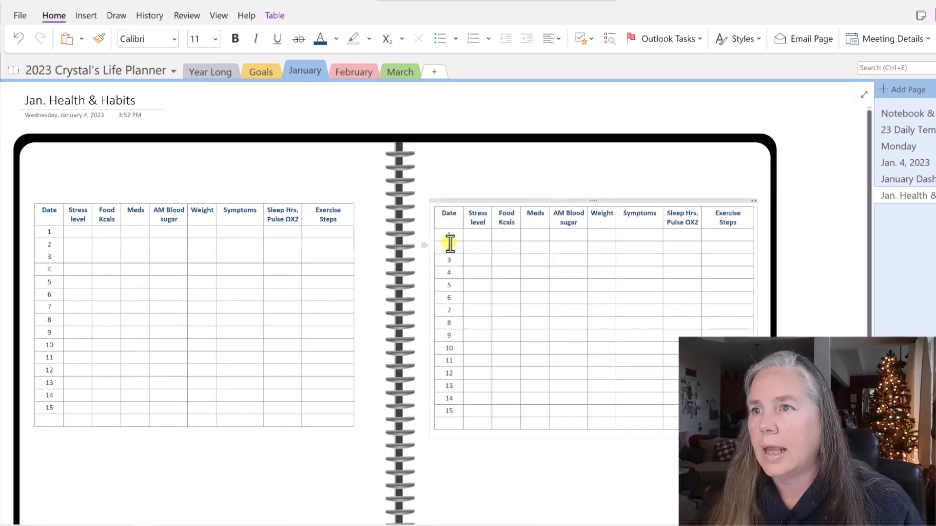
# Replace the date numbers in the copied table with 16 to 31, one per row.
pyautogui.moveTo(439, 239); pyautogui.dragTo(440, 422)
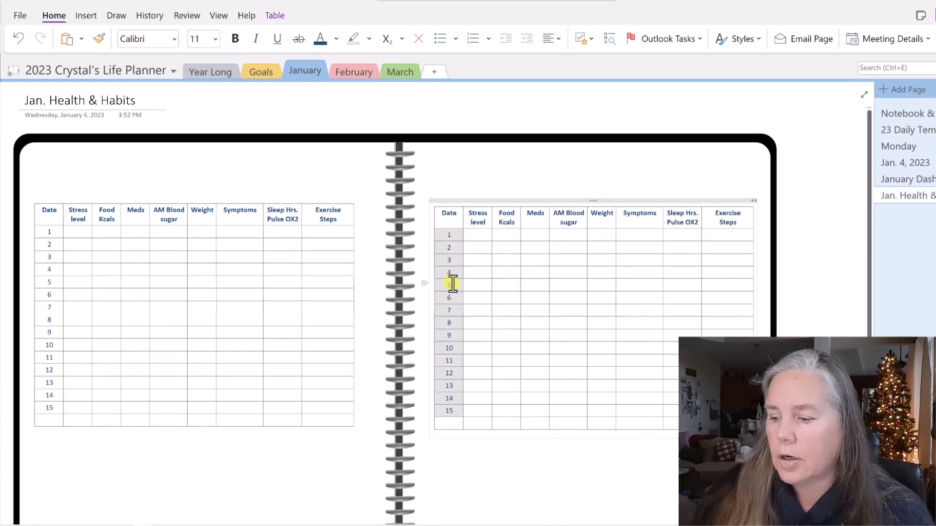
pyautogui.write('16')
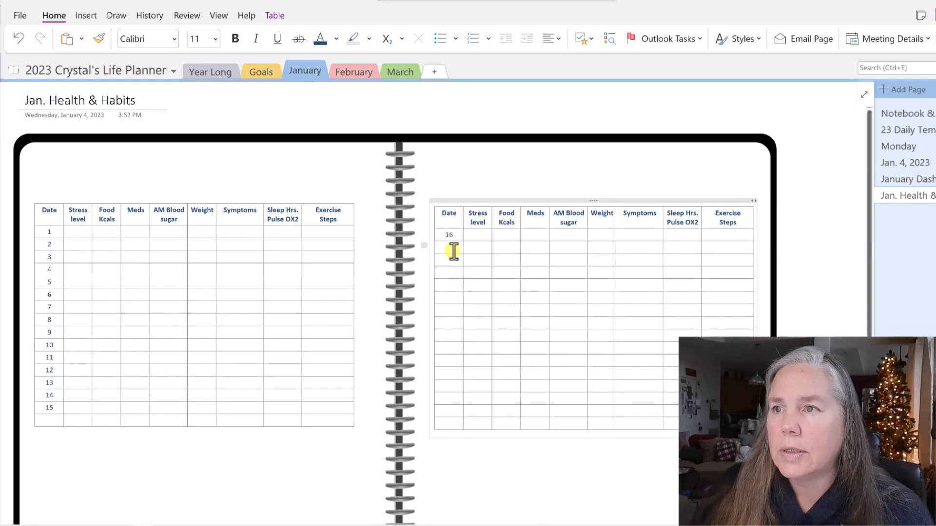
pyautogui.click(451, 248)
pyautogui.write('17')
pyautogui.press('Down')
pyautogui.write('18')
pyautogui.press('Down')
pyautogui.write('19')
pyautogui.press('Down')
pyautogui.write('20')
pyautogui.click(451, 297)
pyautogui.write('21')
pyautogui.click(448, 310)
pyautogui.write('22')
pyautogui.click(446, 323)
pyautogui.write('23')
pyautogui.click(444, 335)
pyautogui.write('24')
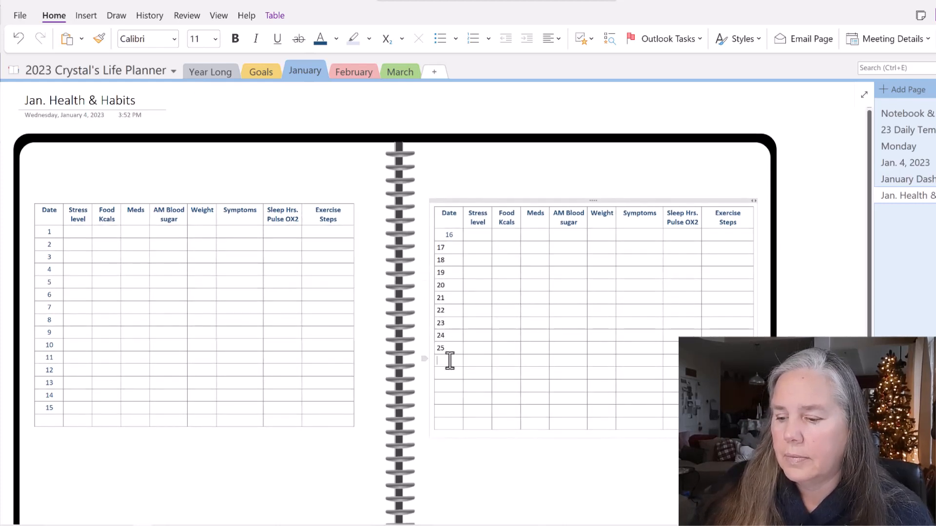
pyautogui.write('7')
pyautogui.click(444, 386)
pyautogui.write('28')
pyautogui.click(445, 398)
pyautogui.write('29')
pyautogui.click(445, 409)
pyautogui.write('30')
pyautogui.click(444, 421)
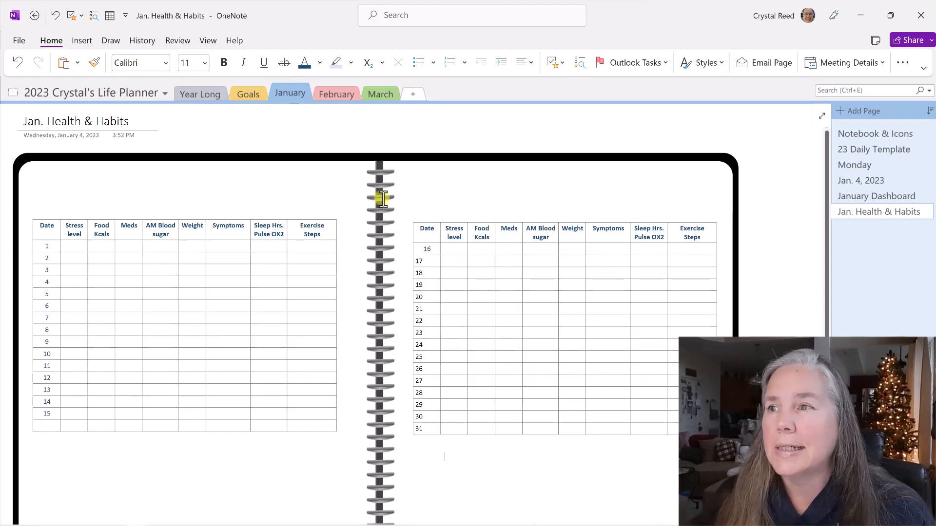
# Centre the dates 16 to 31 in the second table and colour them dark blue to match the first table.
pyautogui.click(183, 213)
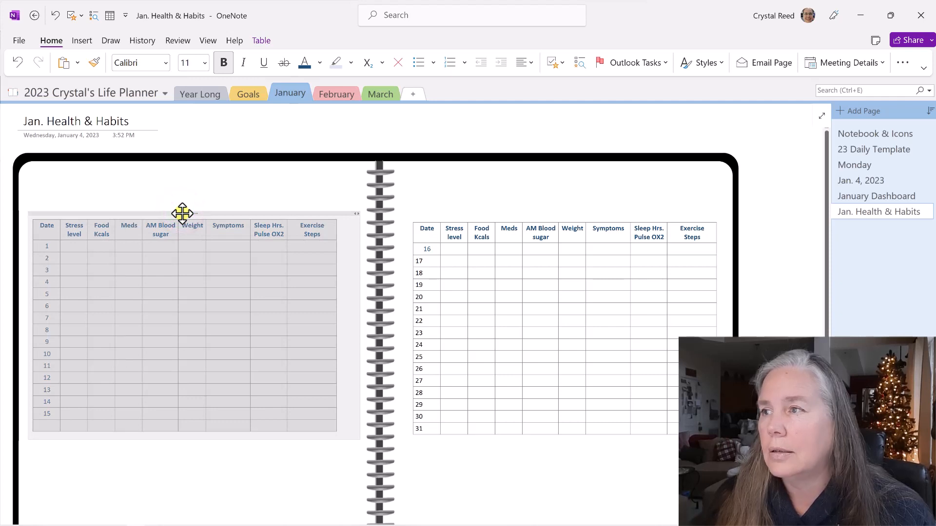
pyautogui.click(188, 246)
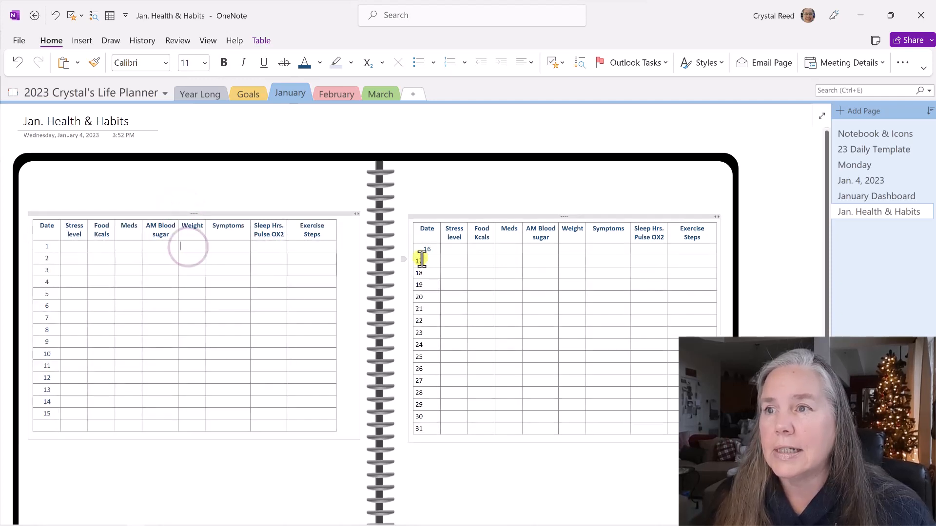
pyautogui.moveTo(419, 281); pyautogui.dragTo(420, 439)
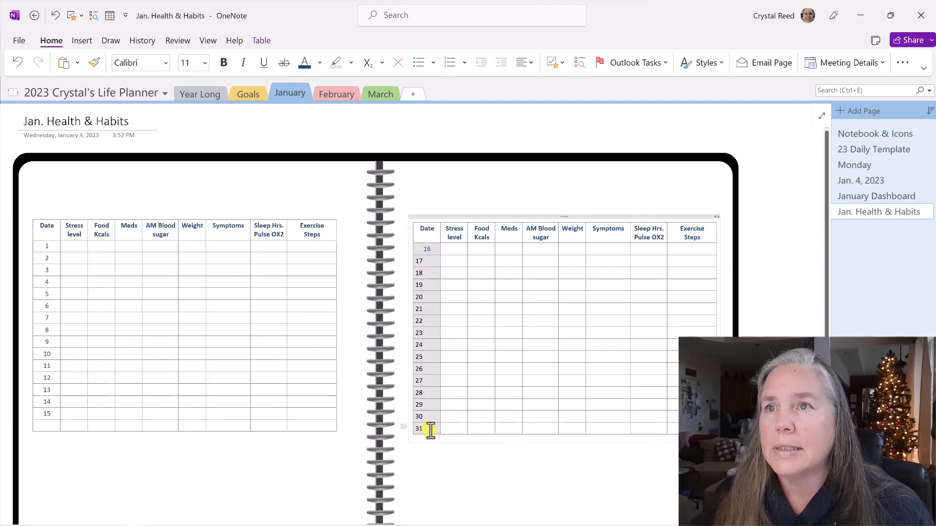
pyautogui.click(528, 64)
pyautogui.click(526, 96)
pyautogui.click(304, 65)
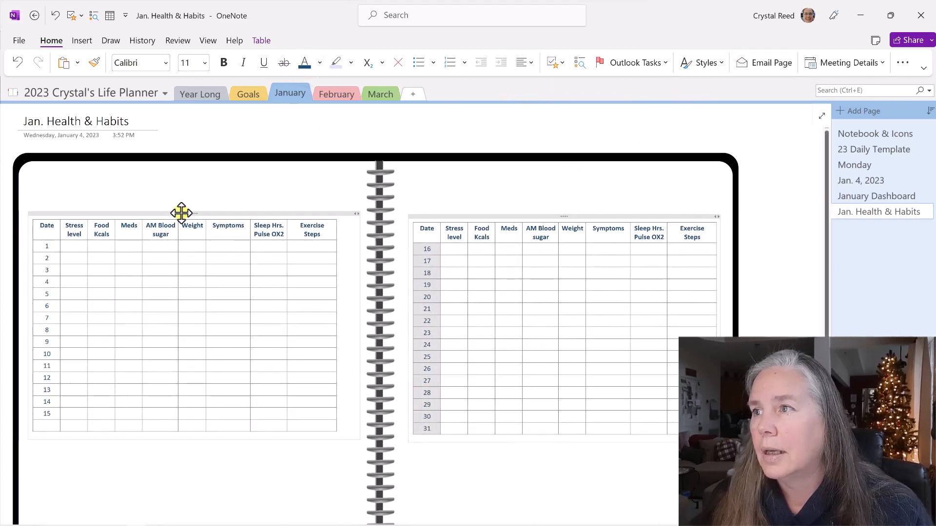
# Select both health tracker tables together and copy them.
pyautogui.click(181, 213)
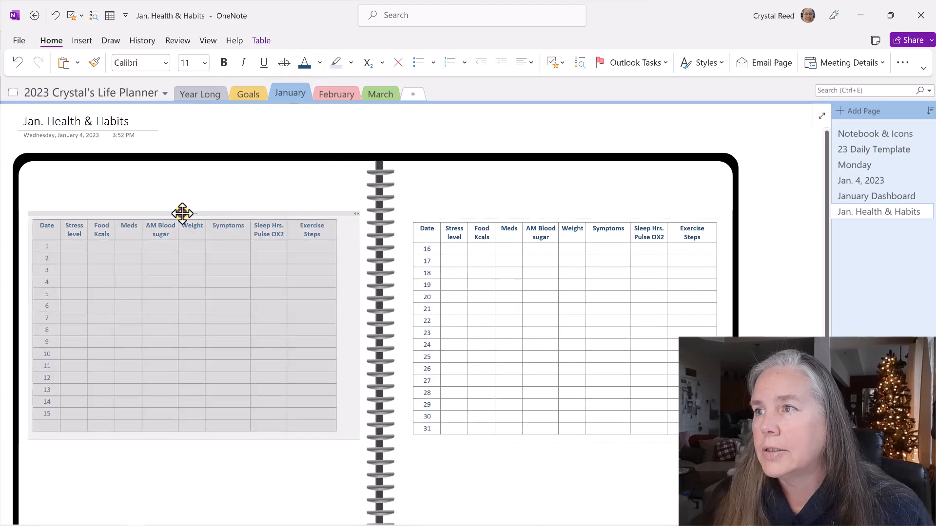
pyautogui.keyDown('ctrl'); pyautogui.click(442, 216); pyautogui.keyUp('ctrl')
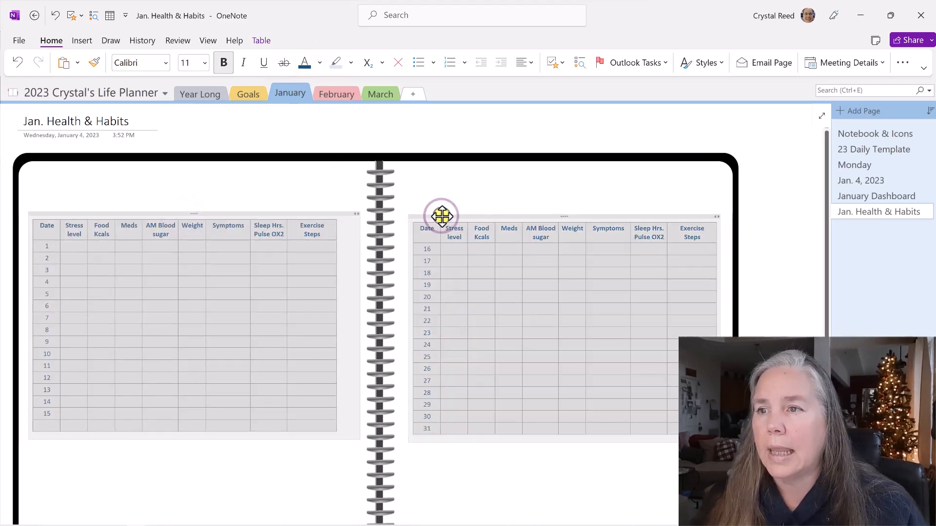
pyautogui.rightClick(473, 238)
pyautogui.click(495, 261)
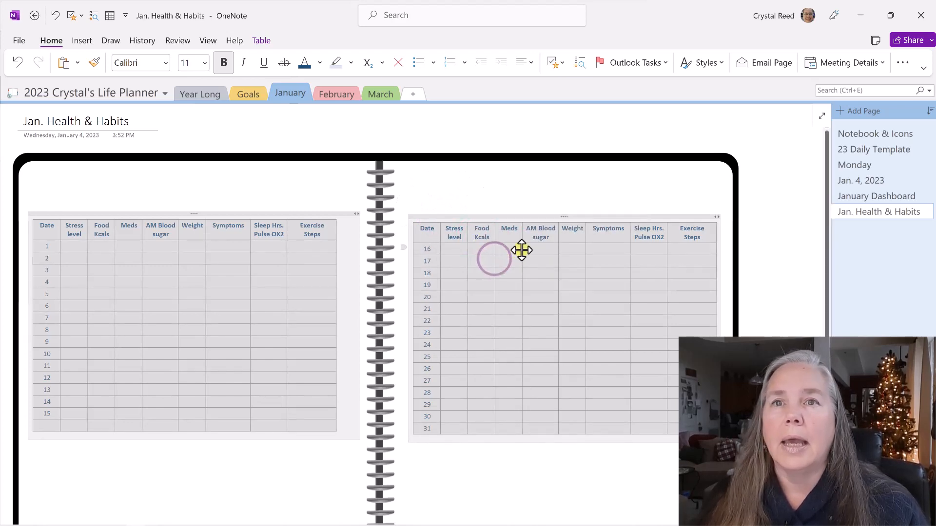
# Paste both tables with source formatting below the weekly layout on the Frequently used templates page of the Year Long section.
pyautogui.click(205, 95)
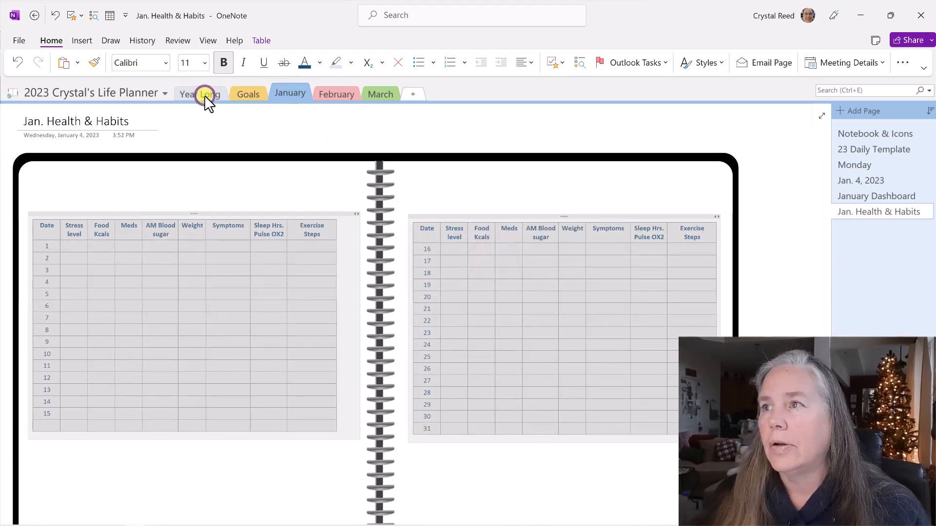
pyautogui.click(893, 260)
pyautogui.scroll(-4, 626, 294)
pyautogui.scroll(-8, 626, 295)
pyautogui.click(31, 267)
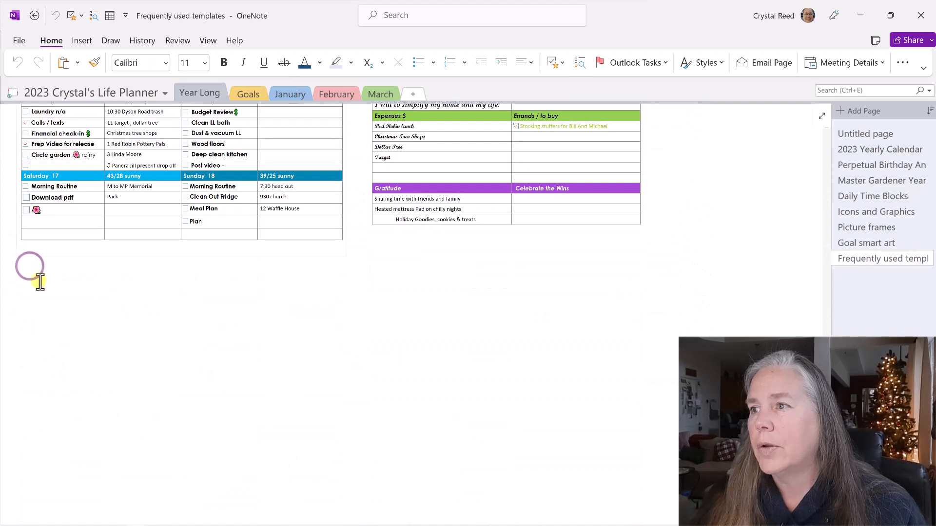
pyautogui.rightClick(27, 313)
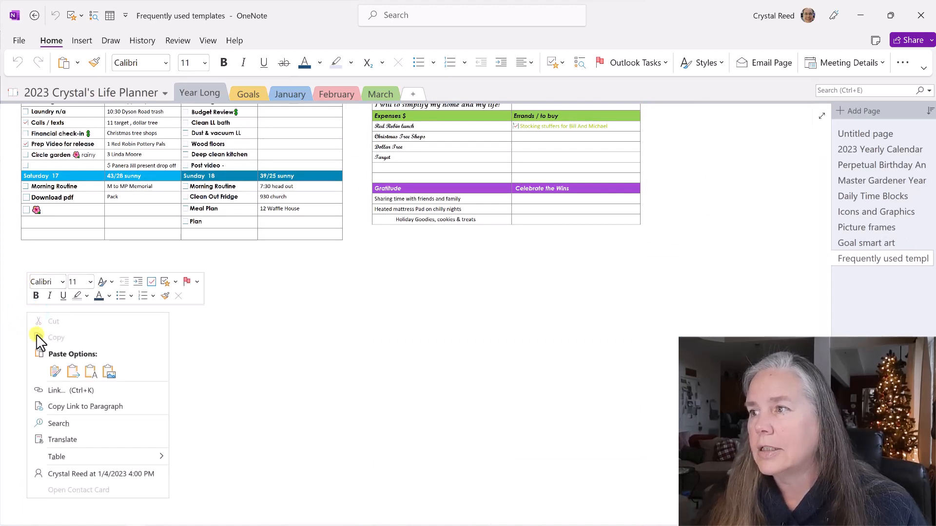
pyautogui.click(54, 372)
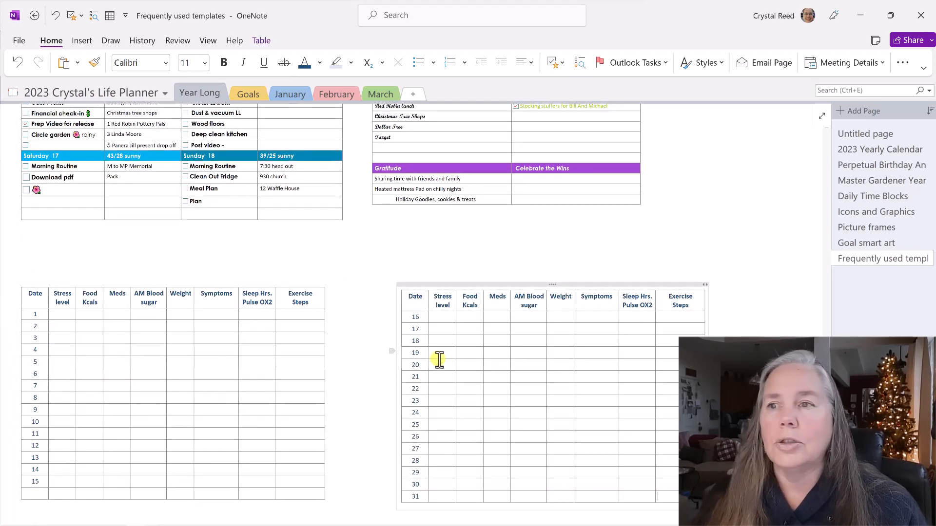
# Add the label "Health and Habit Trackers" above the pasted tables and position it centrally between them.
pyautogui.click(349, 268)
pyautogui.click(373, 268)
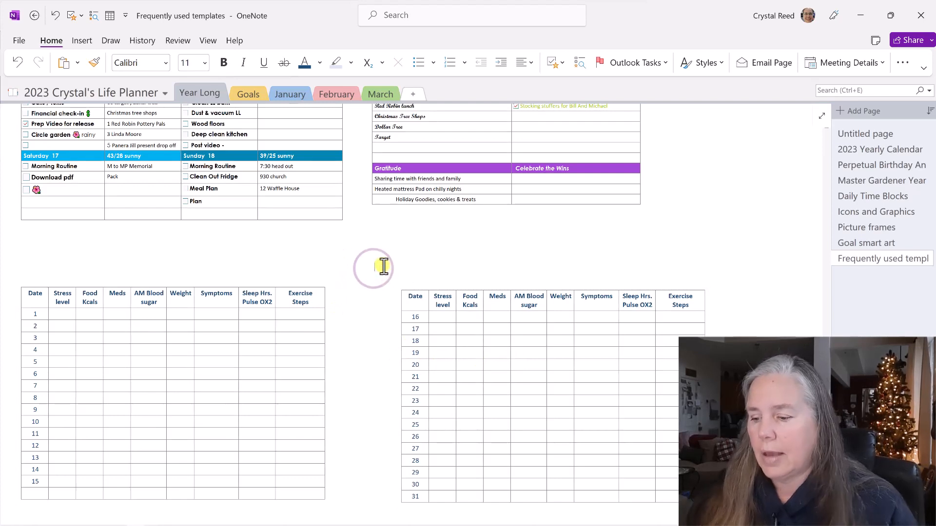
pyautogui.write('Health an')
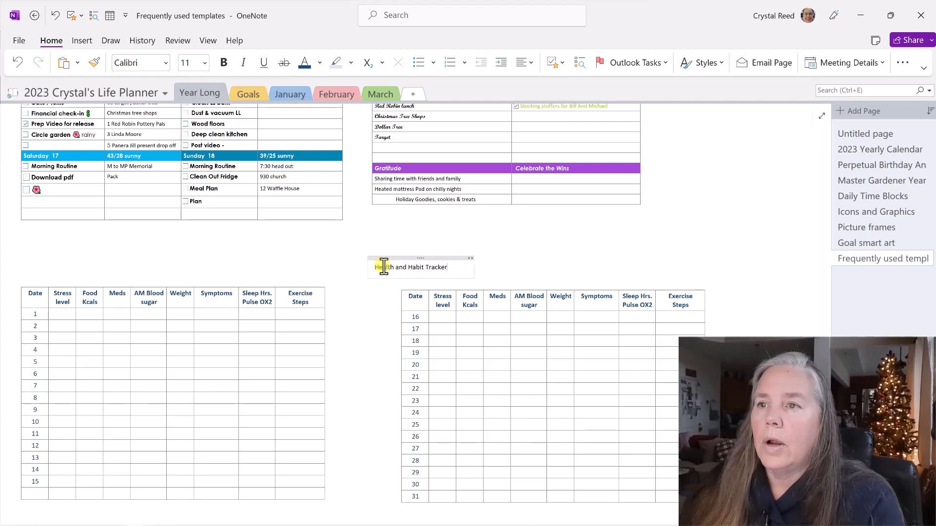
pyautogui.moveTo(417, 258); pyautogui.dragTo(367, 267)
# Look through the layouts stored on the templates page and return to the Jan. Health & Habits page.
pyautogui.scroll(3, 376, 253)
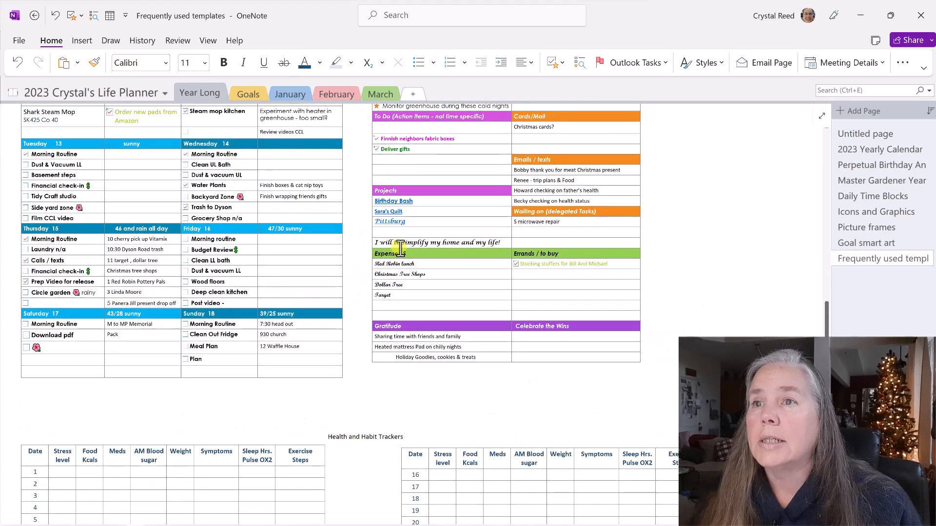
pyautogui.scroll(2, 400, 248)
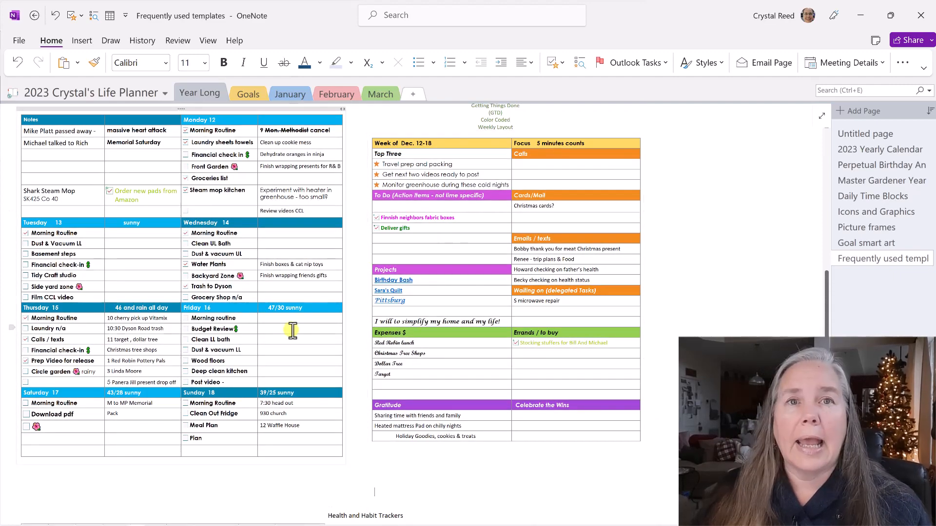
pyautogui.scroll(1, 297, 324)
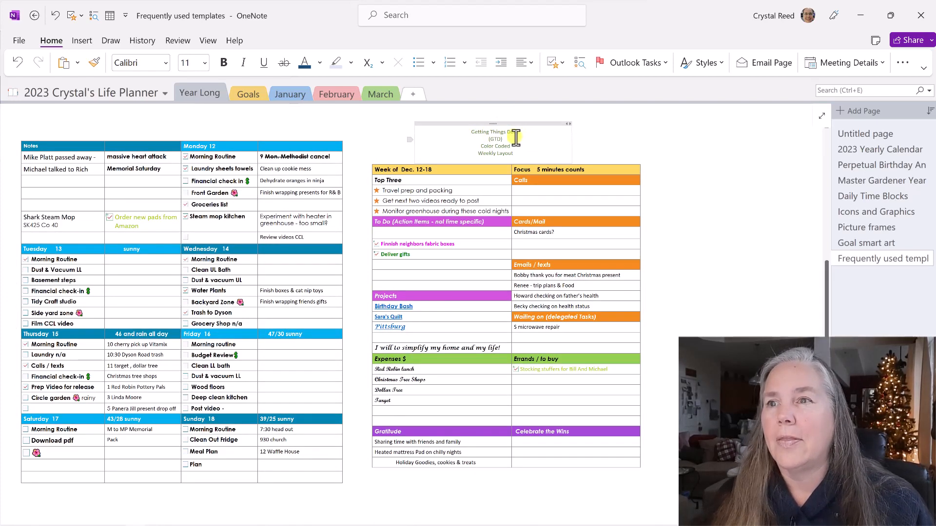
pyautogui.scroll(10, 516, 138)
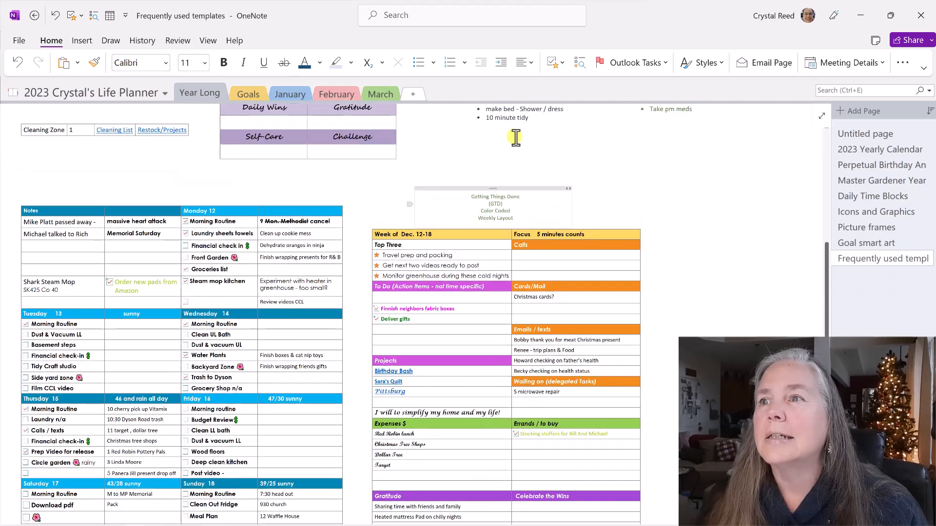
pyautogui.scroll(1, 516, 138)
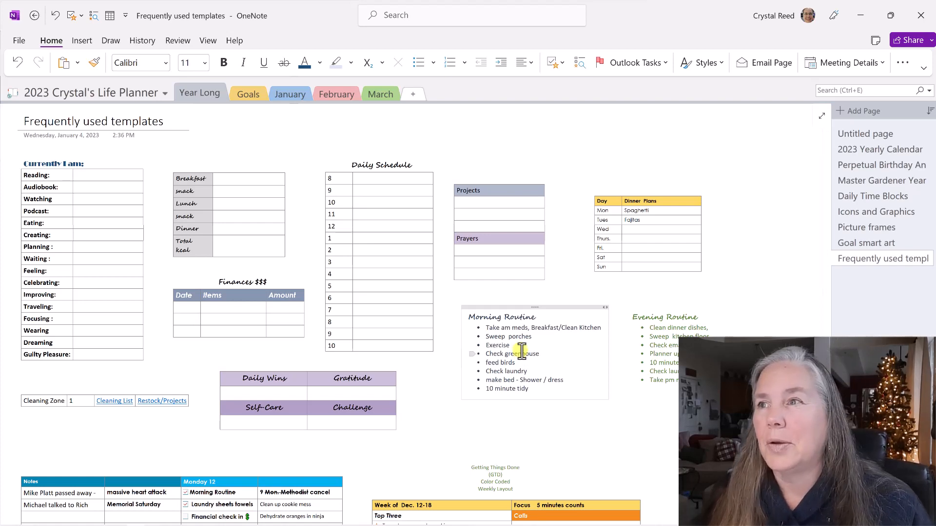
pyautogui.click(298, 94)
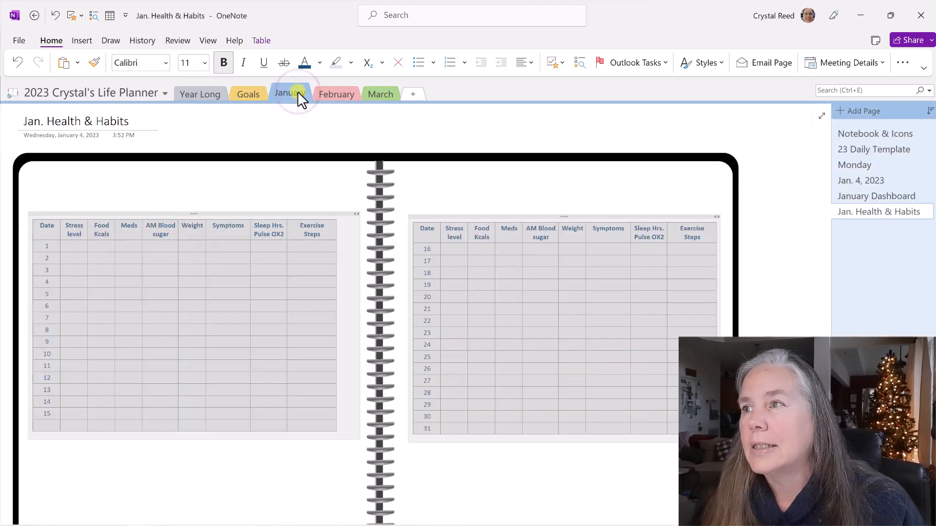
pyautogui.click(319, 183)
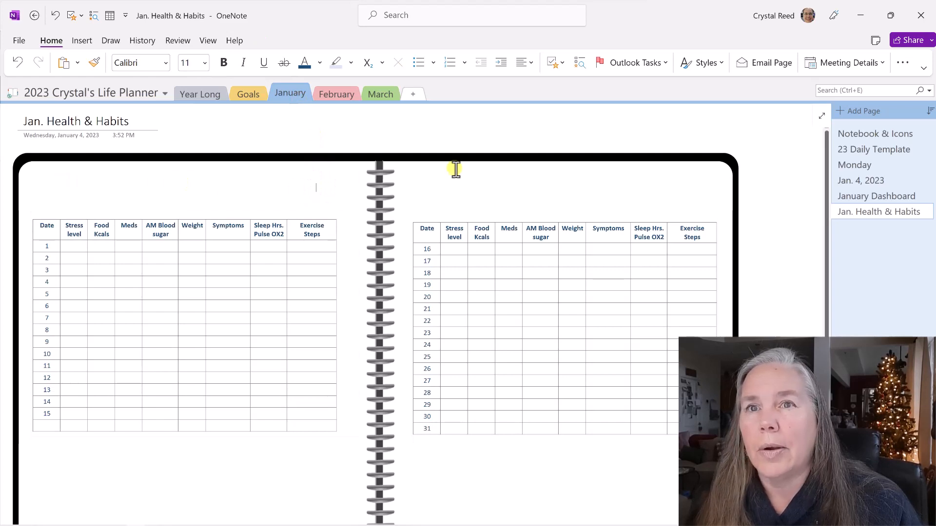
# Copy the "january" banner image from the January Dashboard page.
pyautogui.click(887, 194)
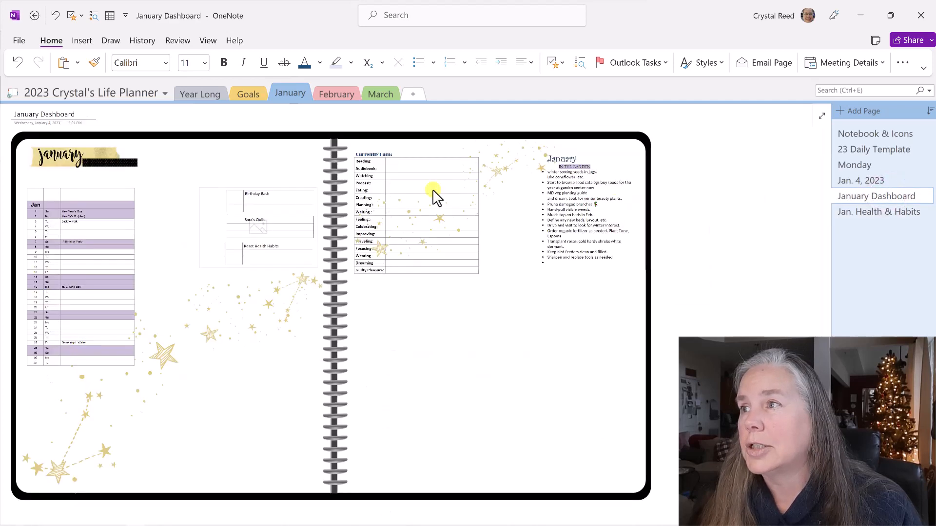
pyautogui.click(90, 156)
pyautogui.rightClick(89, 156)
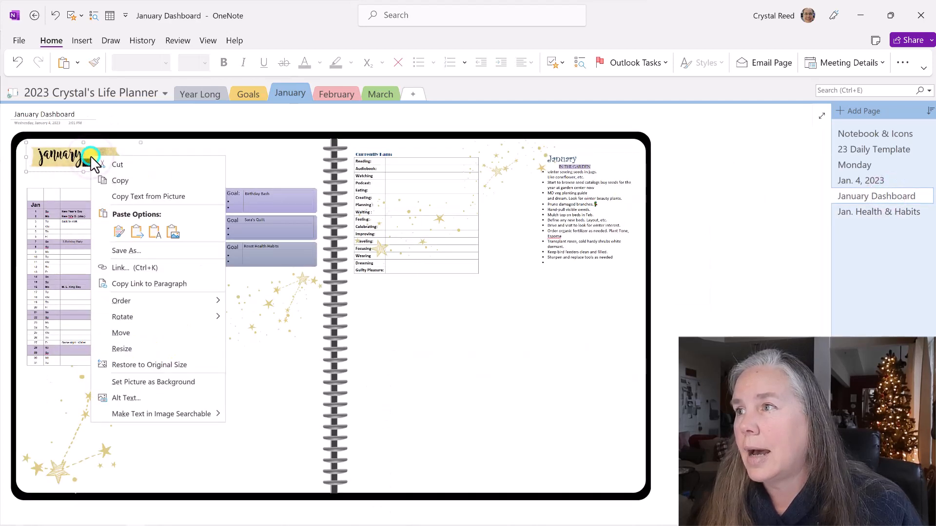
pyautogui.click(117, 181)
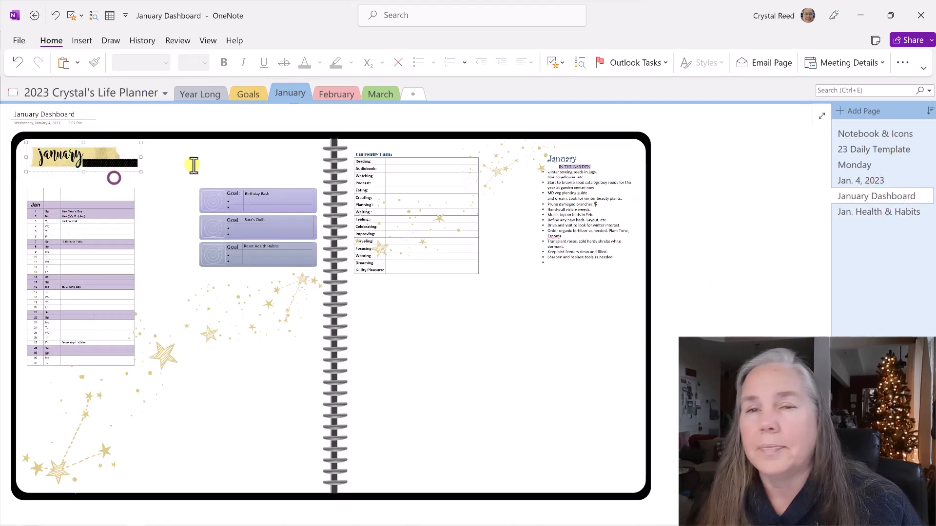
# Paste the banner on the Jan. Health & Habits page and position it above the table for days 1 to 15.
pyautogui.click(874, 212)
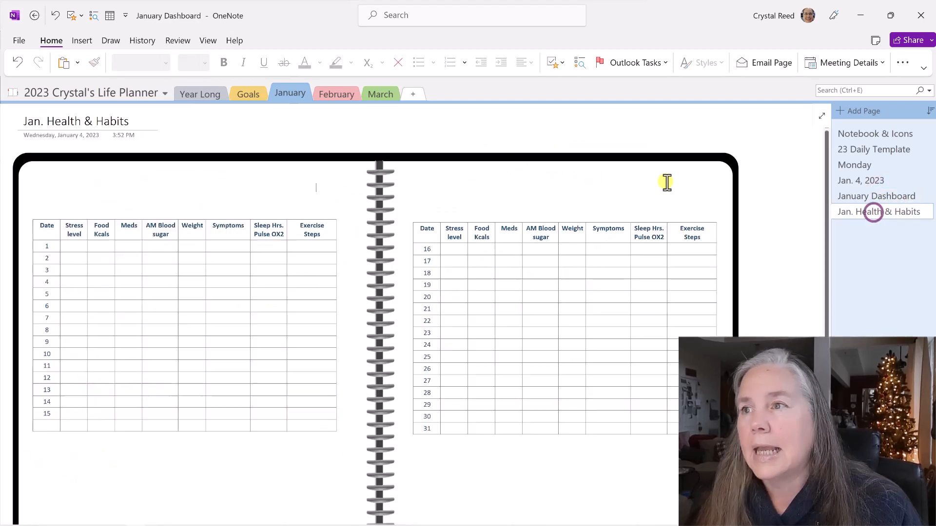
pyautogui.rightClick(56, 183)
pyautogui.click(82, 235)
pyautogui.moveTo(131, 200)
pyautogui.mouseDown()
pyautogui.moveTo(103, 191)
pyautogui.moveTo(116, 192)
pyautogui.mouseUp()
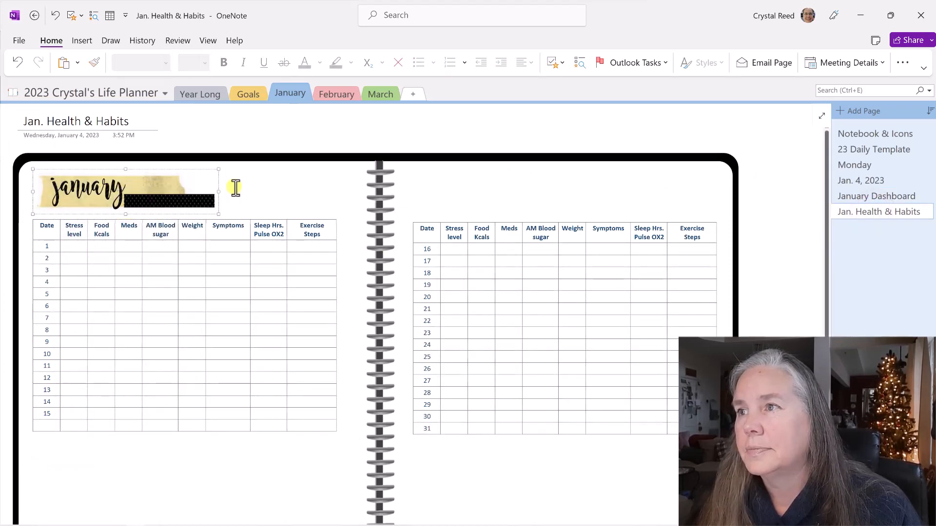
# Add the text "Health and Habits" in a new note box above the planner image.
pyautogui.click(234, 187)
pyautogui.click(349, 120)
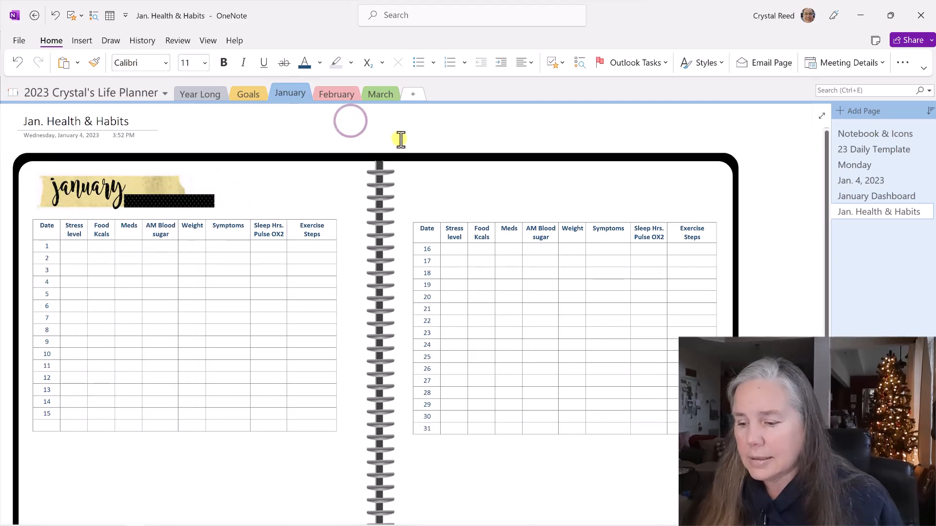
pyautogui.write('Hea')
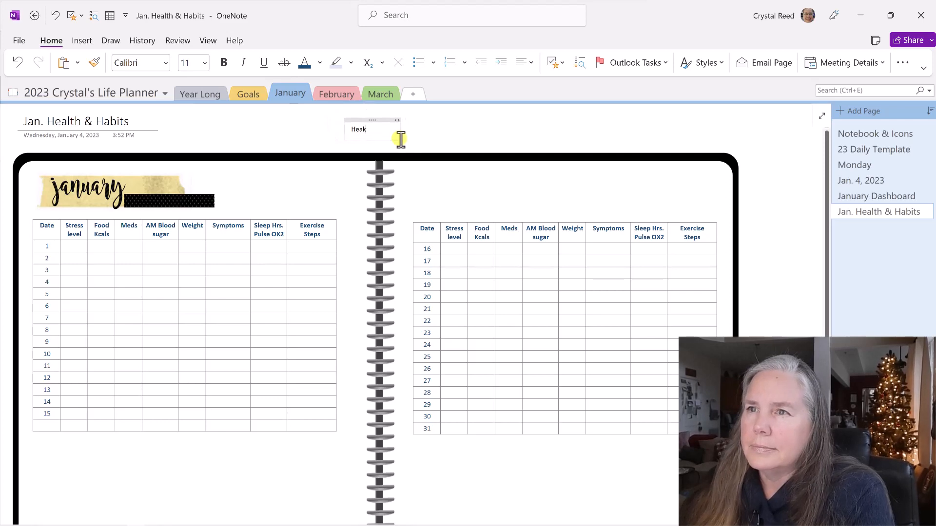
pyautogui.write('lth and Habits')
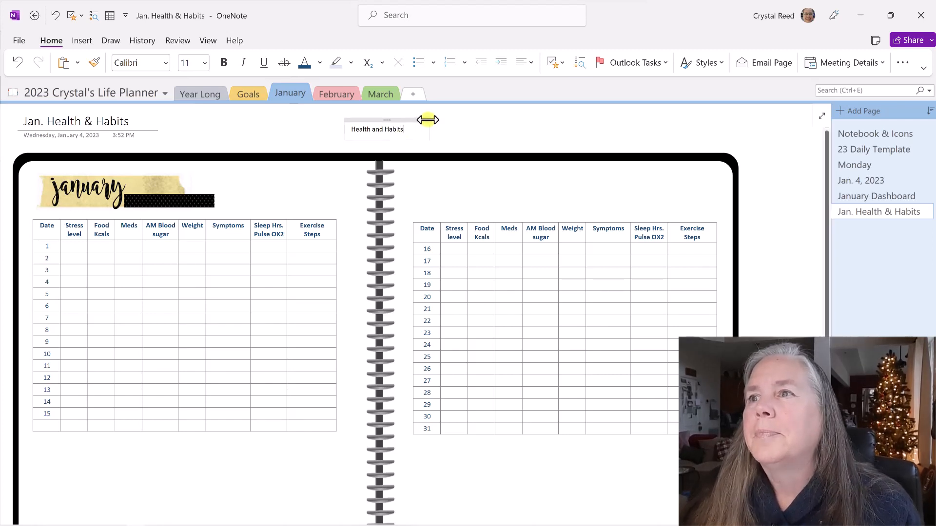
# Format the "Health and Habits" title in Bodoni MT Black at size 16.
pyautogui.click(386, 120)
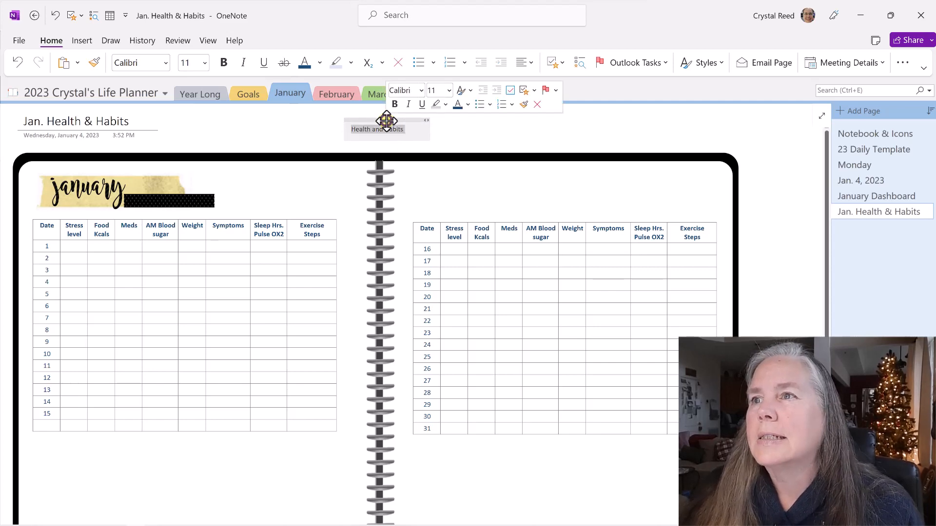
pyautogui.click(420, 90)
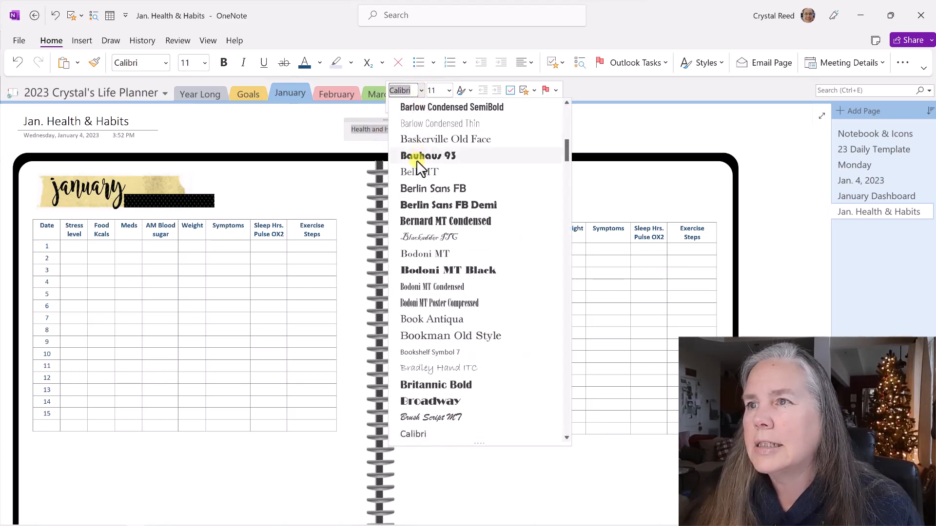
pyautogui.click(435, 271)
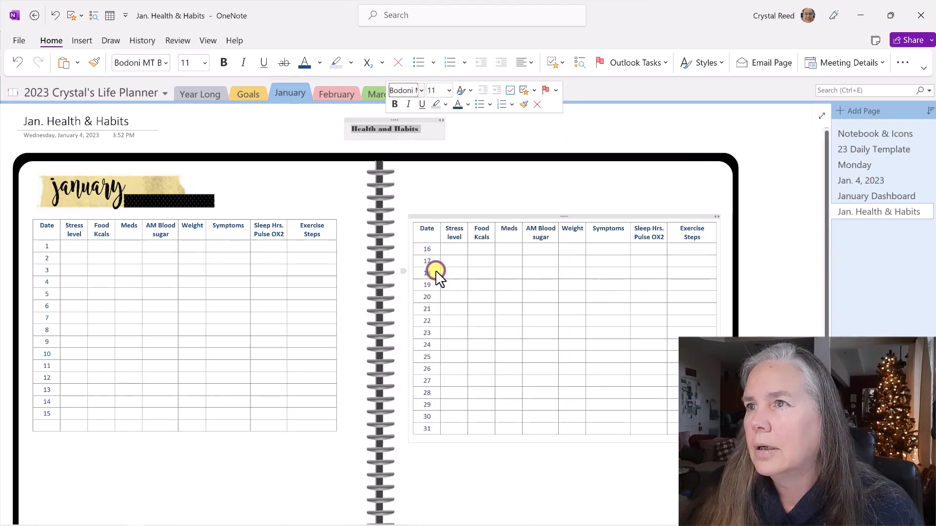
pyautogui.click(449, 89)
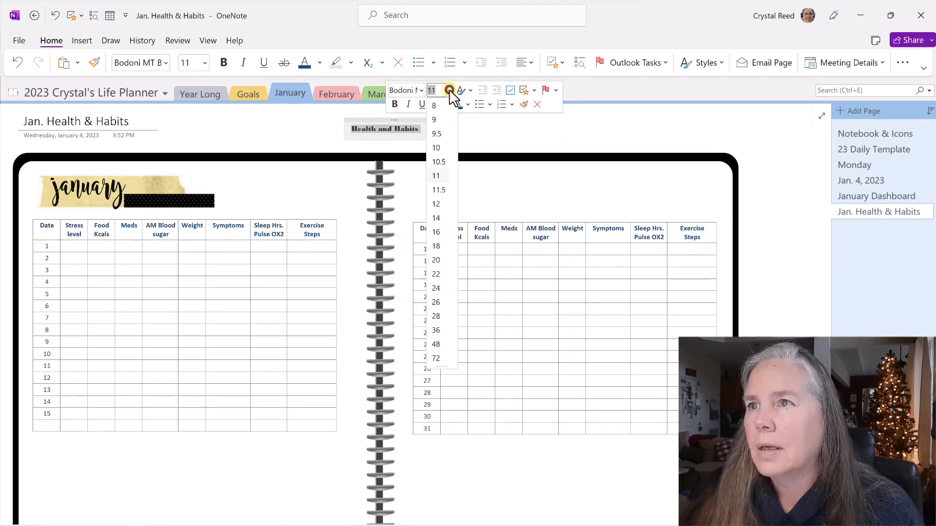
pyautogui.click(439, 233)
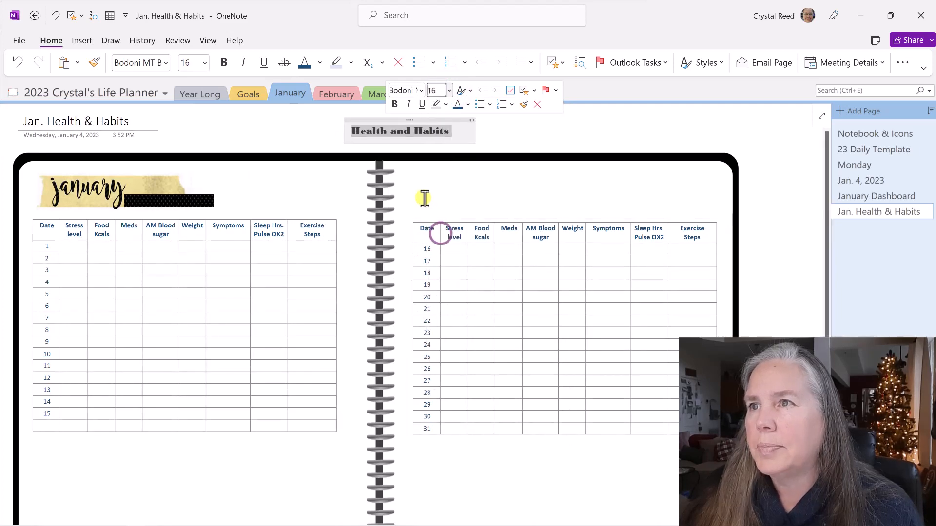
# Move the "Health and Habits" title beside the january banner and enlarge its text to size 22.
pyautogui.moveTo(411, 119)
pyautogui.mouseDown()
pyautogui.moveTo(351, 156)
pyautogui.moveTo(246, 172)
pyautogui.mouseUp()
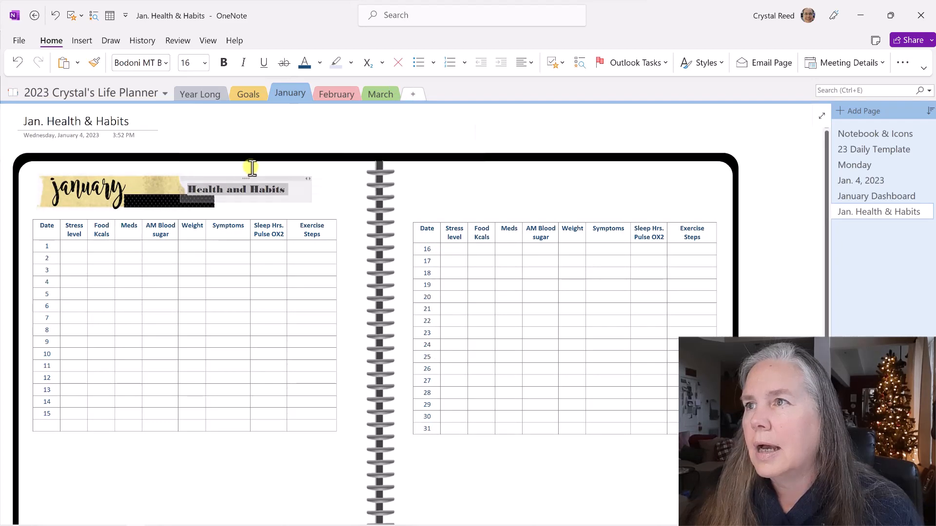
pyautogui.click(203, 62)
pyautogui.click(186, 242)
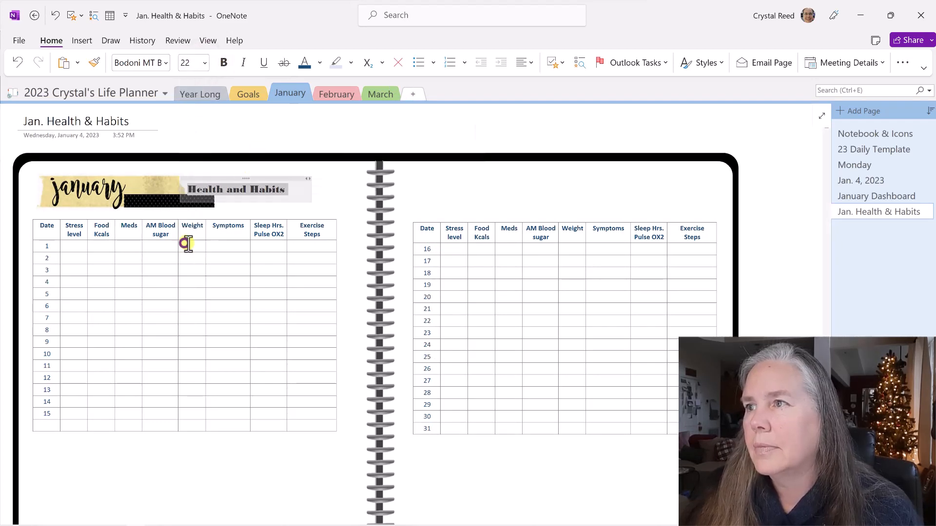
pyautogui.moveTo(268, 177); pyautogui.dragTo(265, 171)
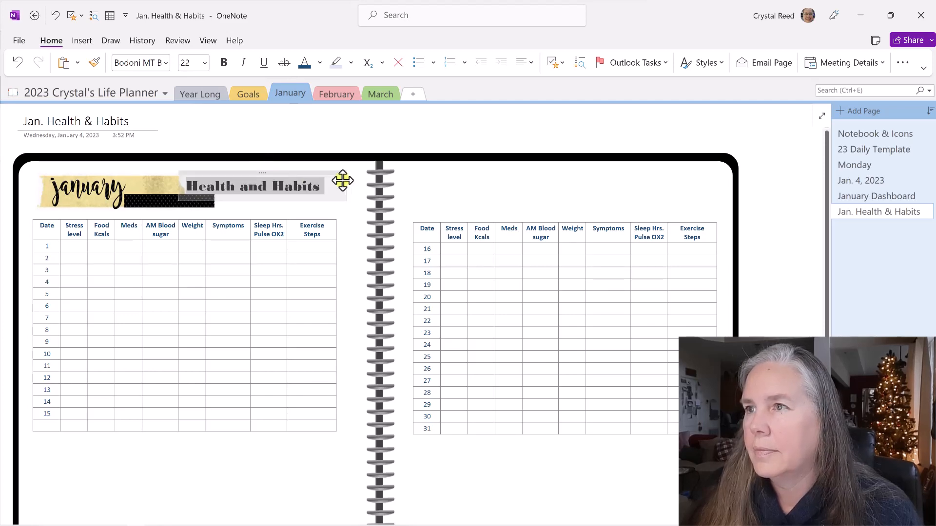
pyautogui.click(433, 192)
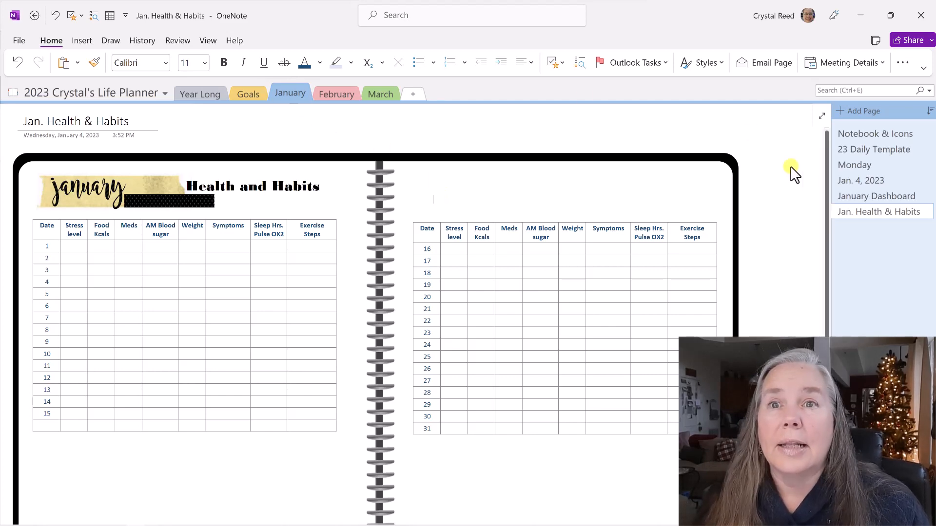
# Select all five gold star images on the January Dashboard page together and copy them.
pyautogui.click(859, 195)
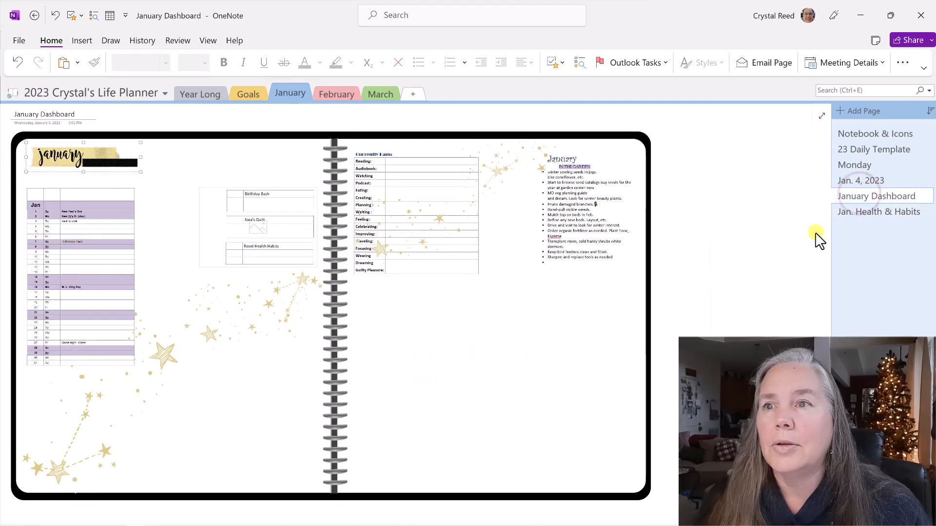
pyautogui.click(74, 451)
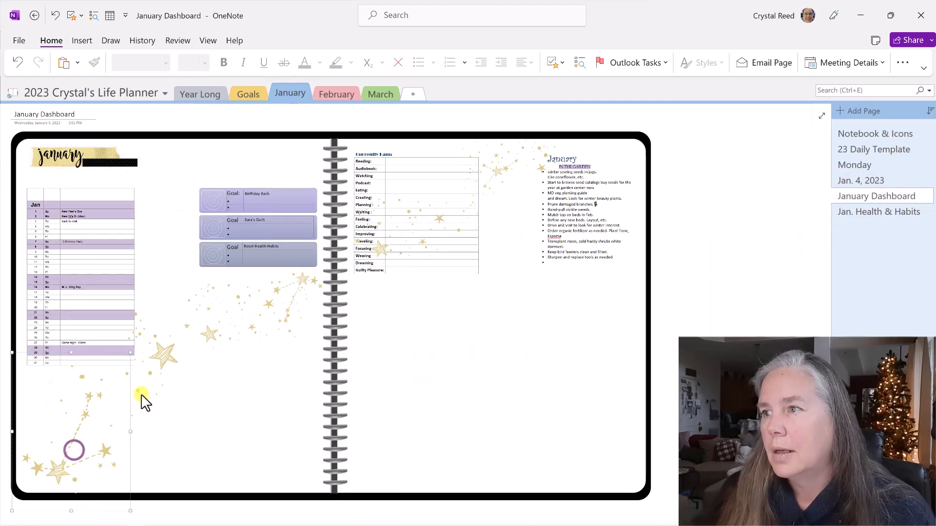
pyautogui.keyDown('ctrl'); pyautogui.click(168, 352); pyautogui.keyUp('ctrl')
pyautogui.keyDown('ctrl'); pyautogui.click(236, 324); pyautogui.keyUp('ctrl')
pyautogui.keyDown('ctrl'); pyautogui.click(383, 246); pyautogui.keyUp('ctrl')
pyautogui.keyDown('ctrl'); pyautogui.click(511, 173); pyautogui.keyUp('ctrl')
pyautogui.rightClick(511, 170)
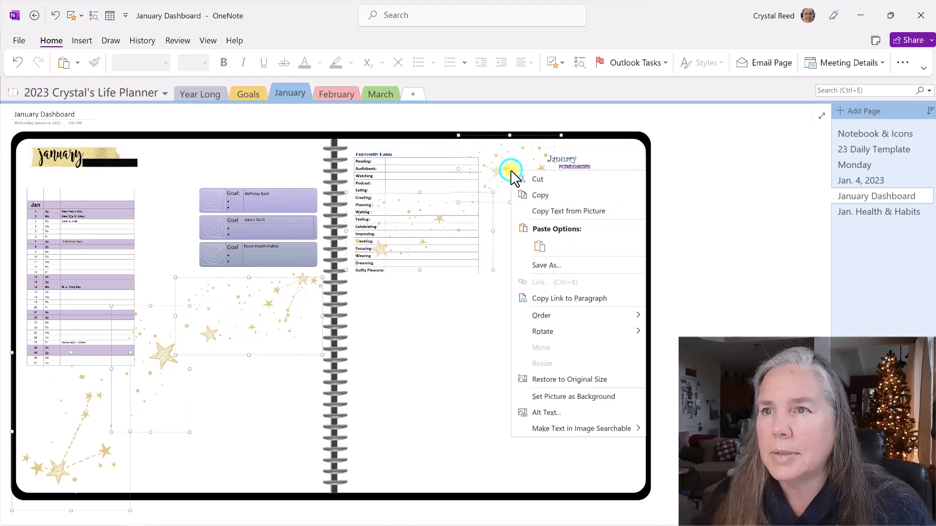
pyautogui.click(541, 194)
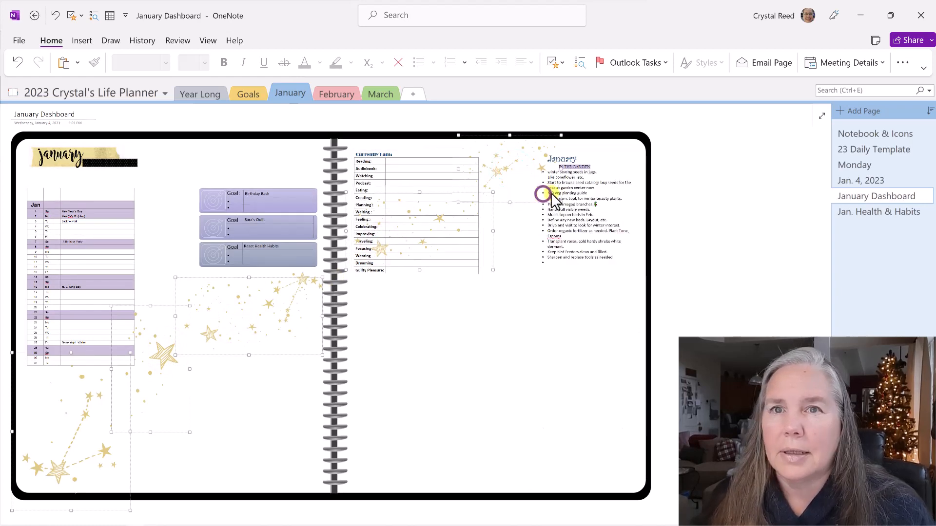
# Paste the copied star images with source formatting on the Jan. Health & Habits page.
pyautogui.click(846, 213)
pyautogui.scroll(-1, 772, 249)
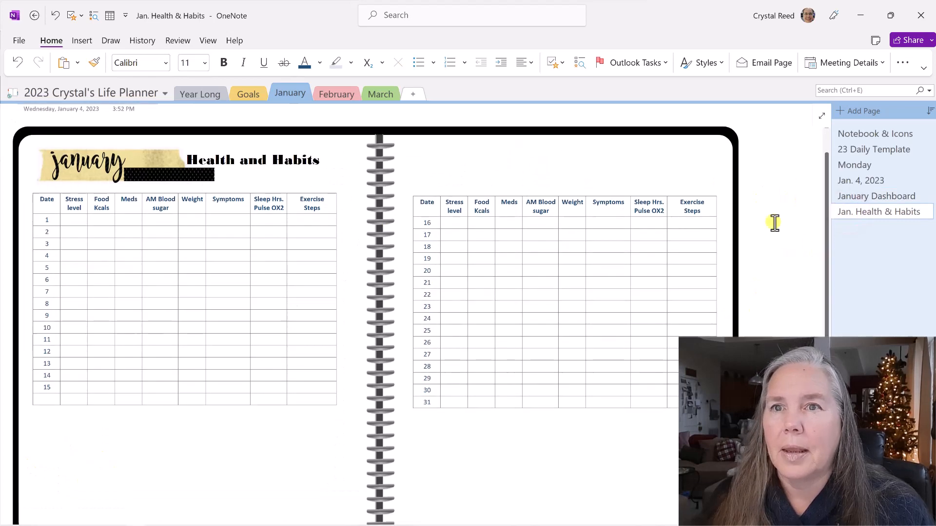
pyautogui.rightClick(769, 180)
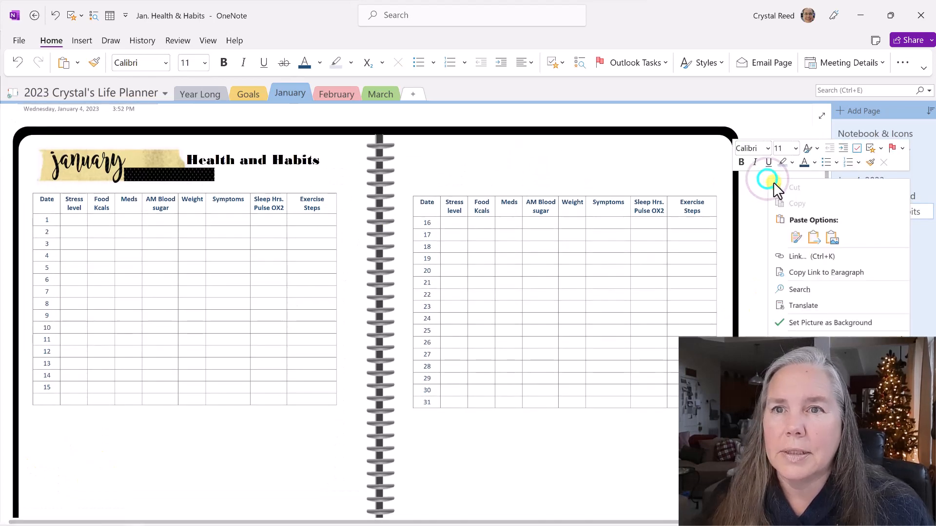
pyautogui.click(795, 236)
# Move the pasted star images together so the large constellation sits in the lower-left corner of the planner's left page.
pyautogui.moveTo(718, 314); pyautogui.dragTo(191, 189)
pyautogui.scroll(8, 214, 259)
pyautogui.moveTo(168, 359); pyautogui.dragTo(100, 407)
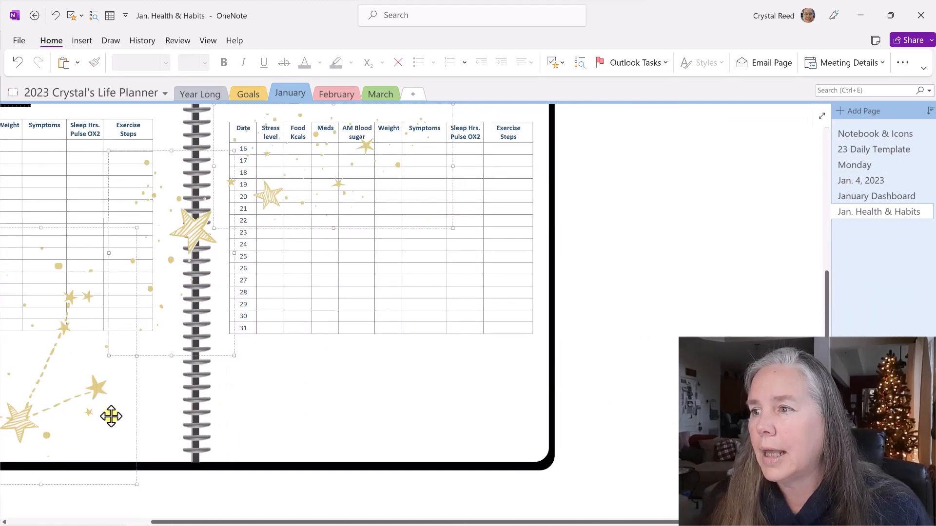
pyautogui.moveTo(194, 520); pyautogui.dragTo(49, 516)
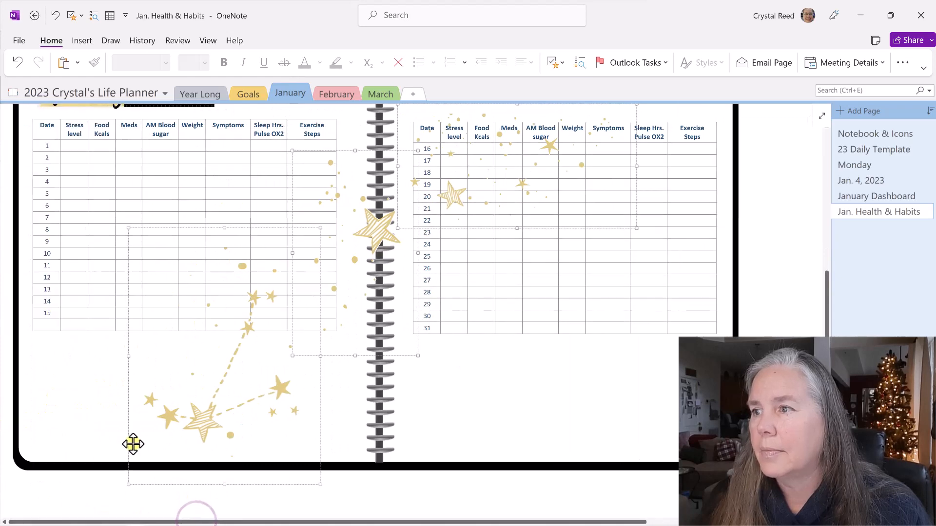
pyautogui.moveTo(181, 421); pyautogui.dragTo(40, 414)
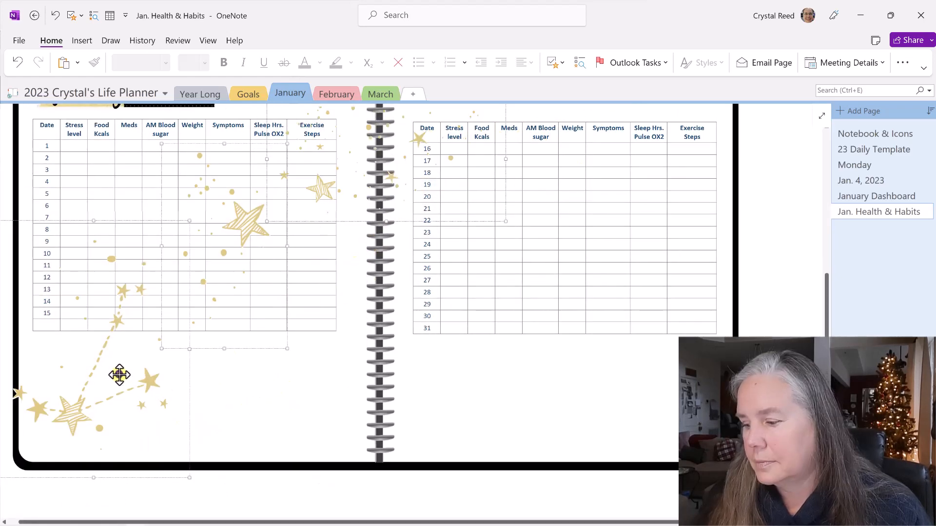
pyautogui.moveTo(119, 375); pyautogui.dragTo(132, 399)
pyautogui.hotkey('ctrl', 'z')
pyautogui.press('alt')
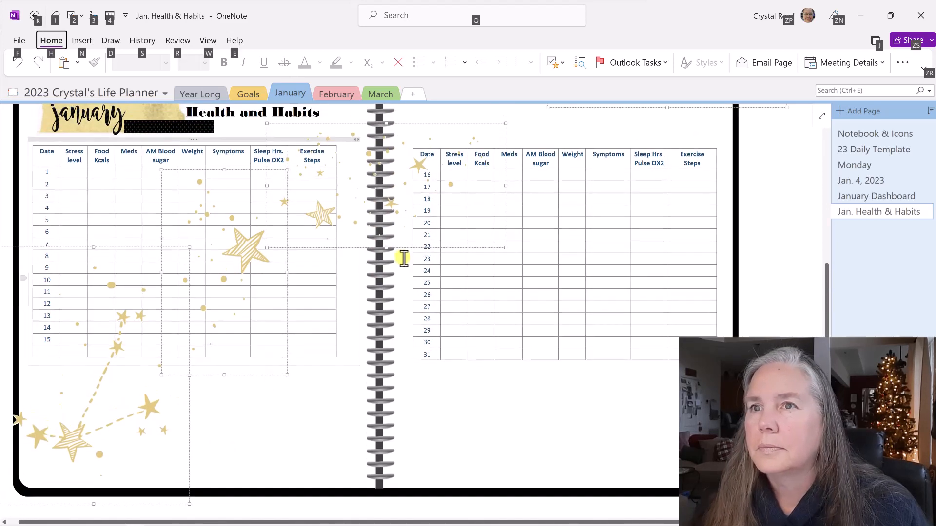
# Move the star cluster overlapping the spiral binding onto the table for days 16 to 31.
pyautogui.click(449, 193)
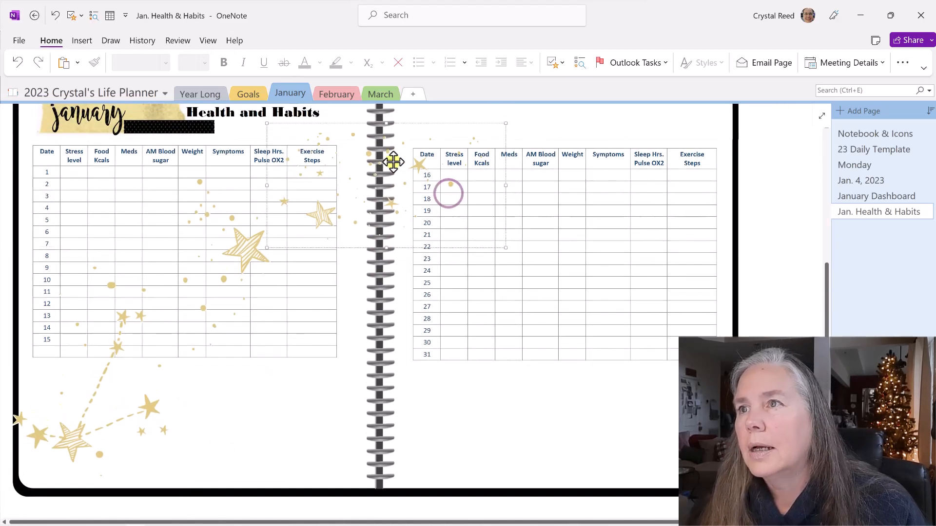
pyautogui.click(352, 412)
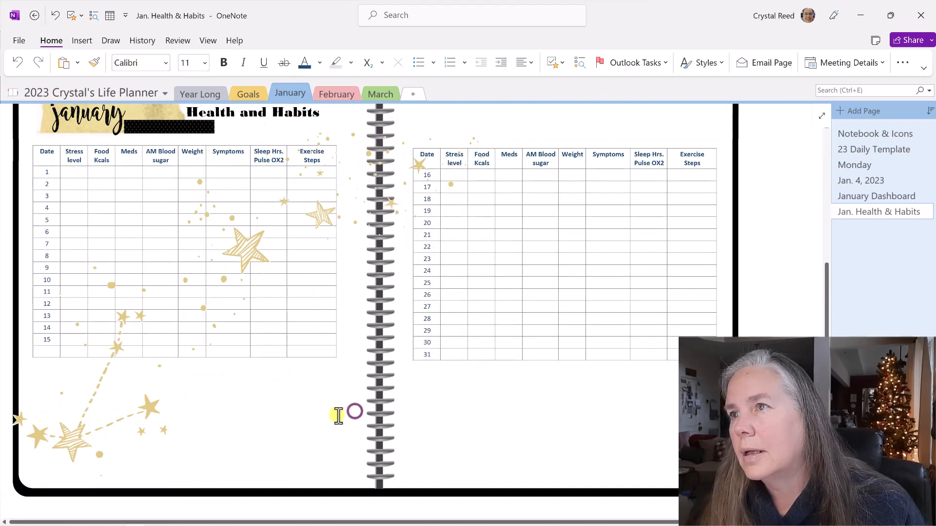
pyautogui.moveTo(387, 161); pyautogui.dragTo(640, 130)
pyautogui.scroll(2, 608, 172)
pyautogui.moveTo(625, 182); pyautogui.dragTo(622, 217)
# Move another star cluster across the top of the spiral binding and shrink it to fit inside the planner frame.
pyautogui.scroll(3, 614, 222)
pyautogui.moveTo(665, 154); pyautogui.dragTo(417, 252)
pyautogui.click(418, 249)
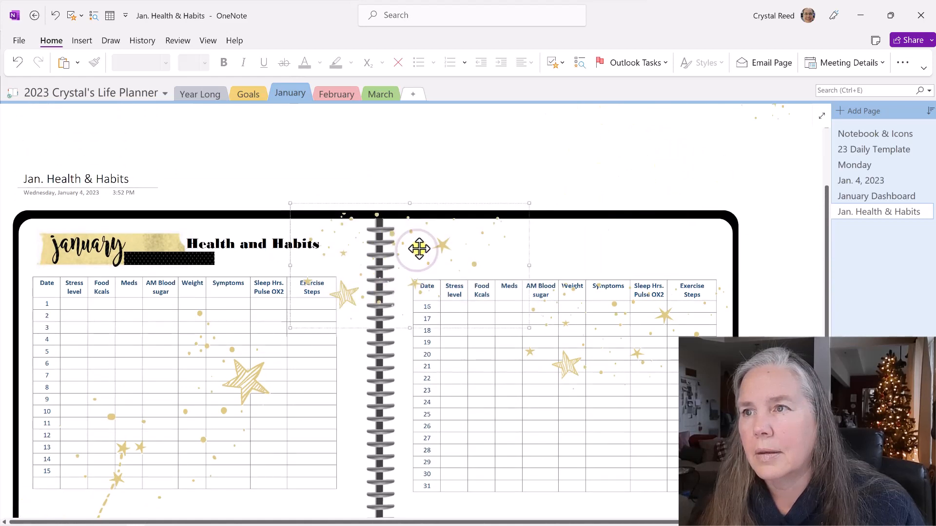
pyautogui.moveTo(528, 202); pyautogui.dragTo(493, 217)
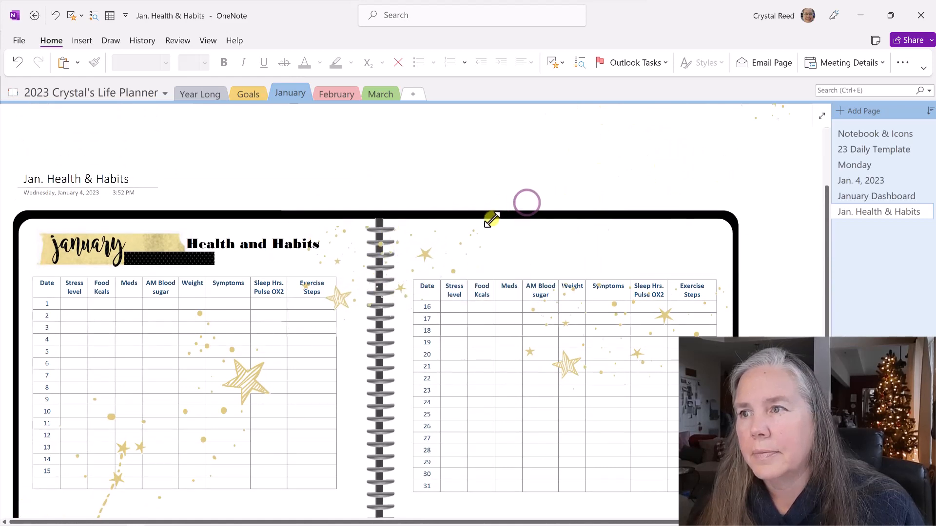
pyautogui.moveTo(416, 236)
pyautogui.mouseDown()
pyautogui.moveTo(408, 244)
pyautogui.moveTo(429, 236)
pyautogui.mouseUp()
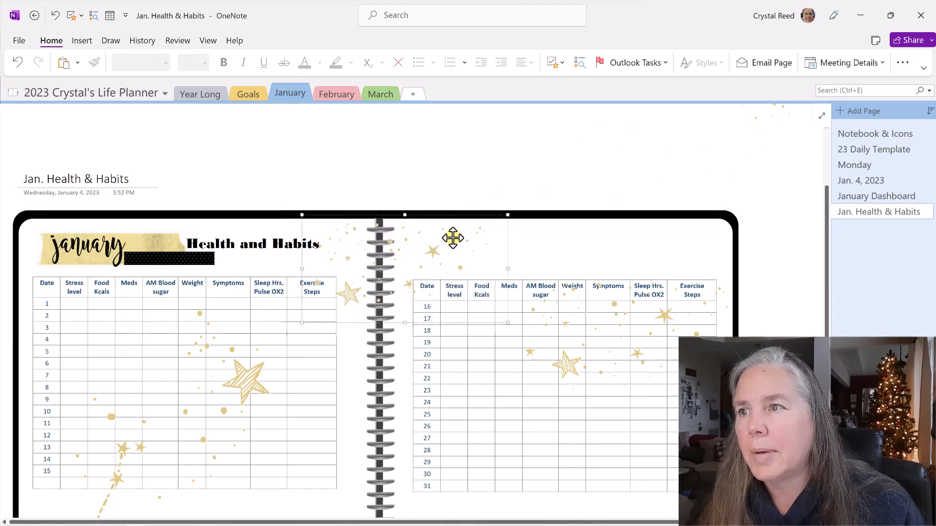
# Move the star cluster covering the days 16 to 31 table to the blank area below that table.
pyautogui.click(575, 331)
pyautogui.scroll(-1, 574, 334)
pyautogui.scroll(-1, 575, 334)
pyautogui.moveTo(585, 253); pyautogui.dragTo(594, 414)
pyautogui.scroll(3, 598, 362)
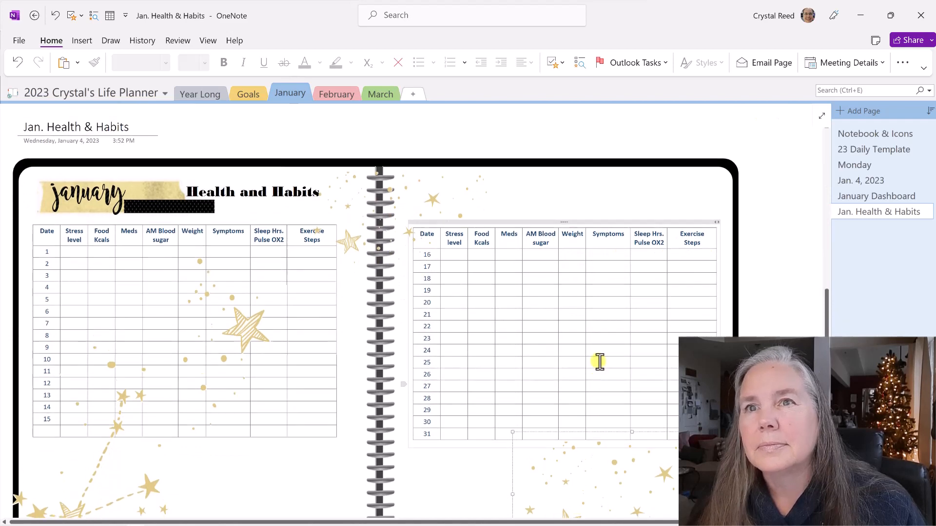
# Move the remaining star image into the upper-right corner of the planner's right page, above the table.
pyautogui.moveTo(787, 146); pyautogui.dragTo(584, 350)
pyautogui.moveTo(620, 309); pyautogui.dragTo(660, 302)
pyautogui.click(528, 313)
pyautogui.scroll(-3, 532, 292)
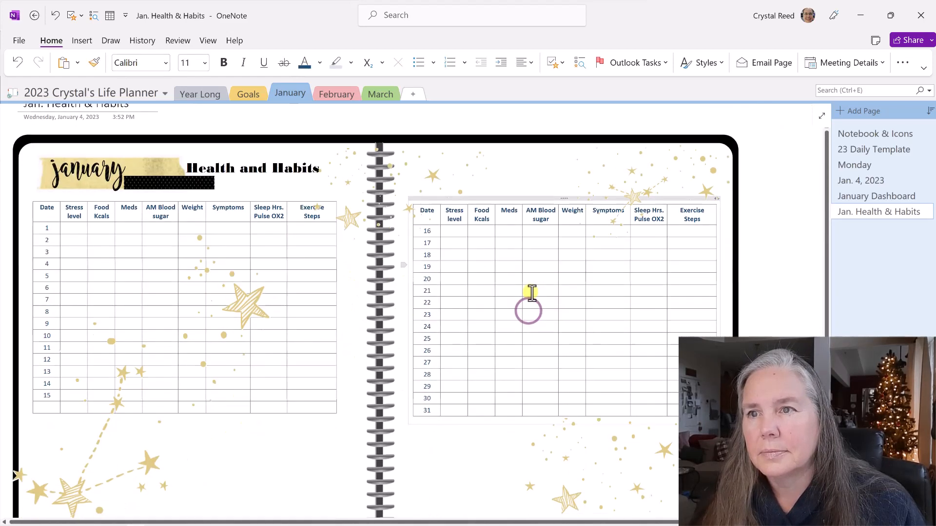
pyautogui.scroll(-2, 531, 294)
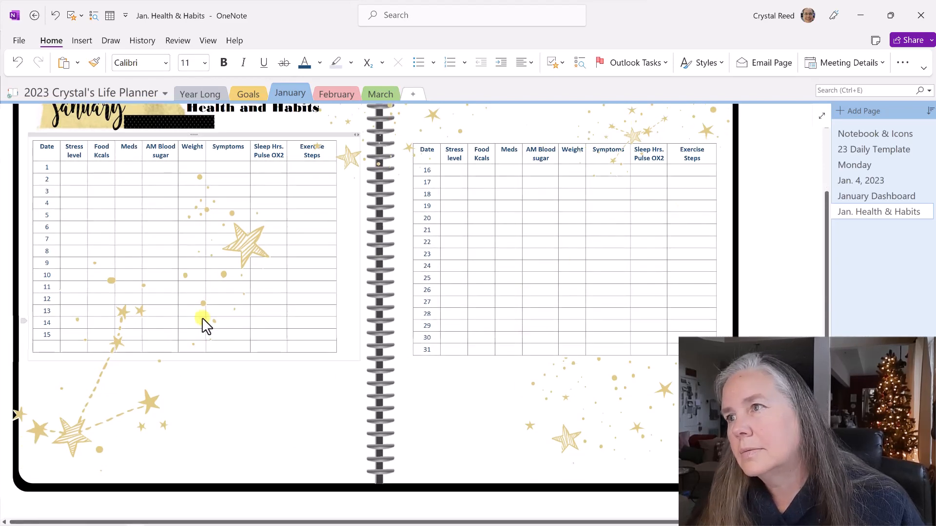
# Shrink the constellation image and move it into the lower-left corner of the planner's left page, inside the frame.
pyautogui.click(241, 242)
pyautogui.click(128, 383)
pyautogui.moveTo(179, 271); pyautogui.dragTo(101, 382)
pyautogui.click(166, 394)
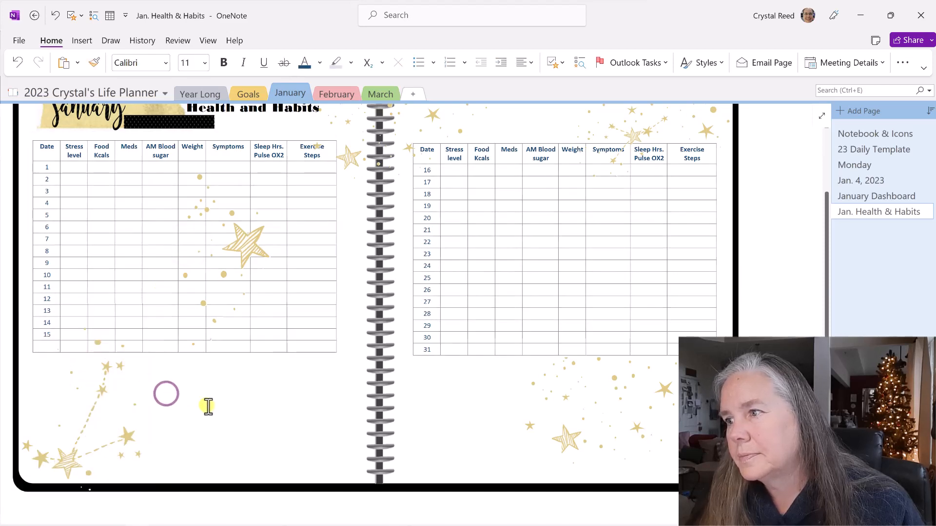
pyautogui.scroll(-1, 209, 406)
pyautogui.scroll(2, 209, 404)
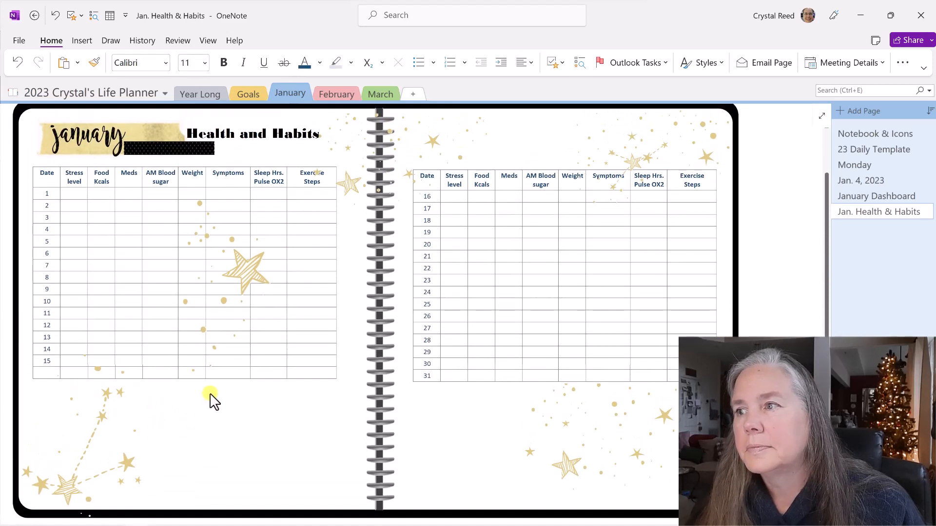
# Move the star cluster covering the days 1 to 15 table downward and rotate it 90 degrees to the left.
pyautogui.scroll(-1, 210, 400)
pyautogui.click(248, 252)
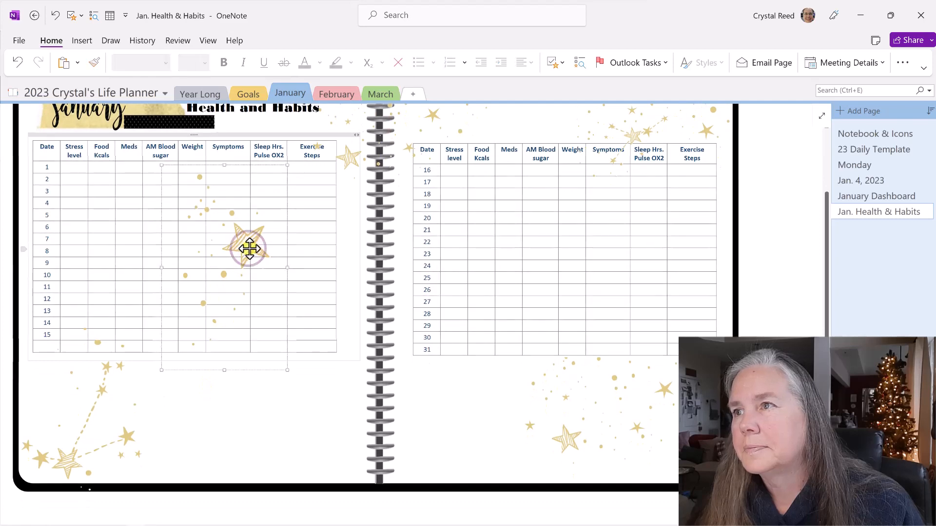
pyautogui.moveTo(252, 248); pyautogui.dragTo(290, 350)
pyautogui.rightClick(291, 351)
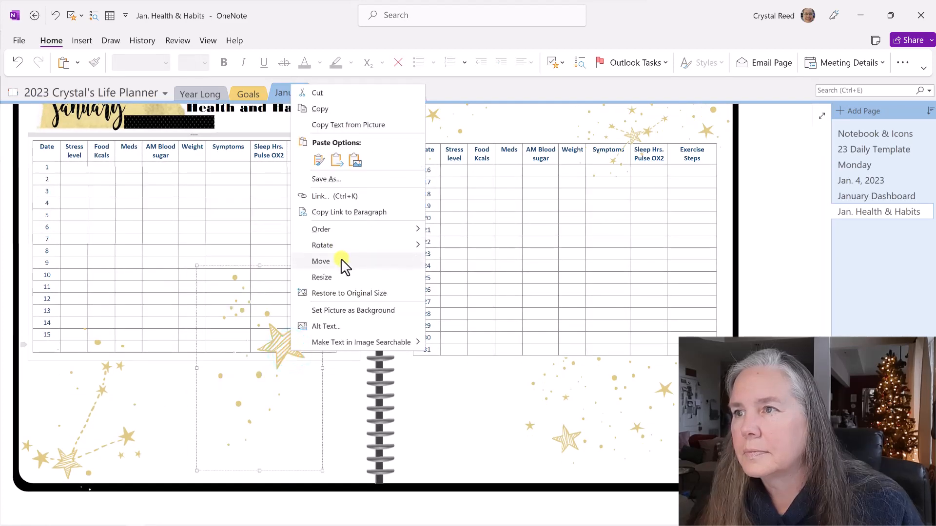
pyautogui.moveTo(372, 246)
pyautogui.click(446, 258)
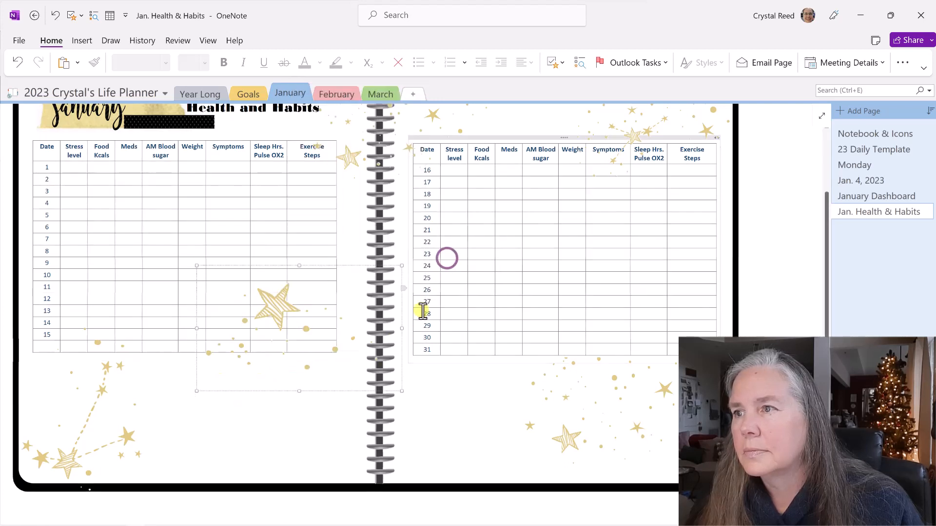
# Shrink the rotated star cluster and move it below the days 1 to 15 table, against the bottom of the spiral binding.
pyautogui.click(275, 309)
pyautogui.moveTo(283, 325); pyautogui.dragTo(281, 403)
pyautogui.moveTo(397, 363); pyautogui.dragTo(364, 380)
pyautogui.moveTo(288, 414); pyautogui.dragTo(359, 405)
pyautogui.moveTo(444, 372); pyautogui.dragTo(393, 390)
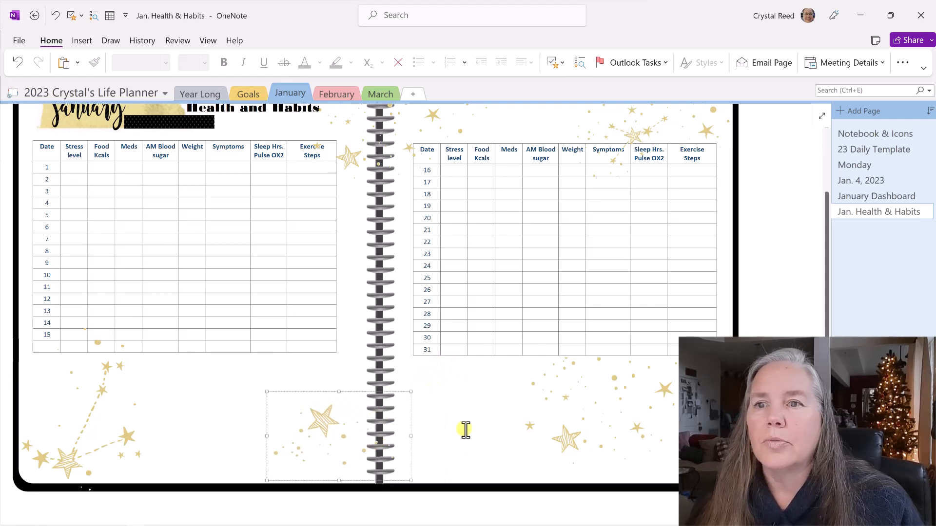
pyautogui.click(448, 418)
pyautogui.scroll(1, 516, 380)
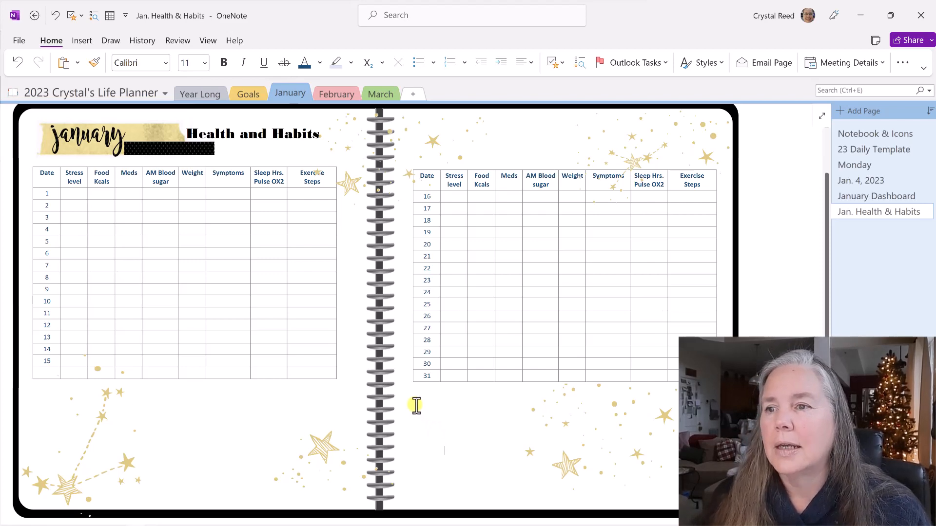
# Add a note beside the planner headed "Health Goals" listing "8 Fruits and Veg", "8 K steps", "8 Hrs. Sleep" and "8 Glasses of Water".
pyautogui.click(769, 171)
pyautogui.write('H')
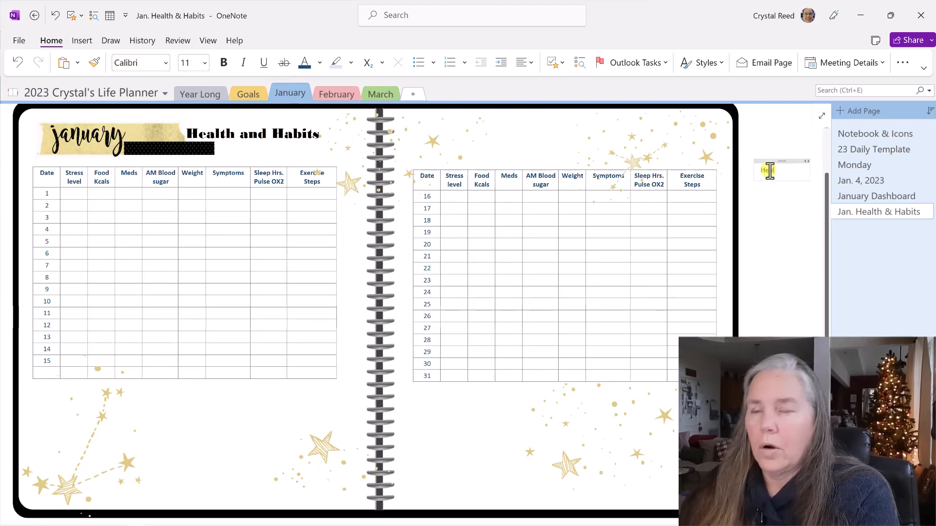
pyautogui.write('ealth G')
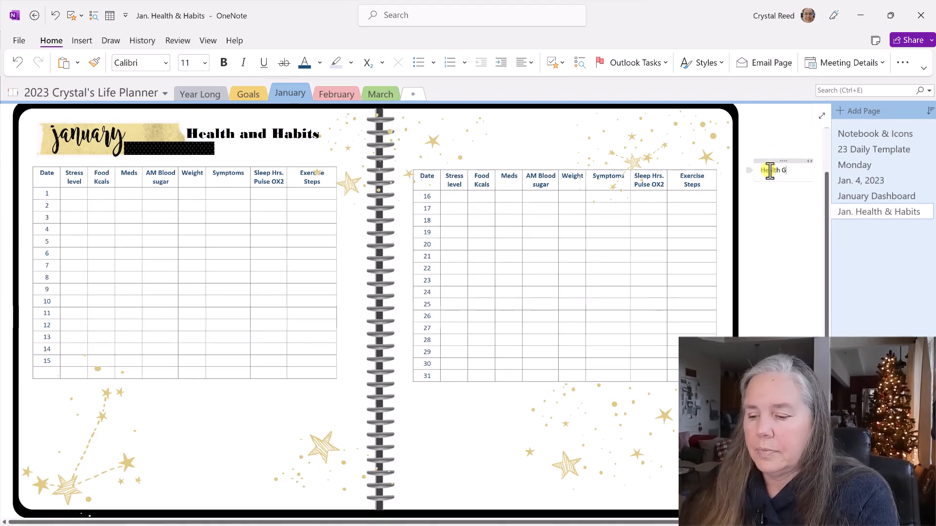
pyautogui.write('oals')
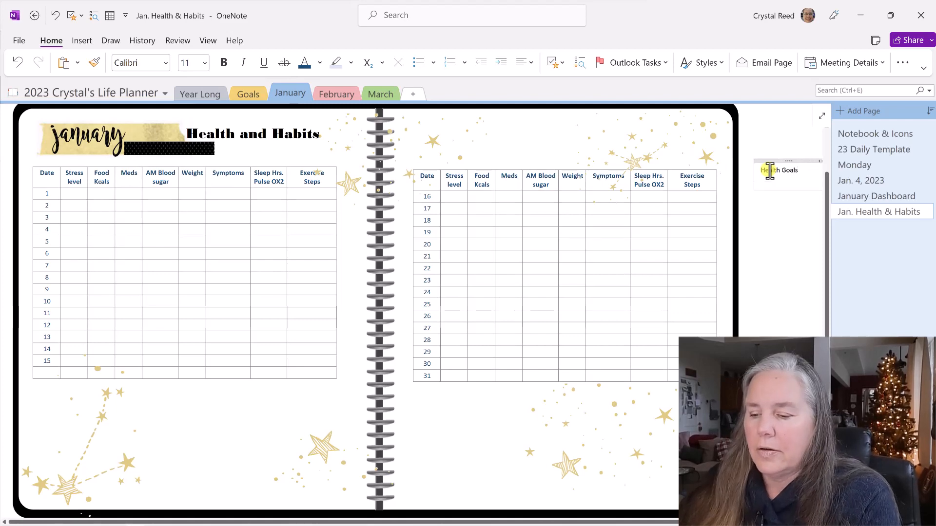
pyautogui.press('Return')
pyautogui.write('8')
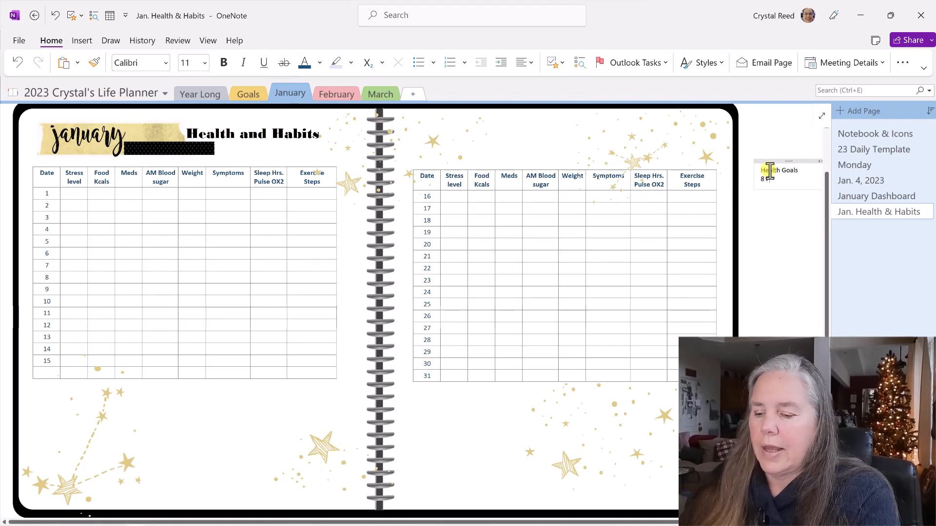
pyautogui.write(' Habits and ')
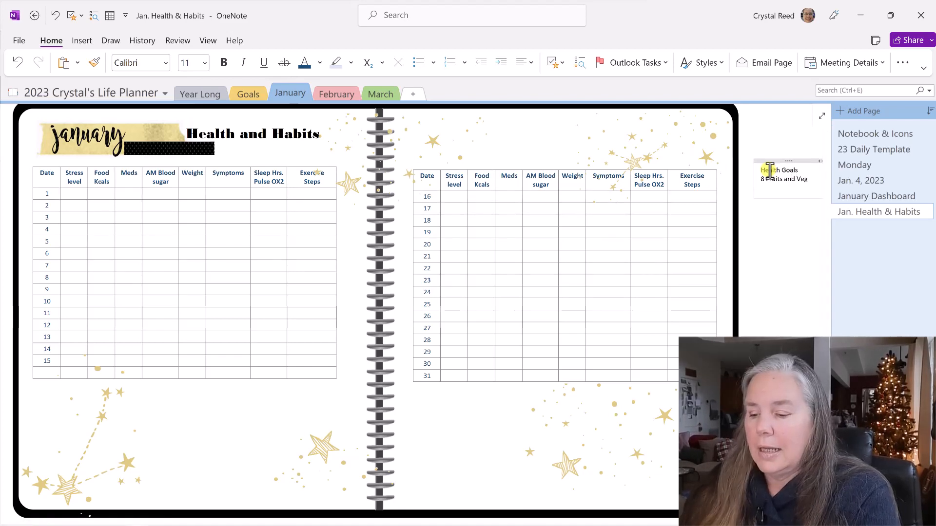
pyautogui.write('8 K')
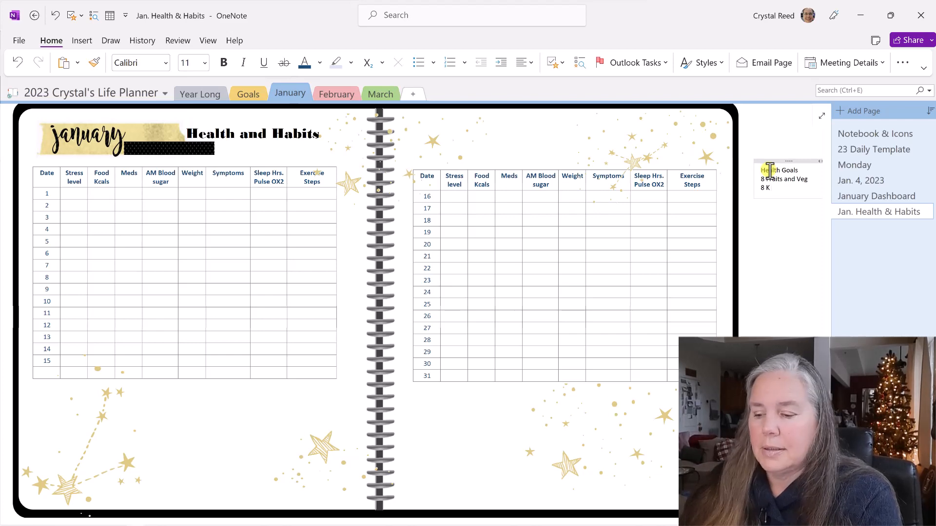
pyautogui.write('8 Hrs. Sleep')
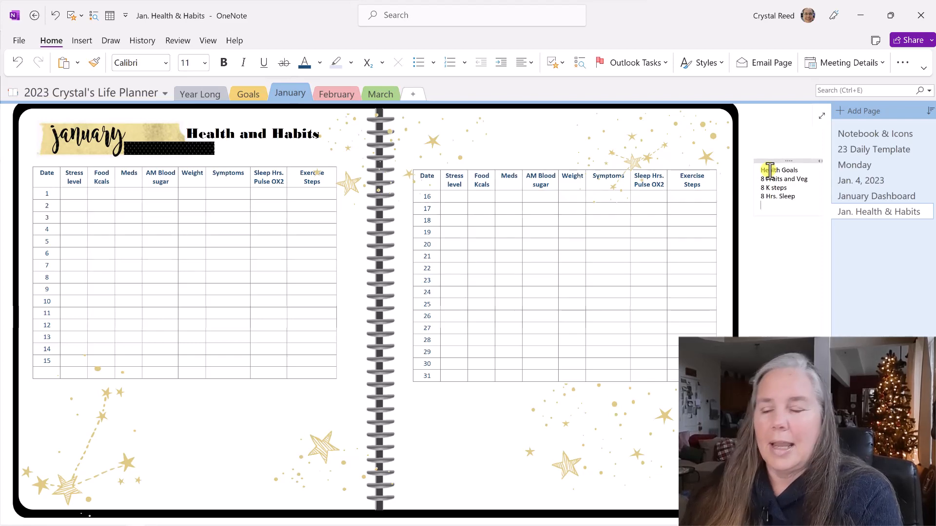
pyautogui.write('8 Glasses of Water')
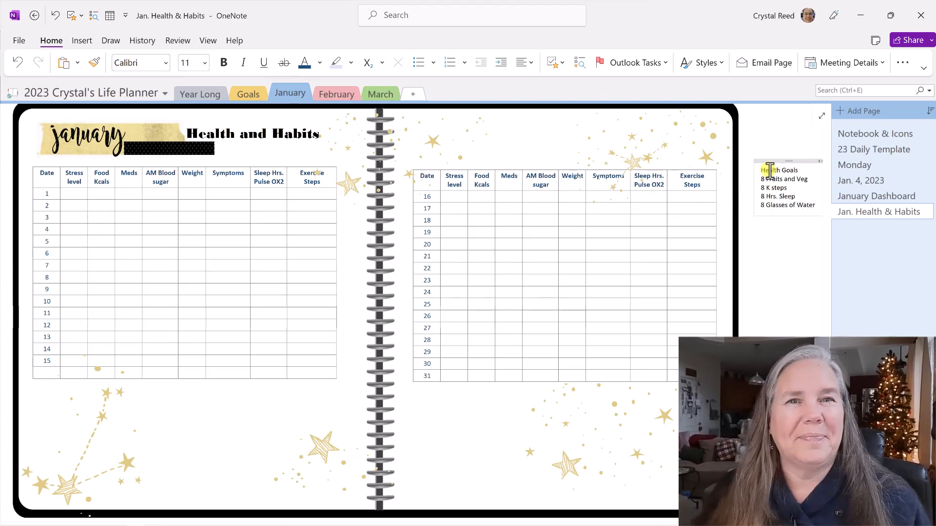
# Format the Health Goals heading as blue 18-point text and move the note below the days 16 to 31 table.
pyautogui.moveTo(802, 170); pyautogui.dragTo(760, 170)
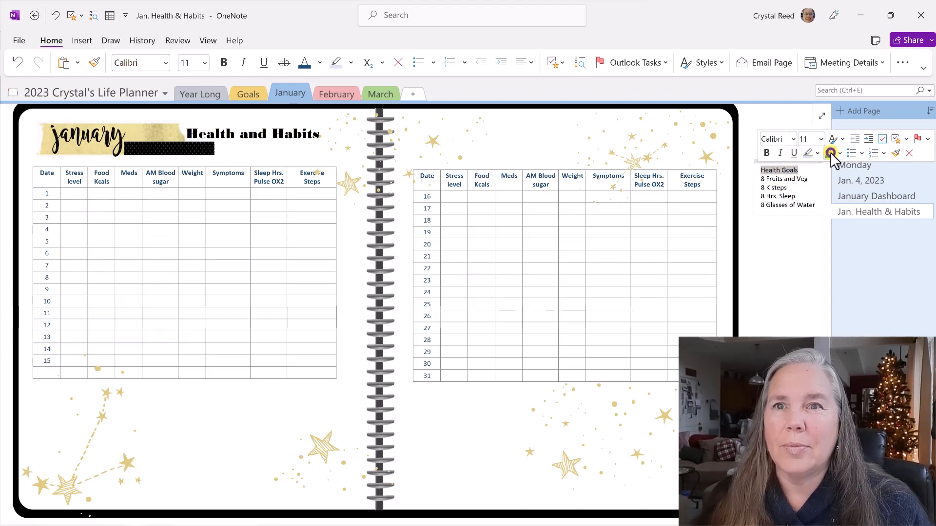
pyautogui.click(821, 140)
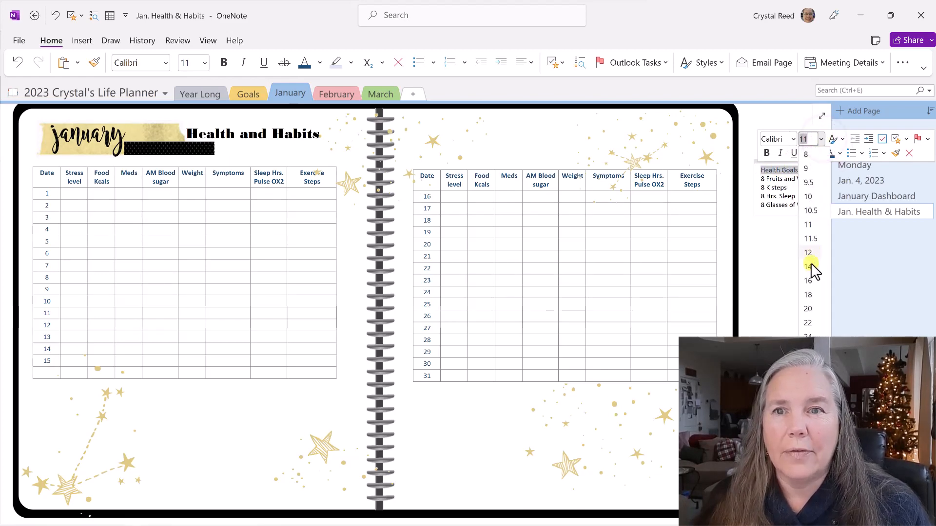
pyautogui.click(809, 295)
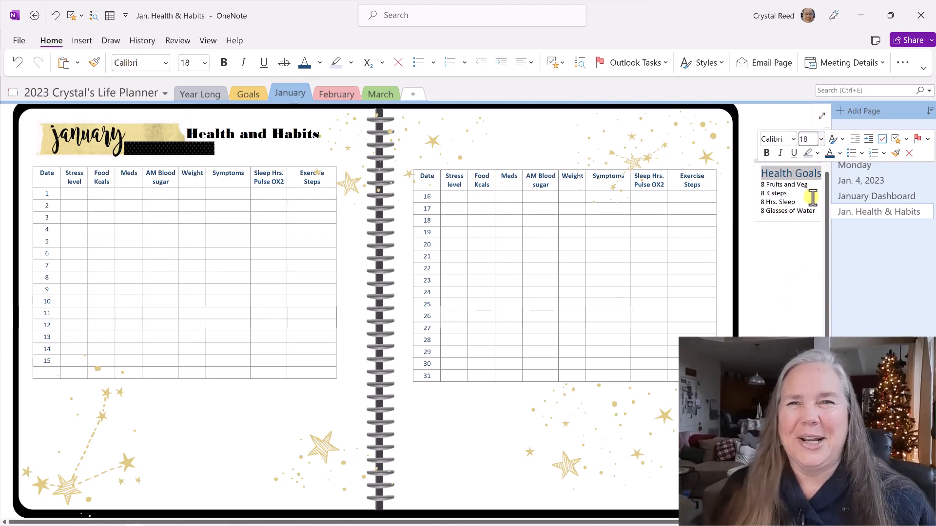
pyautogui.click(805, 295)
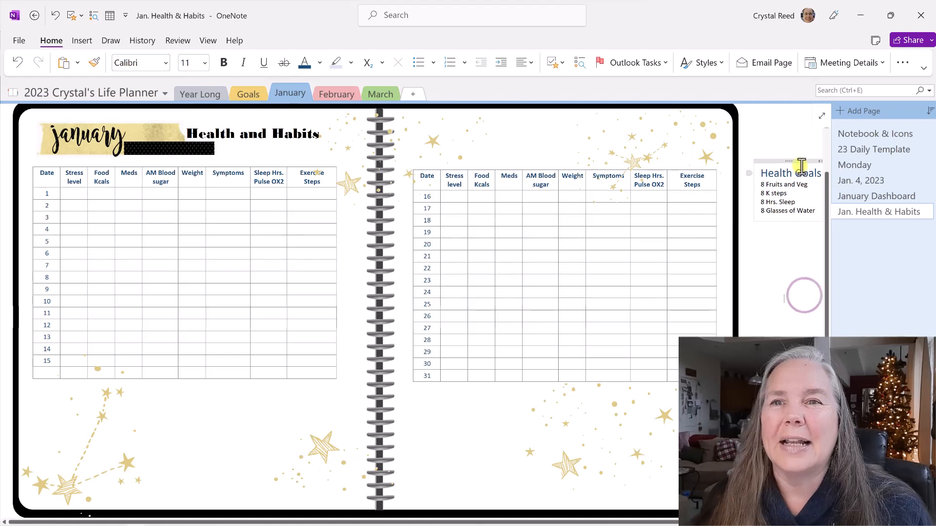
pyautogui.moveTo(790, 159)
pyautogui.mouseDown()
pyautogui.moveTo(425, 389)
pyautogui.moveTo(436, 388)
pyautogui.mouseUp()
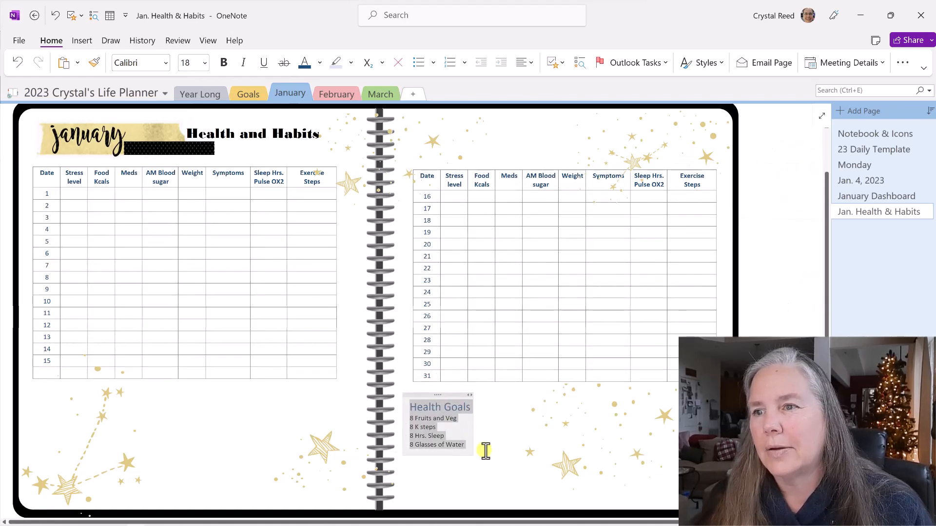
pyautogui.click(464, 443)
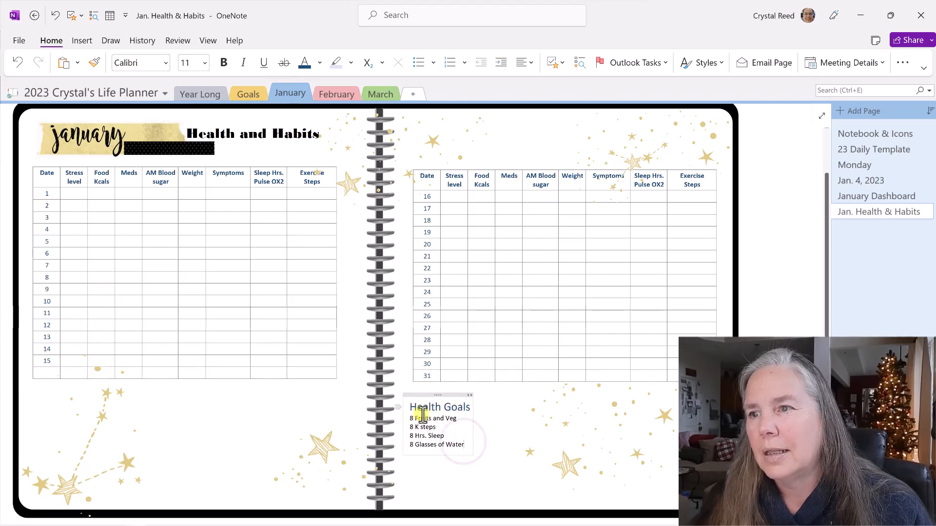
# Set the Health Goals heading to 20 points and widen the note so the heading fits on one line.
pyautogui.moveTo(411, 408); pyautogui.dragTo(473, 410)
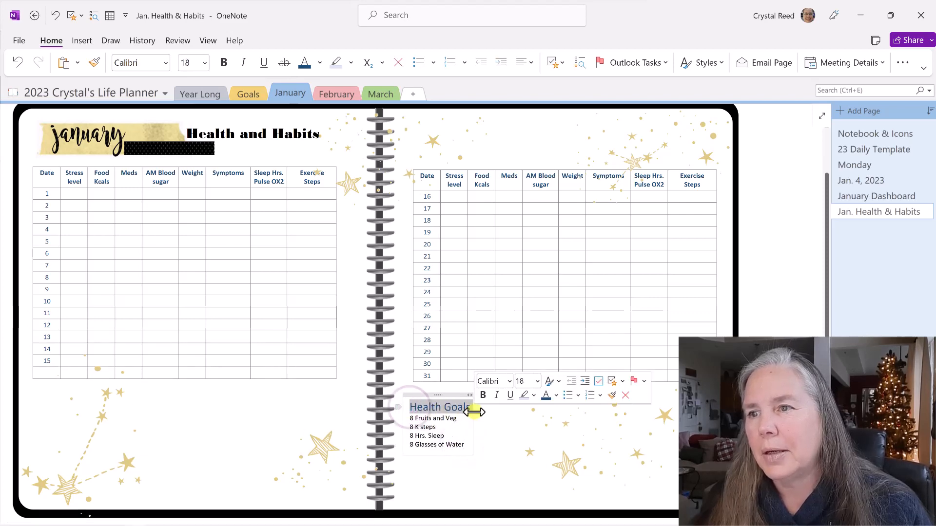
pyautogui.click(537, 381)
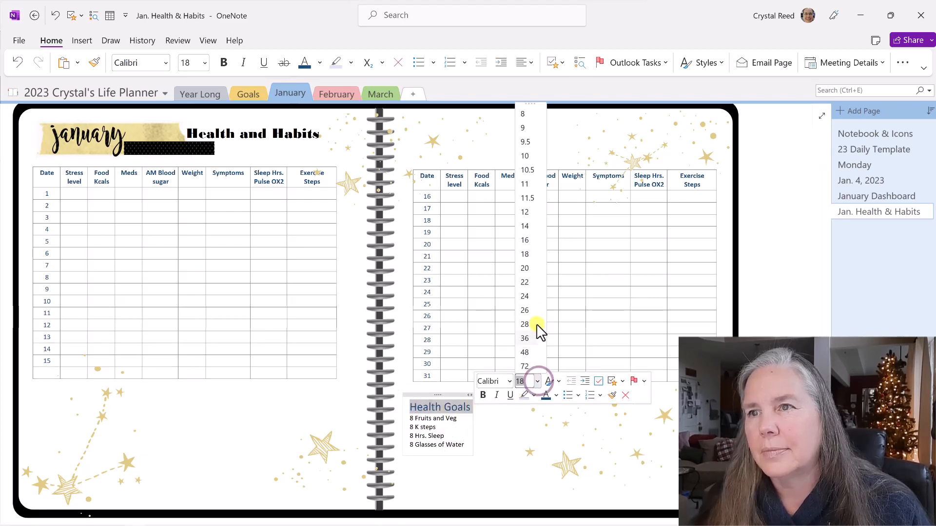
pyautogui.click(525, 268)
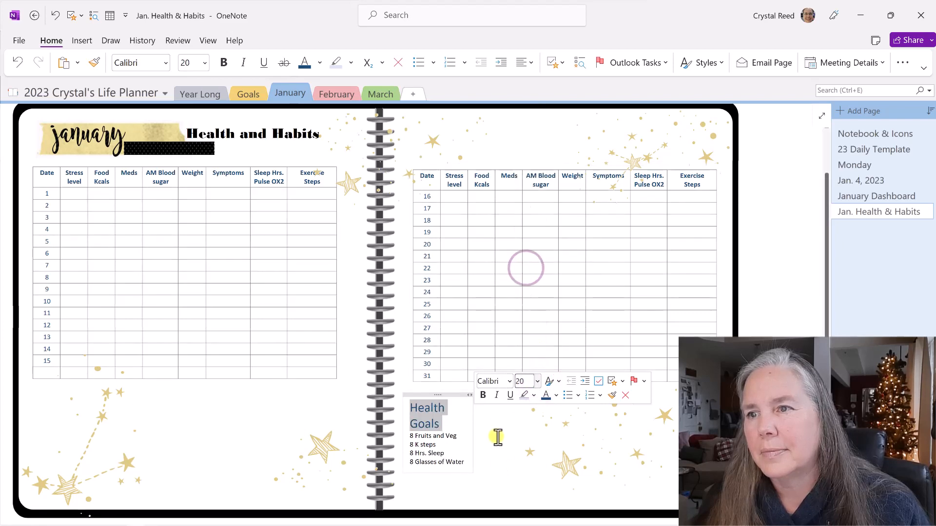
pyautogui.moveTo(468, 397); pyautogui.dragTo(490, 397)
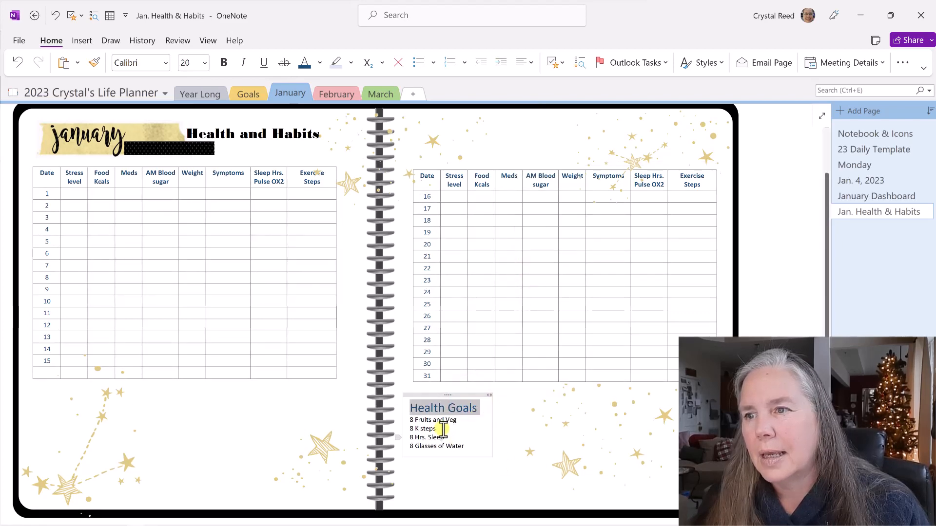
# Set the four goal lines under the Health Goals heading to 16 points.
pyautogui.click(469, 446)
pyautogui.keyDown('shift'); pyautogui.click(412, 422); pyautogui.keyUp('shift')
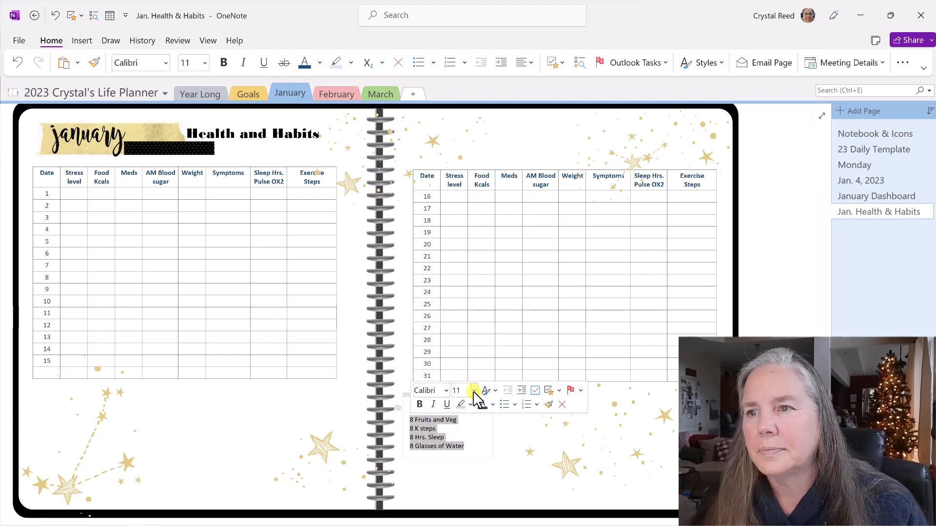
pyautogui.click(473, 390)
pyautogui.click(462, 250)
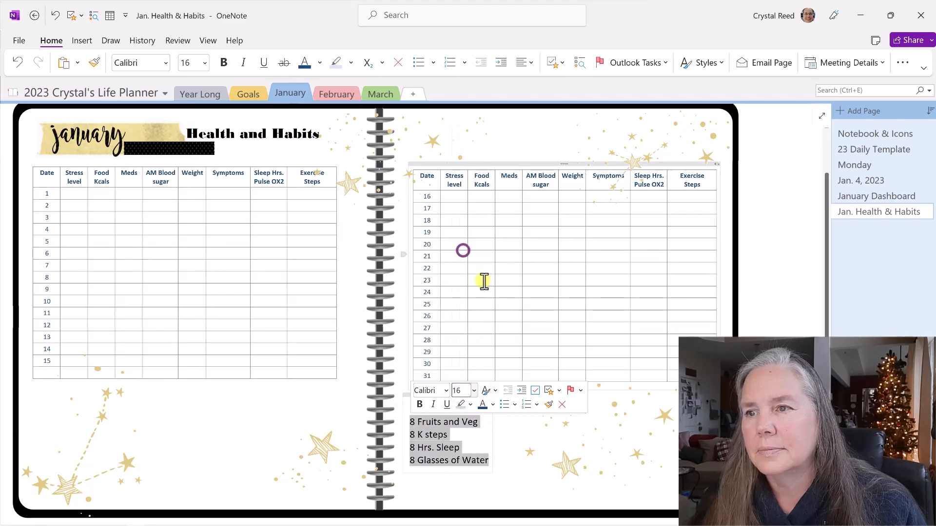
pyautogui.click(492, 461)
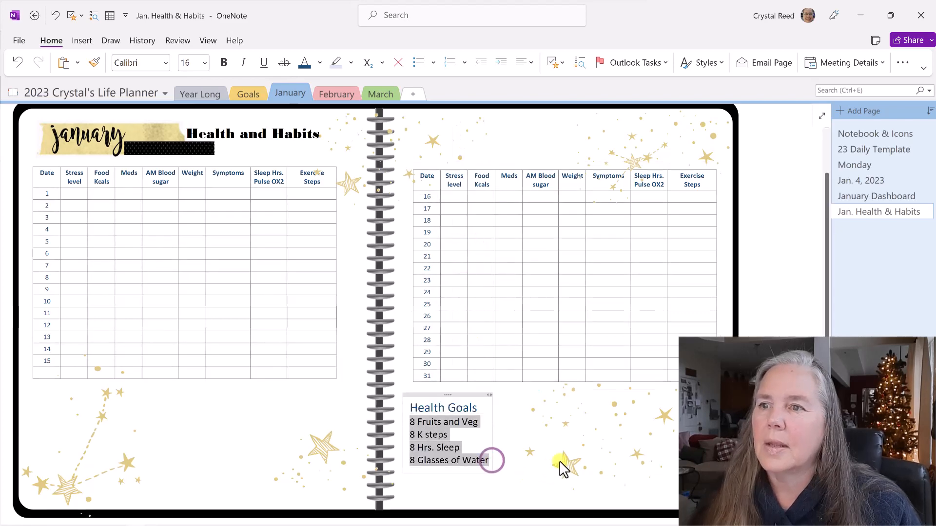
pyautogui.click(579, 431)
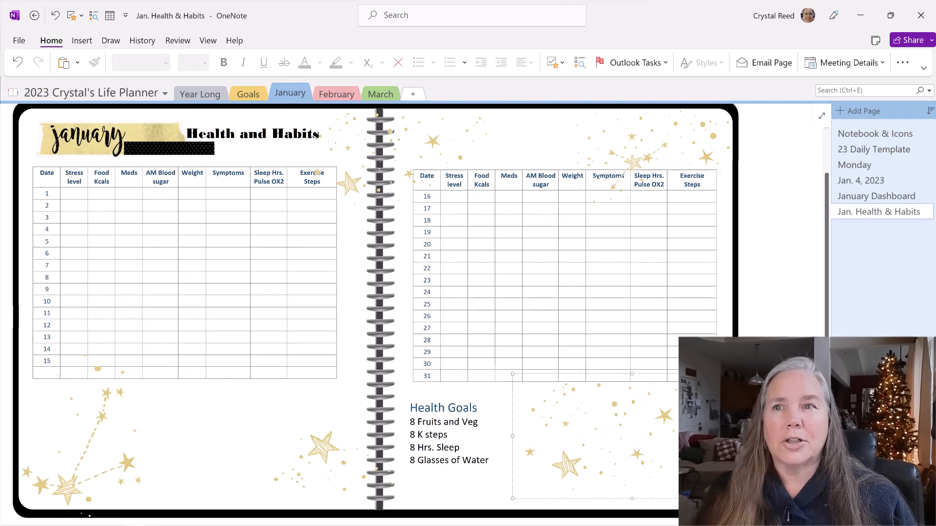
pyautogui.click(773, 330)
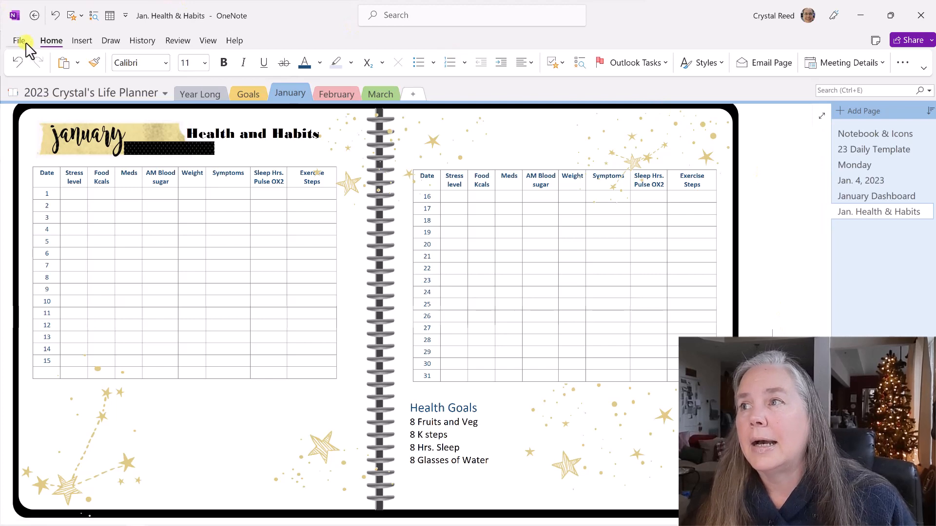
# Open the Dec section of the 2022 life planner notebook and look through its page list.
pyautogui.click(83, 92)
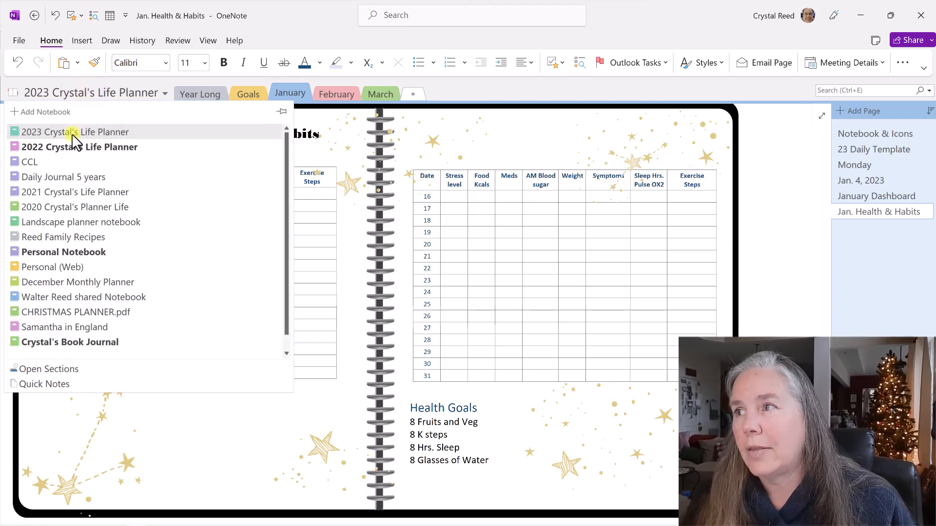
pyautogui.click(74, 147)
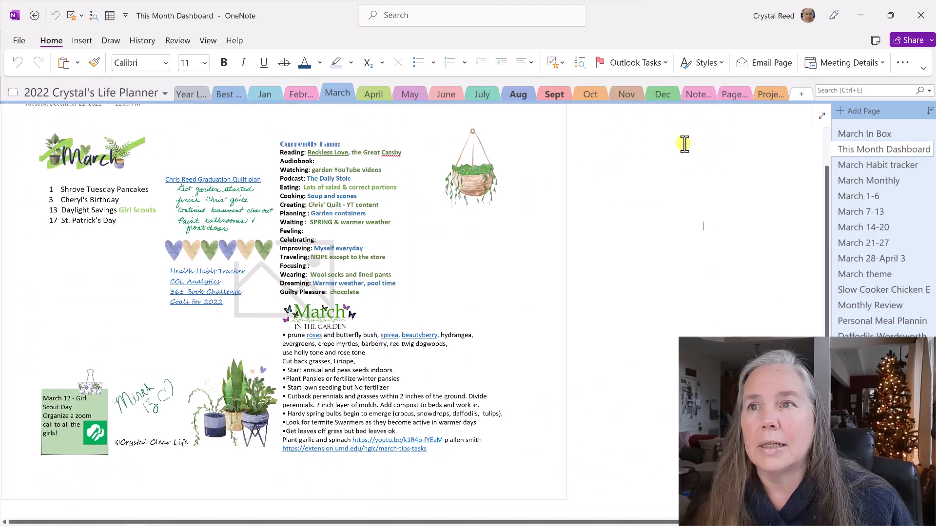
pyautogui.click(667, 94)
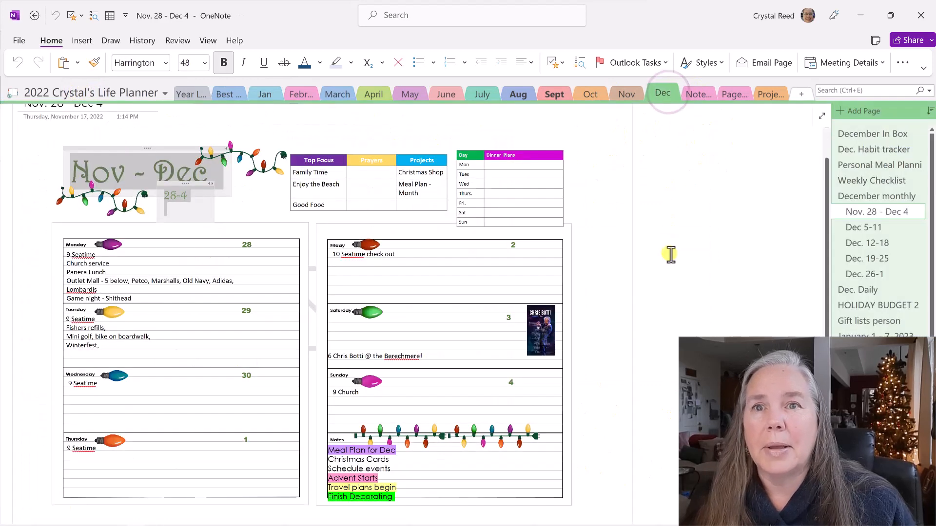
pyautogui.scroll(-3, 860, 212)
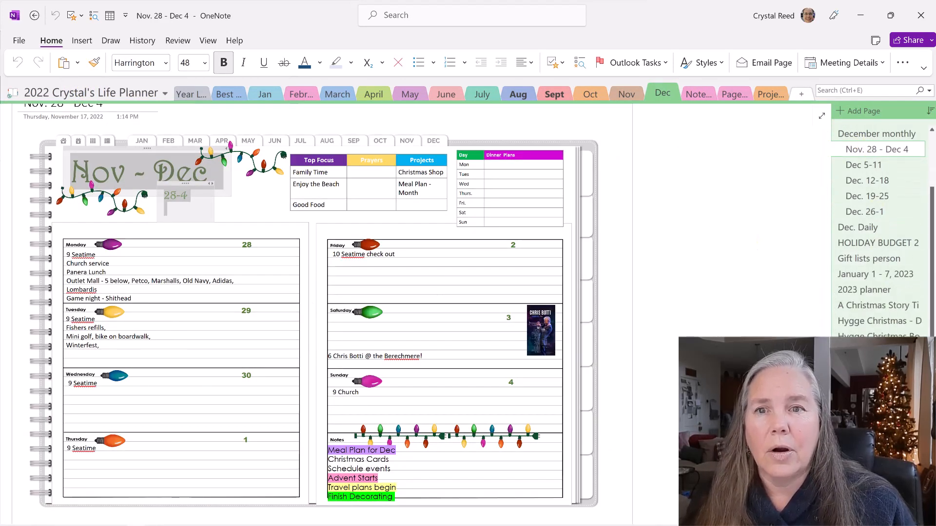
pyautogui.scroll(3, 866, 266)
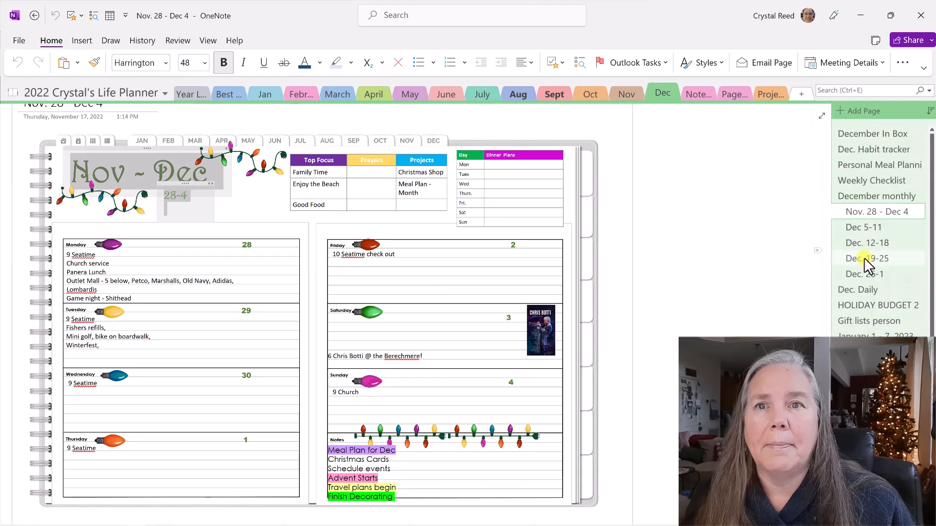
# Move the Personal Meal Planning Page from the 2022 planner's Dec section to the January section of the 2023 planner.
pyautogui.click(888, 165)
pyautogui.rightClick(888, 161)
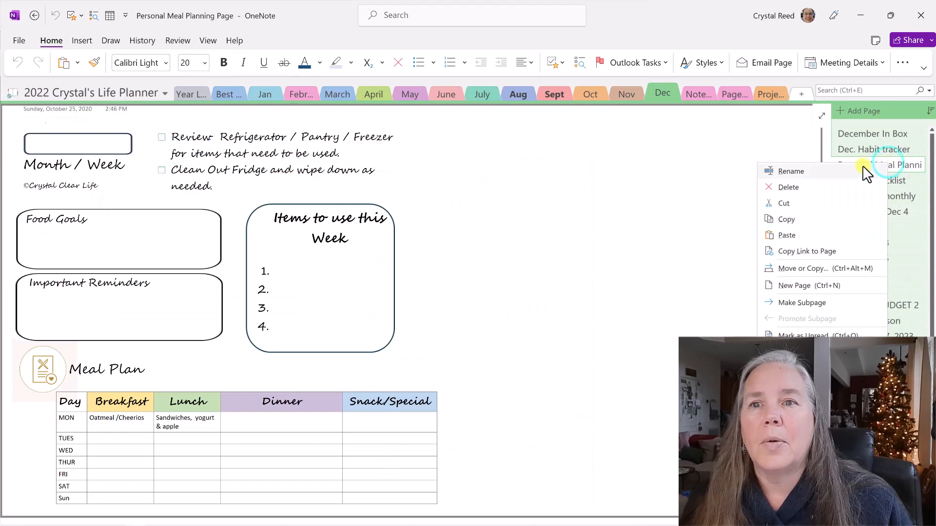
pyautogui.click(817, 268)
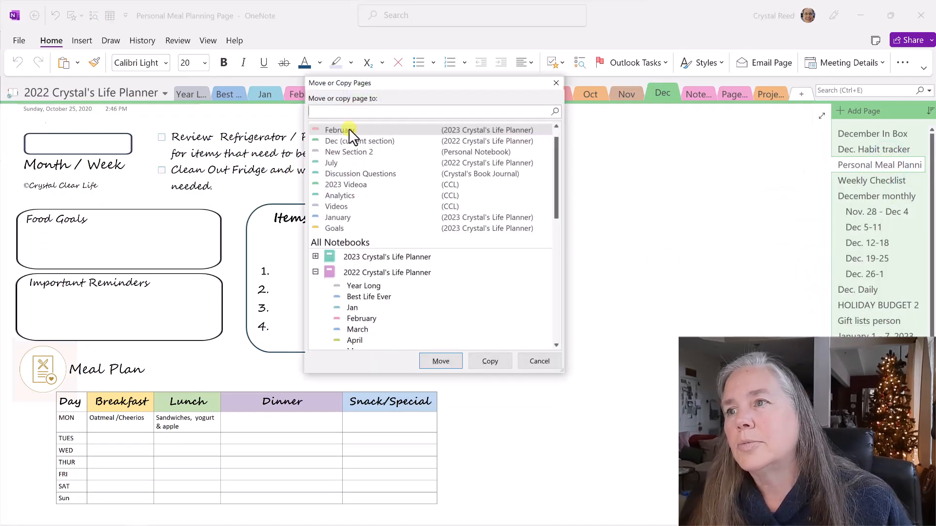
pyautogui.scroll(-1, 363, 249)
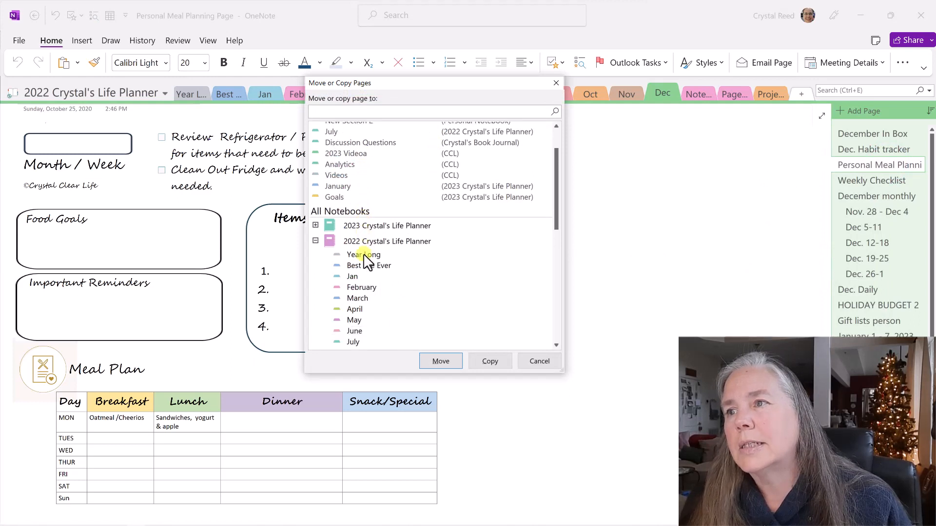
pyautogui.click(316, 241)
pyautogui.click(316, 225)
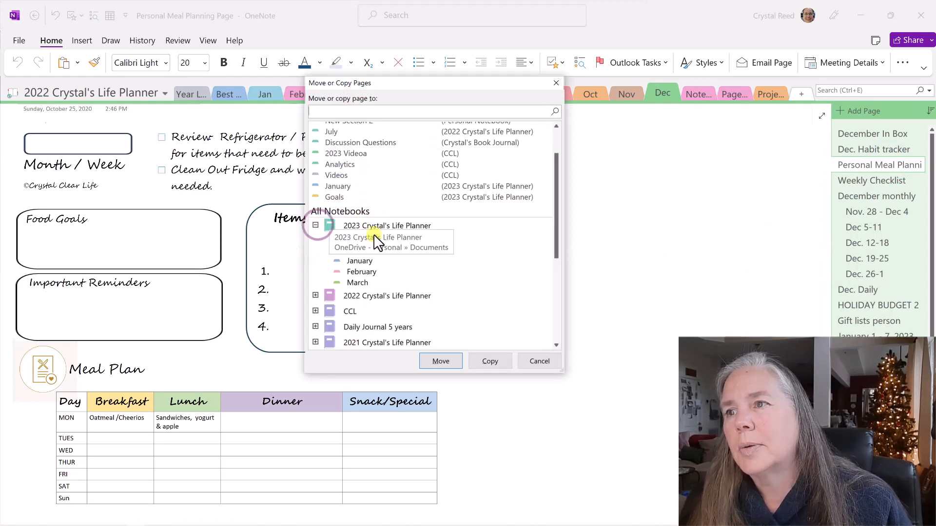
pyautogui.click(366, 260)
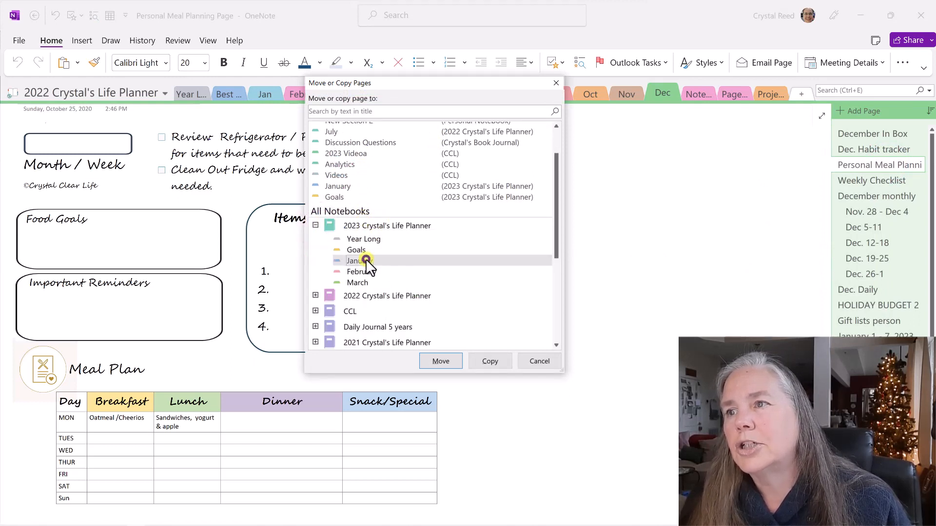
pyautogui.click(440, 361)
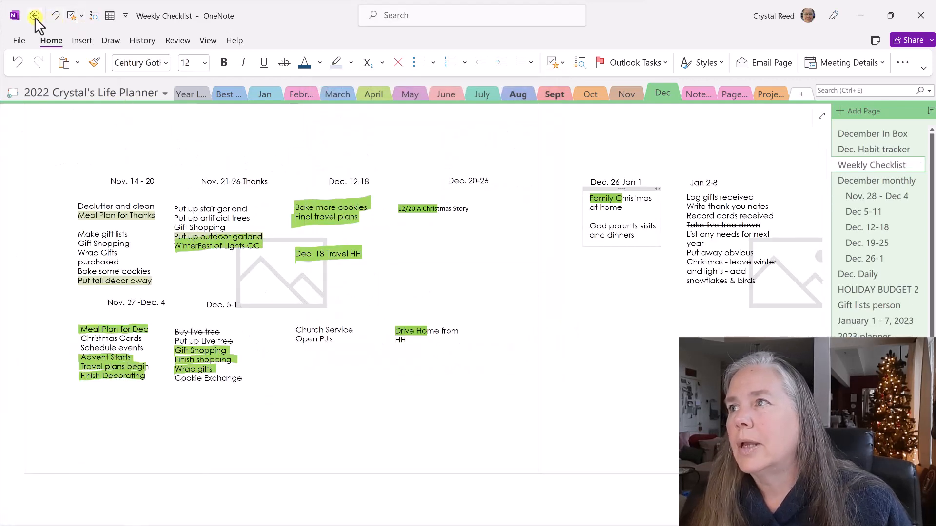
# Switch to the 2023 life planner notebook and open the Personal Meal Planning Page in its January section.
pyautogui.click(57, 90)
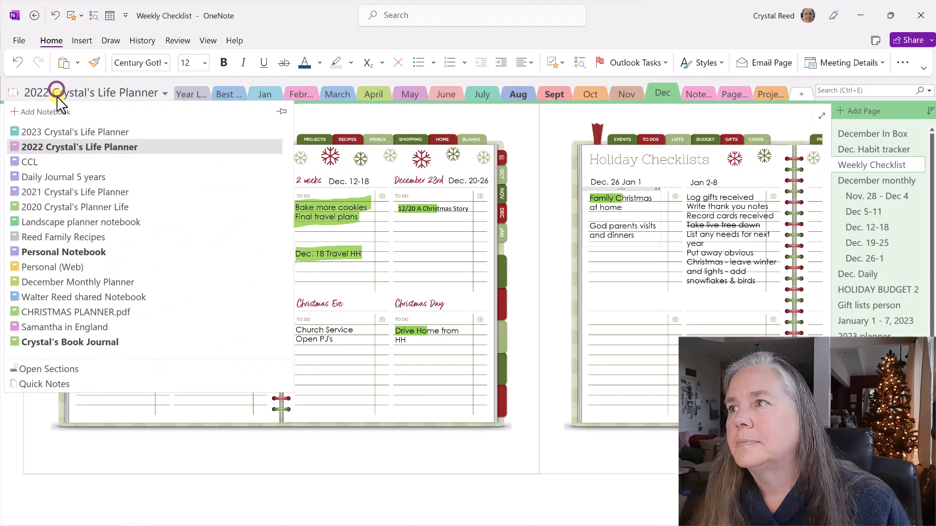
pyautogui.click(60, 131)
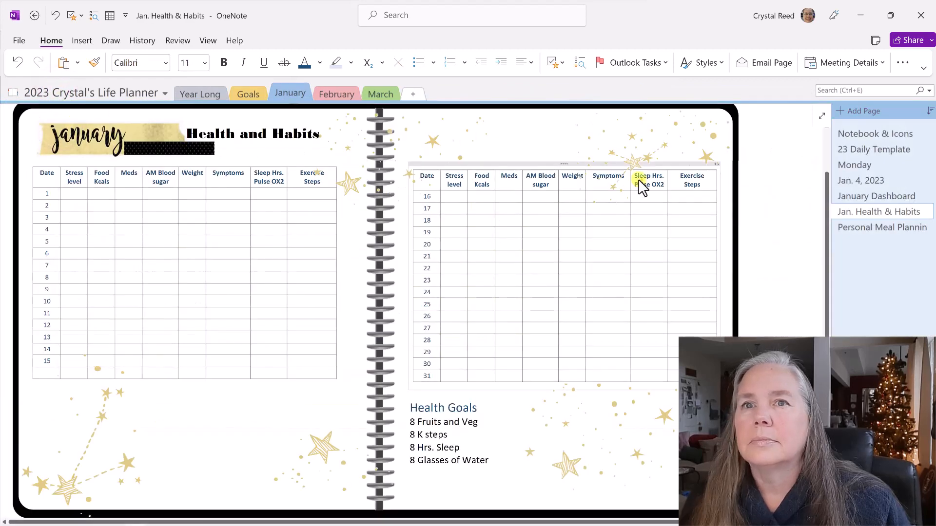
pyautogui.click(860, 227)
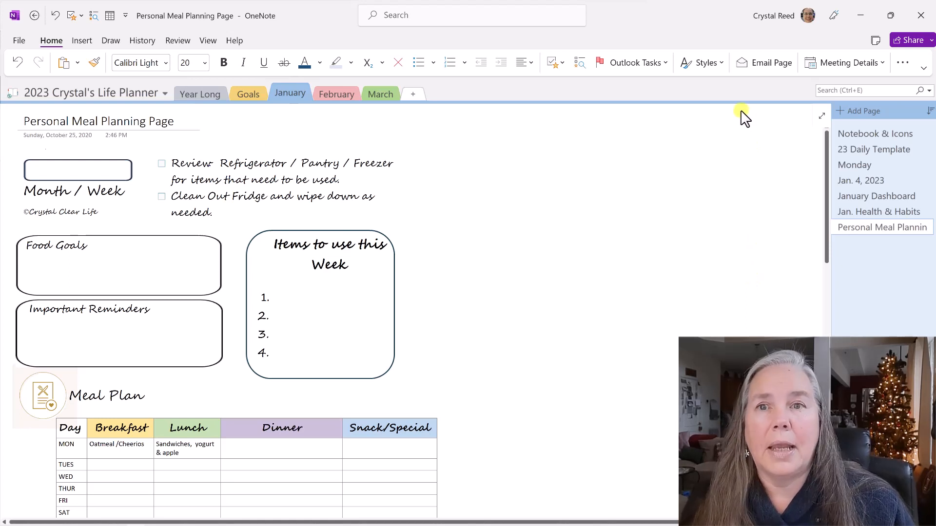
# Copy the Jan. Health & Habits page into the January section of the 2023 planner.
pyautogui.click(865, 212)
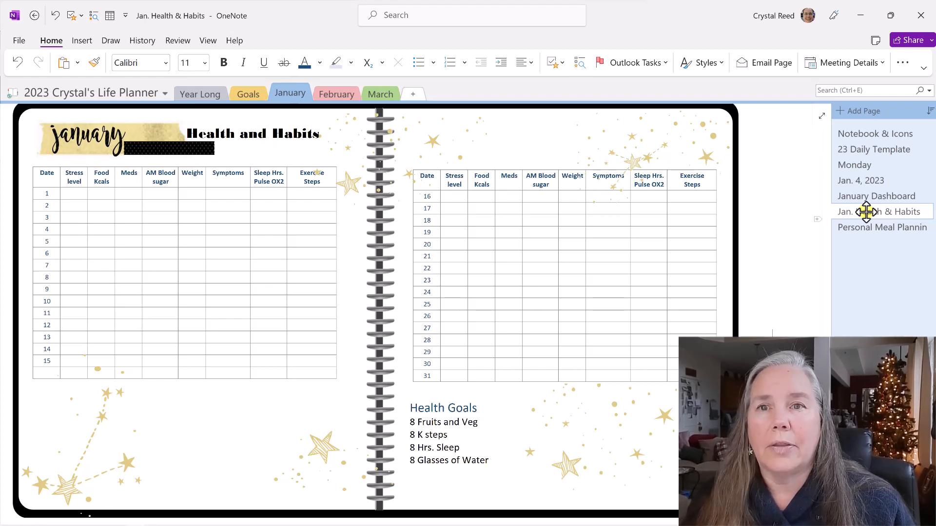
pyautogui.rightClick(866, 212)
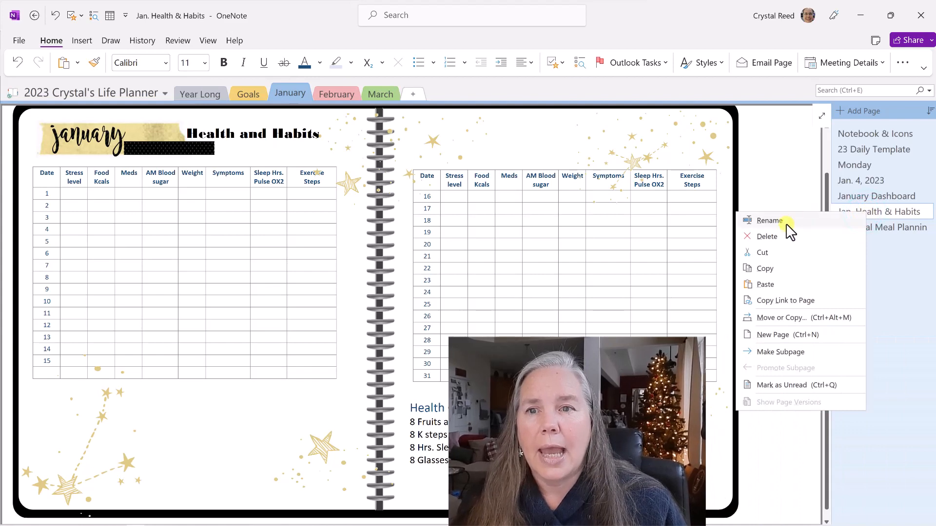
pyautogui.click(776, 318)
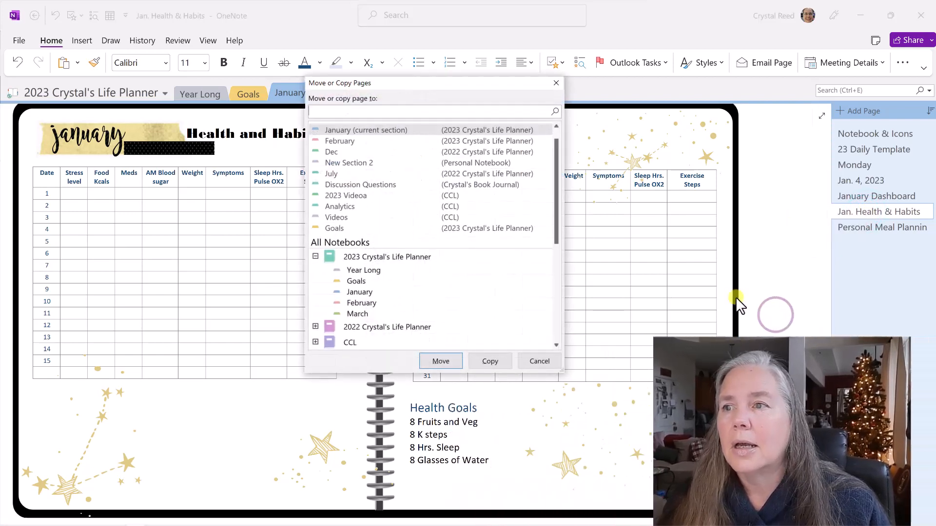
pyautogui.click(358, 292)
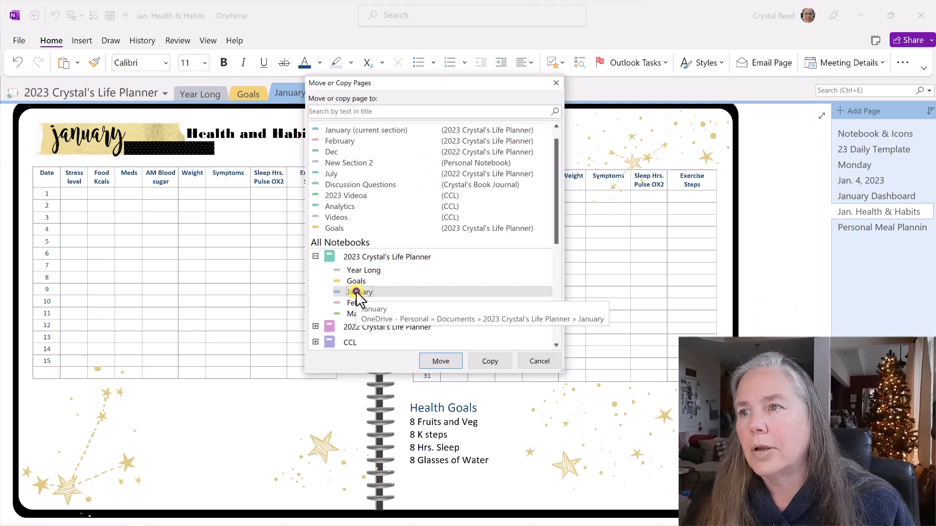
pyautogui.click(490, 361)
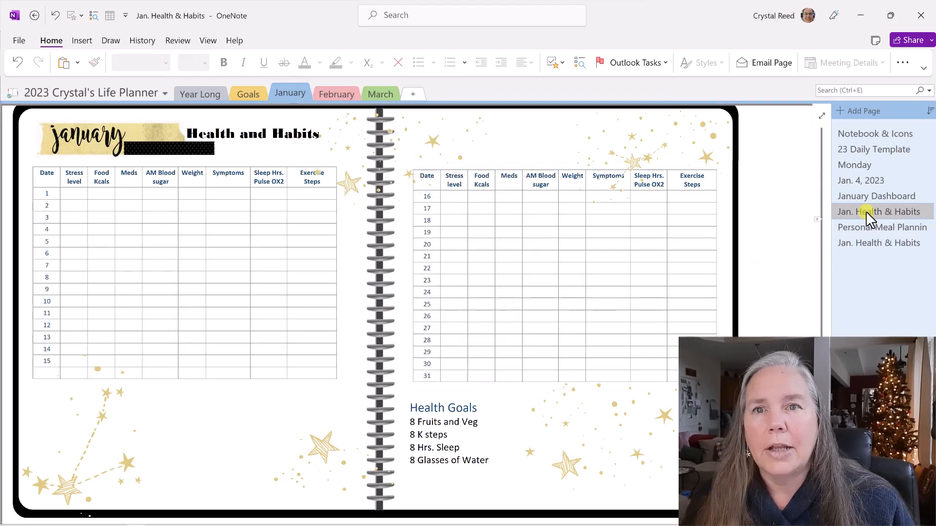
# Retitle the copied Jan. Health & Habits page as "Jan. In Box & Notes".
pyautogui.click(861, 245)
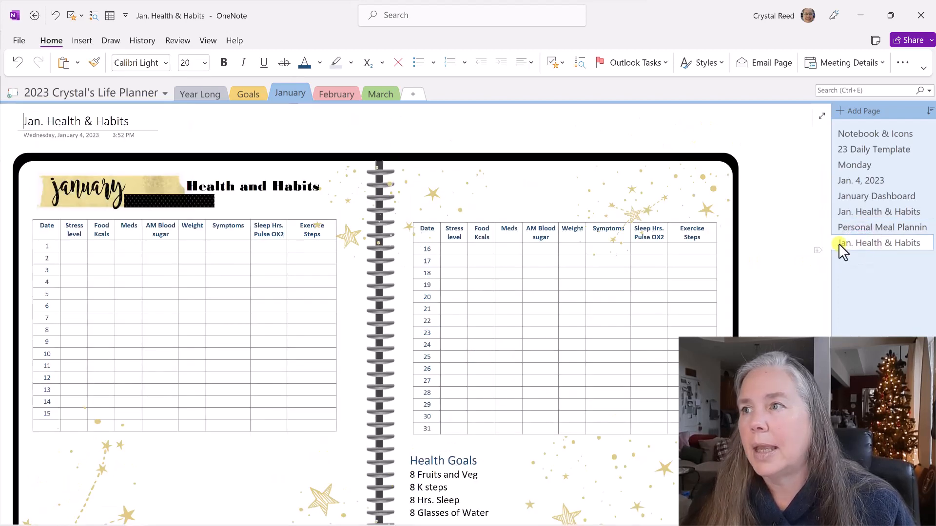
pyautogui.moveTo(147, 122); pyautogui.dragTo(46, 124)
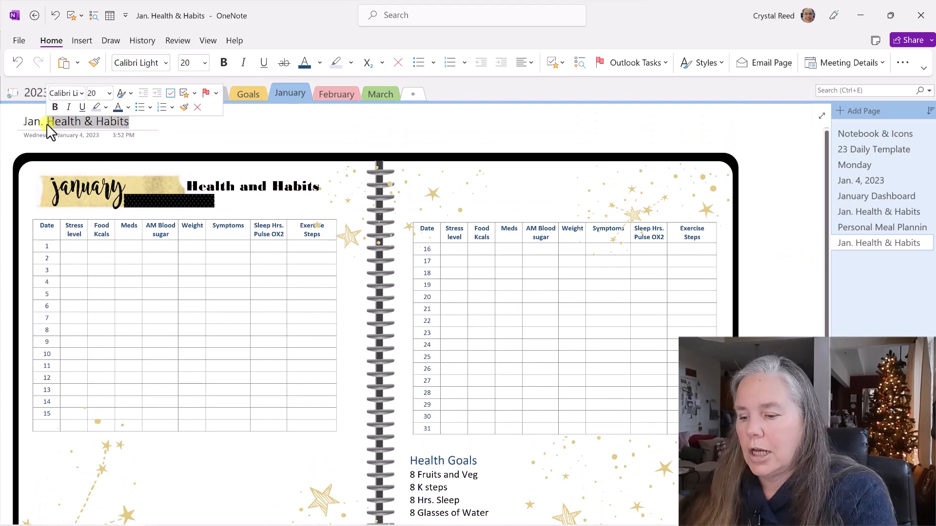
pyautogui.write('In Box %')
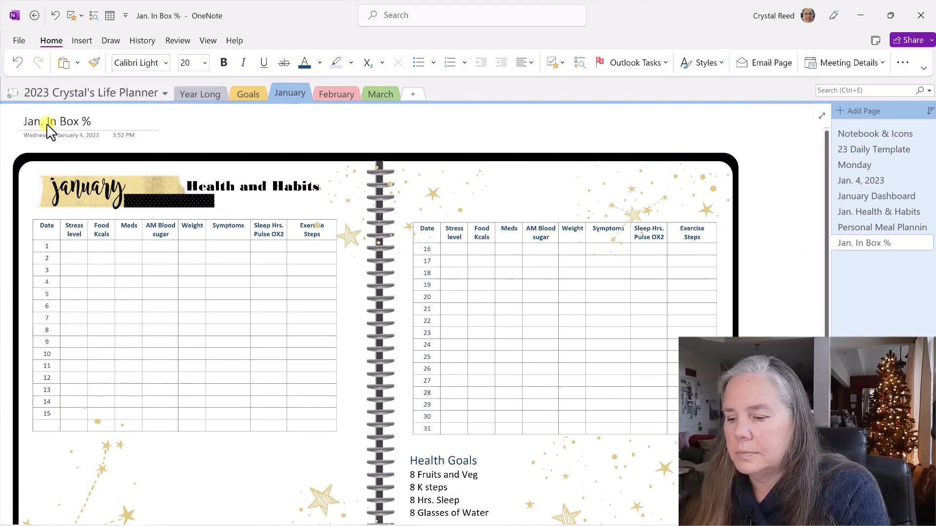
pyautogui.write('& Notes')
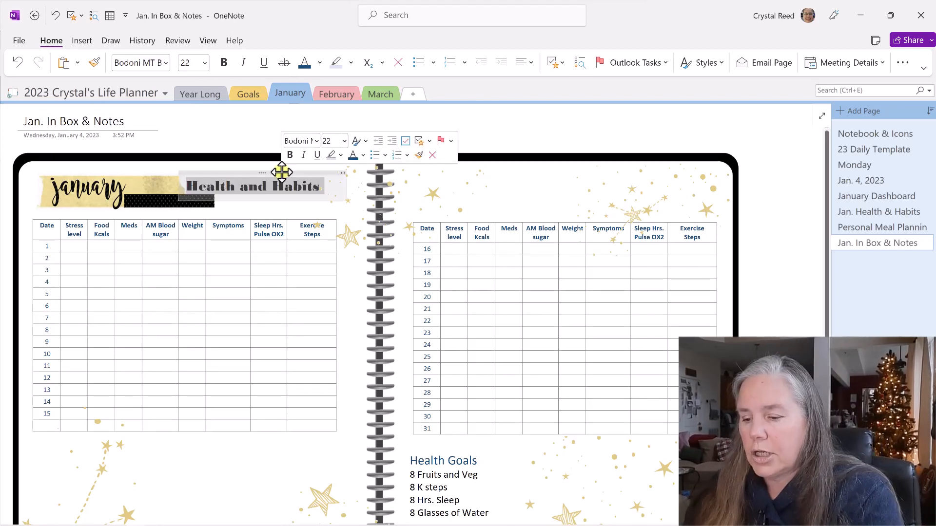
# Replace the Health and Habits heading with "In Box & Notes" and widen its note so it fits on one line.
pyautogui.press('BackSpace')
pyautogui.write('In B')
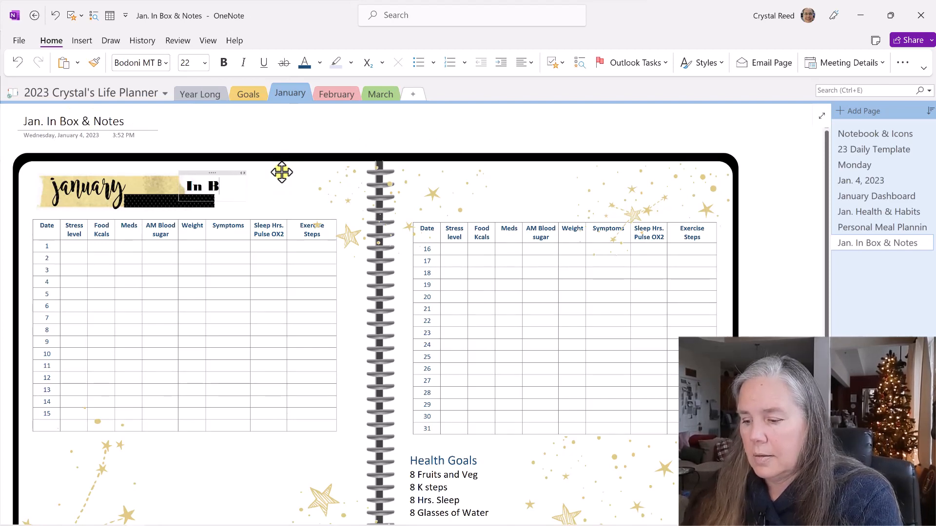
pyautogui.write('ox & Notes')
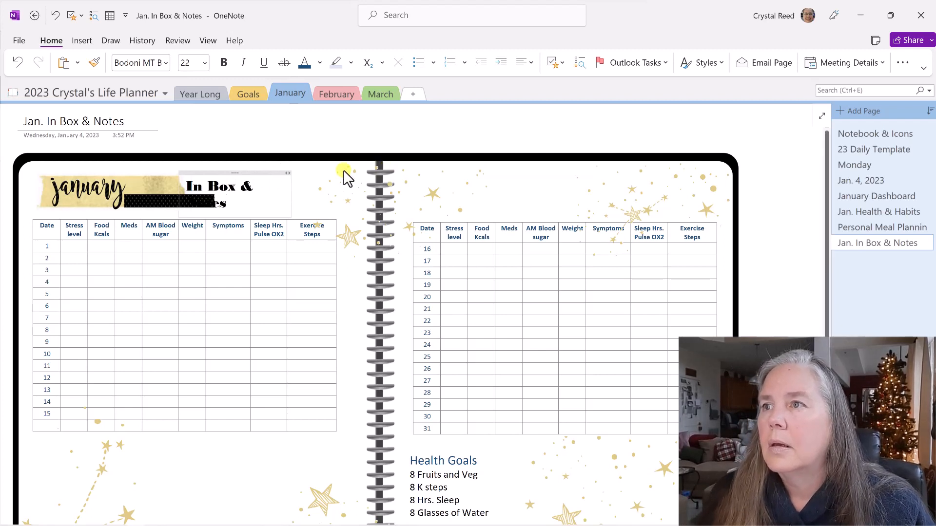
pyautogui.moveTo(287, 174); pyautogui.dragTo(312, 174)
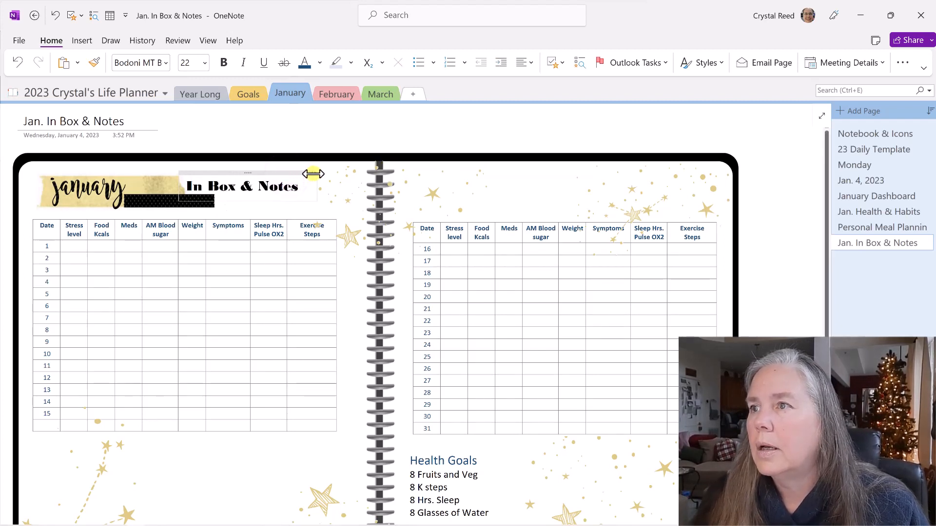
# Delete both day-tracking tables and the Health Goals note from the Jan. In Box & Notes page.
pyautogui.click(193, 214)
pyautogui.click(242, 215)
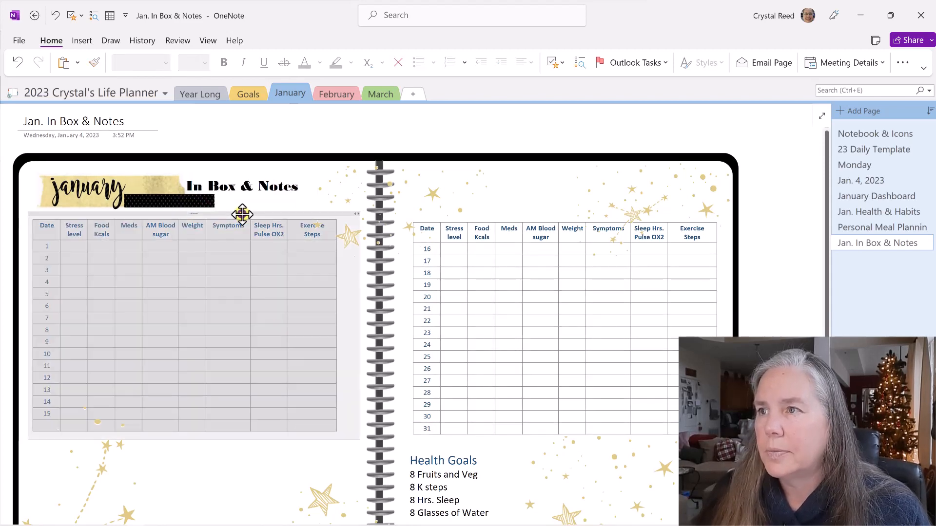
pyautogui.press('Delete')
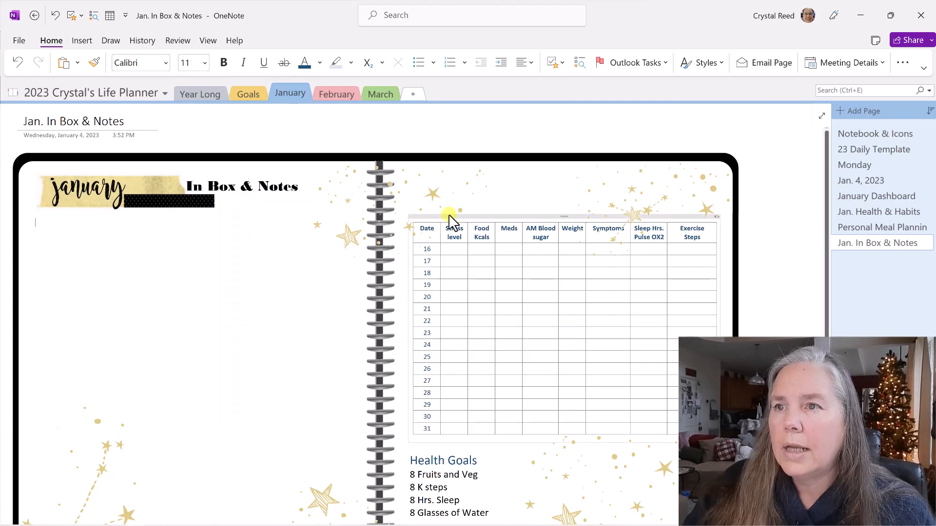
pyautogui.click(492, 217)
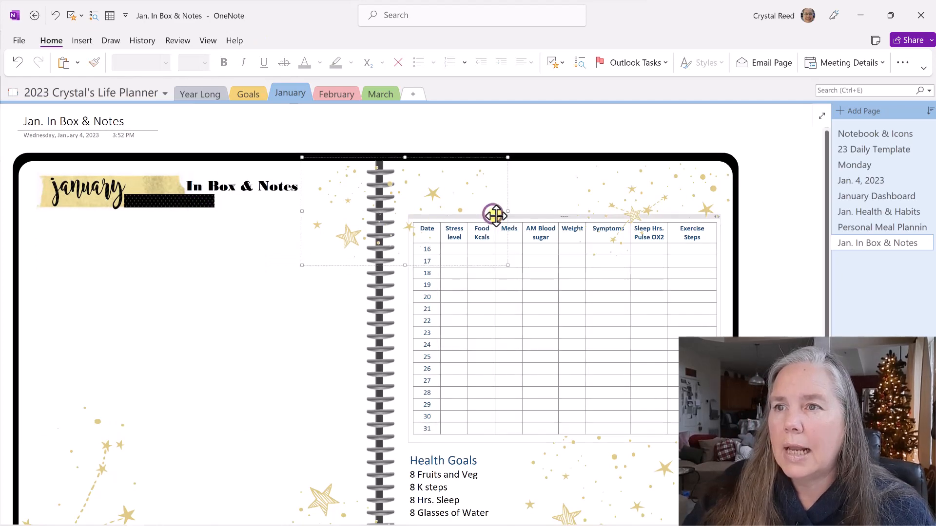
pyautogui.click(526, 217)
pyautogui.press('Delete')
pyautogui.click(454, 447)
pyautogui.press('Delete')
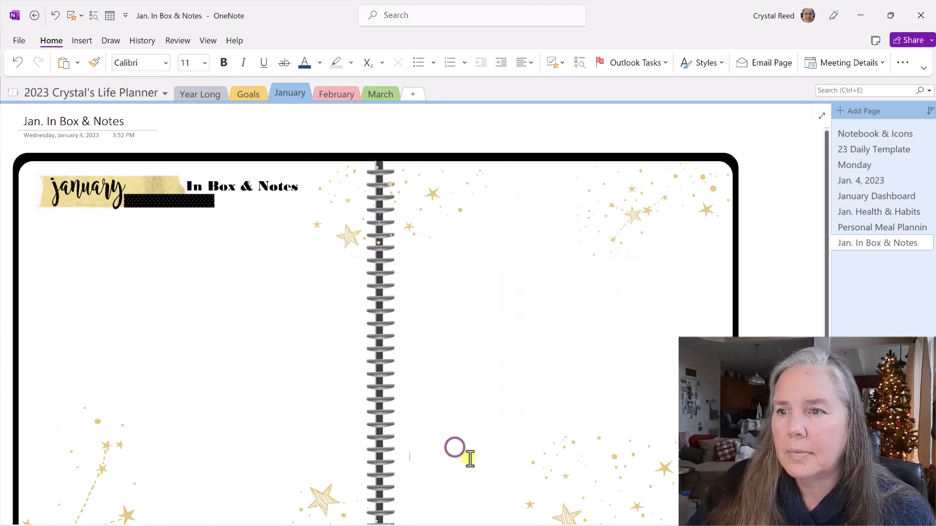
pyautogui.scroll(-3, 468, 457)
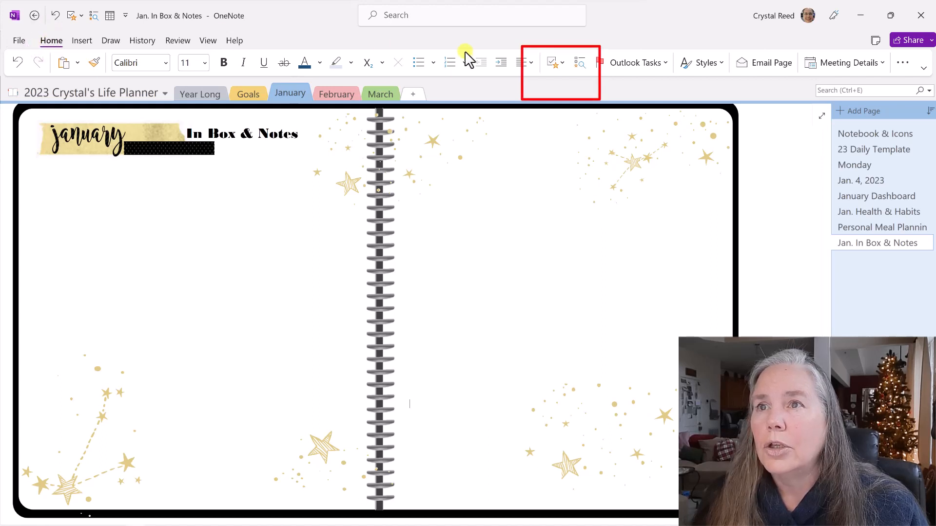
# Create an empty note tagged Holiday Task and place it below the January banner on the first planner page.
pyautogui.click(564, 63)
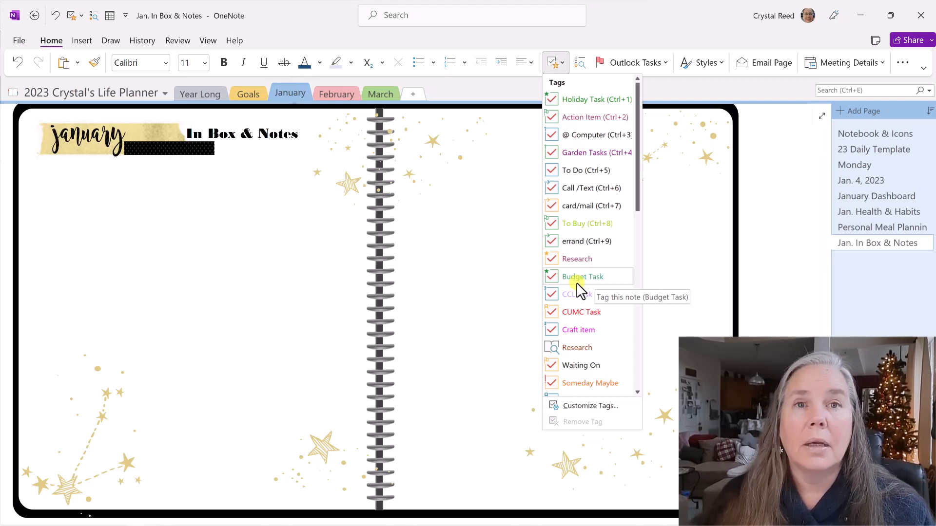
pyautogui.click(583, 98)
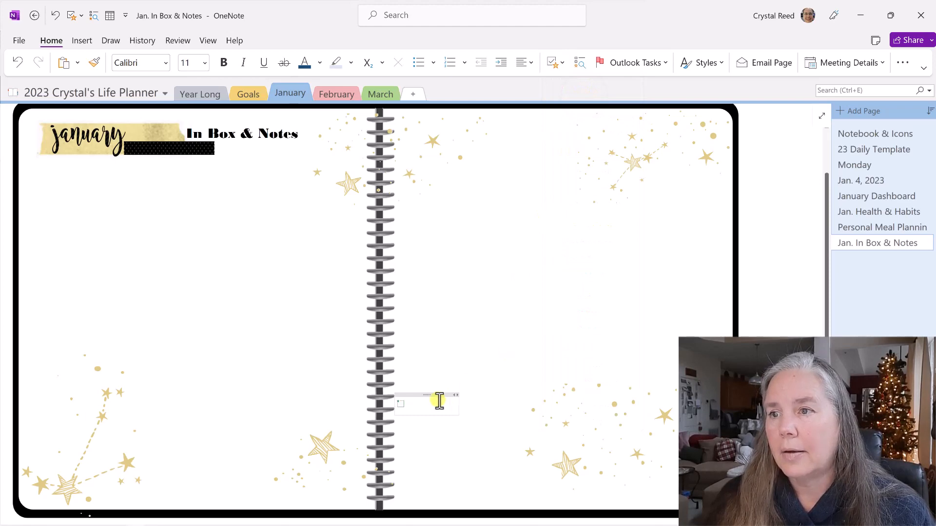
pyautogui.moveTo(424, 393); pyautogui.dragTo(216, 233)
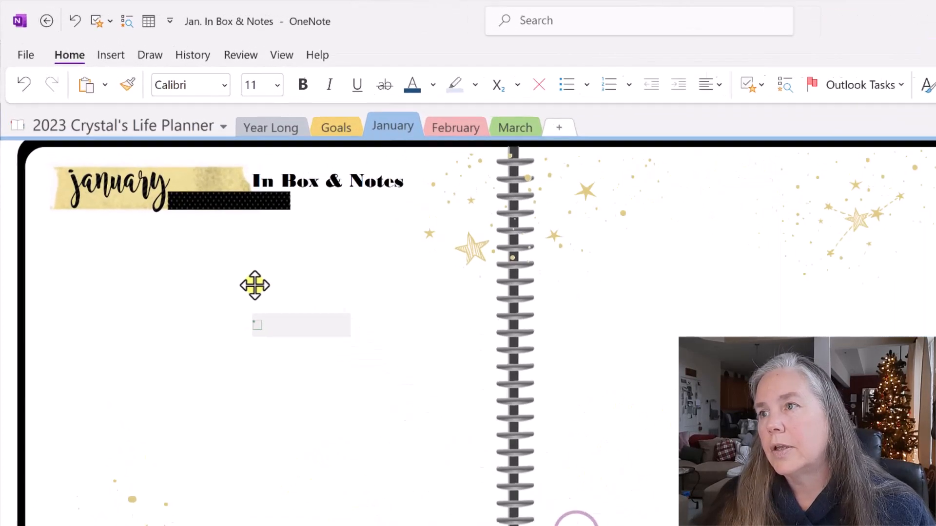
pyautogui.moveTo(254, 285); pyautogui.dragTo(101, 250)
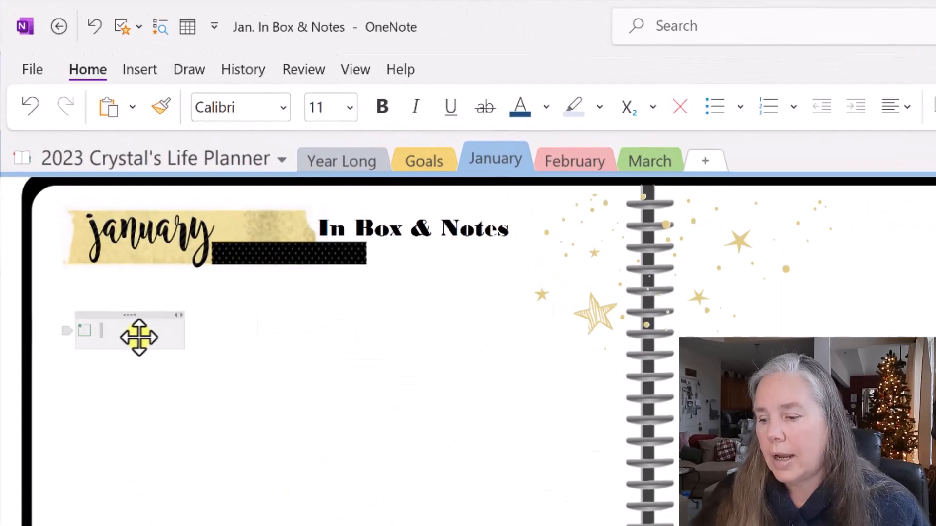
# Enter "Holiday Tag" in the note below the January banner and apply the Holiday Task tag to that line.
pyautogui.write('Holiday Tag')
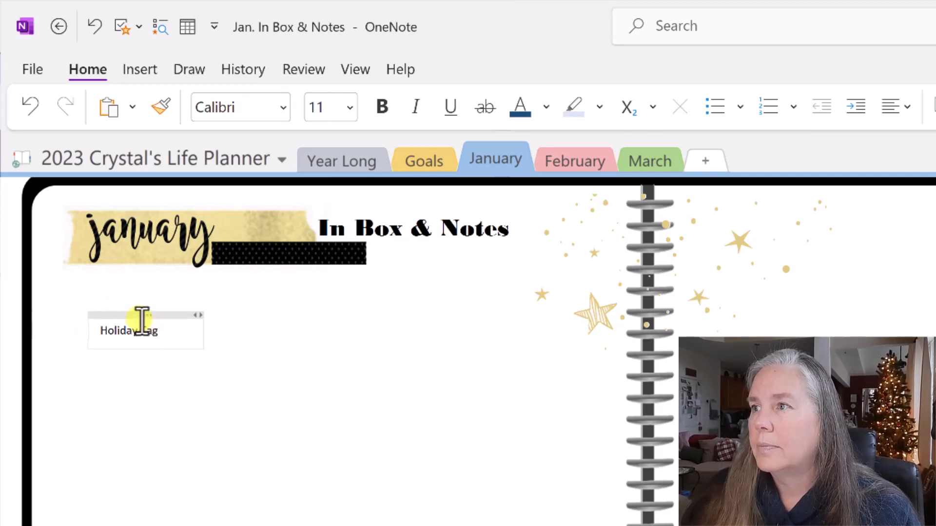
pyautogui.rightClick(133, 332)
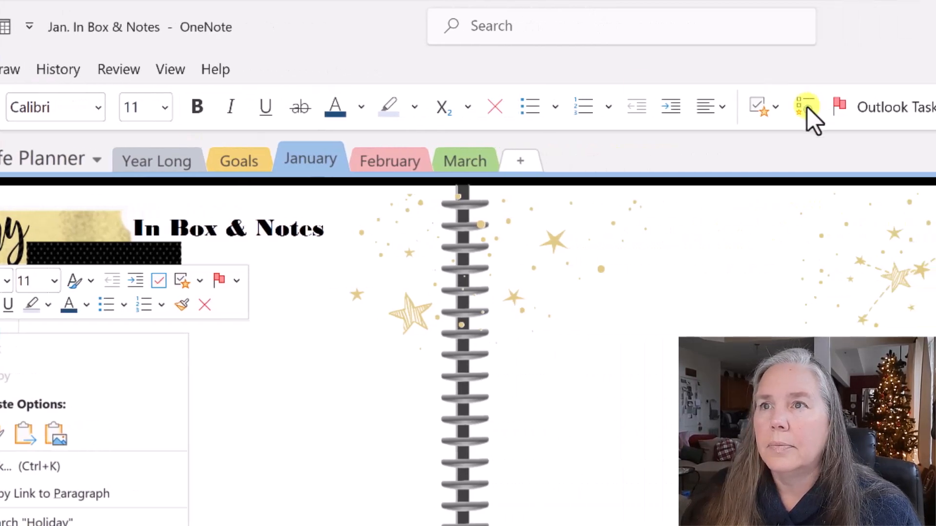
pyautogui.click(782, 109)
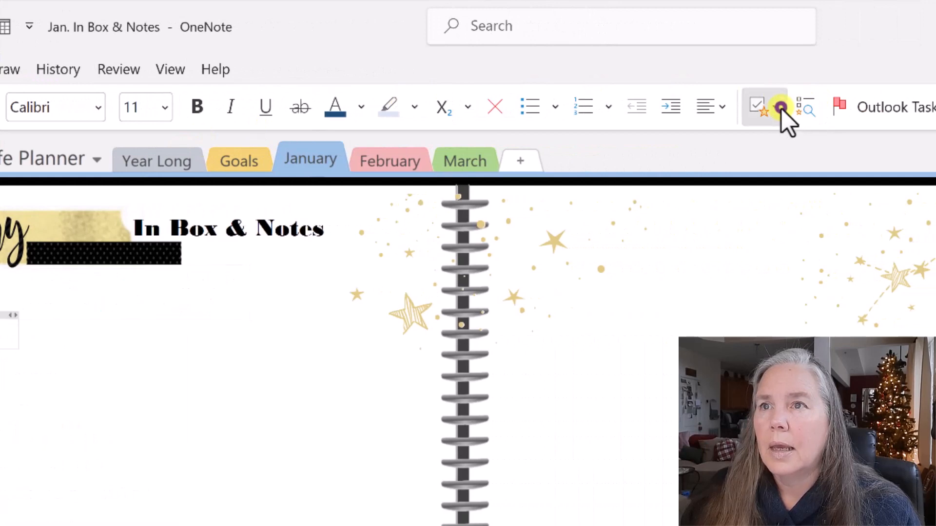
pyautogui.click(777, 108)
pyautogui.click(785, 168)
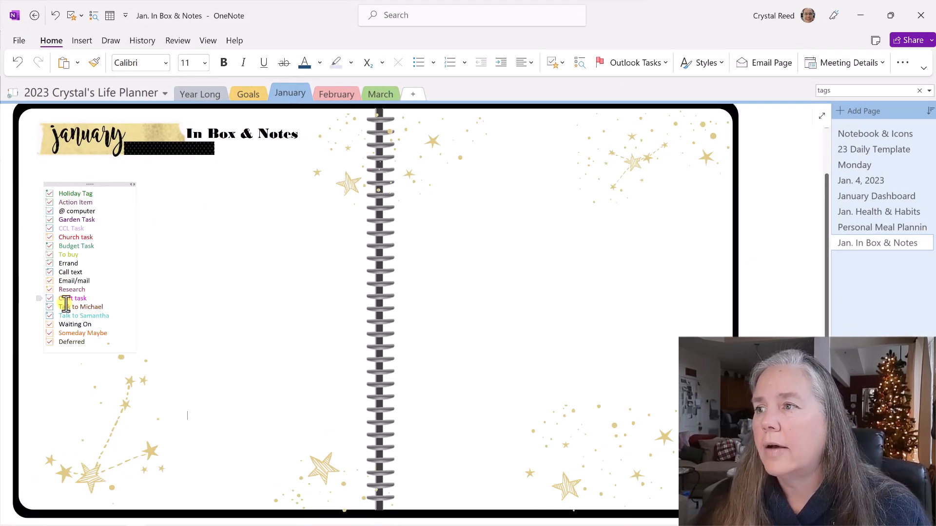
pyautogui.click(562, 62)
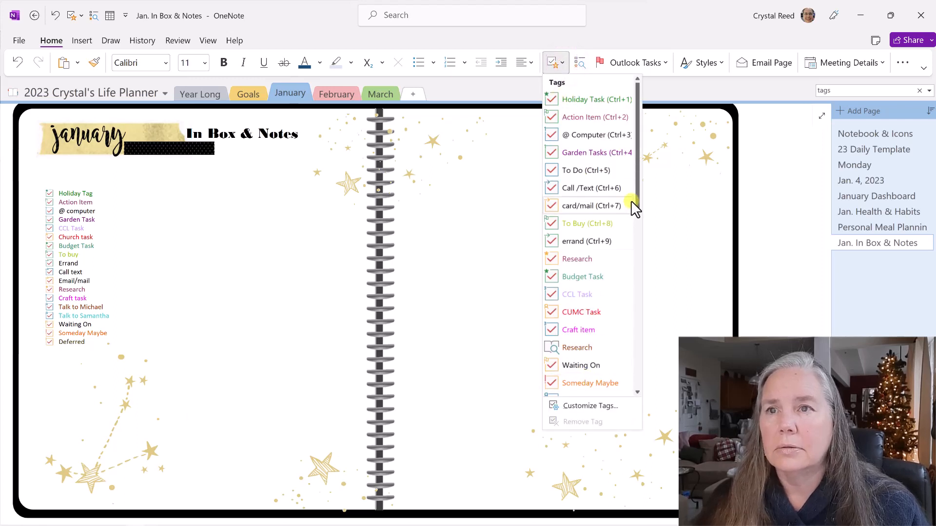
pyautogui.moveTo(637, 197); pyautogui.dragTo(650, 229)
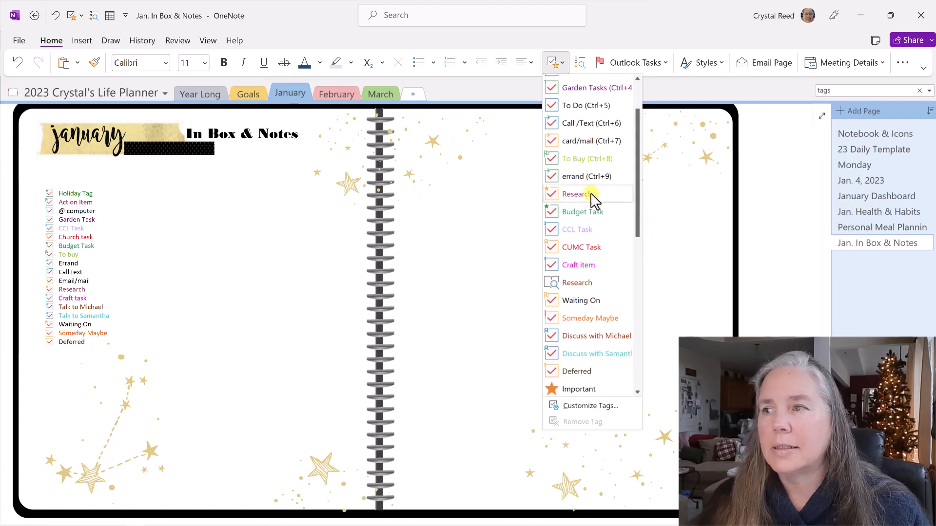
pyautogui.click(146, 232)
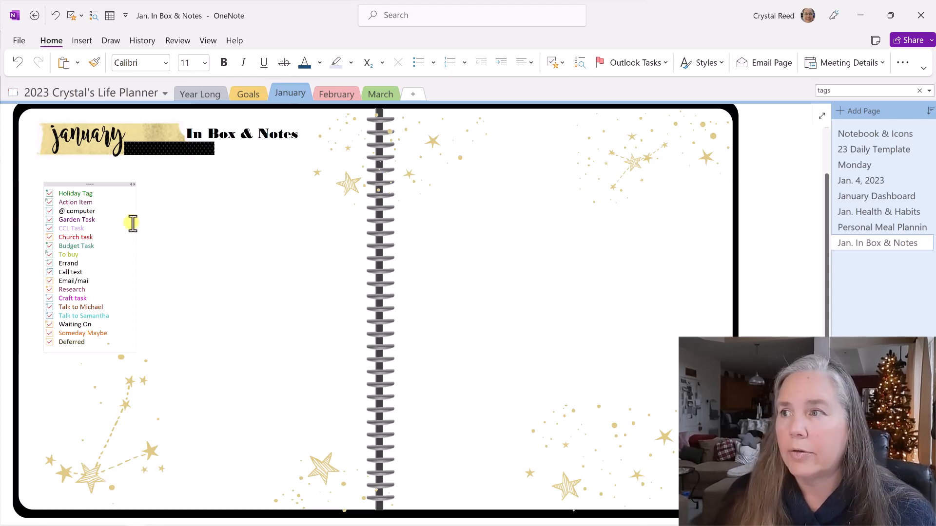
pyautogui.click(168, 223)
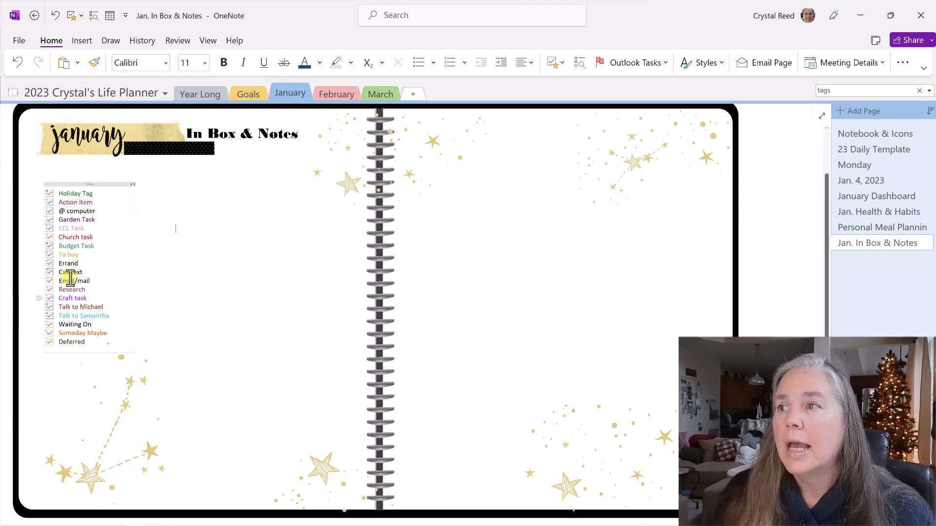
# Add an "Order paint samples" task line directly below Action Item in the tag list.
pyautogui.click(94, 203)
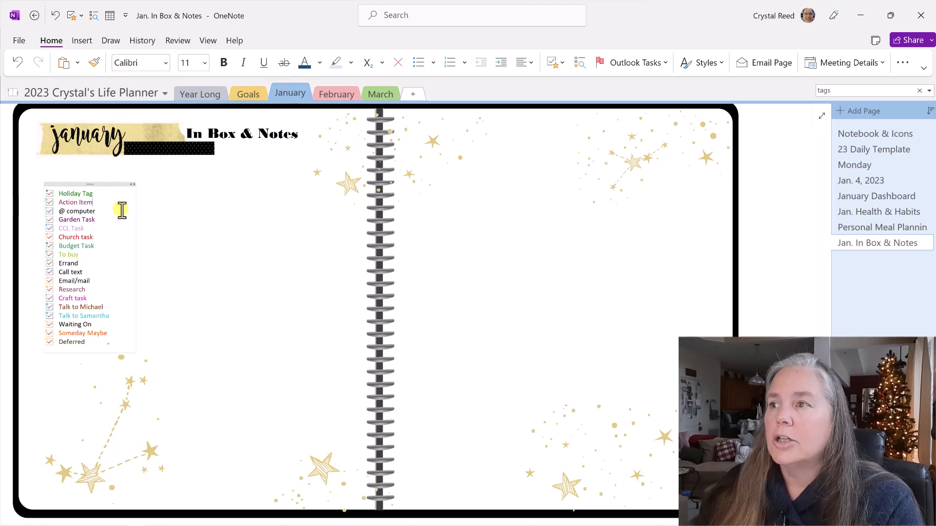
pyautogui.press('Return')
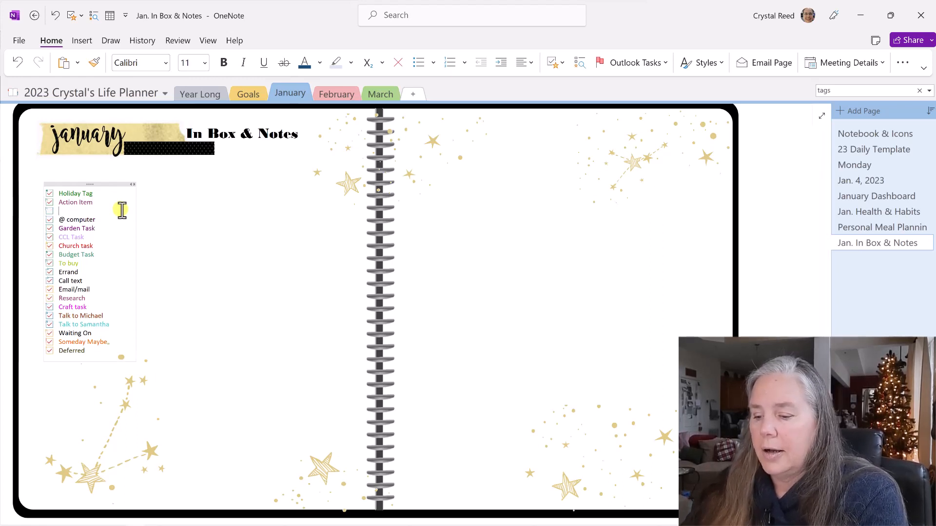
pyautogui.write('order ')
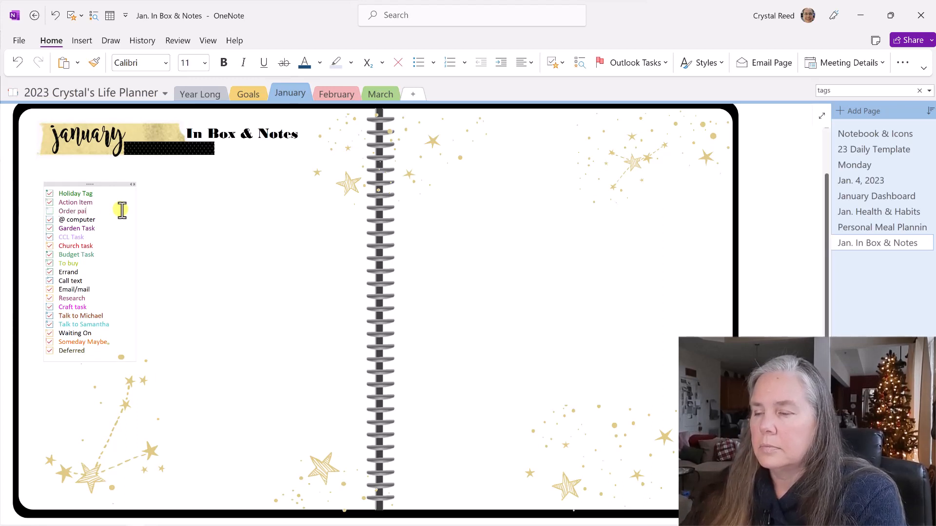
pyautogui.write('paint samples')
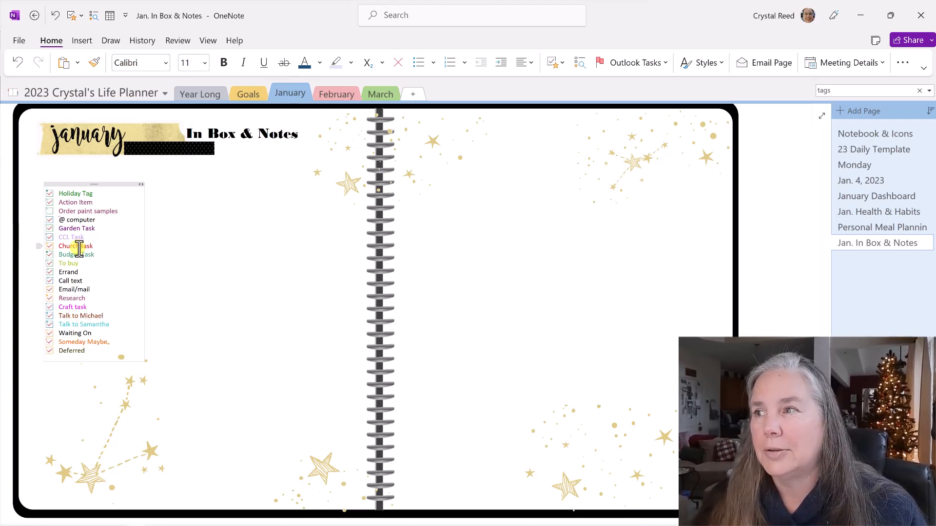
pyautogui.click(178, 205)
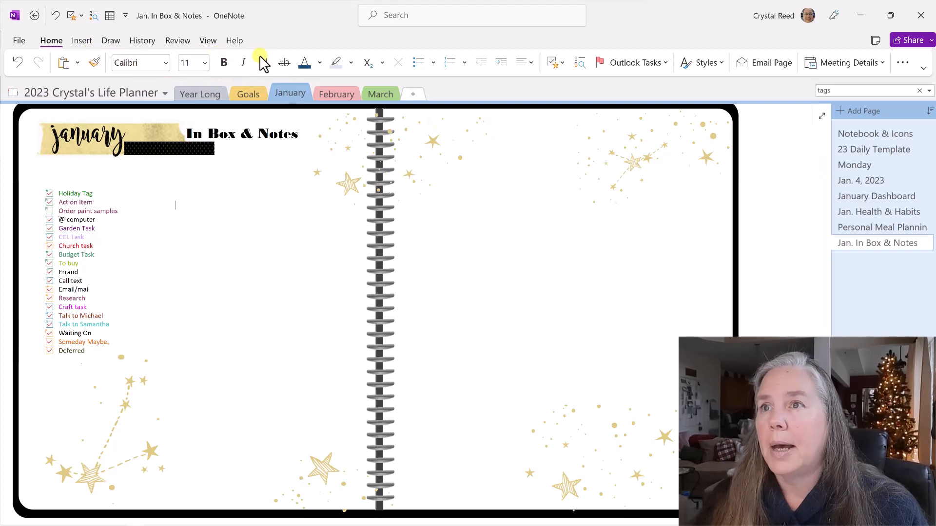
# Draw a tall rectangle along the outer side of the second planner page, spanning nearly its full height.
pyautogui.click(111, 40)
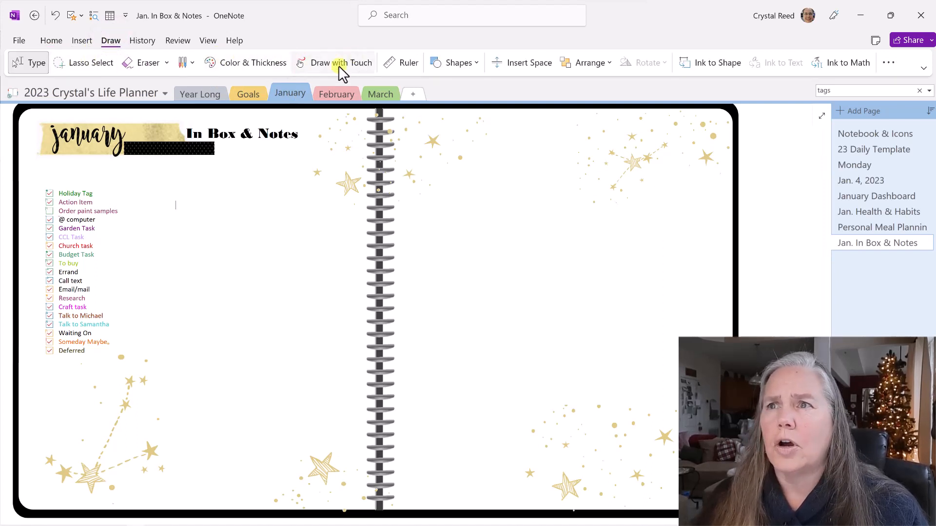
pyautogui.click(476, 63)
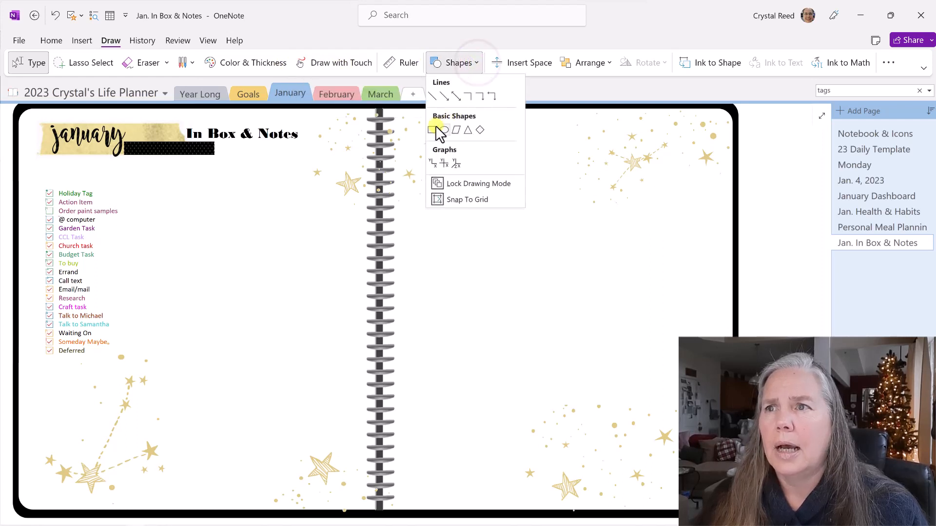
pyautogui.click(433, 130)
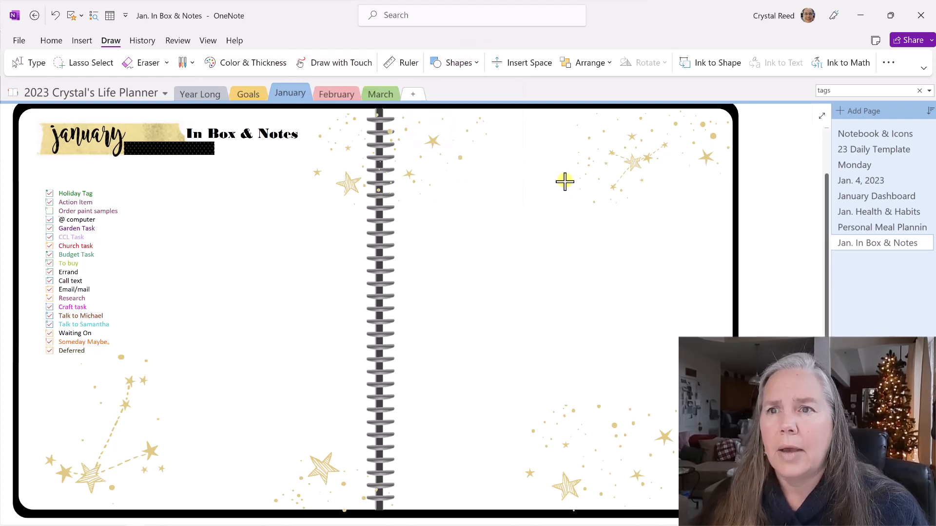
pyautogui.moveTo(570, 121)
pyautogui.mouseDown()
pyautogui.moveTo(581, 403)
pyautogui.moveTo(726, 411)
pyautogui.moveTo(726, 507)
pyautogui.mouseUp()
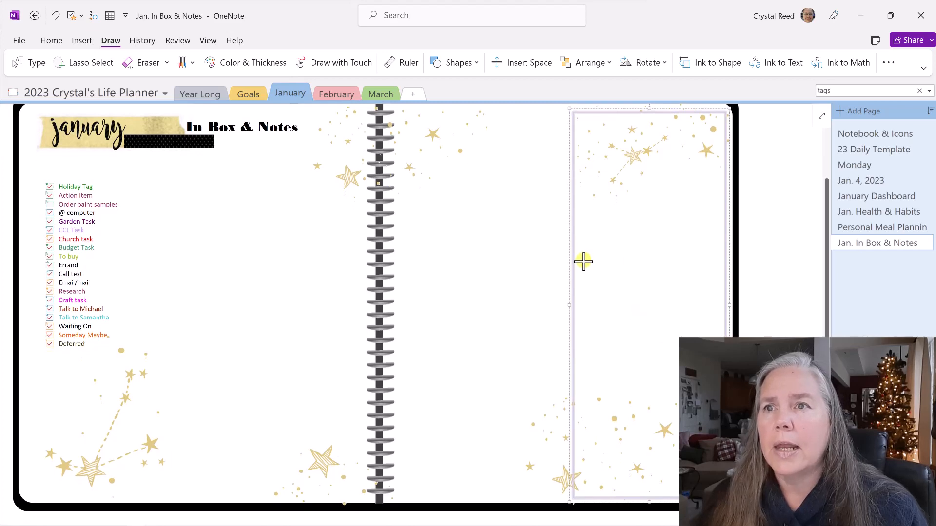
# Set the rectangle's outline to medium blue and choose the sixth line thickness.
pyautogui.click(600, 112)
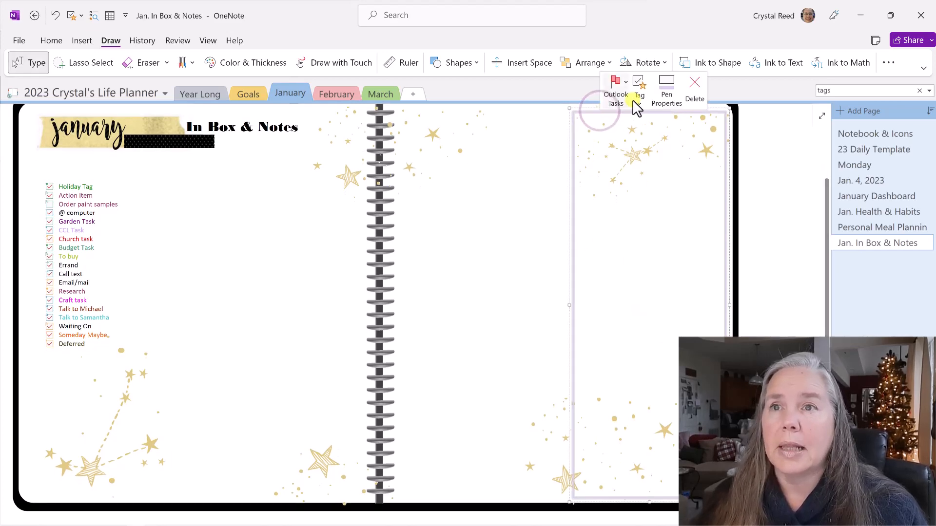
pyautogui.click(666, 95)
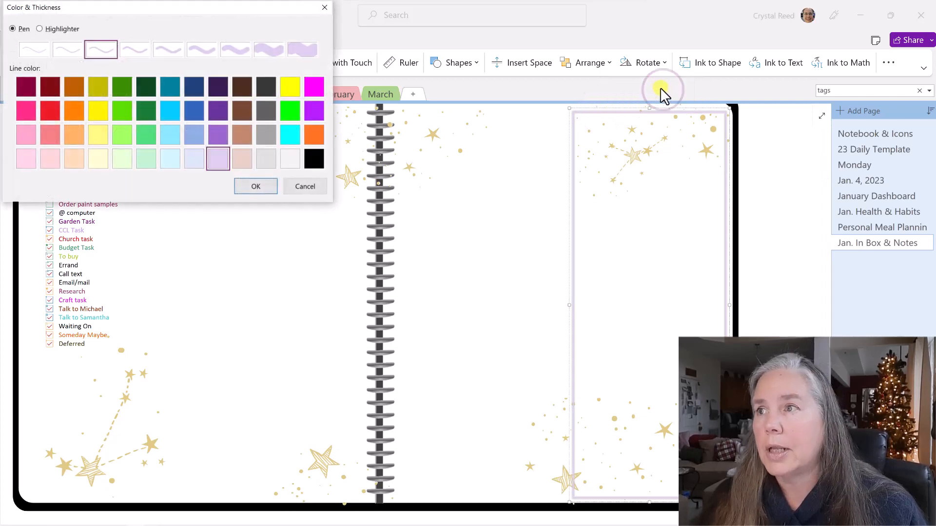
pyautogui.click(197, 83)
pyautogui.click(198, 110)
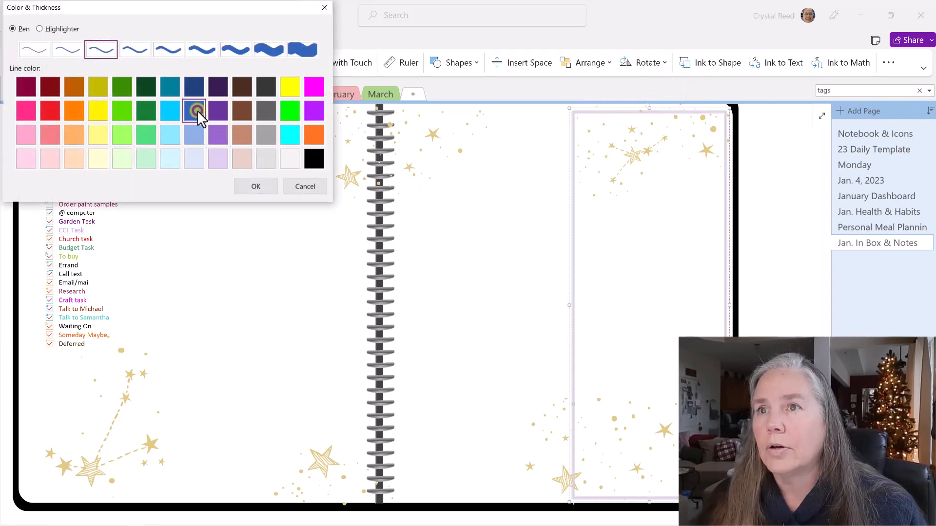
pyautogui.click(192, 52)
pyautogui.click(253, 185)
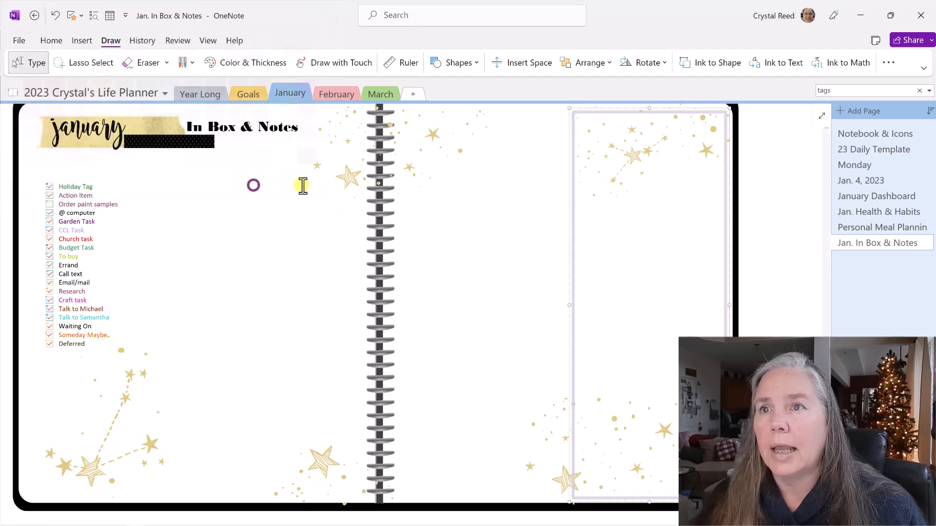
pyautogui.click(453, 264)
pyautogui.scroll(-1, 483, 311)
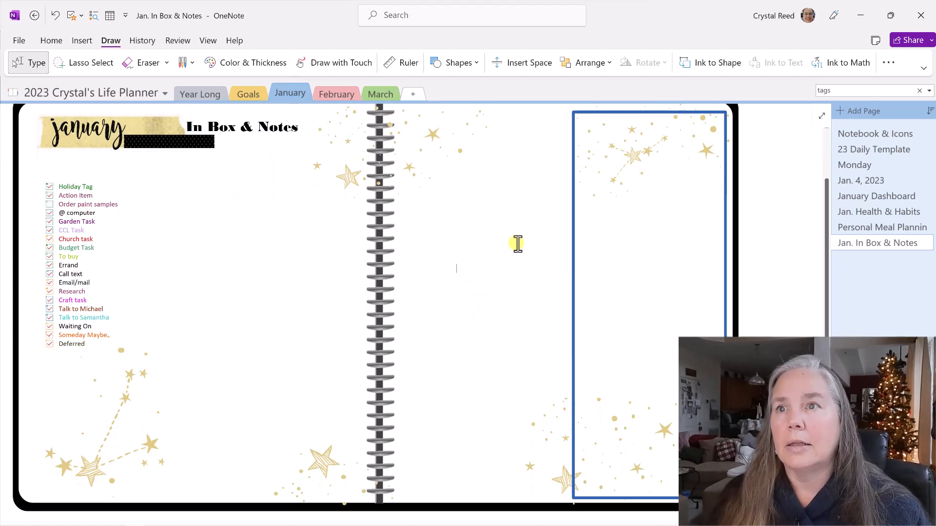
# Change the rectangle's outline color to dark blue.
pyautogui.click(607, 111)
pyautogui.click(667, 100)
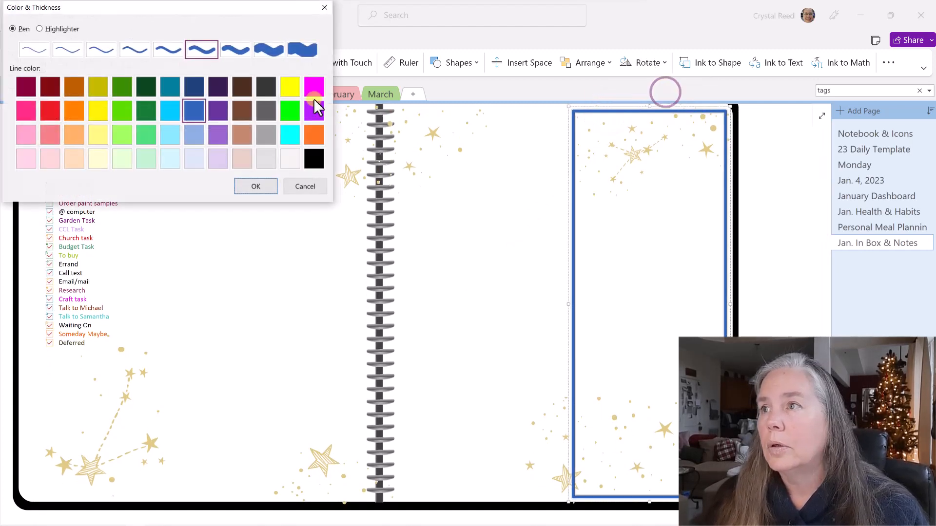
pyautogui.click(195, 88)
pyautogui.click(255, 186)
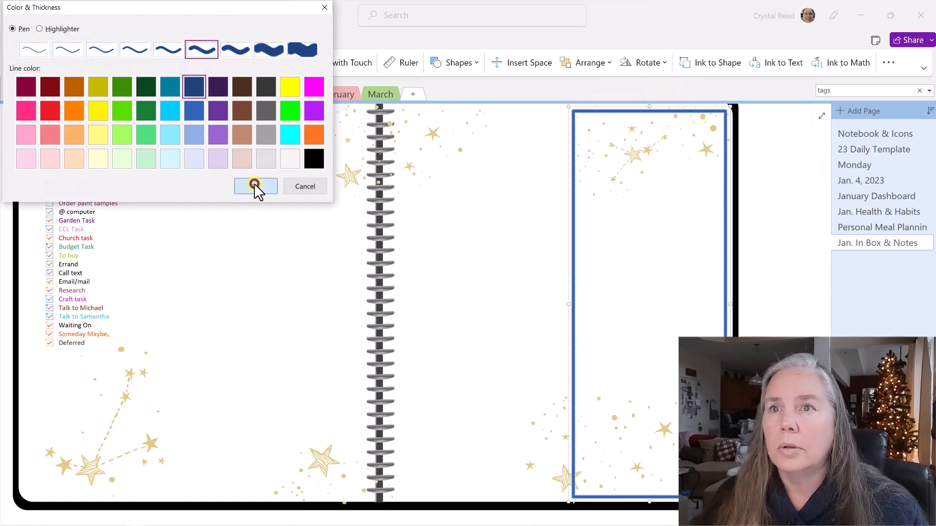
pyautogui.click(351, 210)
pyautogui.click(487, 146)
# Create a "Notes" text note outside the planner's outer edge and set its font to Barlow Condensed Black.
pyautogui.click(754, 230)
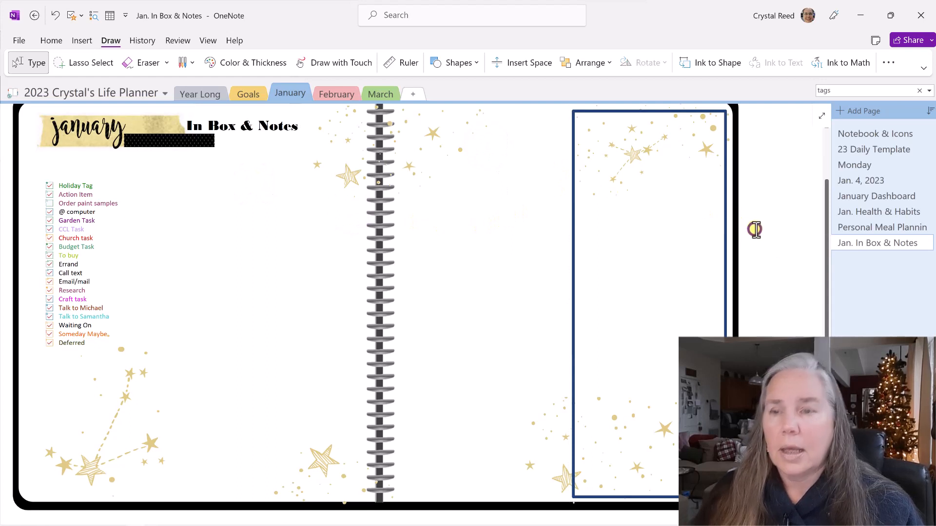
pyautogui.write('Notes')
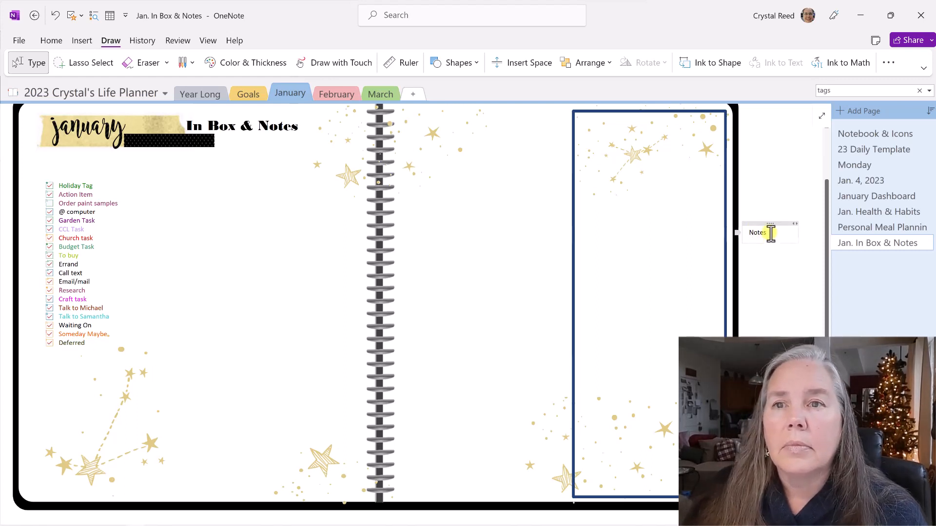
pyautogui.doubleClick(761, 232)
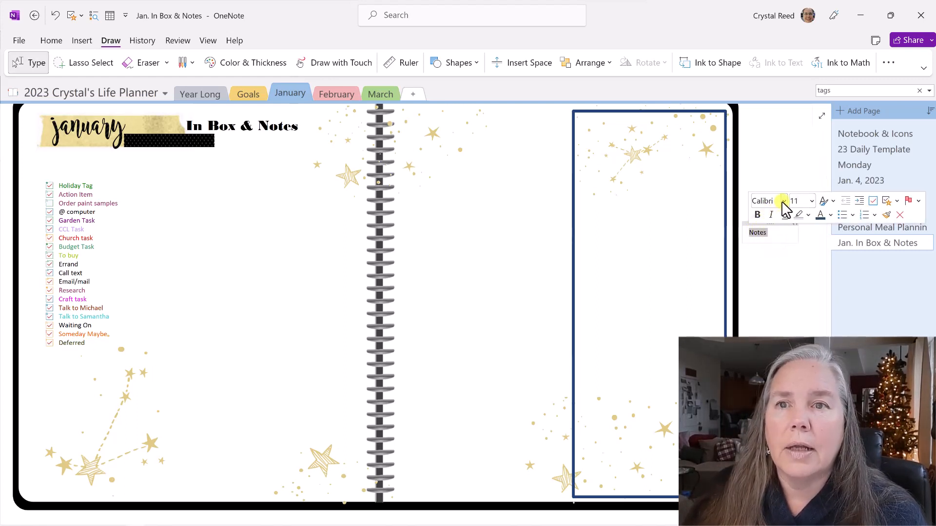
pyautogui.click(783, 199)
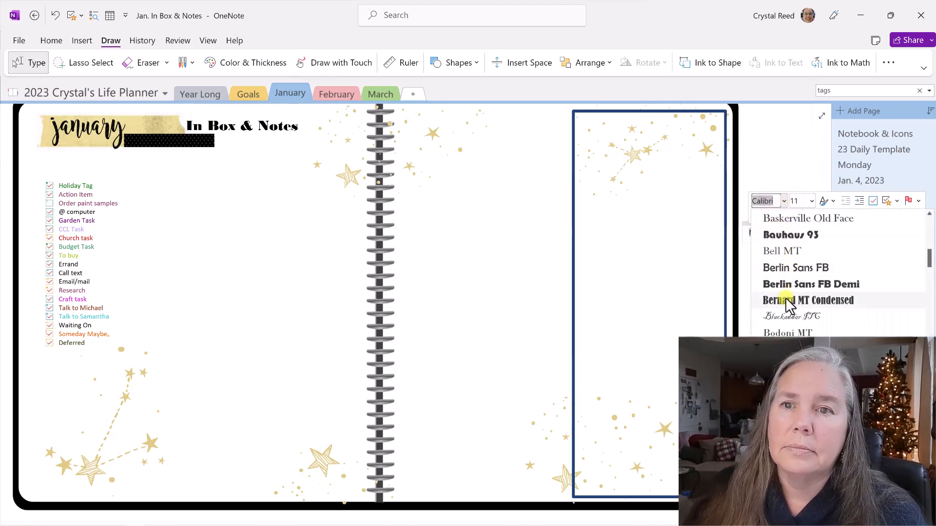
pyautogui.scroll(1, 786, 305)
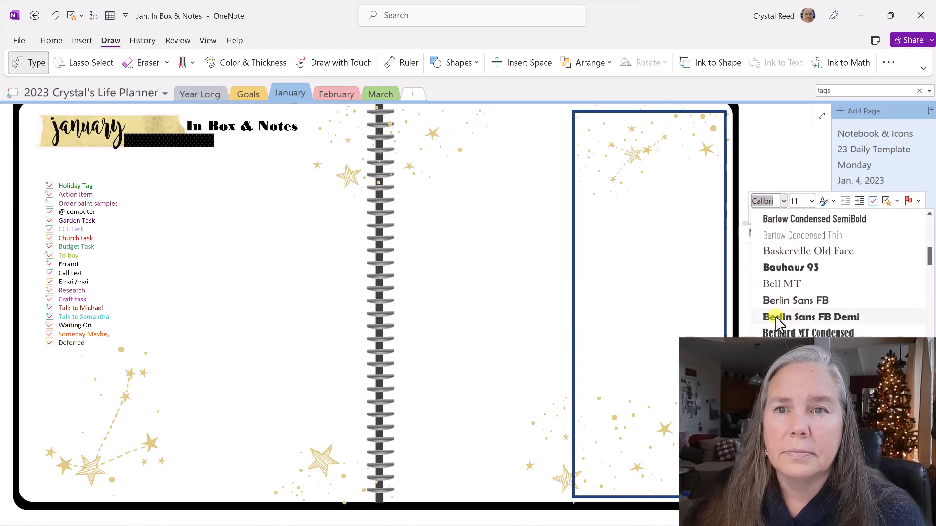
pyautogui.scroll(2, 777, 314)
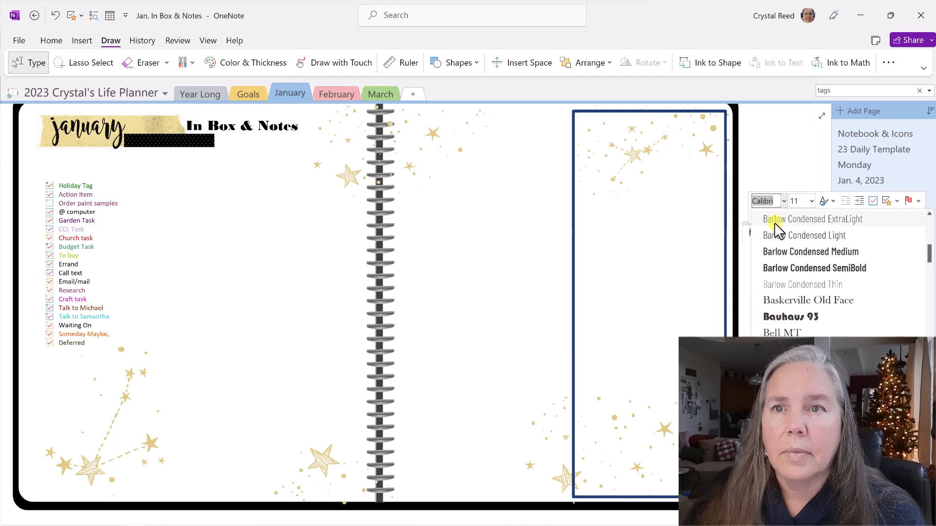
pyautogui.scroll(2, 786, 253)
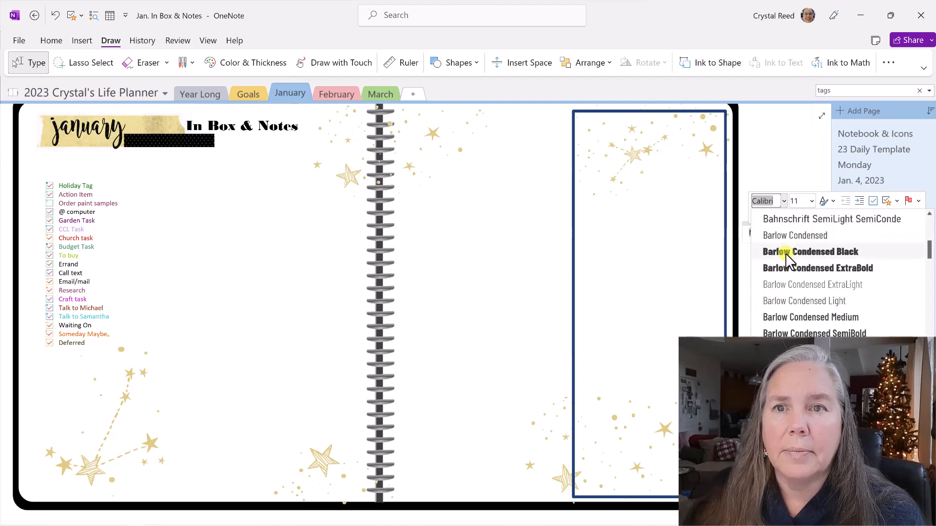
pyautogui.click(785, 253)
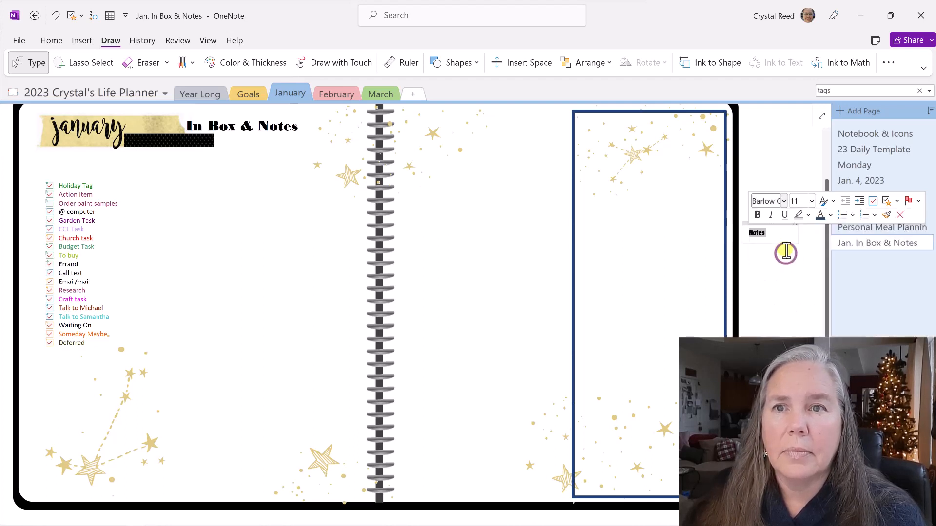
# Set the Notes label to font size 12 and color it dark blue.
pyautogui.click(811, 201)
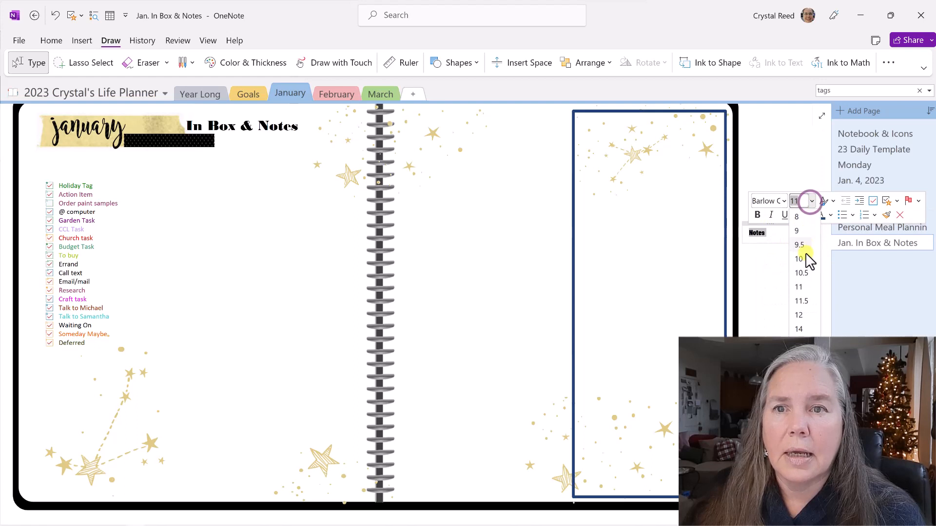
pyautogui.click(799, 315)
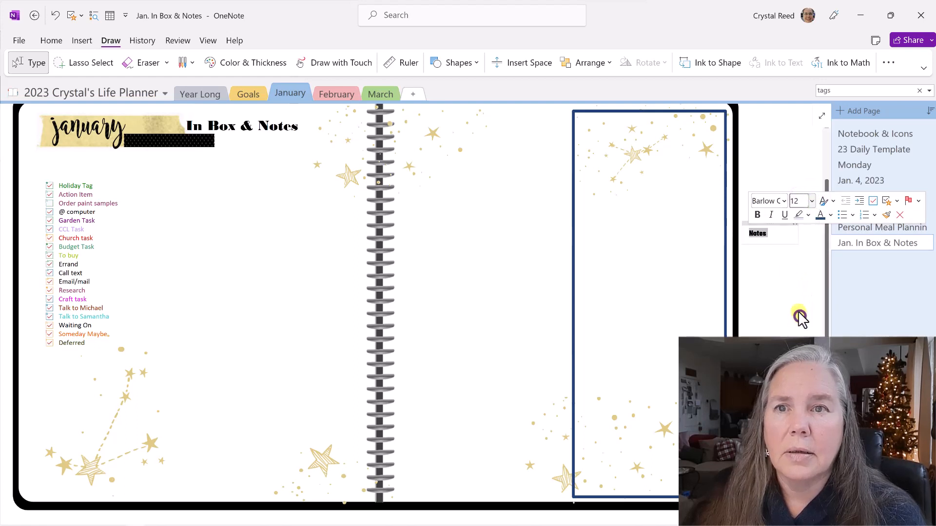
pyautogui.click(819, 216)
pyautogui.click(782, 239)
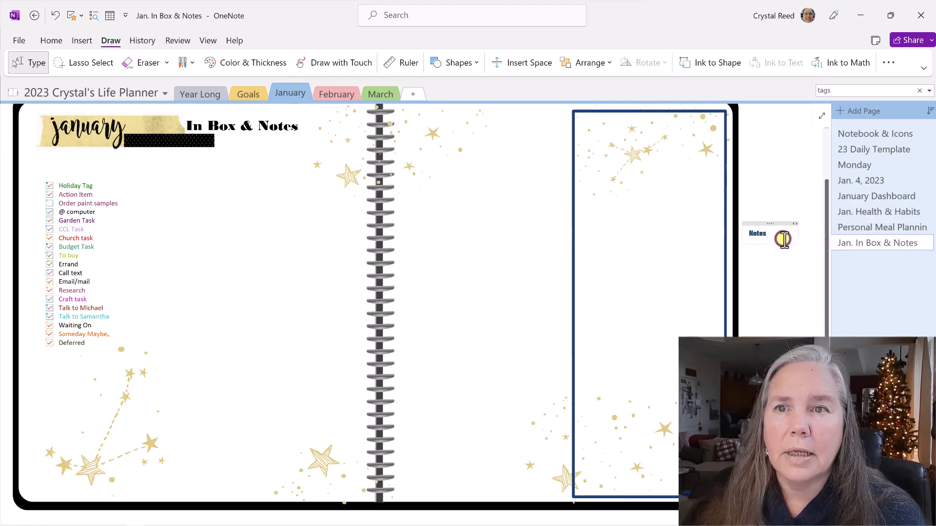
# Move the Notes label inside the upper part of the dark blue rectangle.
pyautogui.moveTo(770, 224); pyautogui.dragTo(695, 130)
pyautogui.click(683, 175)
pyautogui.click(765, 308)
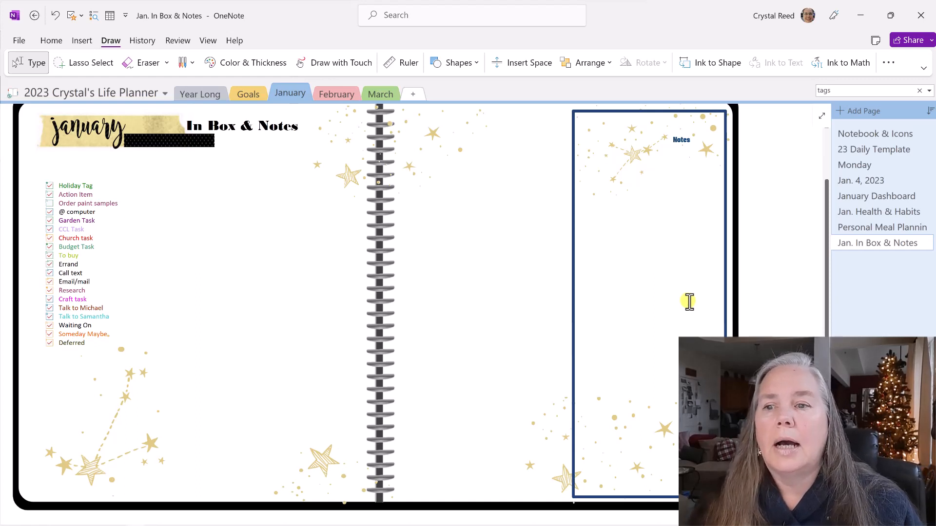
pyautogui.scroll(1, 683, 303)
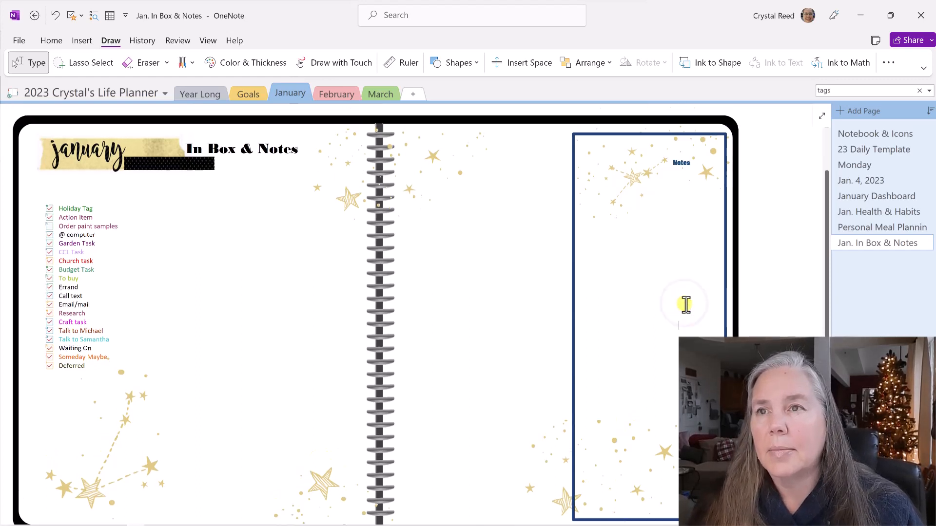
pyautogui.scroll(-1, 496, 303)
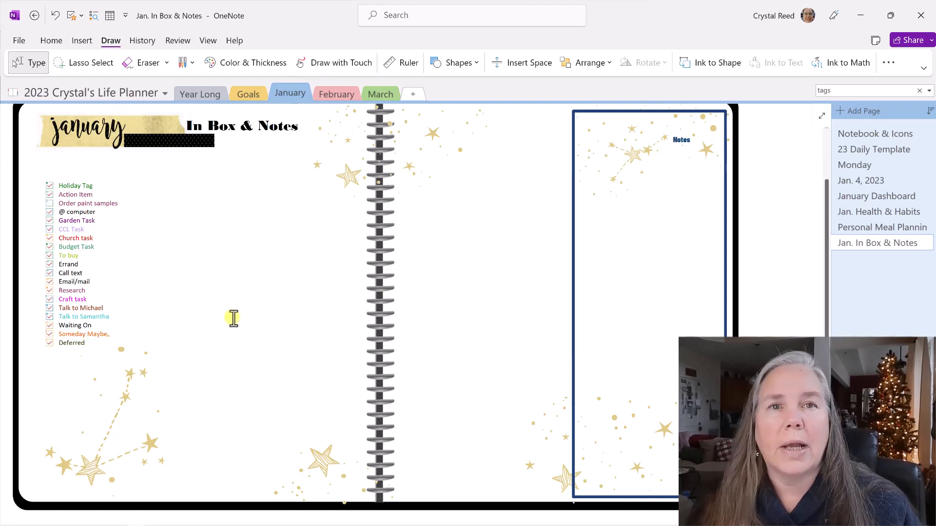
pyautogui.scroll(1, 239, 312)
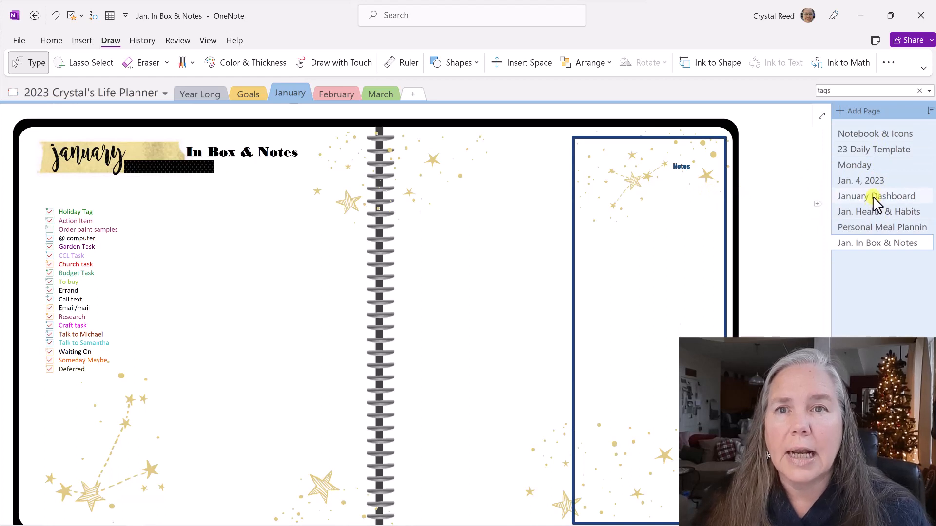
# Reorder the January pages so Jan. In Box & Notes is first, January Dashboard second, and Notebook & Icons last.
pyautogui.moveTo(872, 196); pyautogui.dragTo(881, 142)
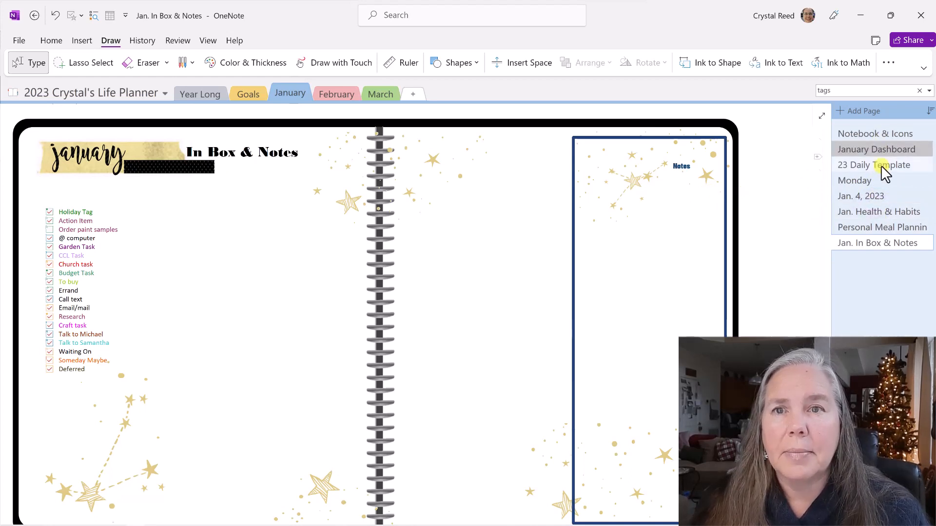
pyautogui.click(876, 242)
pyautogui.click(878, 244)
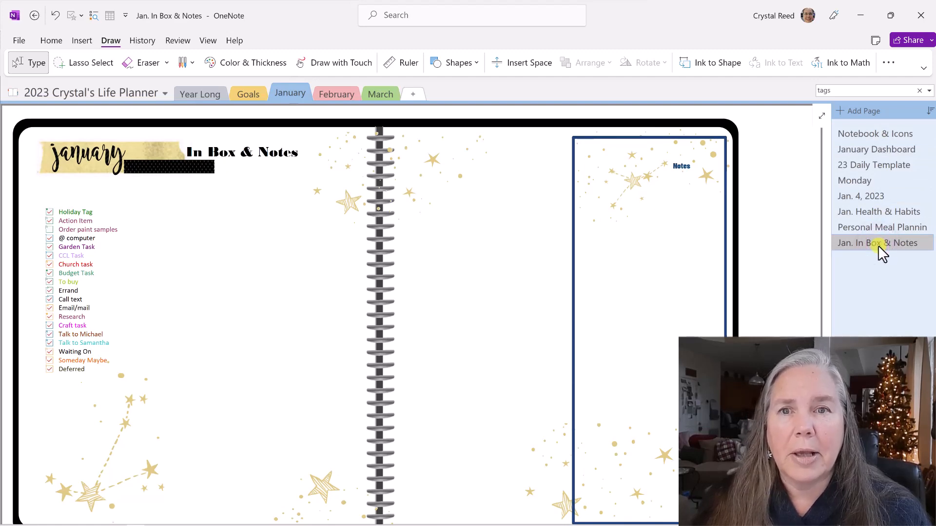
pyautogui.moveTo(879, 244)
pyautogui.mouseDown()
pyautogui.moveTo(877, 130)
pyautogui.moveTo(902, 135)
pyautogui.moveTo(887, 252)
pyautogui.mouseUp()
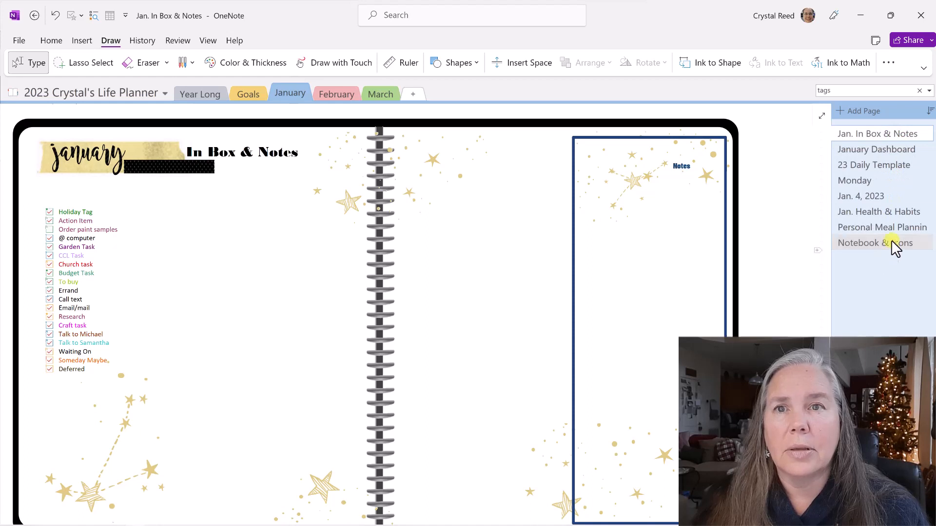
pyautogui.click(873, 131)
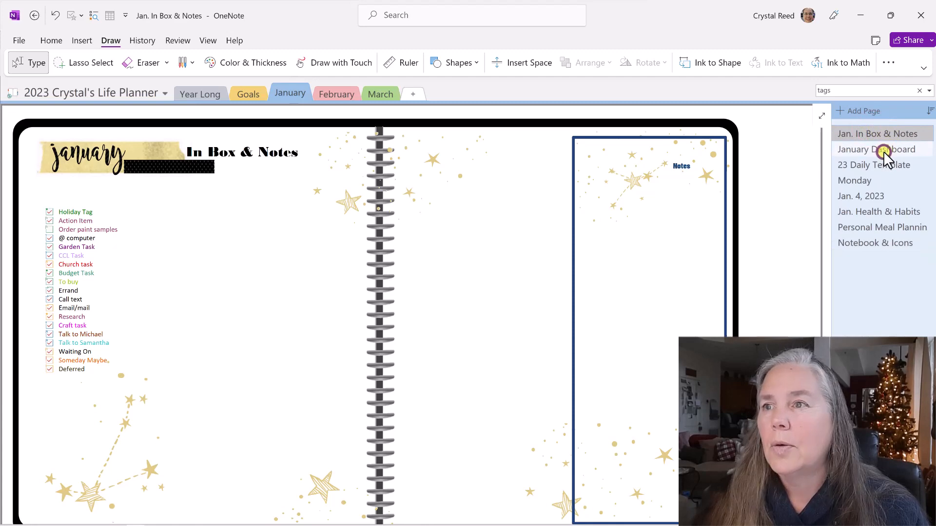
# Place the Jan. Health & Habits page and the Personal Meal Planning page, in that order, directly below January Dashboard.
pyautogui.click(882, 150)
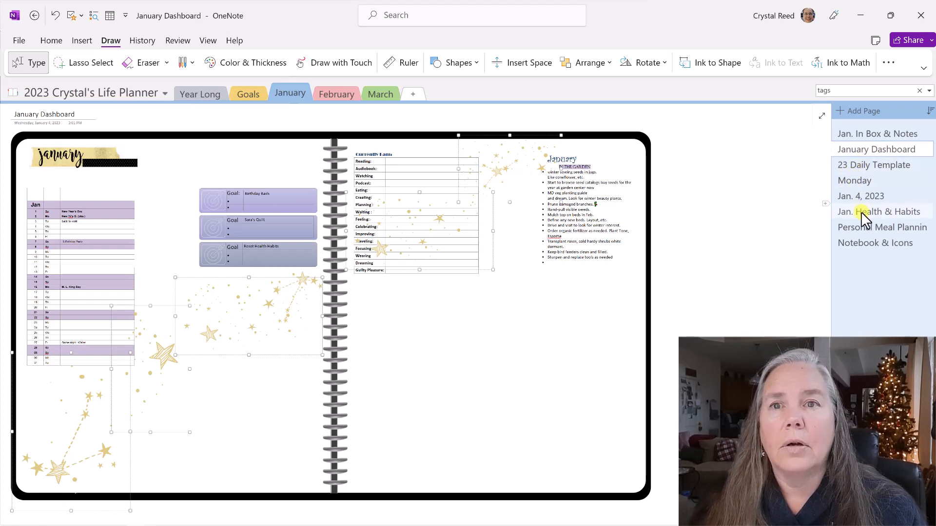
pyautogui.moveTo(867, 212); pyautogui.dragTo(868, 158)
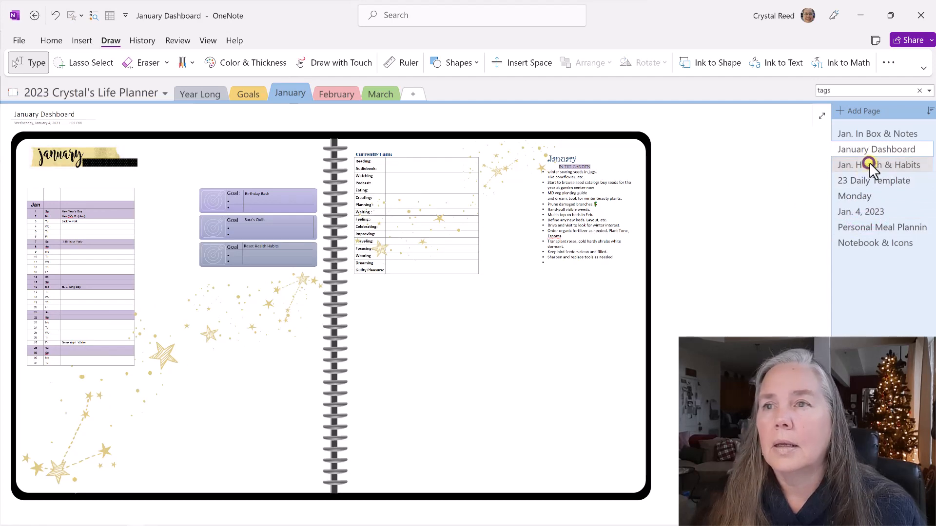
pyautogui.click(848, 169)
pyautogui.scroll(-3, 811, 219)
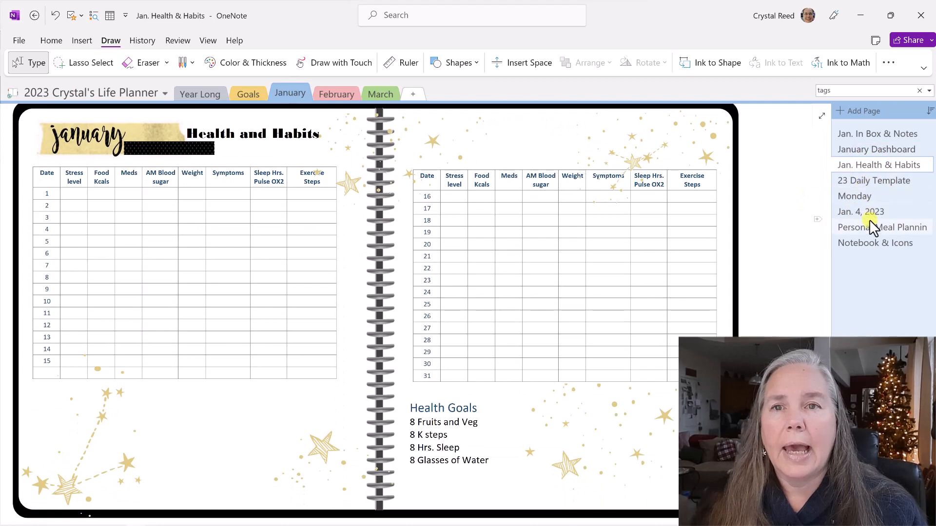
pyautogui.moveTo(866, 230); pyautogui.dragTo(869, 175)
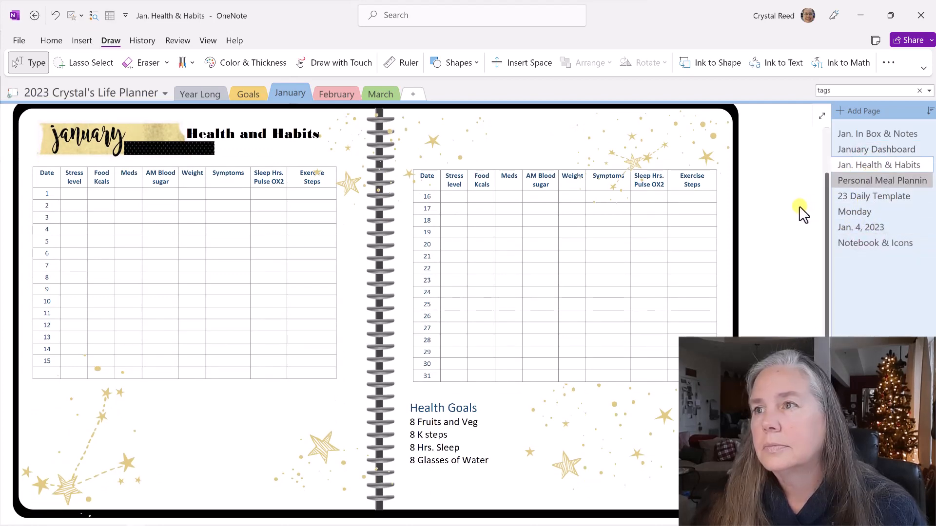
# Review the Personal Meal Planning Page from its meal plan down to the shopping list tables.
pyautogui.click(861, 178)
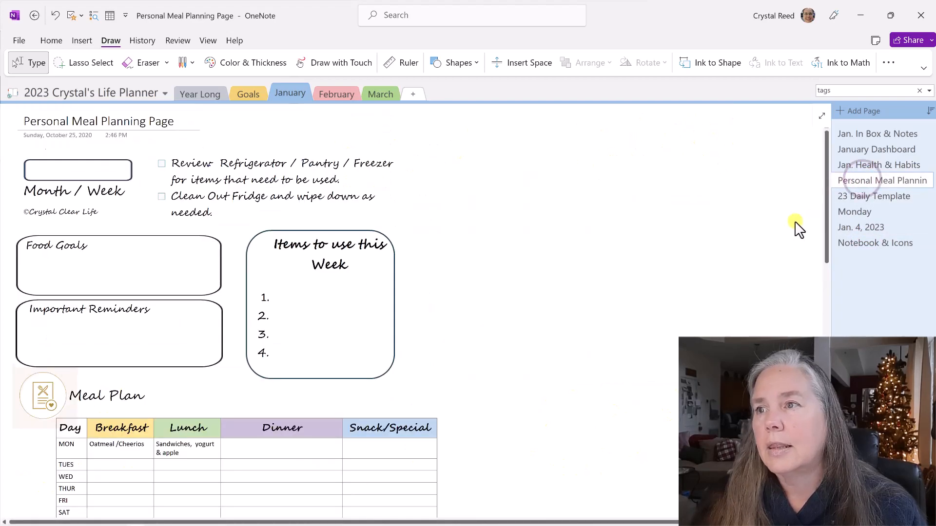
pyautogui.scroll(-10, 740, 238)
pyautogui.scroll(-9, 740, 241)
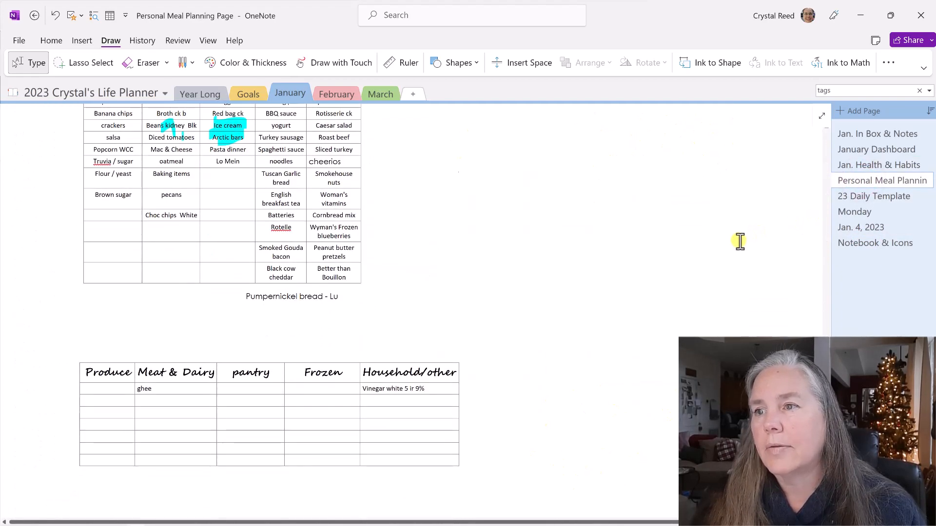
pyautogui.scroll(18, 740, 241)
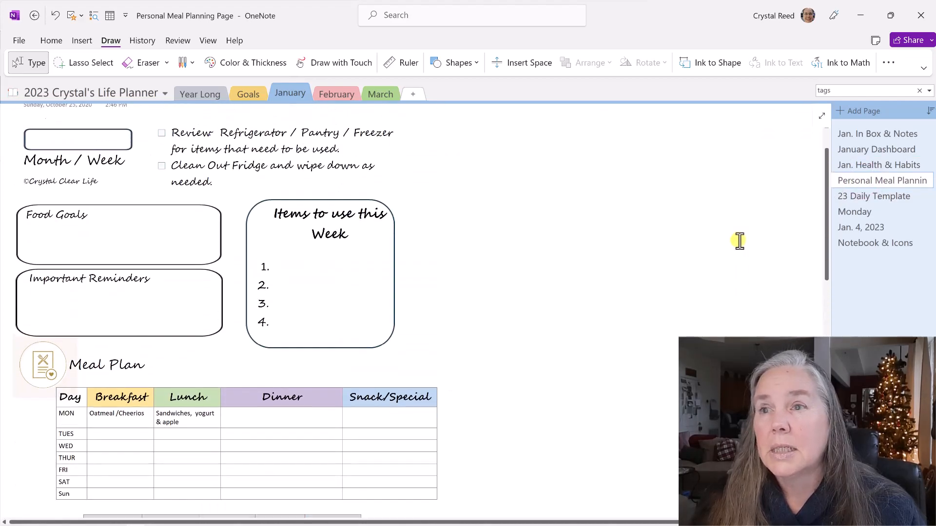
pyautogui.scroll(1, 740, 241)
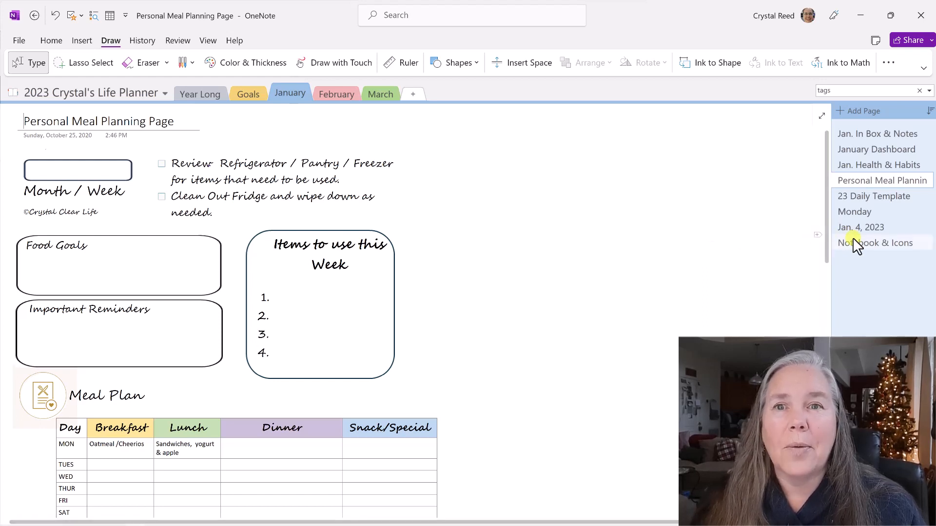
# Open the Monday weekly page and preview a 3x7 table size without inserting it.
pyautogui.click(861, 212)
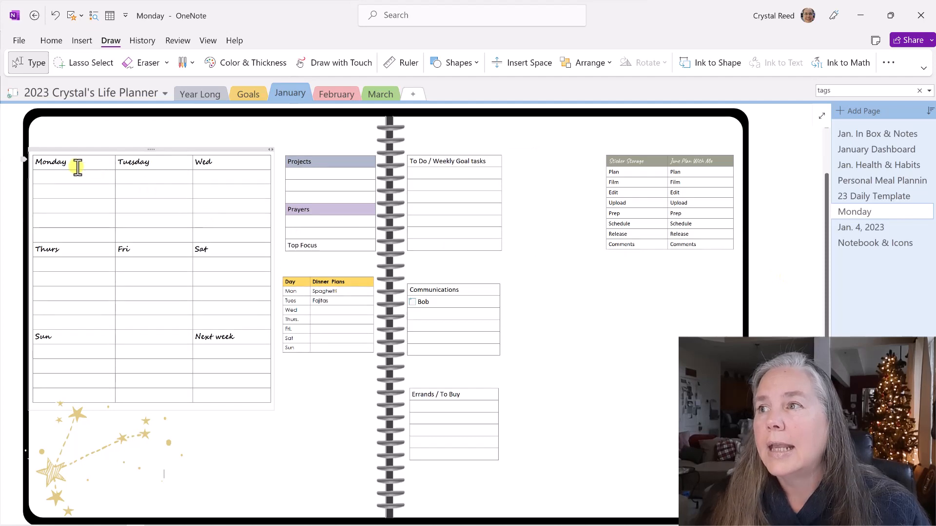
pyautogui.click(82, 41)
pyautogui.click(35, 63)
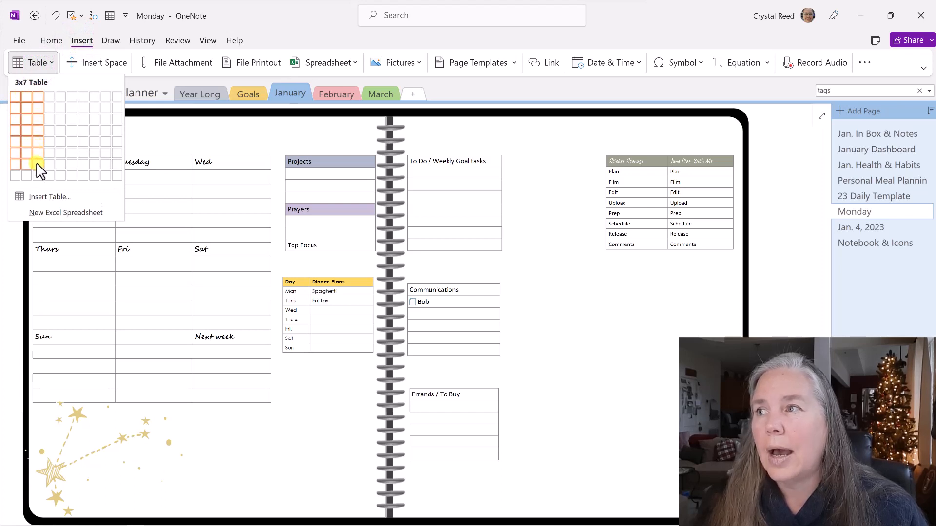
pyautogui.click(209, 132)
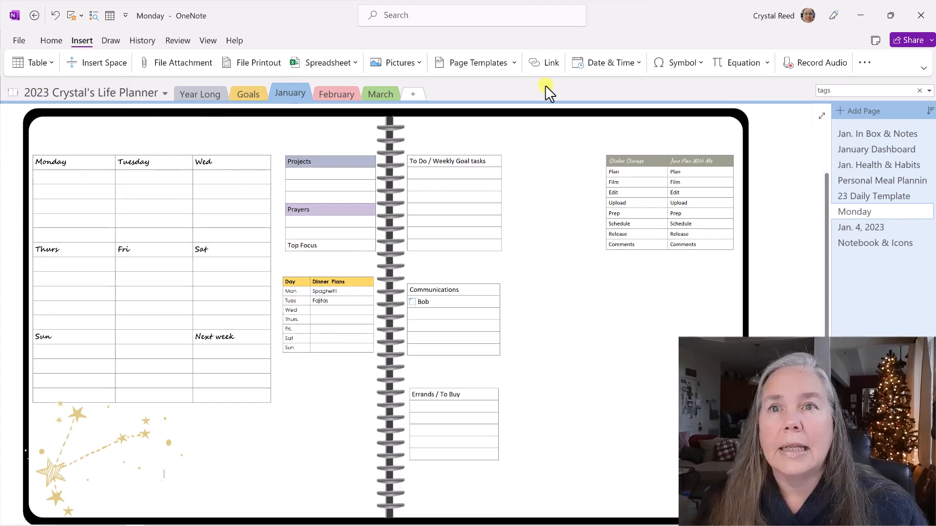
# Copy the January banner from the Jan. In Box & Notes page and paste it onto the Monday page.
pyautogui.click(867, 133)
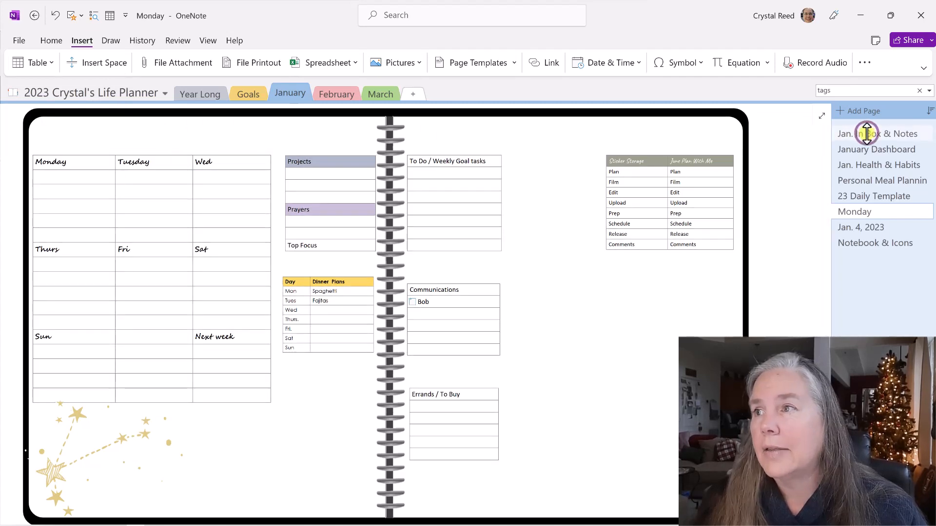
pyautogui.click(133, 150)
pyautogui.rightClick(132, 149)
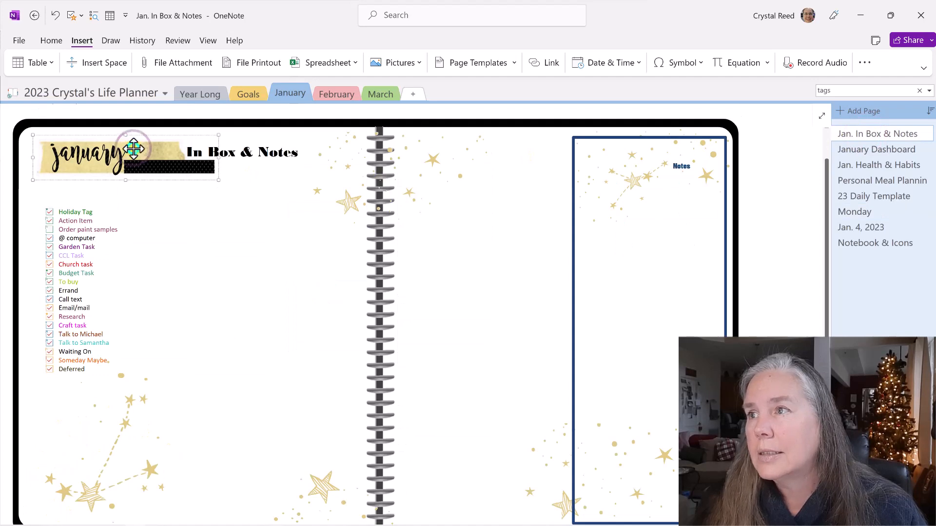
pyautogui.click(158, 173)
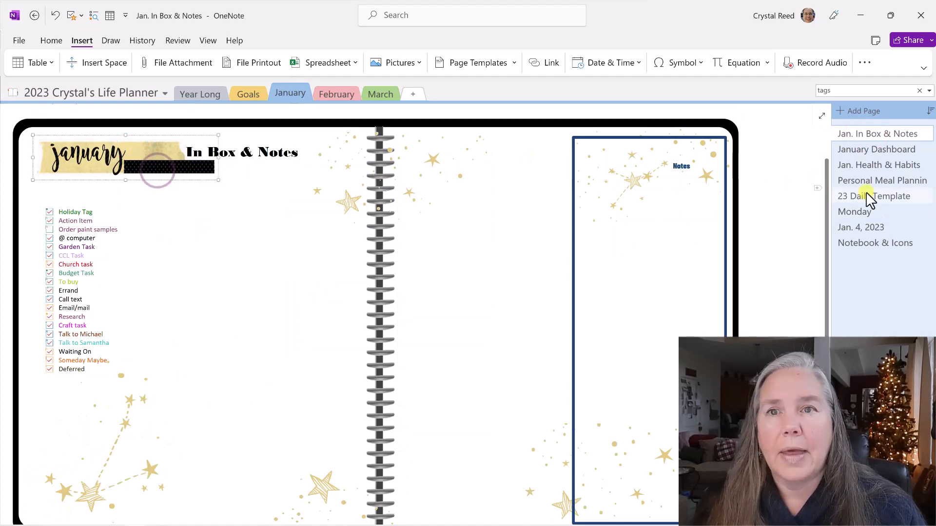
pyautogui.click(858, 211)
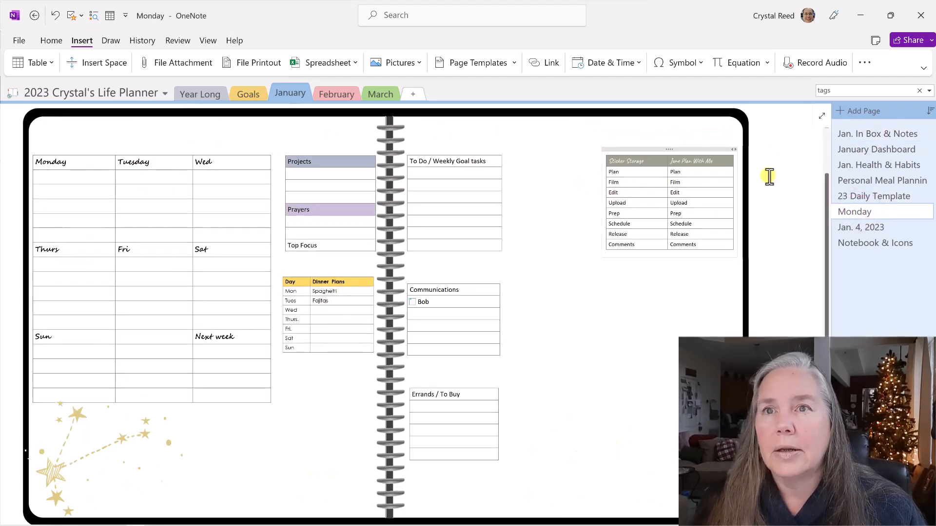
pyautogui.rightClick(763, 137)
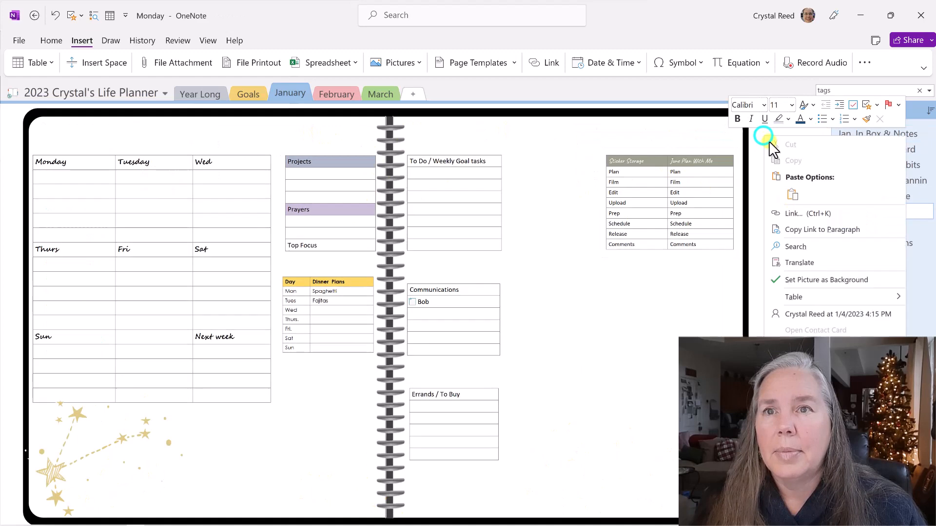
pyautogui.click(788, 190)
# Move the pasted January banner above the weekly table's Monday and Tuesday columns and shrink it to fit there.
pyautogui.moveTo(717, 156); pyautogui.dragTo(108, 156)
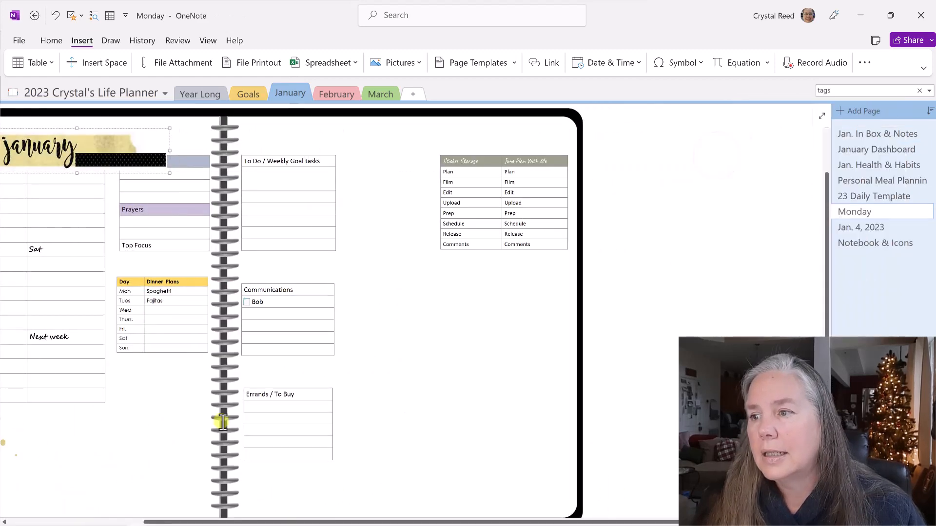
pyautogui.moveTo(296, 522); pyautogui.dragTo(161, 521)
pyautogui.moveTo(248, 154); pyautogui.dragTo(130, 130)
pyautogui.moveTo(218, 106); pyautogui.dragTo(152, 142)
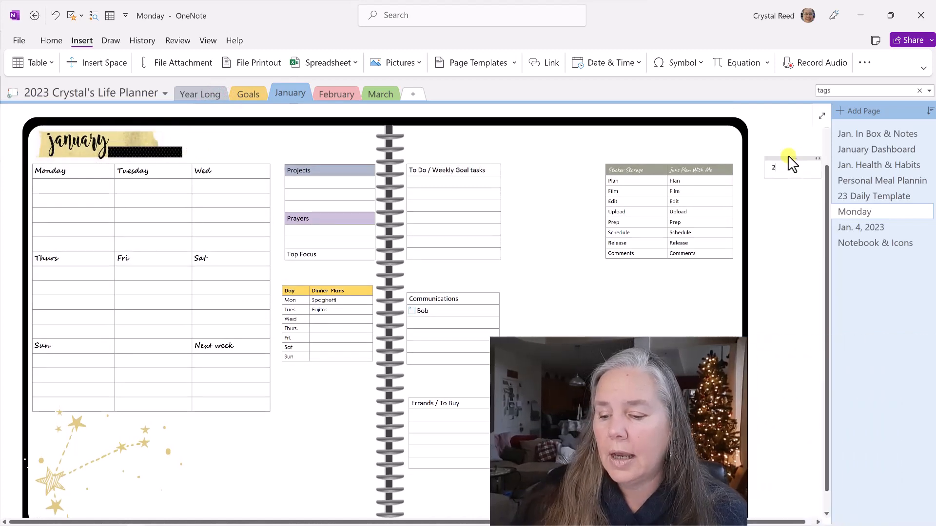
# Create a "2-8" text note outside the planner's outer edge and set its font to Bodoni MT Black.
pyautogui.write('2-8')
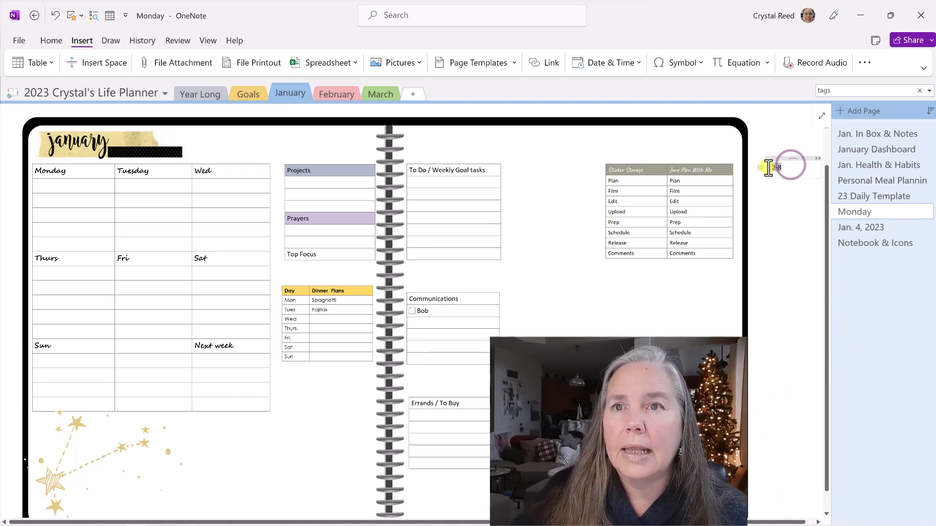
pyautogui.moveTo(769, 167); pyautogui.dragTo(783, 167)
pyautogui.click(794, 138)
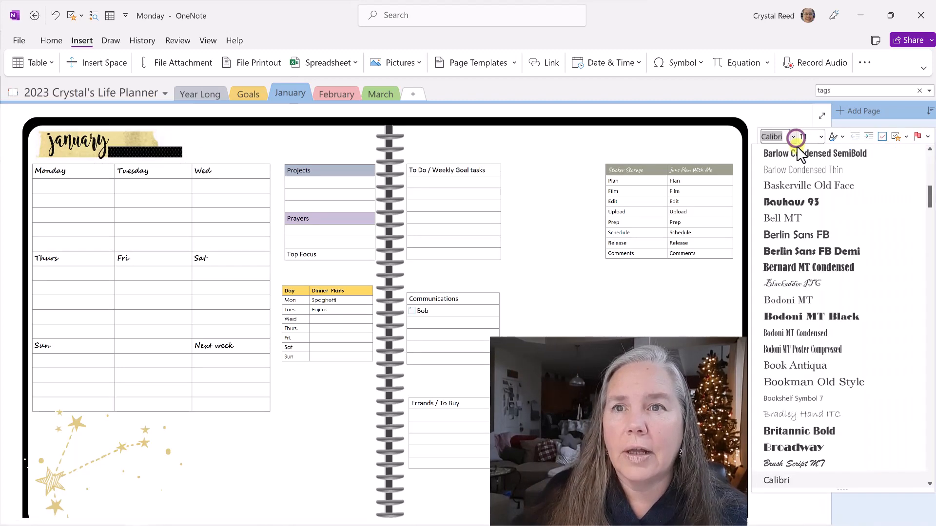
pyautogui.moveTo(929, 199); pyautogui.dragTo(931, 160)
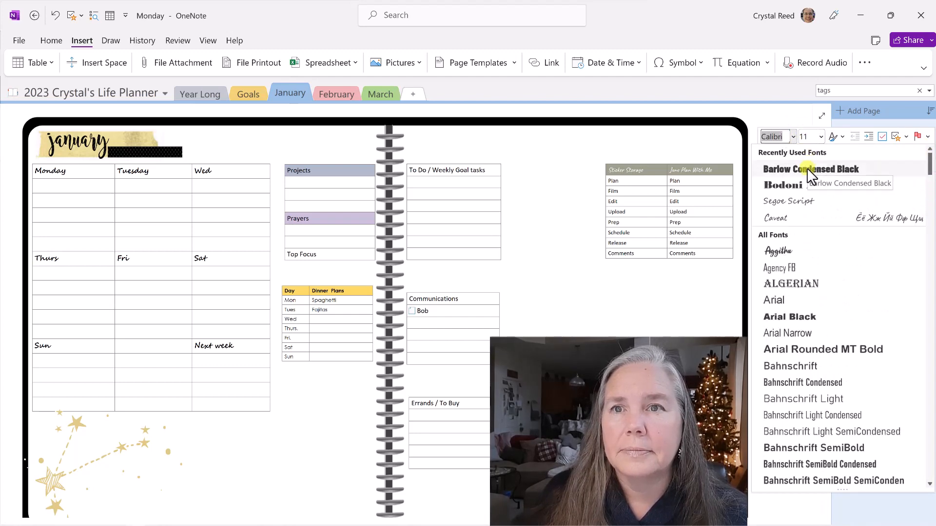
pyautogui.click(799, 184)
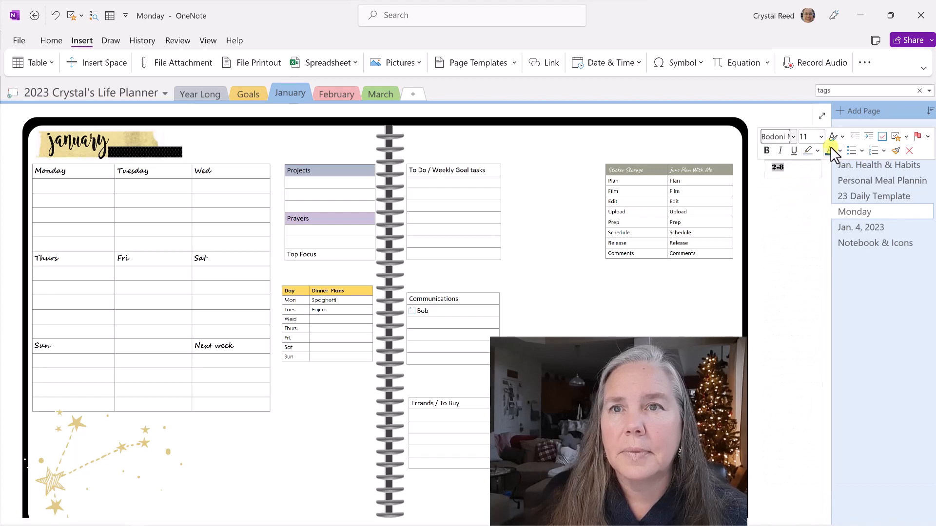
# Set the 2-8 label to font size 14 and color it black.
pyautogui.click(821, 138)
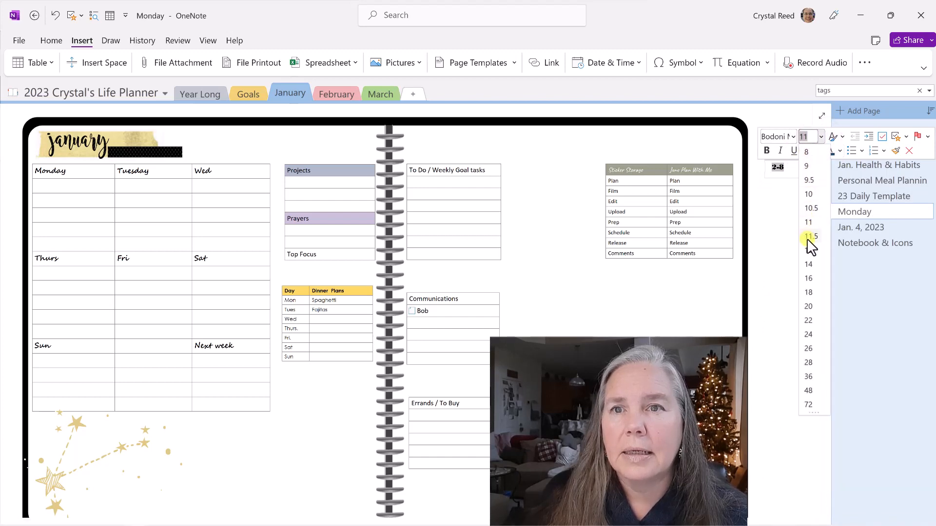
pyautogui.click(807, 264)
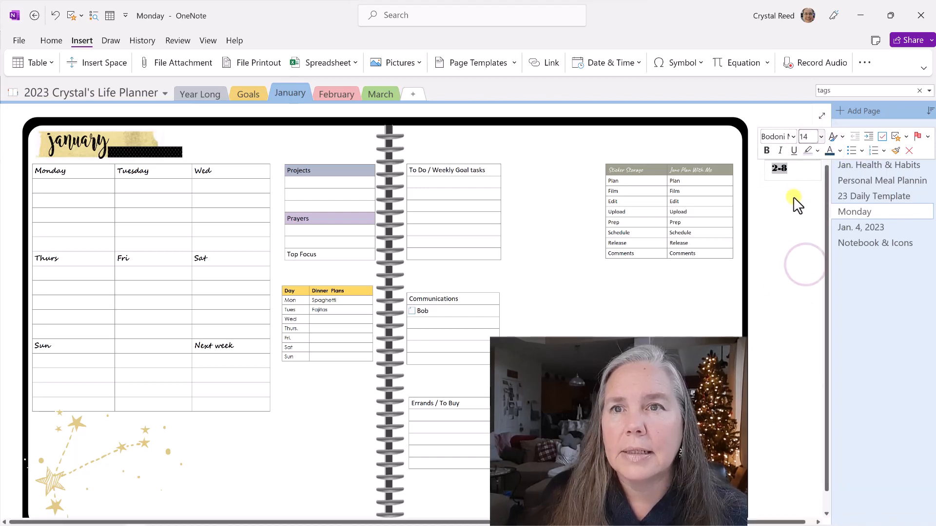
pyautogui.scroll(1, 797, 204)
pyautogui.click(829, 150)
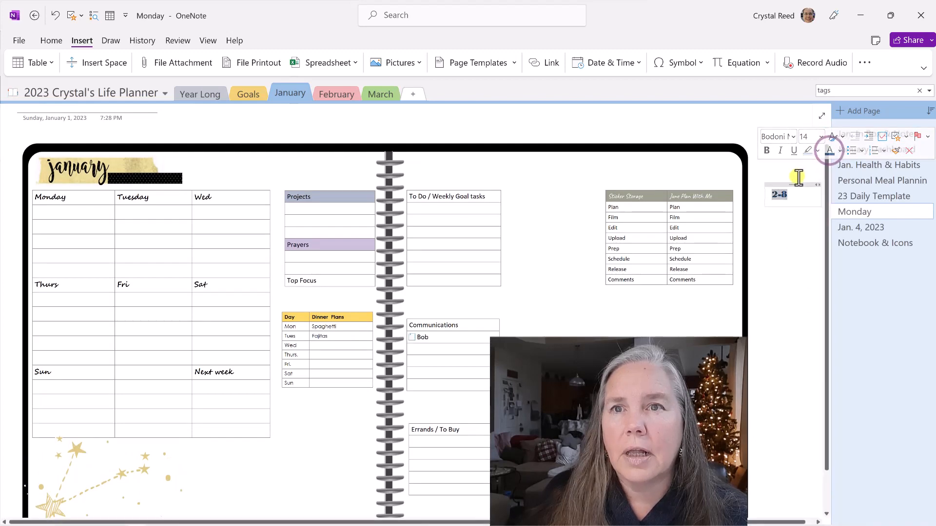
pyautogui.click(839, 151)
pyautogui.click(834, 163)
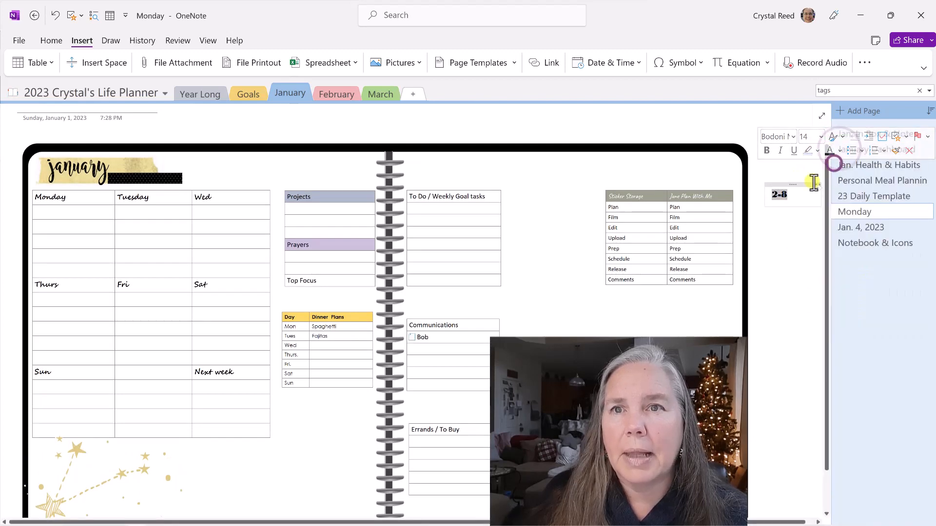
# Move the 2-8 label onto the January banner beside the month name and place the cursor in the Monday heading cell.
pyautogui.moveTo(792, 185); pyautogui.dragTo(148, 155)
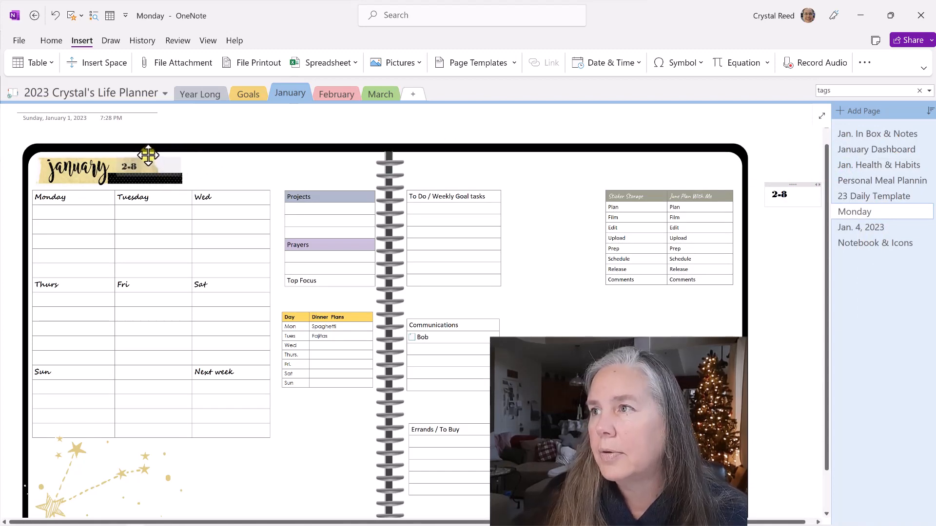
pyautogui.click(219, 163)
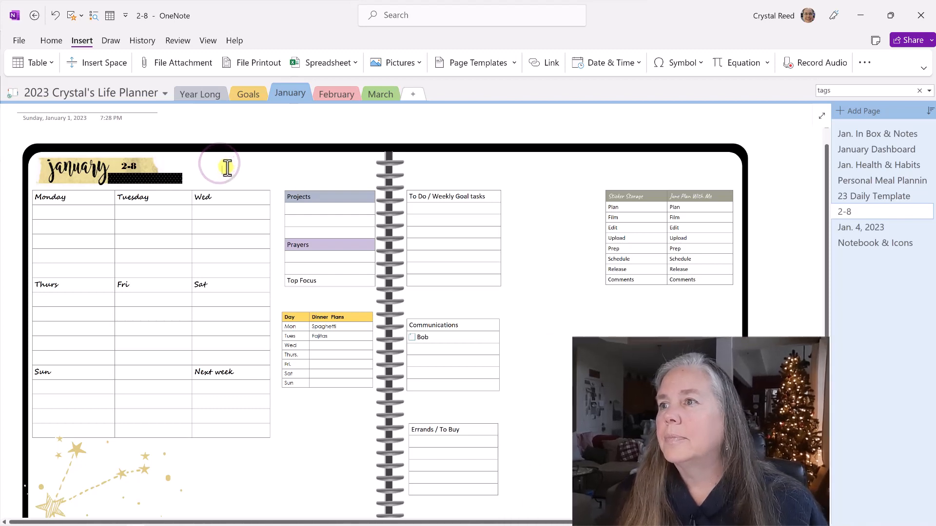
pyautogui.scroll(-1, 184, 197)
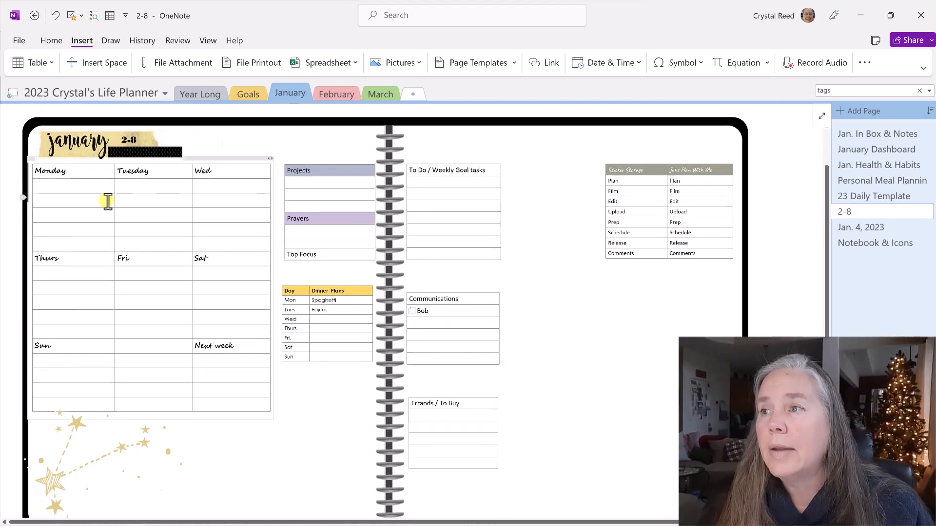
pyautogui.click(82, 171)
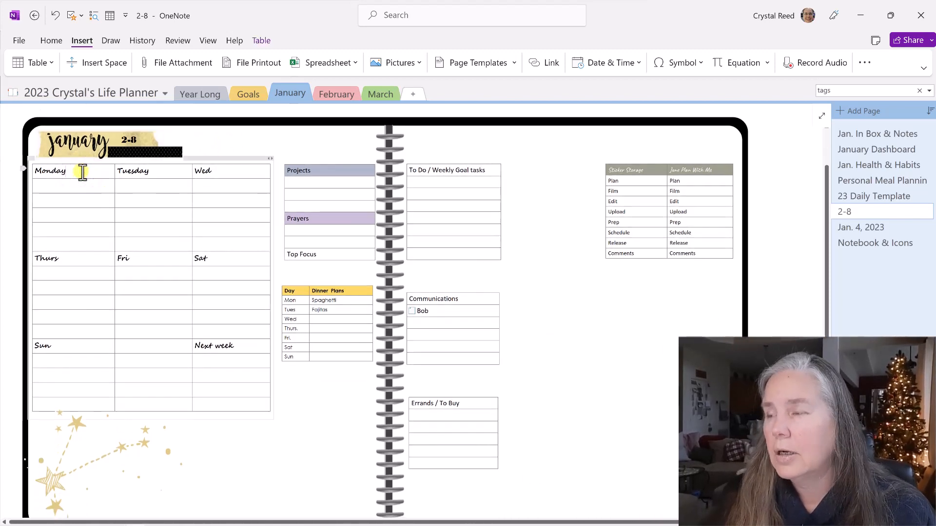
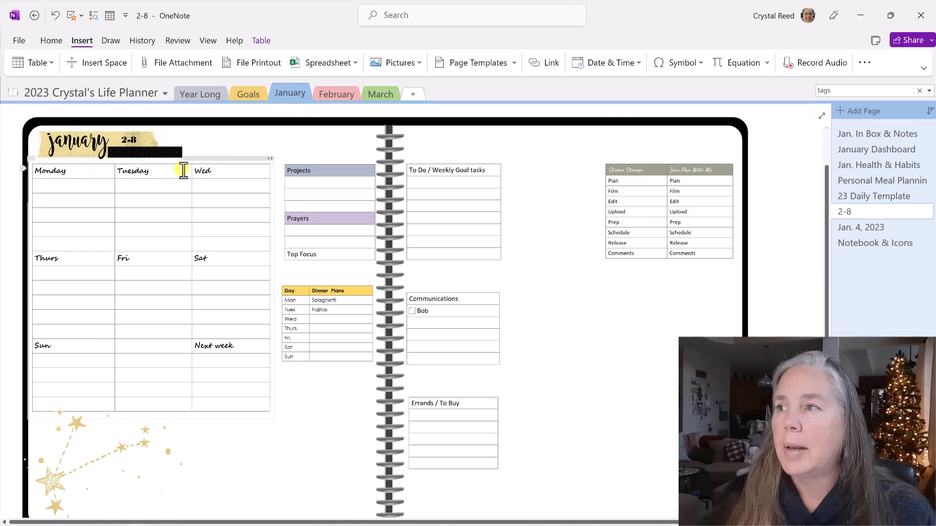
# Shade the weekly table's Monday, Tuesday and Wed heading row light purple.
pyautogui.moveTo(39, 173); pyautogui.dragTo(213, 172)
pyautogui.rightClick(213, 172)
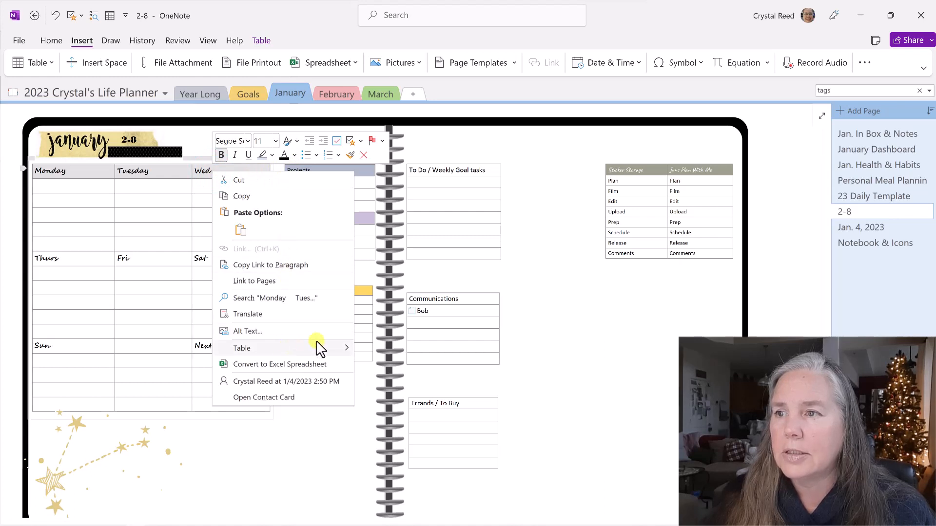
pyautogui.moveTo(311, 348)
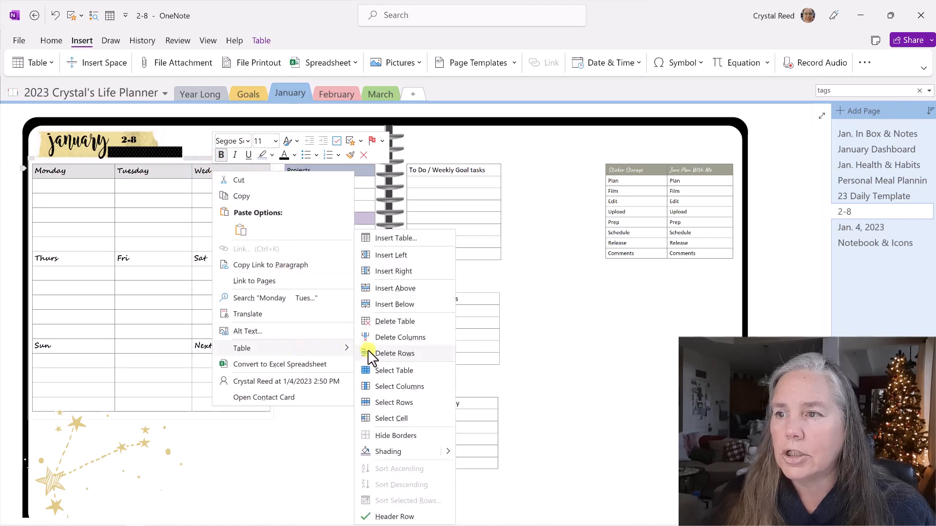
pyautogui.click(388, 449)
# Shade the weekly table's Thurs, Fri and Sat heading row light blue-gray.
pyautogui.moveTo(44, 262); pyautogui.dragTo(219, 262)
pyautogui.rightClick(221, 260)
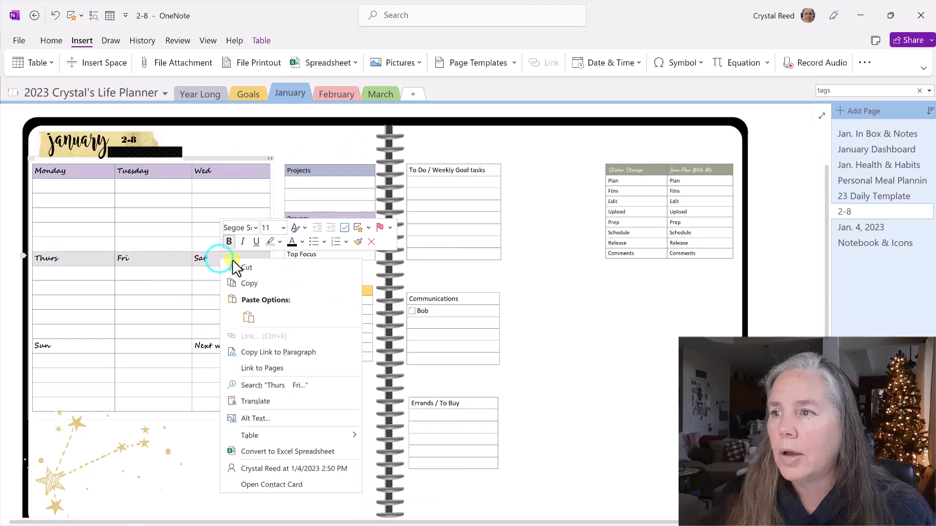
pyautogui.moveTo(360, 436)
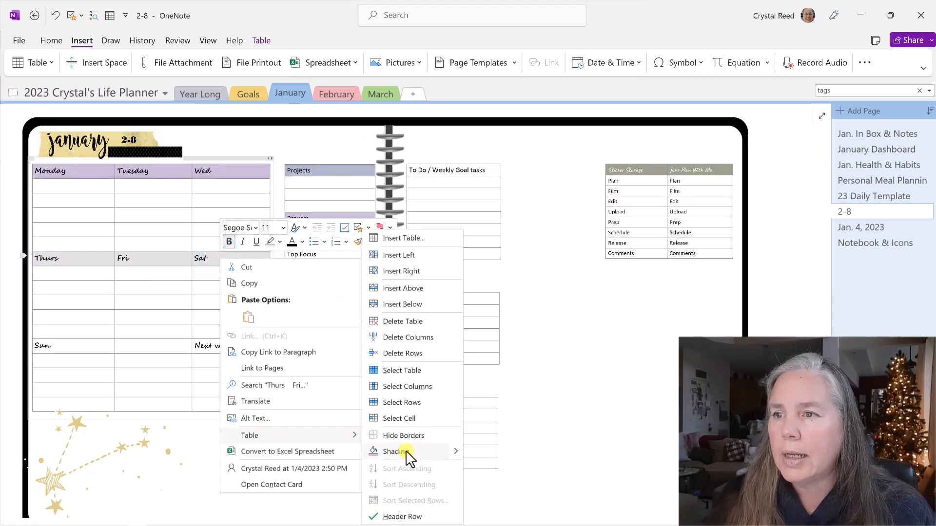
pyautogui.click(455, 452)
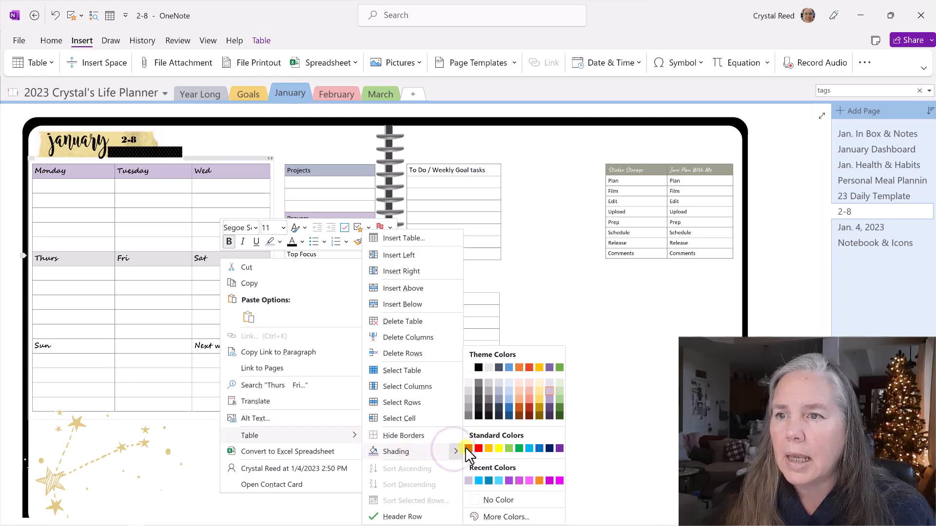
pyautogui.click(500, 391)
pyautogui.click(223, 340)
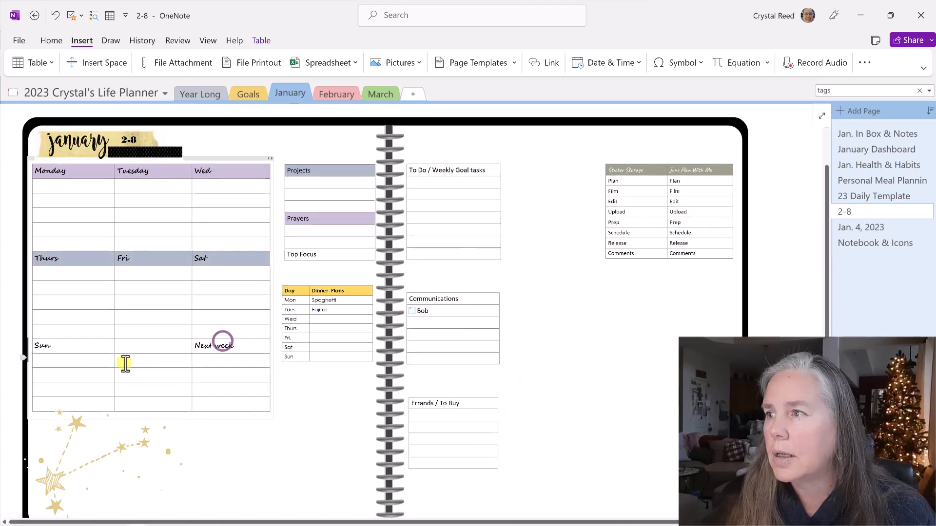
# Shade the weekly table's Sun and Next week heading row gray.
pyautogui.click(36, 346)
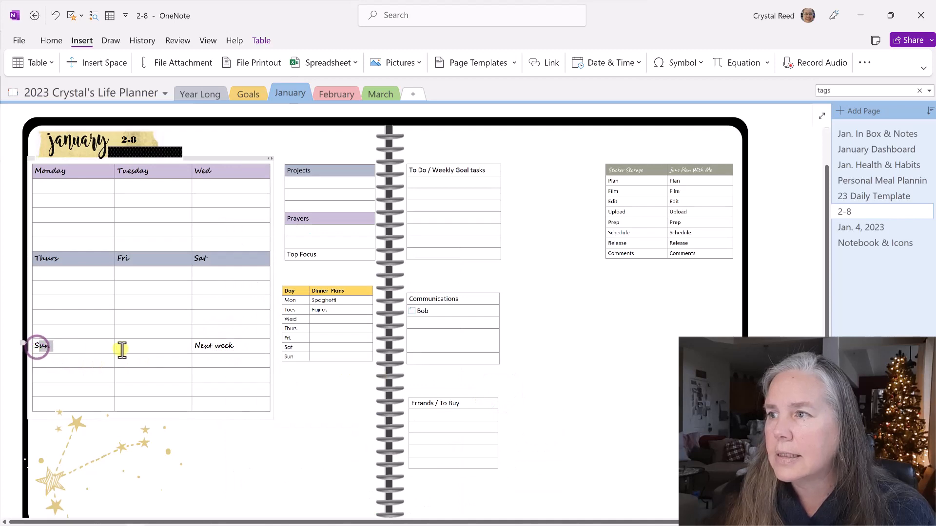
pyautogui.rightClick(238, 347)
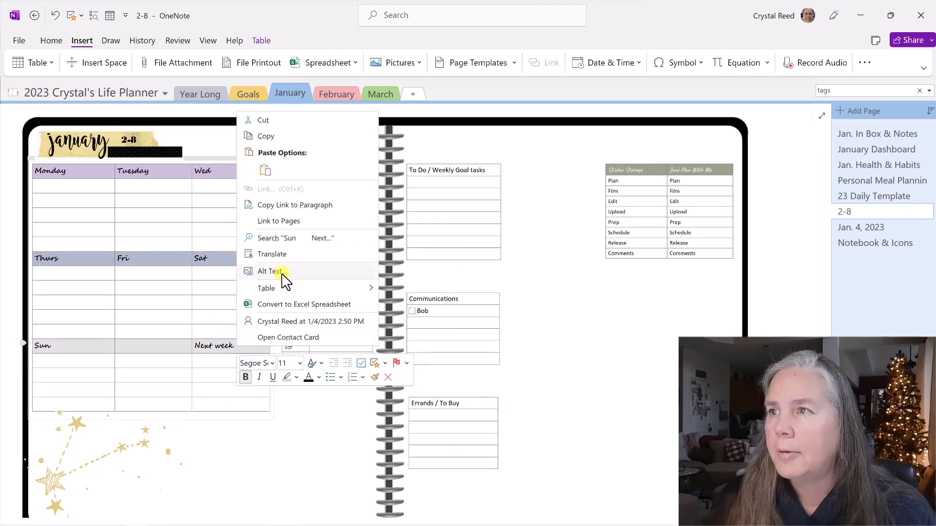
pyautogui.moveTo(279, 288)
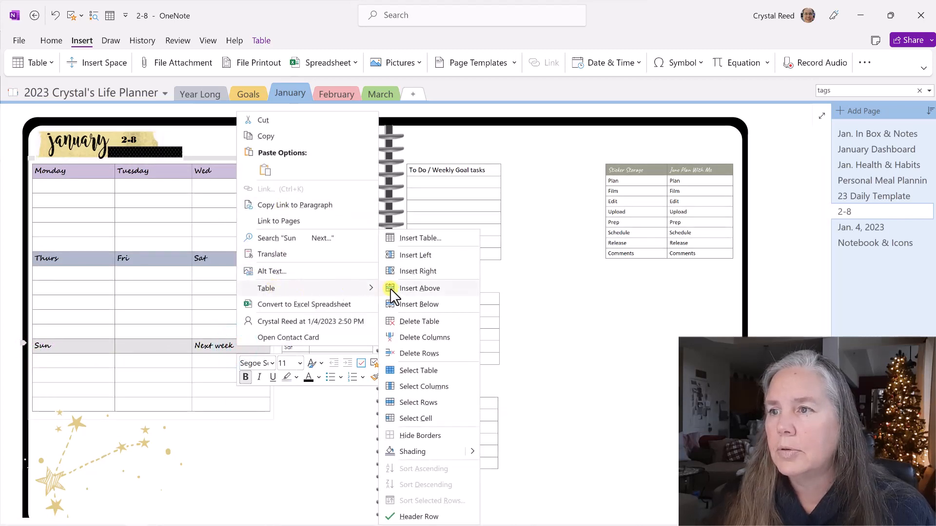
pyautogui.click(470, 451)
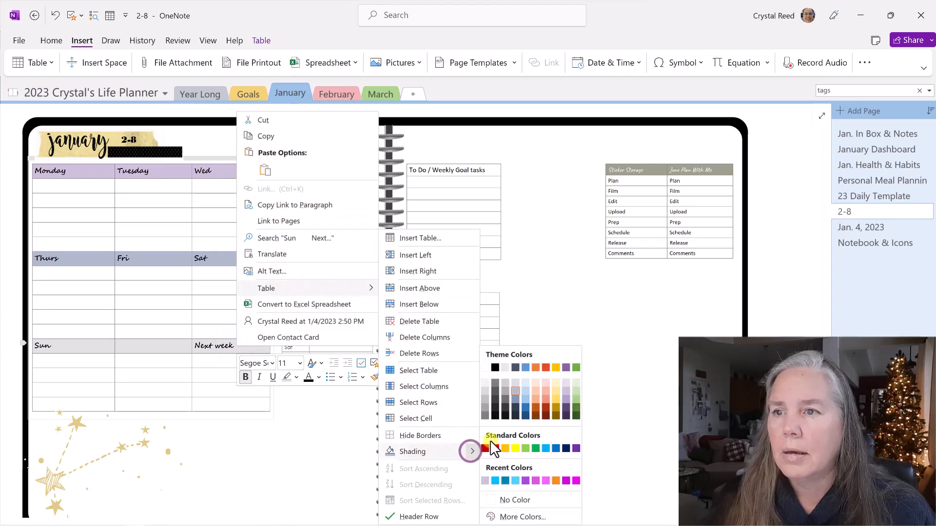
pyautogui.click(504, 388)
pyautogui.click(287, 433)
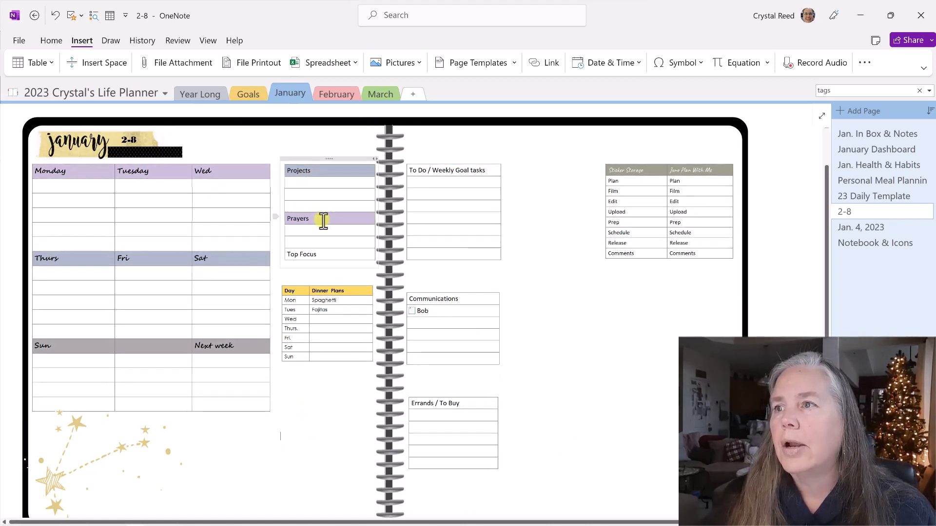
# Insert four rows above the Projects heading in the Projects and Prayers table.
pyautogui.click(287, 171)
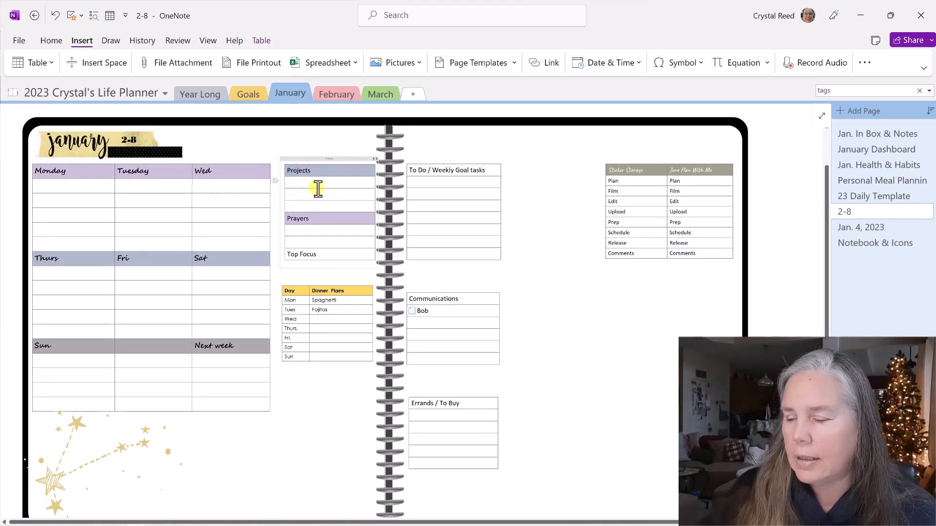
pyautogui.moveTo(292, 173); pyautogui.dragTo(296, 201)
pyautogui.rightClick(298, 202)
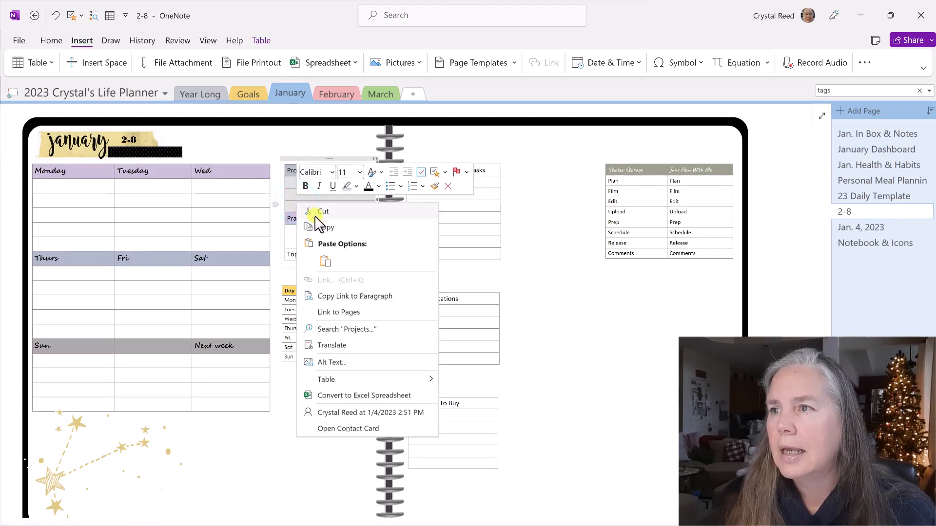
pyautogui.moveTo(323, 378)
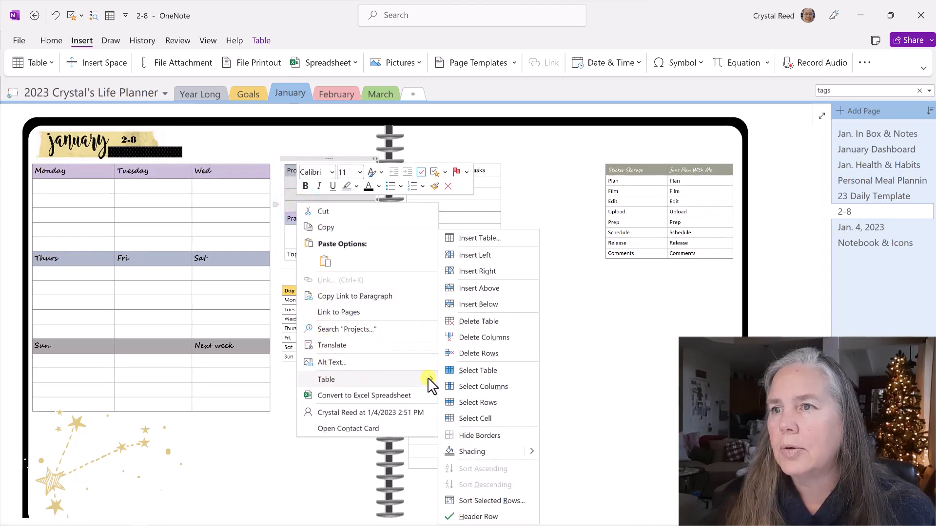
pyautogui.click(484, 287)
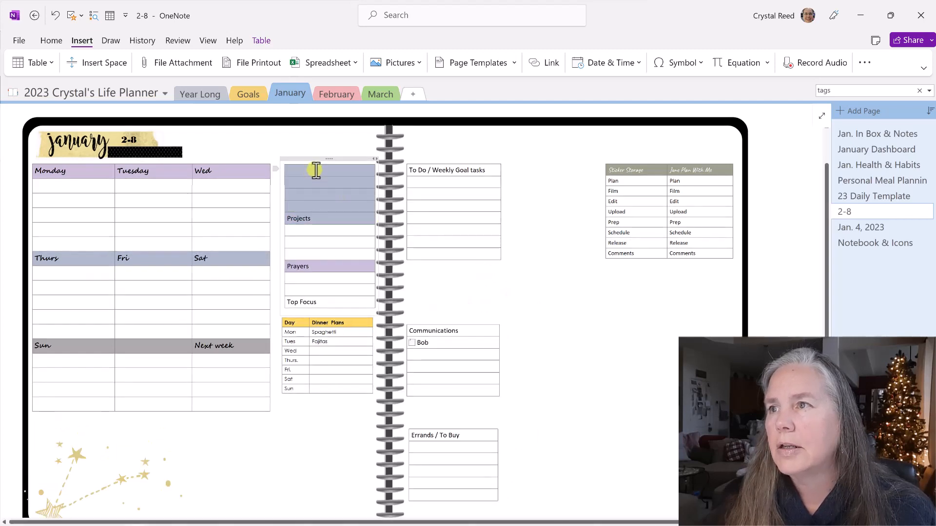
# Remove the shading from the four empty rows above the Projects heading.
pyautogui.rightClick(317, 201)
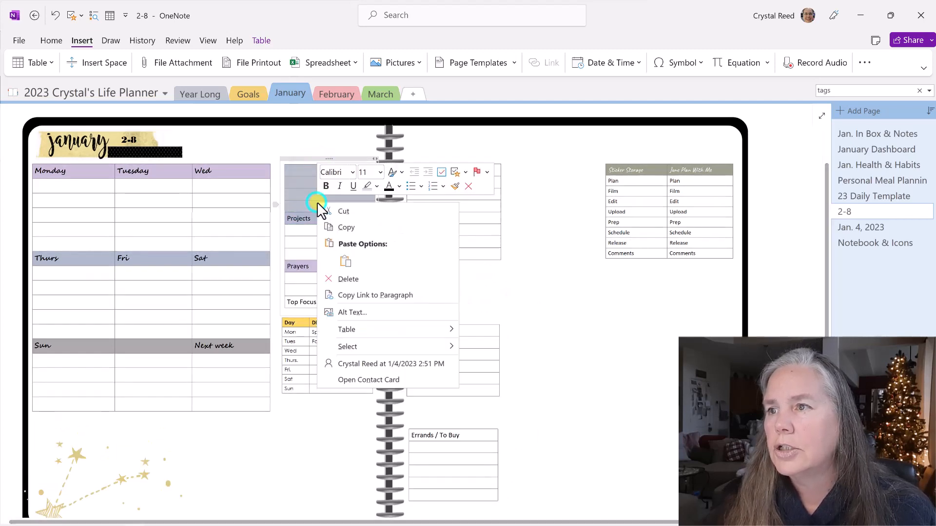
pyautogui.moveTo(419, 337)
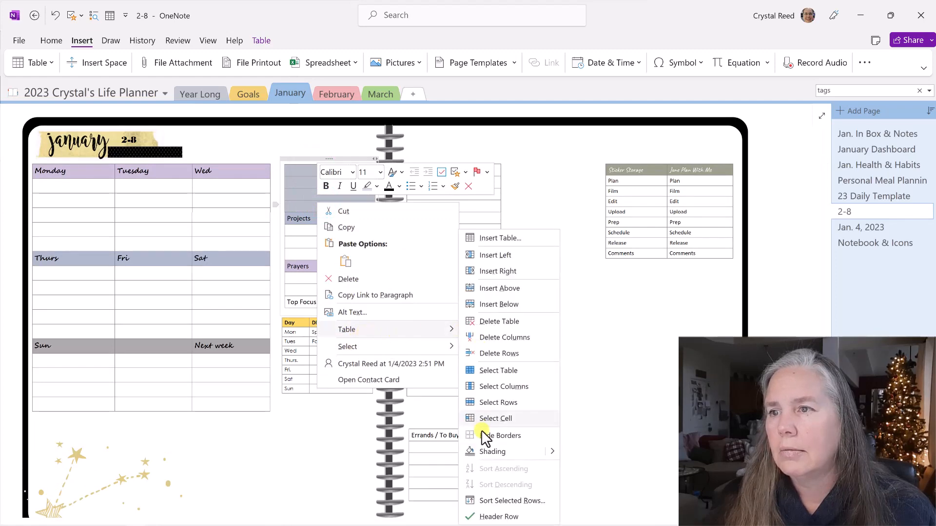
pyautogui.click(551, 454)
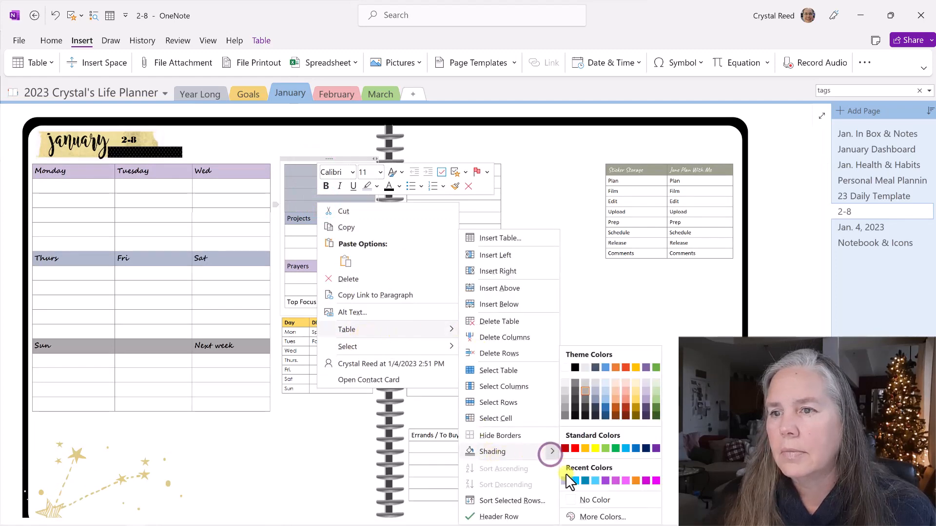
pyautogui.click(591, 502)
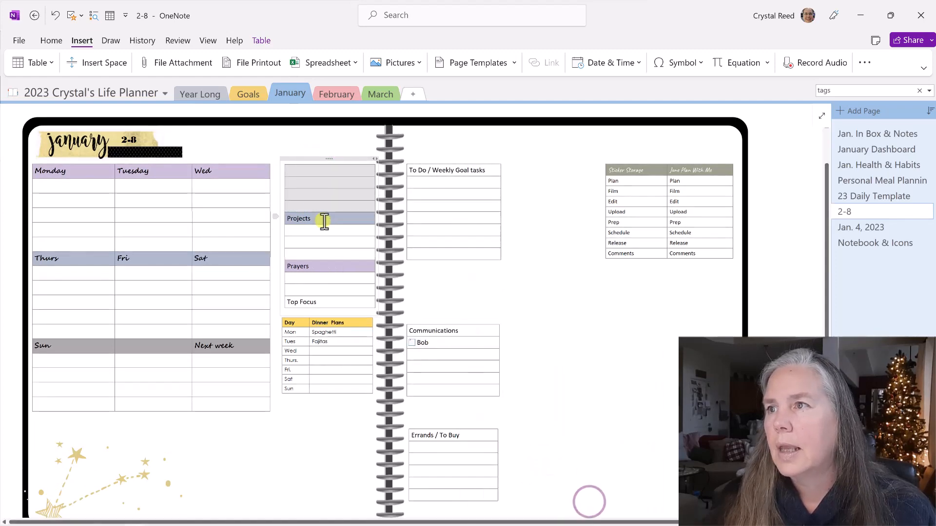
# Enter "Top Focus" in the table's first row and delete the old Top Focus text beneath Prayers.
pyautogui.click(316, 171)
pyautogui.write('Top Focus')
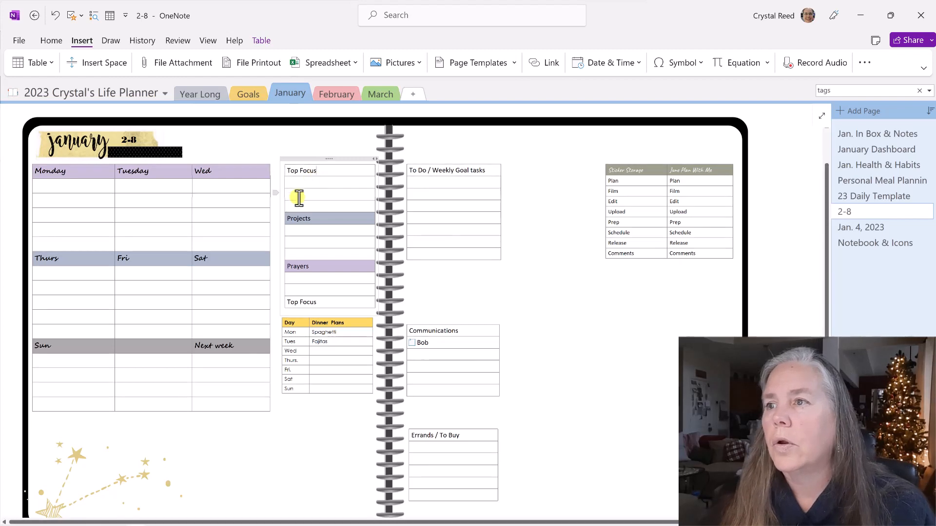
pyautogui.moveTo(317, 303); pyautogui.dragTo(290, 297)
pyautogui.press('BackSpace')
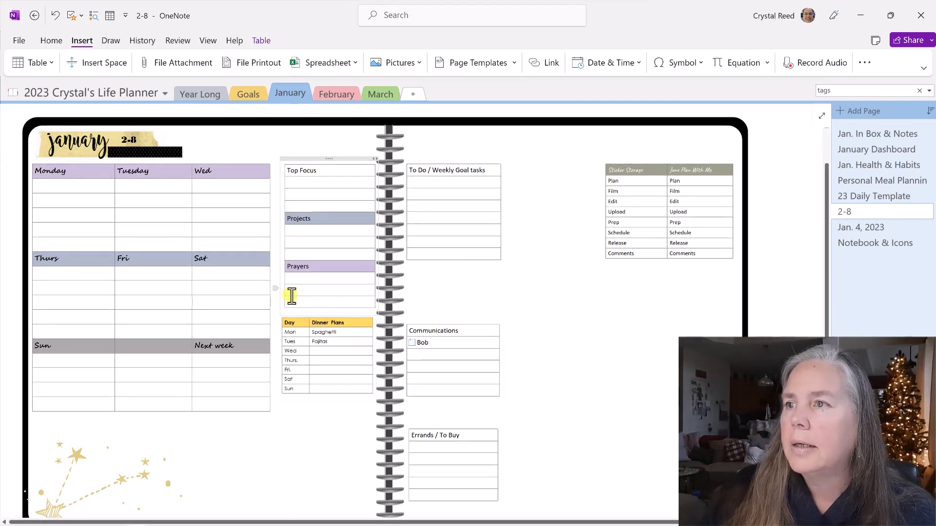
# Shade the Top Focus heading cell light gray.
pyautogui.moveTo(285, 168); pyautogui.dragTo(369, 170)
pyautogui.rightClick(369, 170)
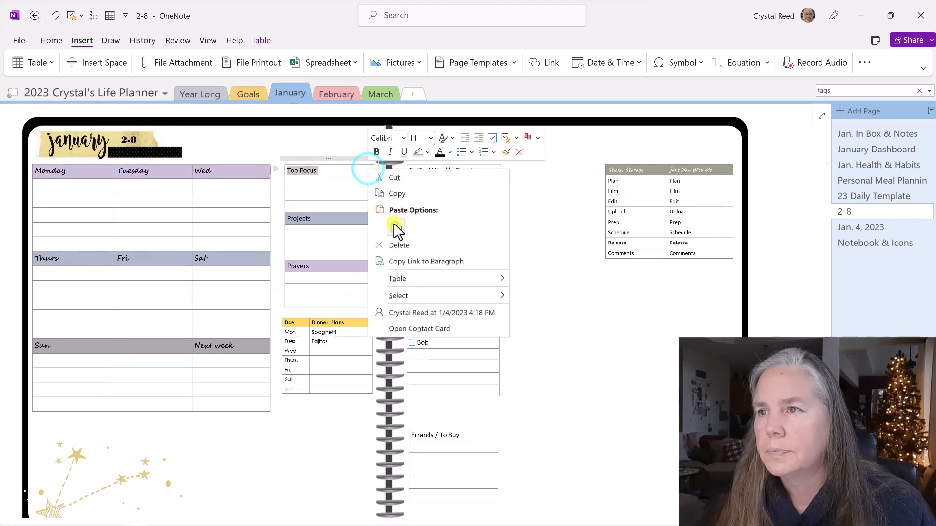
pyautogui.moveTo(505, 279)
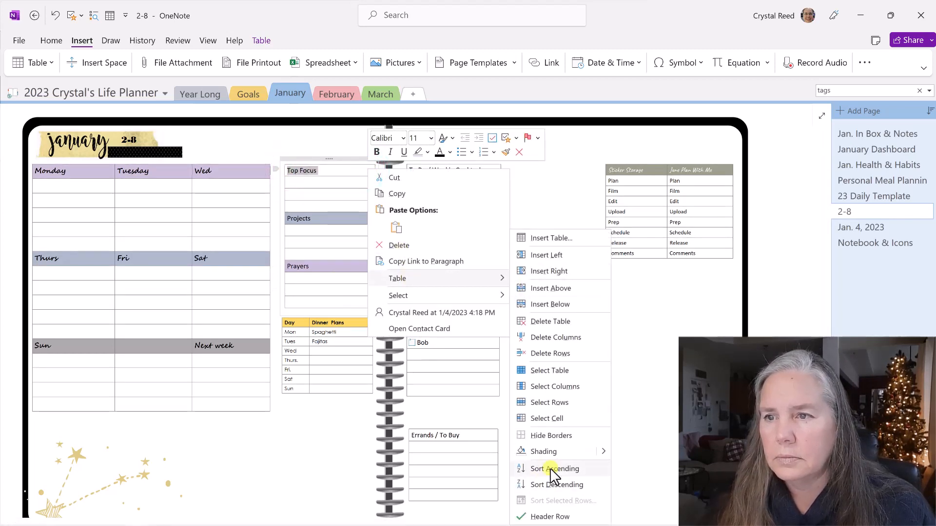
pyautogui.click(604, 447)
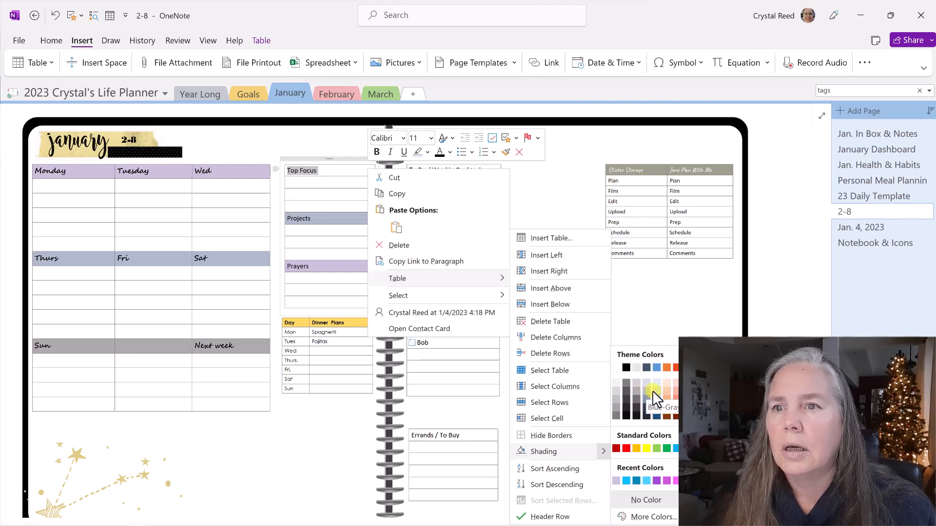
pyautogui.click(615, 390)
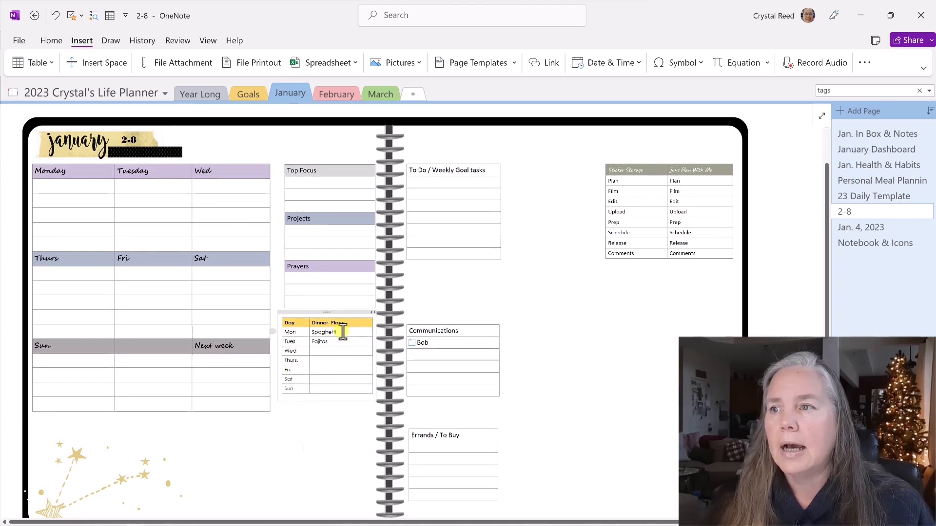
# Clear the Mon and Tues meals from the dinner table and shade its Day and Dinner Plans heading row dark blue-gray.
pyautogui.moveTo(337, 341); pyautogui.dragTo(315, 337)
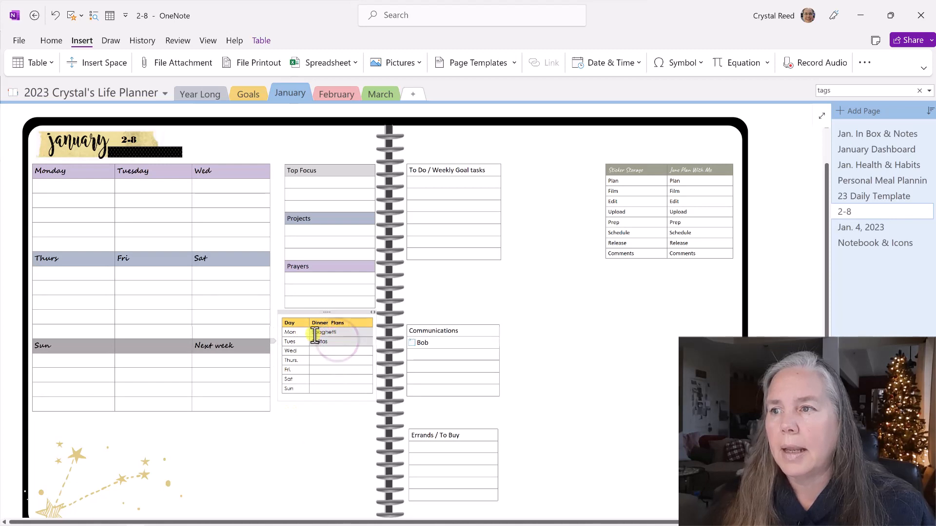
pyautogui.press('Delete')
pyautogui.click(351, 321)
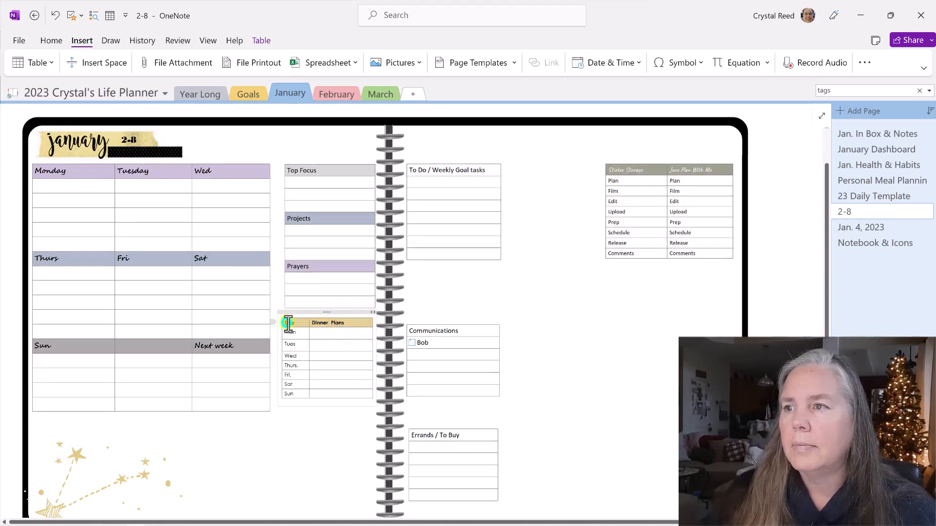
pyautogui.rightClick(289, 324)
pyautogui.moveTo(332, 264)
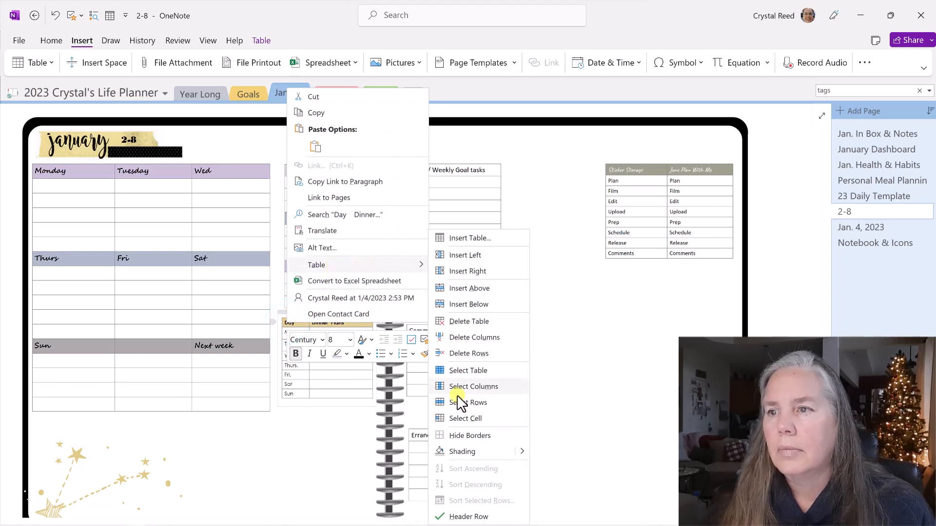
pyautogui.click(521, 451)
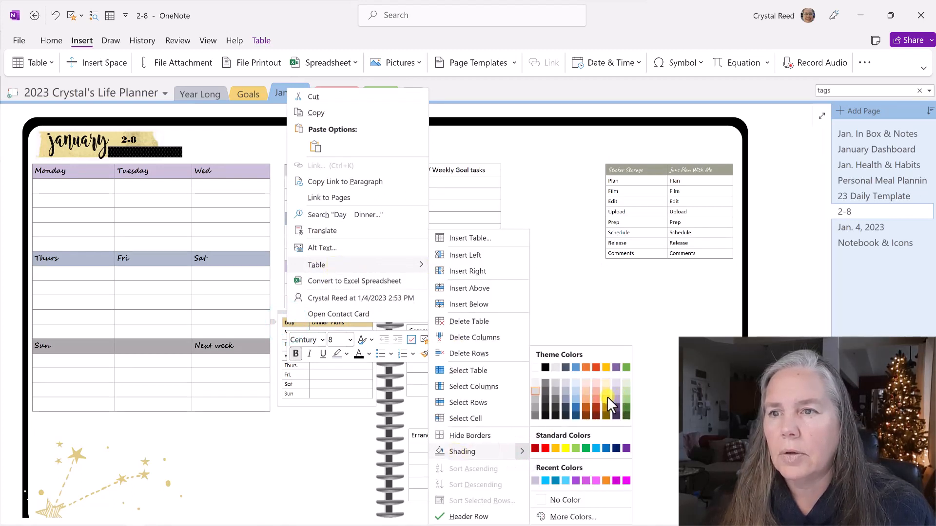
pyautogui.click(567, 399)
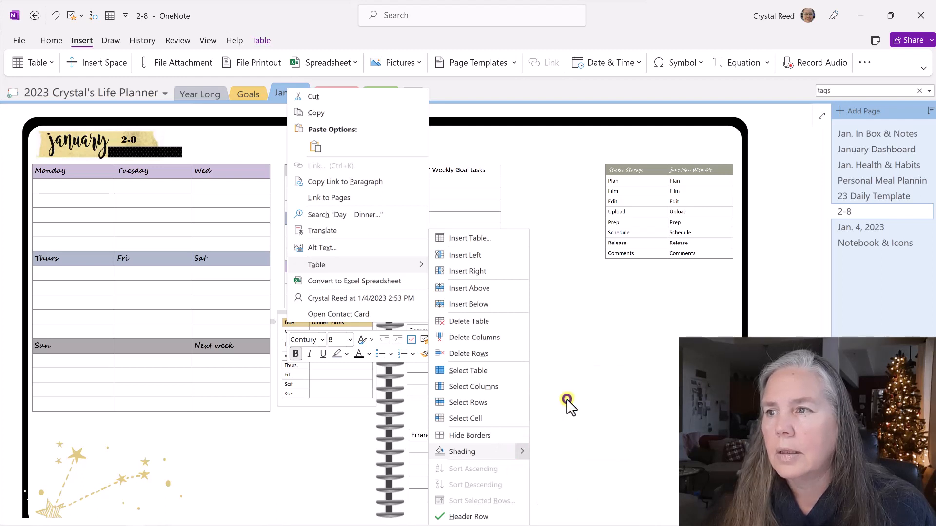
pyautogui.click(292, 449)
pyautogui.click(327, 442)
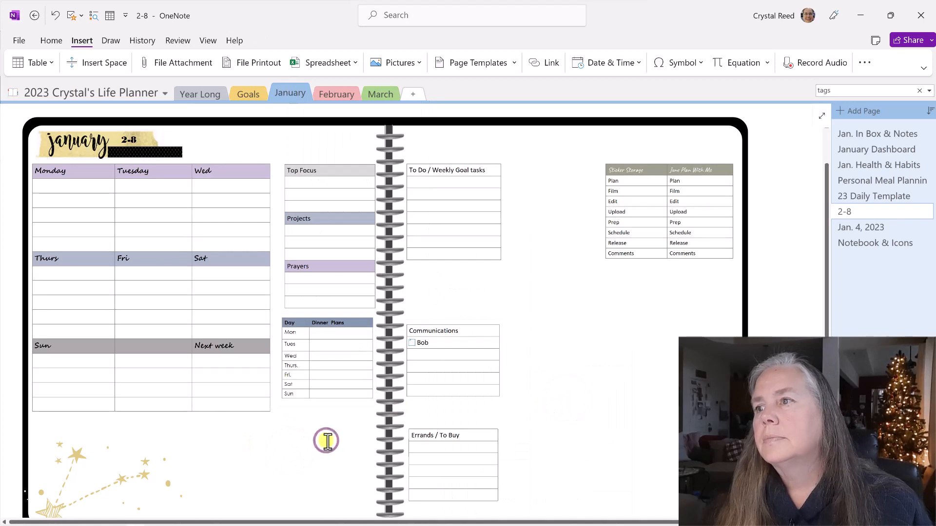
# Shade the To Do / Weekly Goal tasks heading cell dark blue-gray.
pyautogui.scroll(-1, 326, 441)
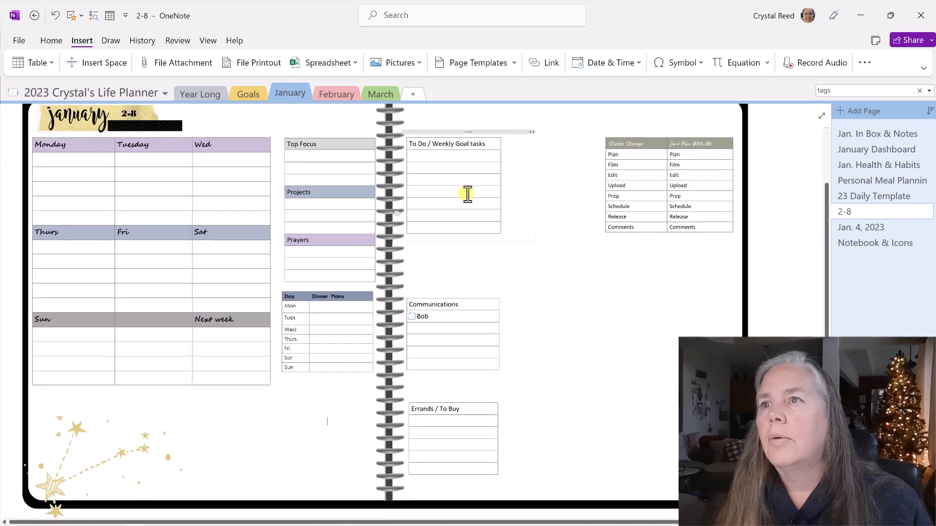
pyautogui.moveTo(408, 144); pyautogui.dragTo(490, 144)
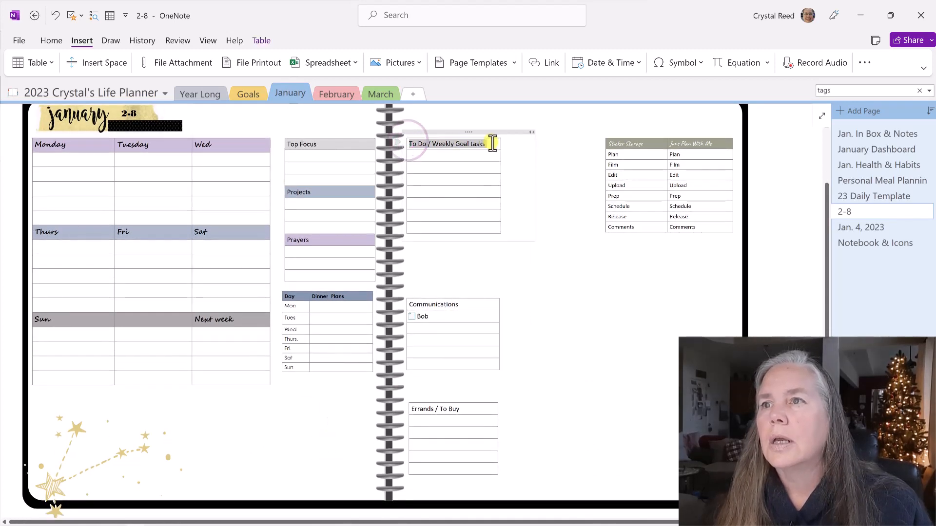
pyautogui.rightClick(490, 142)
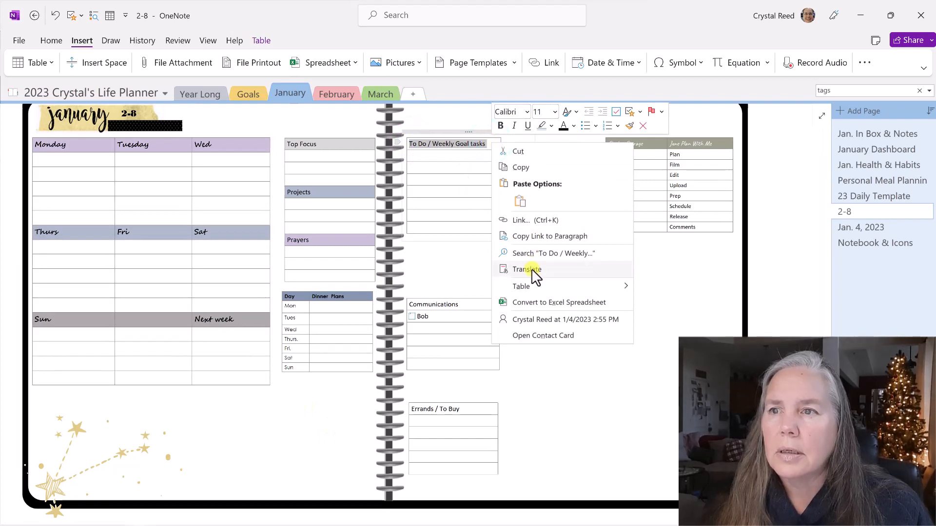
pyautogui.moveTo(564, 288)
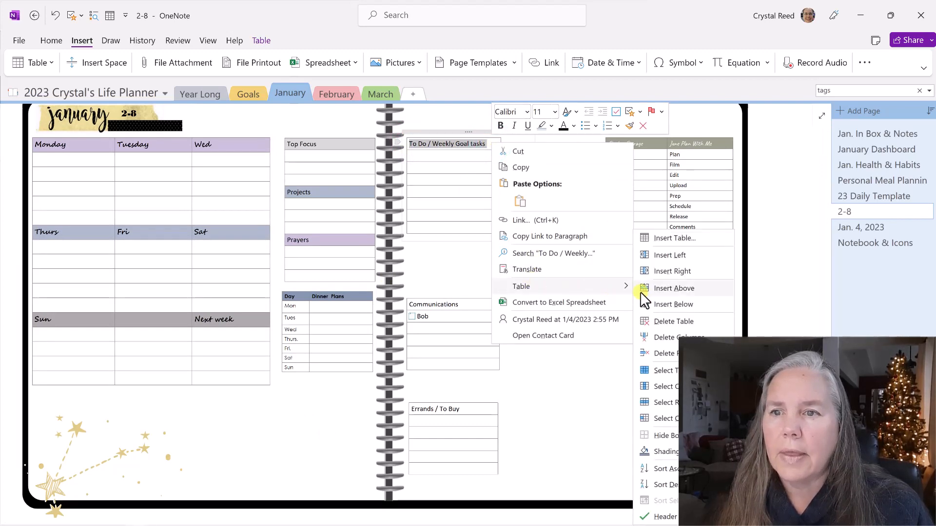
pyautogui.click(673, 452)
pyautogui.click(587, 397)
# Shade the Communications heading cell light purple.
pyautogui.click(405, 301)
pyautogui.rightClick(477, 302)
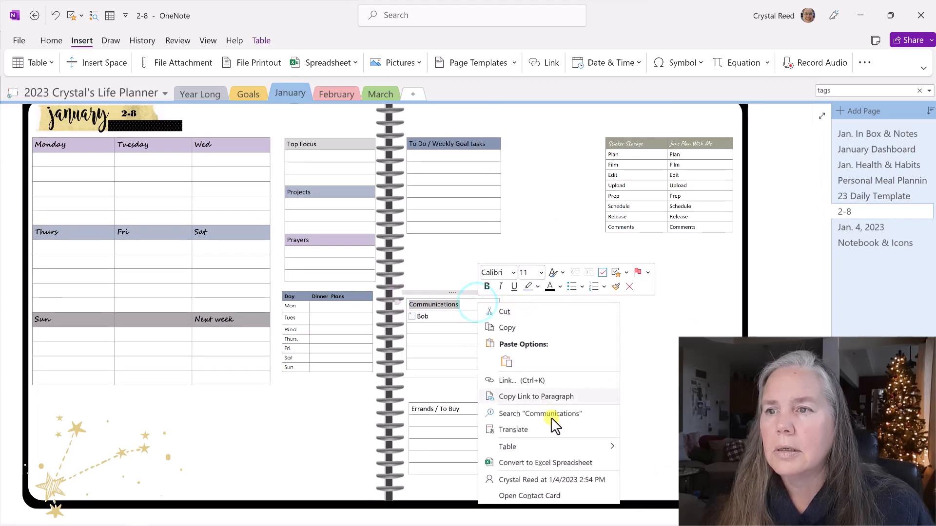
pyautogui.moveTo(590, 446)
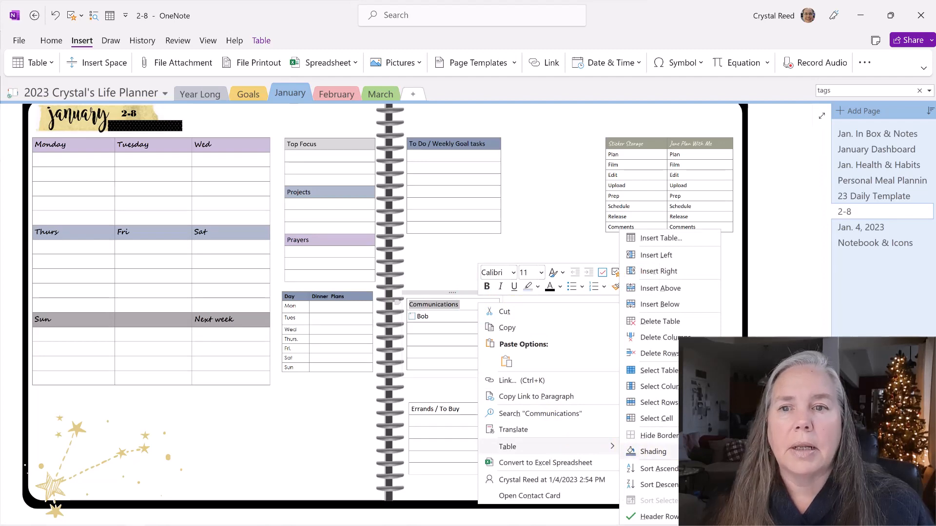
pyautogui.click(795, 463)
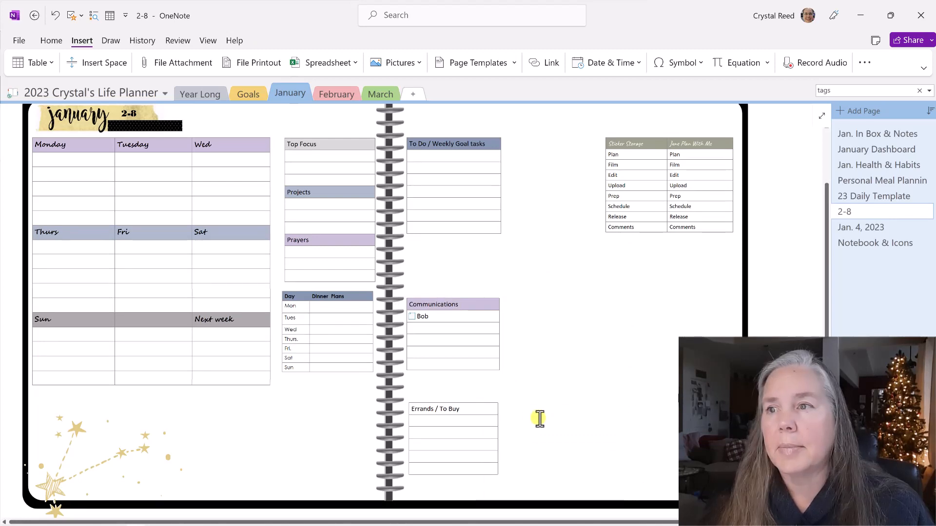
# Shade the Errands / To Buy heading cell light blue-gray.
pyautogui.moveTo(440, 410); pyautogui.dragTo(462, 409)
pyautogui.rightClick(462, 408)
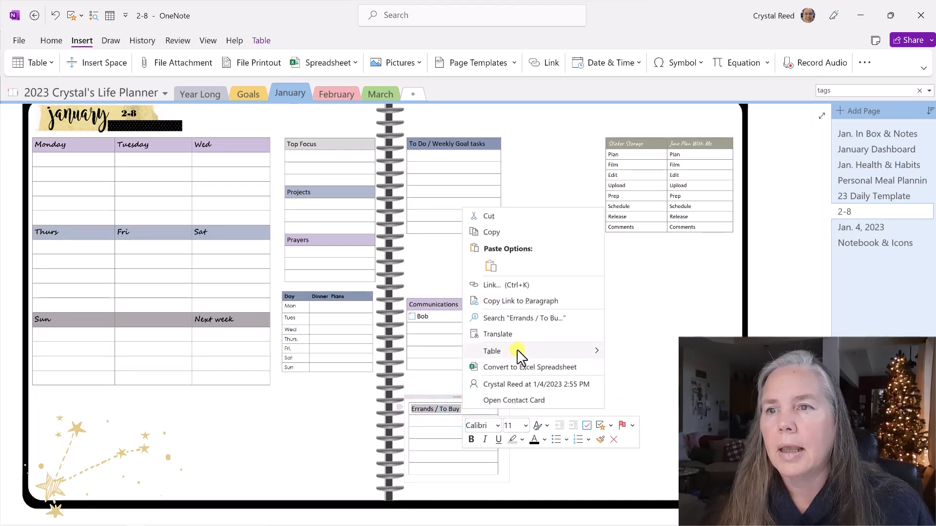
pyautogui.moveTo(516, 352)
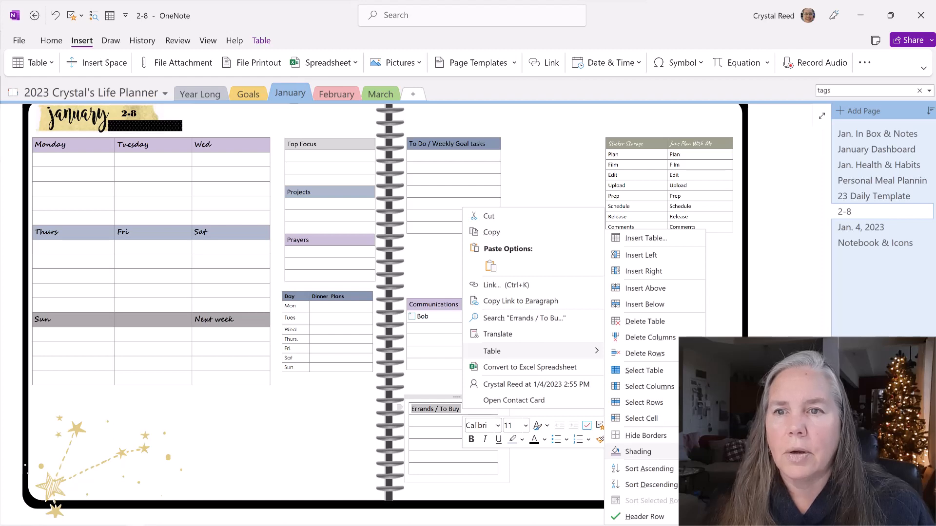
pyautogui.click(638, 451)
pyautogui.click(634, 413)
# Change the shading of the Sticker Storage table's two-column heading row to blue-gray.
pyautogui.scroll(1, 634, 414)
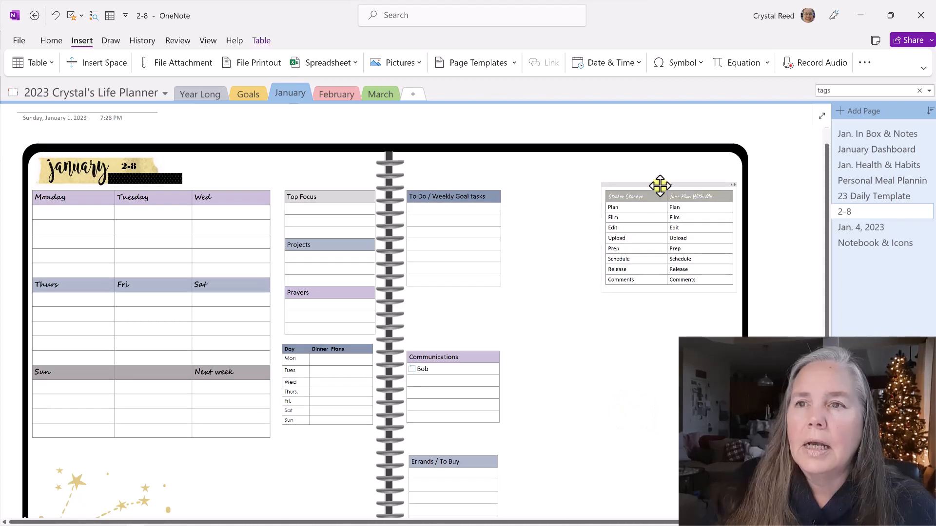
pyautogui.click(670, 318)
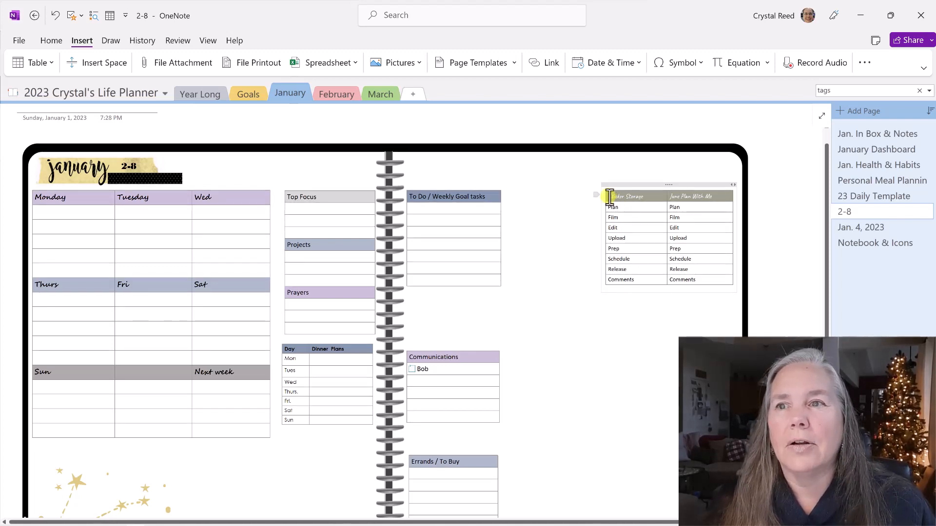
pyautogui.moveTo(609, 196); pyautogui.dragTo(705, 196)
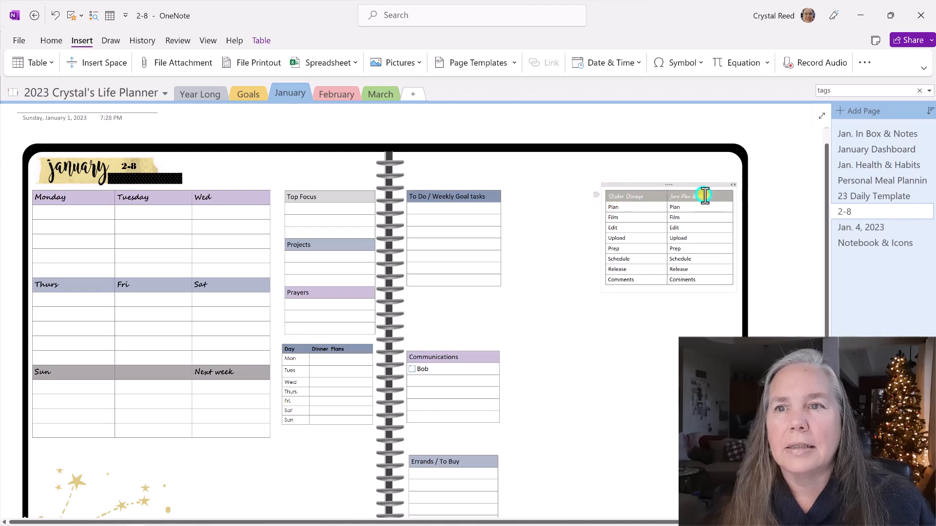
pyautogui.rightClick(706, 195)
pyautogui.moveTo(739, 355)
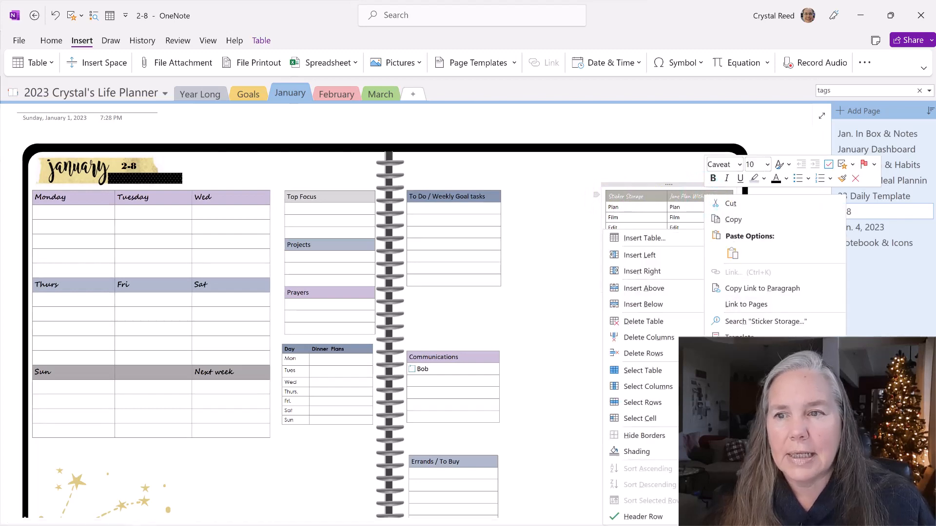
pyautogui.moveTo(658, 456)
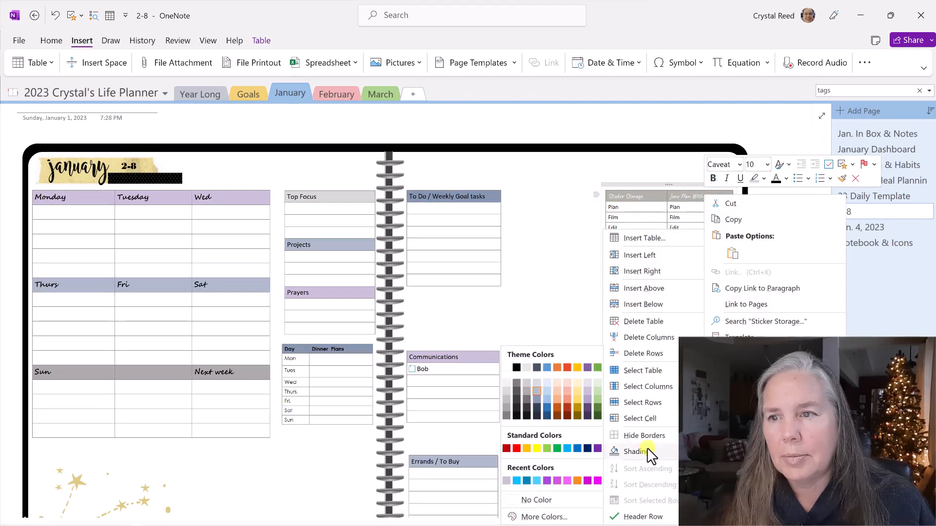
pyautogui.click(536, 401)
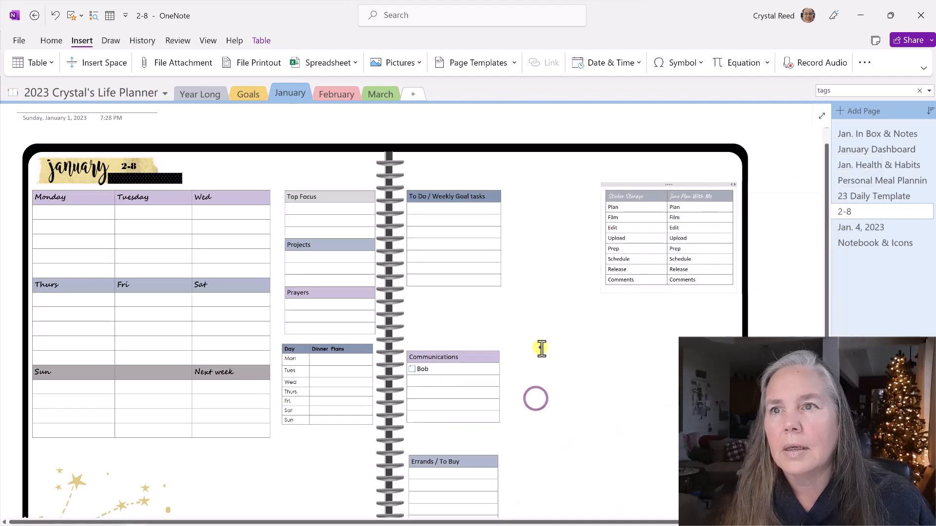
pyautogui.click(538, 346)
# Shrink the gold star picture below the weekly table slightly and move it up within the planner's lower-left corner.
pyautogui.scroll(-2, 612, 350)
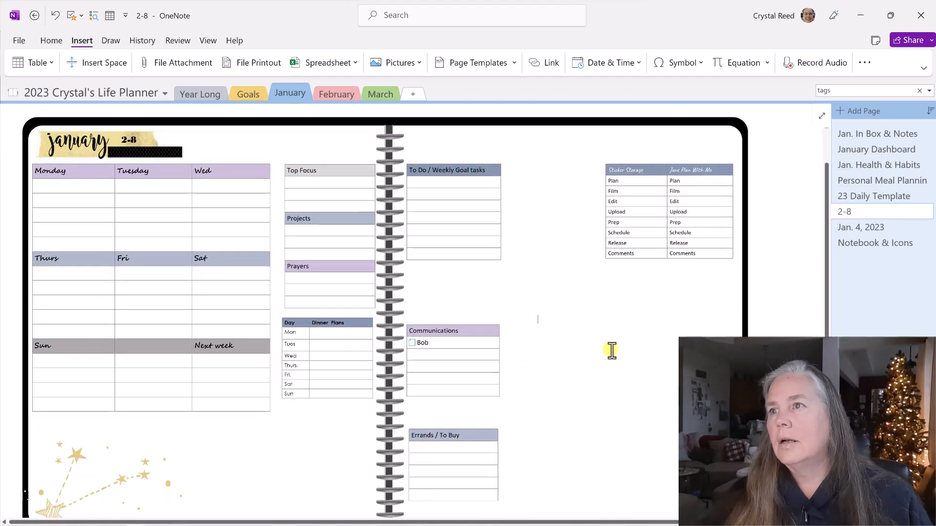
pyautogui.moveTo(95, 449); pyautogui.dragTo(212, 369)
pyautogui.moveTo(129, 435); pyautogui.dragTo(122, 427)
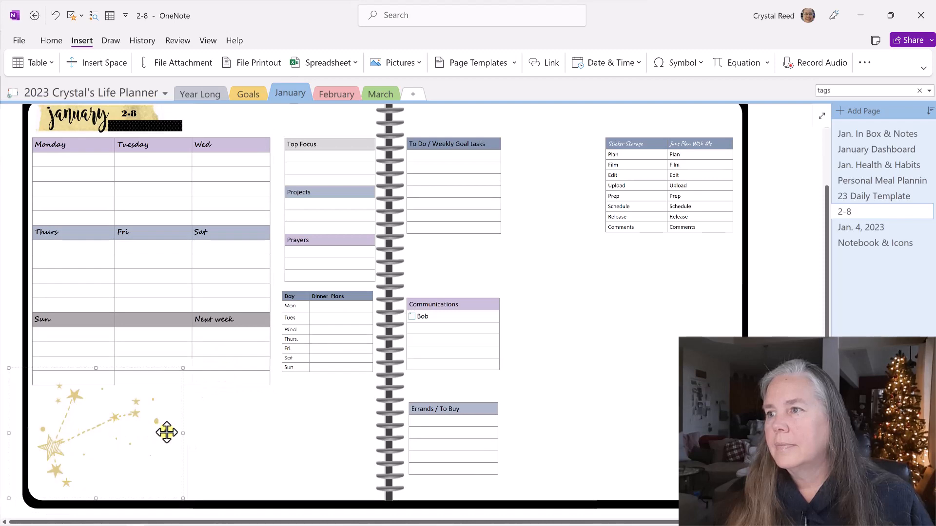
pyautogui.click(167, 433)
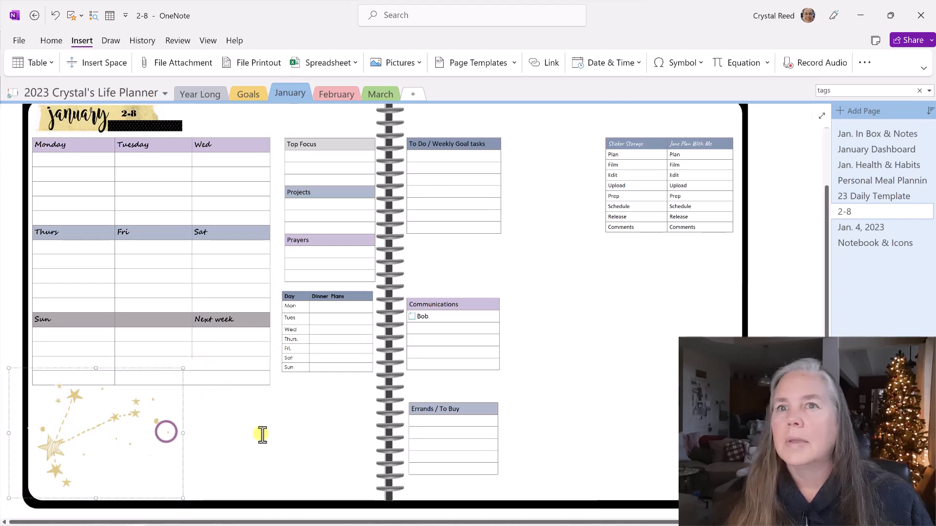
# Copy the smaller gold star cluster picture beneath the large star border on the Notebook & Icons page.
pyautogui.click(876, 243)
pyautogui.scroll(-10, 582, 312)
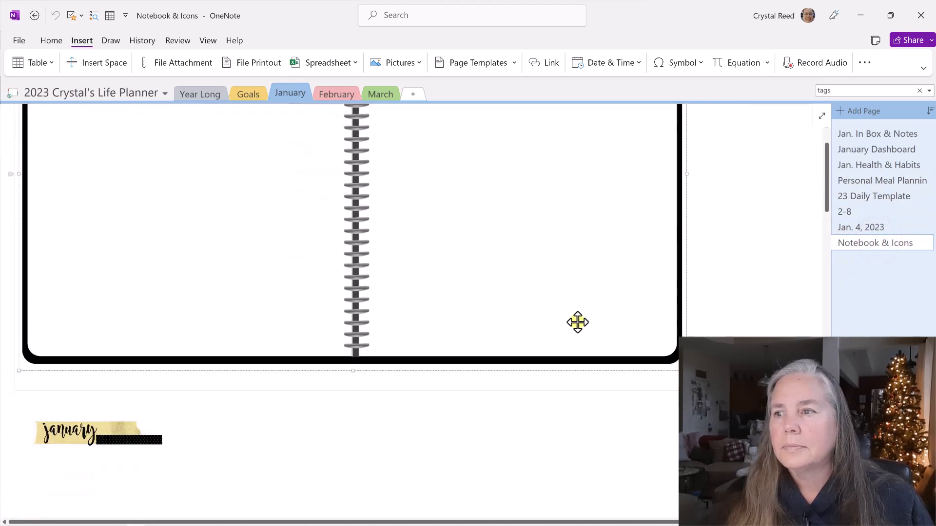
pyautogui.scroll(-5, 577, 325)
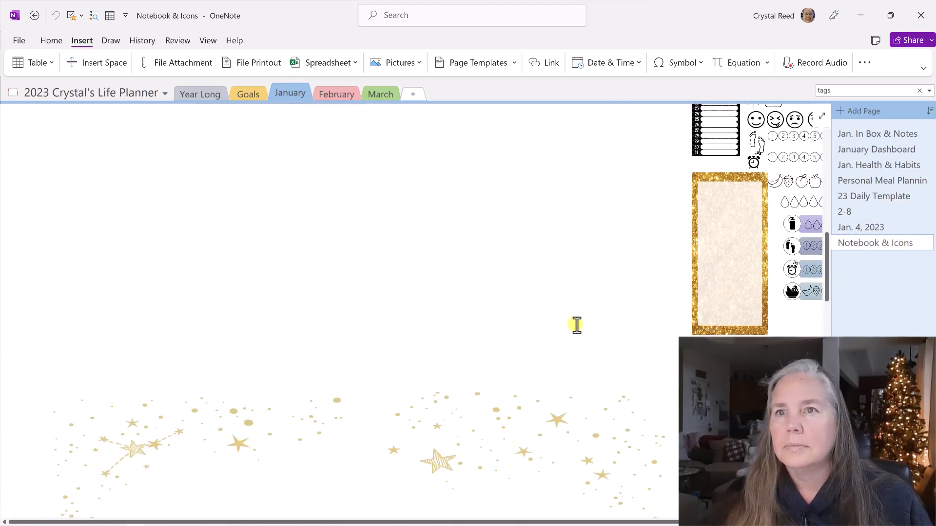
pyautogui.scroll(-5, 577, 325)
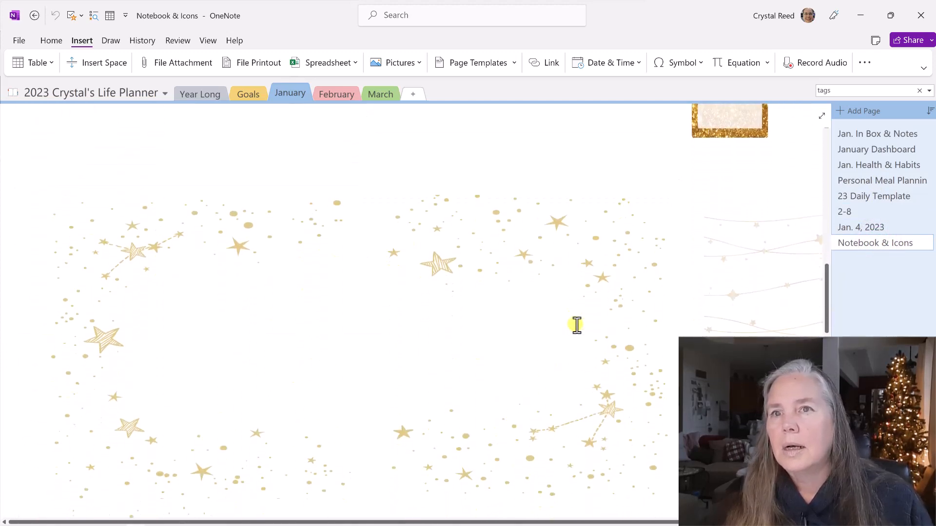
pyautogui.scroll(-2, 577, 325)
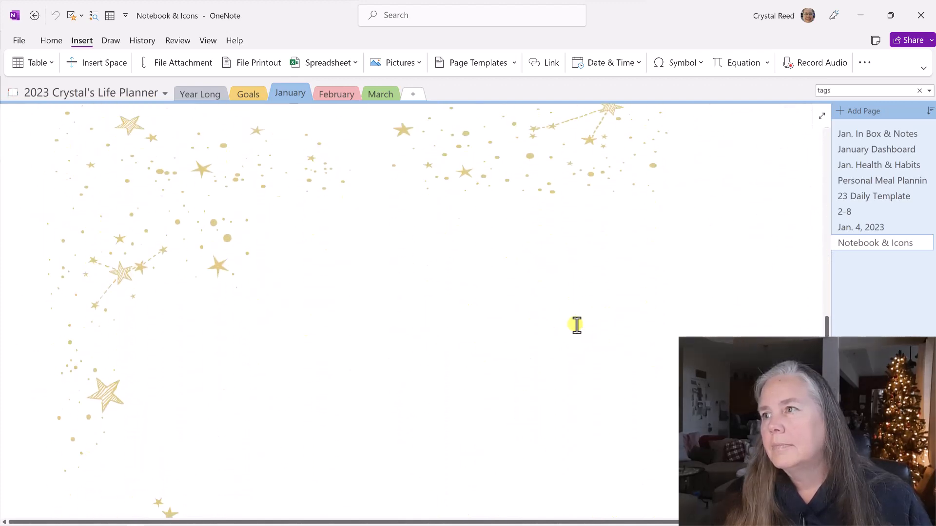
pyautogui.click(119, 269)
pyautogui.rightClick(119, 269)
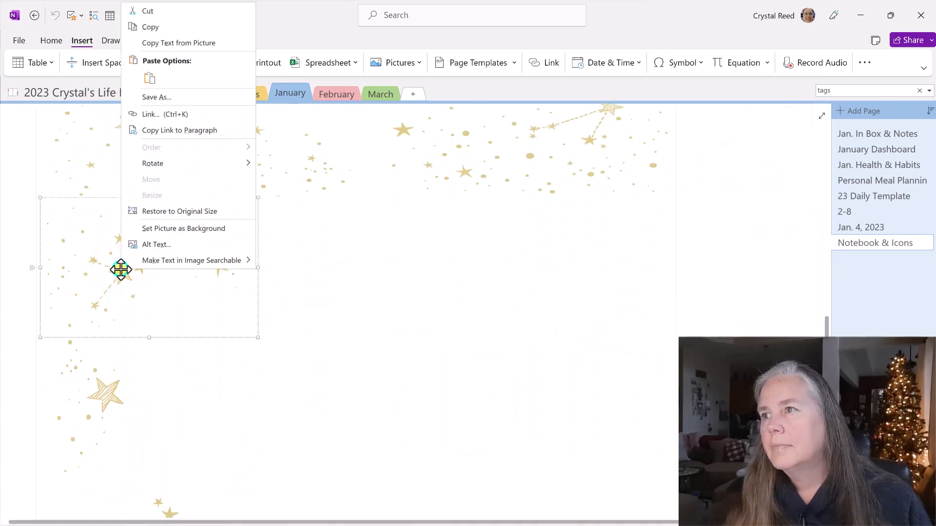
pyautogui.click(150, 27)
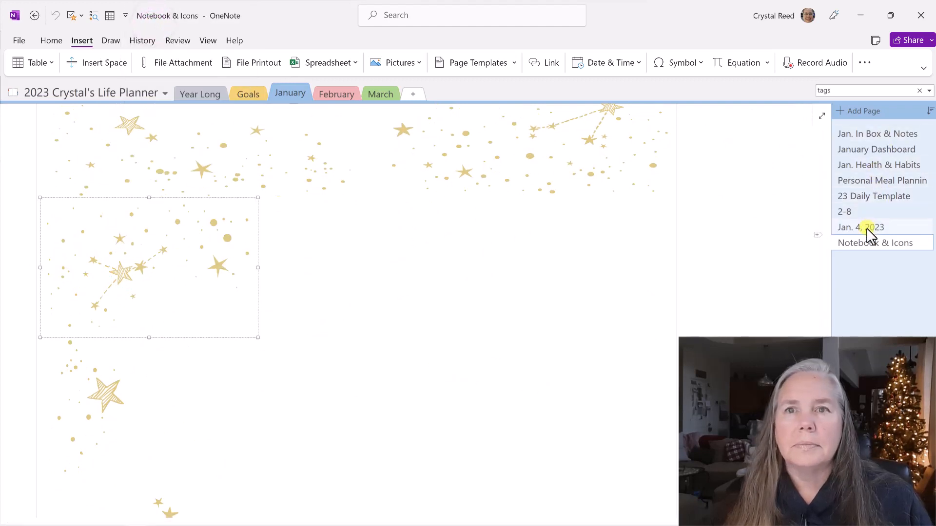
# Paste the copied star cluster picture onto the 2-8 page beside the planner.
pyautogui.click(860, 215)
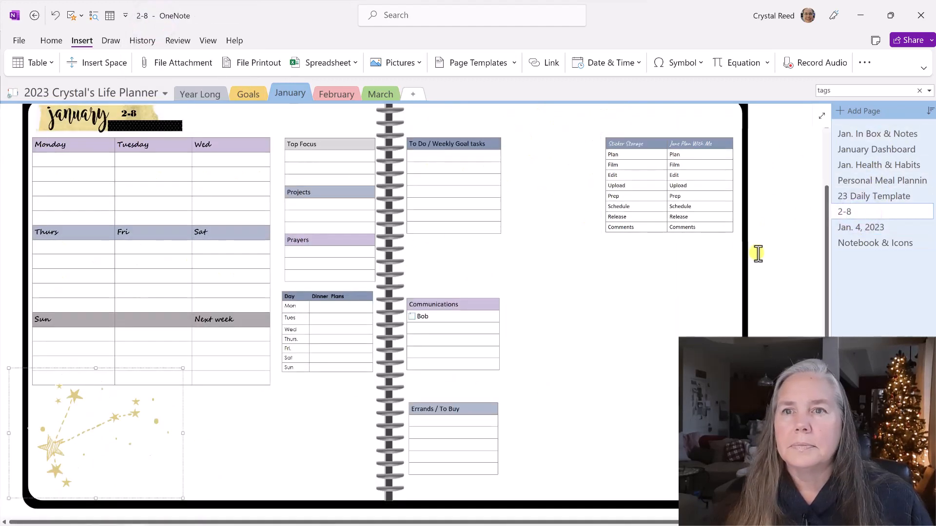
pyautogui.rightClick(757, 252)
pyautogui.click(786, 312)
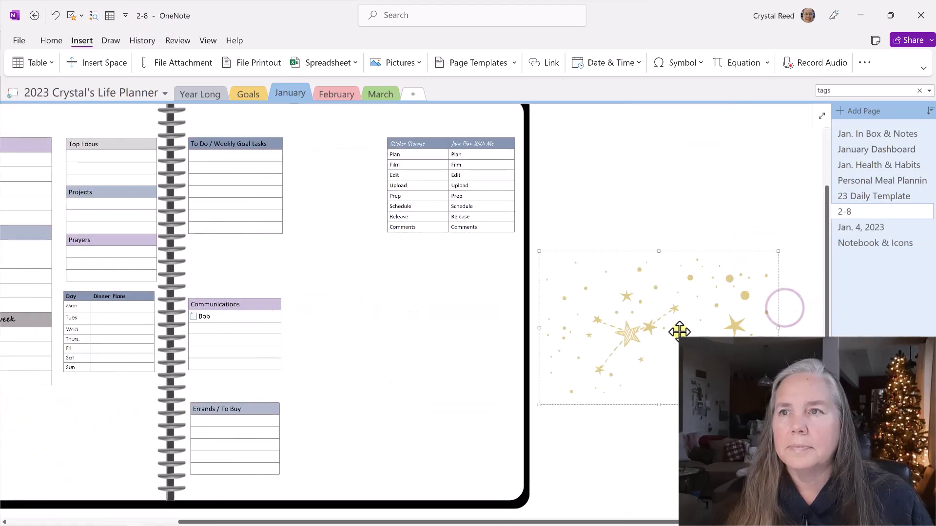
# Move the star cluster picture over the planner's upper-right corner and enlarge it slightly to reach the frame's edge.
pyautogui.moveTo(601, 255); pyautogui.dragTo(380, 134)
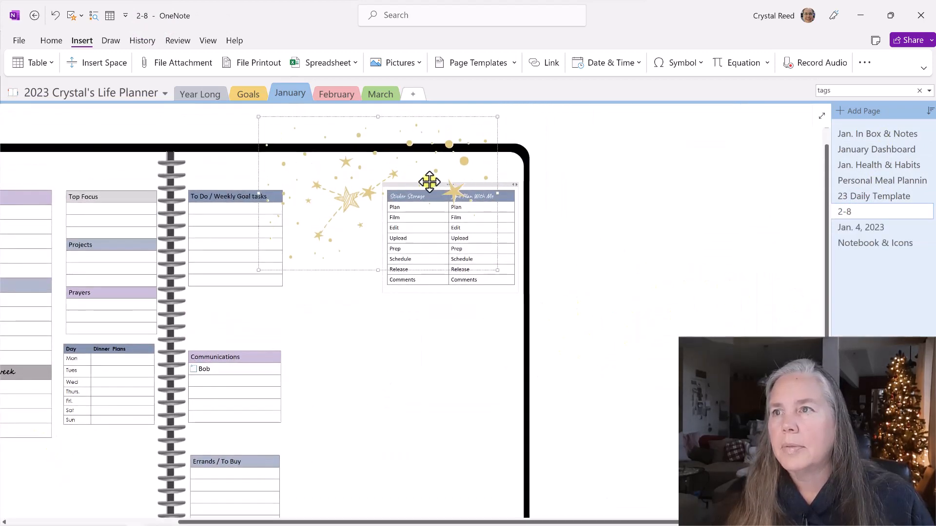
pyautogui.moveTo(378, 173); pyautogui.dragTo(379, 210)
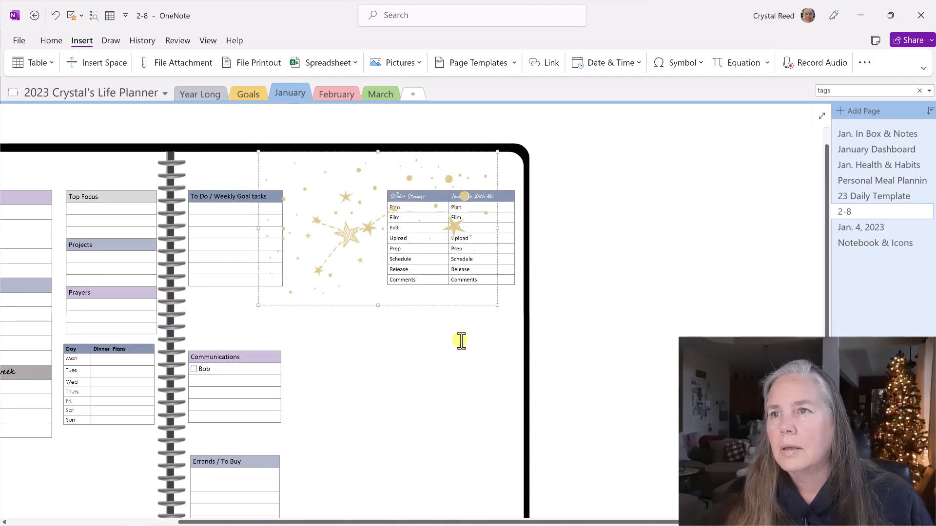
pyautogui.moveTo(497, 151); pyautogui.dragTo(522, 152)
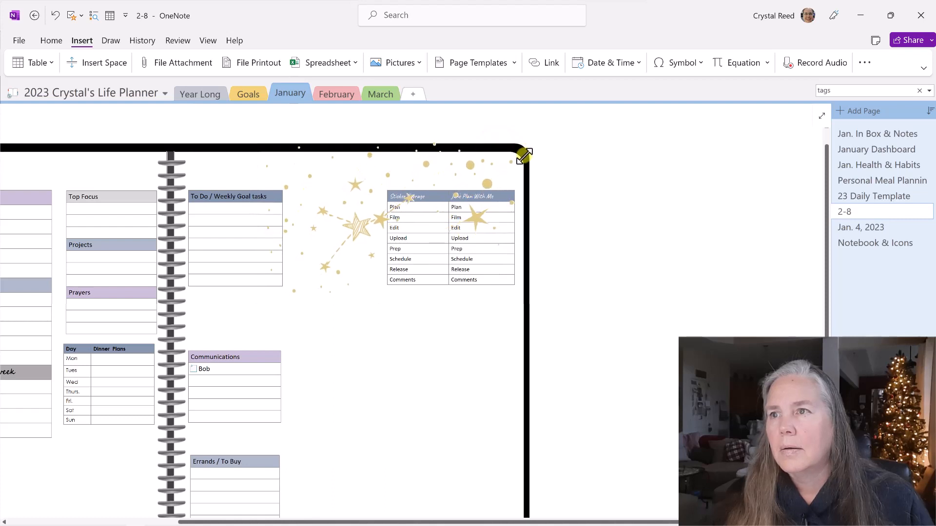
pyautogui.moveTo(420, 179); pyautogui.dragTo(418, 183)
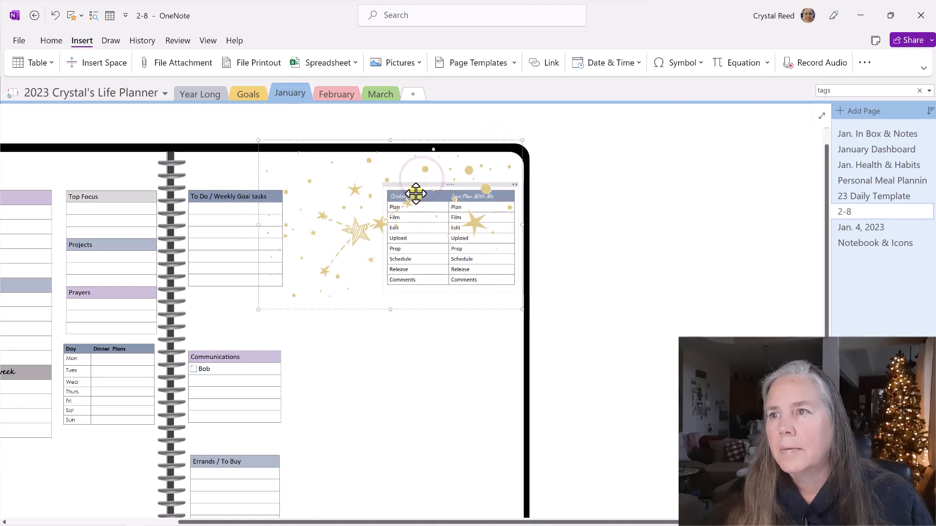
# Flip the star cluster picture horizontally and move it to the planner's lower-right corner, beside the Errands / To Buy table.
pyautogui.rightClick(376, 172)
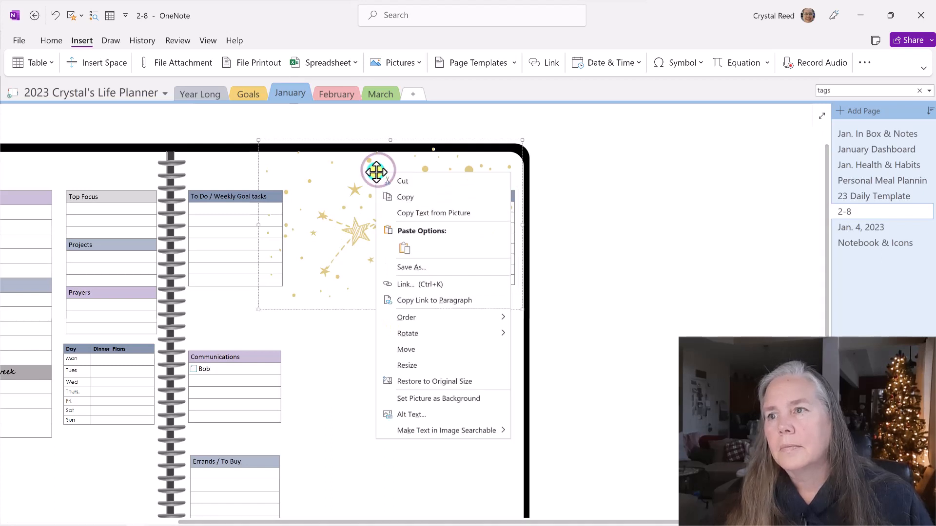
pyautogui.moveTo(433, 333)
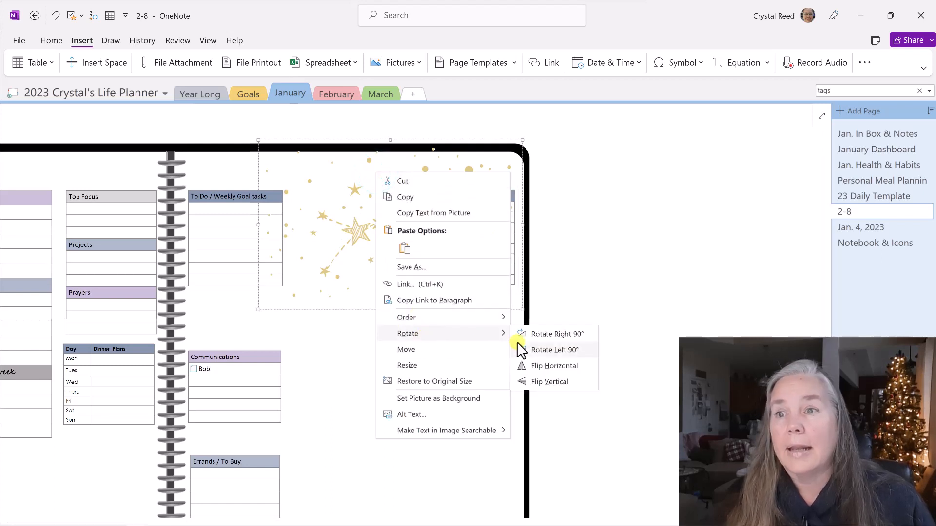
pyautogui.click(540, 367)
pyautogui.moveTo(393, 226); pyautogui.dragTo(415, 433)
pyautogui.scroll(-3, 410, 415)
pyautogui.moveTo(416, 330); pyautogui.dragTo(403, 349)
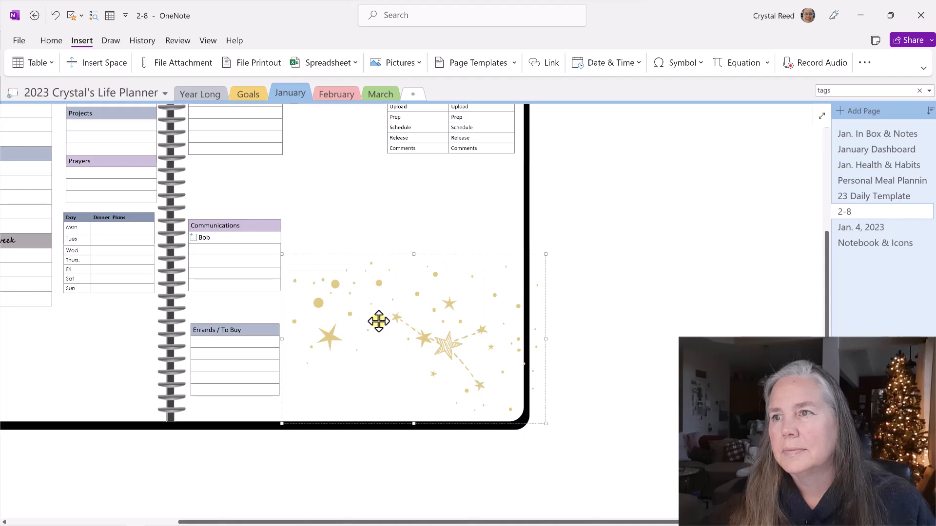
# Rotate the star cluster picture 90° to the left.
pyautogui.rightClick(379, 321)
pyautogui.moveTo(424, 219)
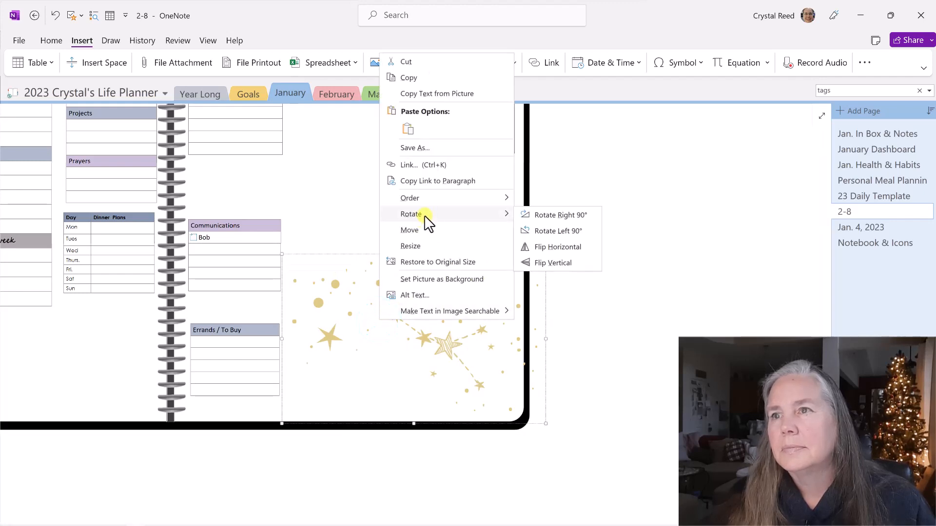
pyautogui.click(556, 231)
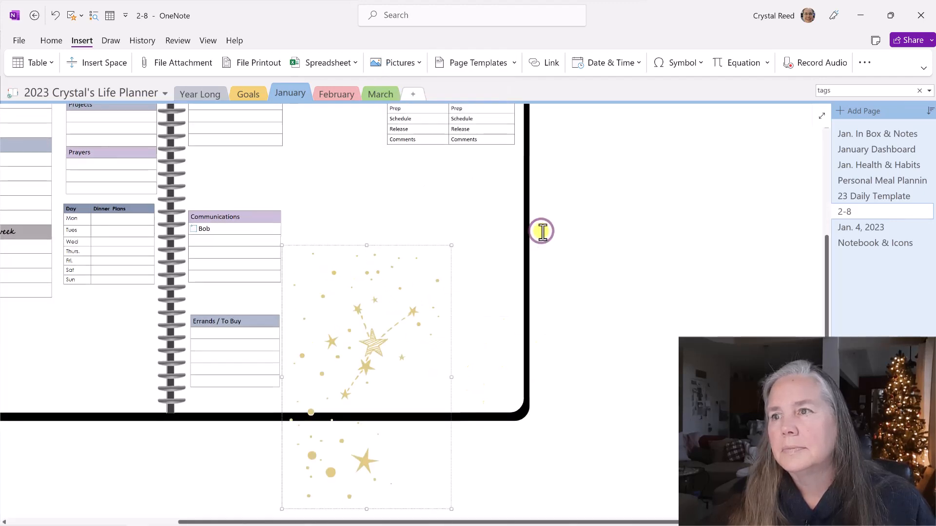
# Move the star cluster picture inside the planner's lower-right corner and shrink it to fit beside the frame's edge.
pyautogui.moveTo(422, 334); pyautogui.dragTo(468, 248)
pyautogui.click(564, 322)
pyautogui.click(400, 351)
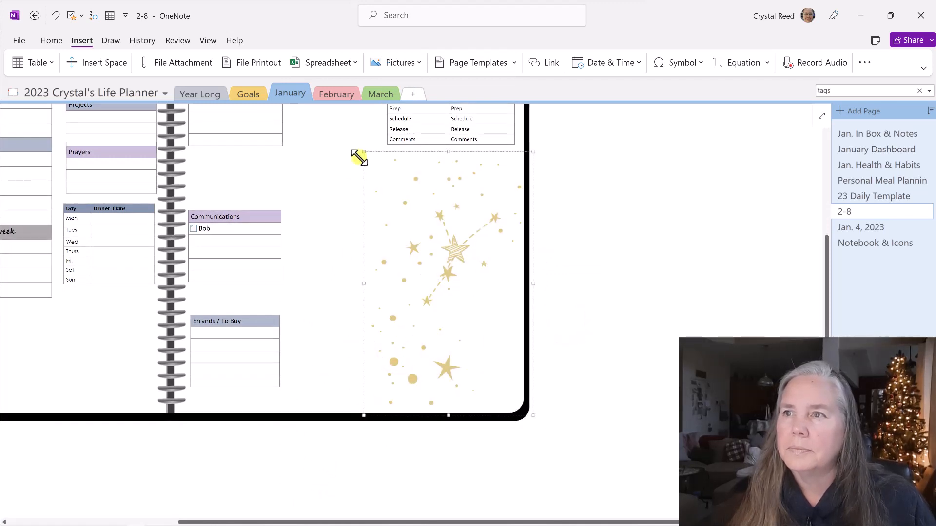
pyautogui.moveTo(361, 154); pyautogui.dragTo(462, 304)
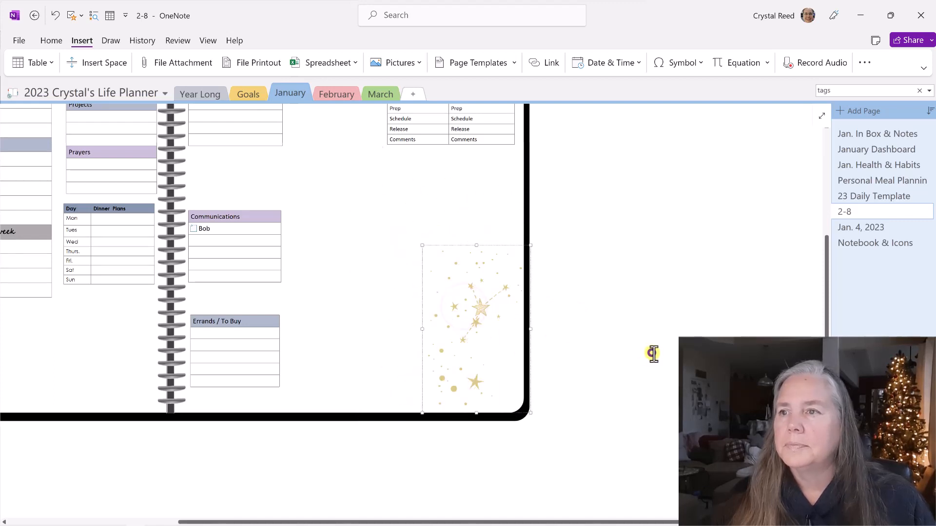
pyautogui.click(651, 352)
pyautogui.scroll(1, 644, 353)
pyautogui.scroll(1, 644, 353)
pyautogui.scroll(-2, 636, 349)
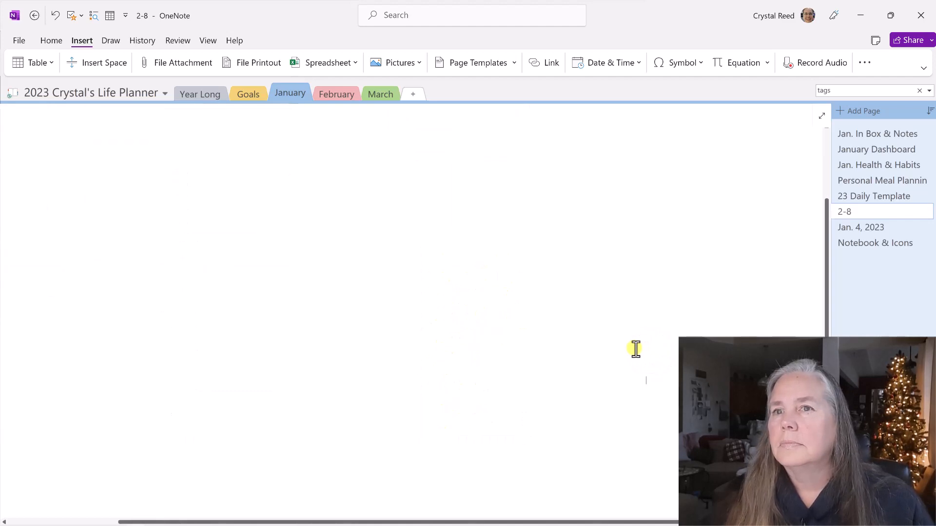
pyautogui.moveTo(424, 520); pyautogui.dragTo(353, 517)
pyautogui.scroll(3, 323, 453)
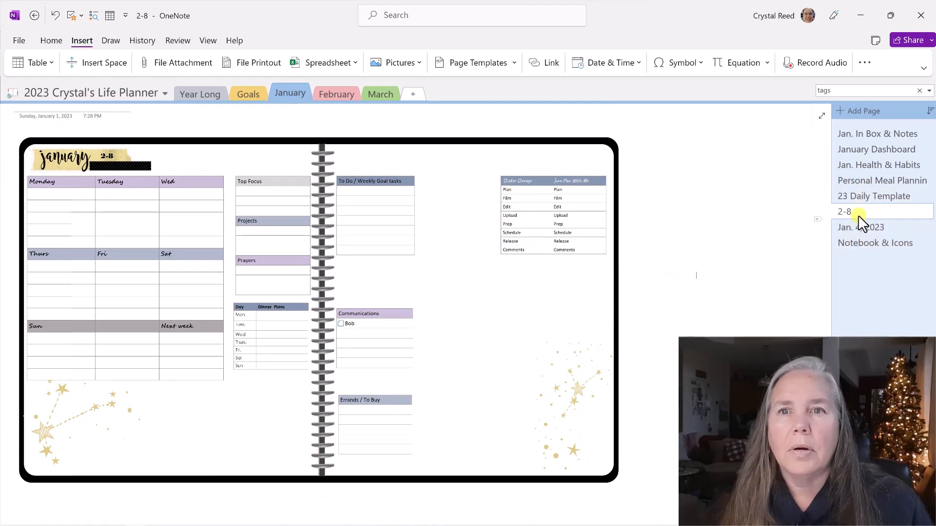
# Copy the wide star border picture from the Notebook & Icons page.
pyautogui.click(858, 240)
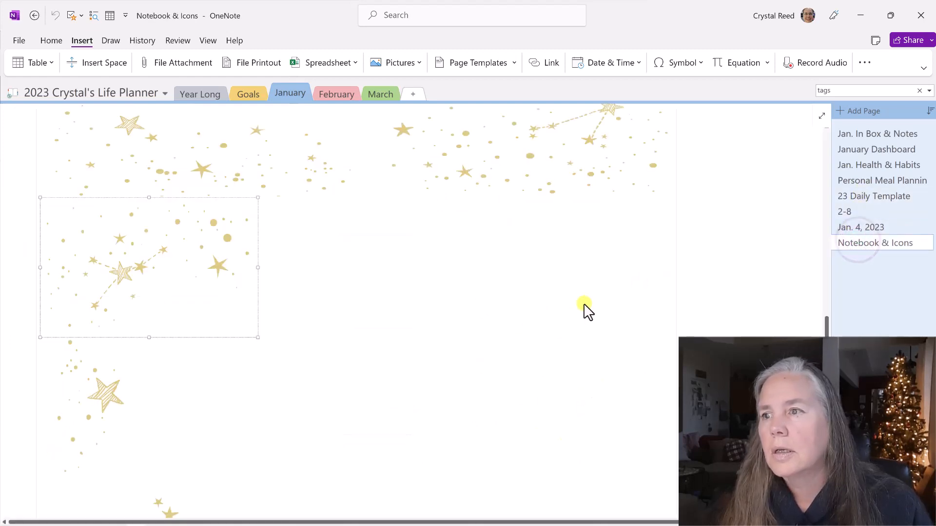
pyautogui.scroll(-10, 584, 304)
pyautogui.scroll(-2, 560, 341)
pyautogui.scroll(2, 560, 340)
pyautogui.scroll(2, 563, 340)
pyautogui.click(302, 306)
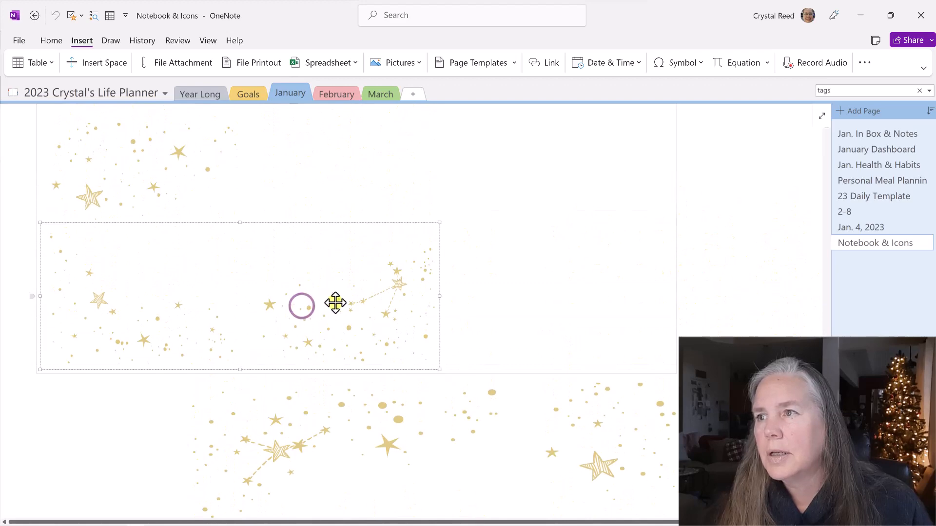
pyautogui.rightClick(333, 300)
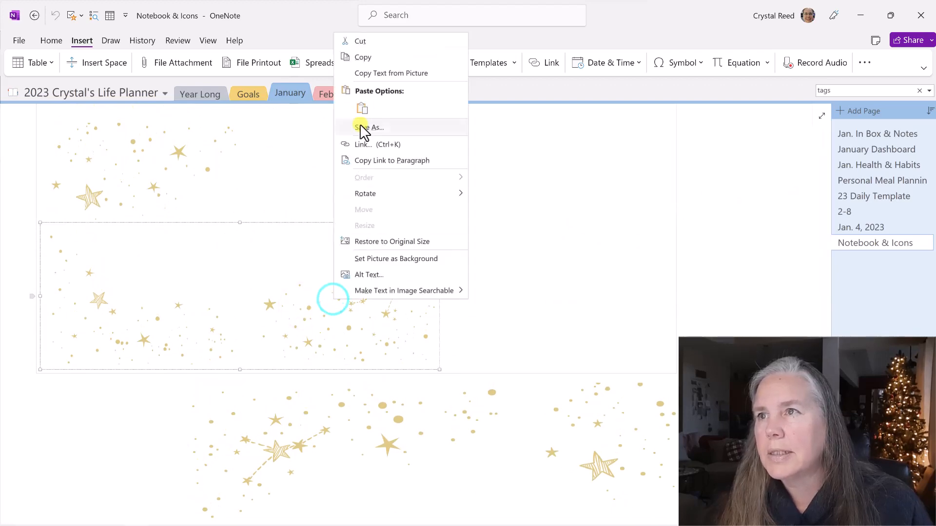
pyautogui.click(364, 57)
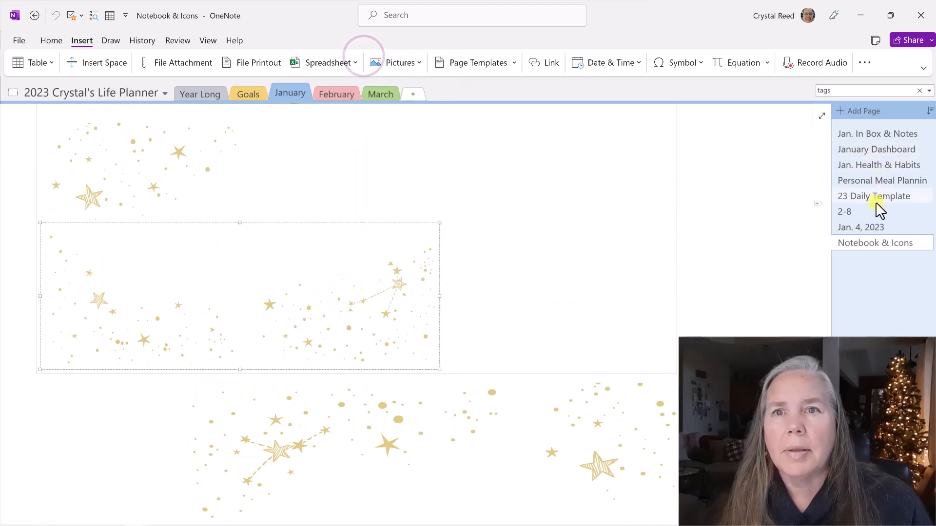
# Paste the star border picture beside the planner on the 2-8 page and flip it vertically.
pyautogui.click(866, 211)
pyautogui.rightClick(701, 241)
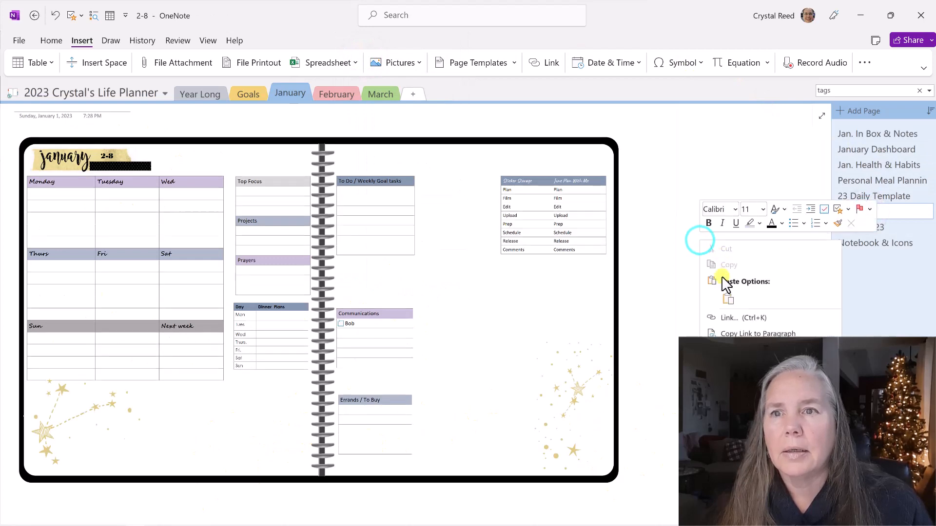
pyautogui.click(725, 294)
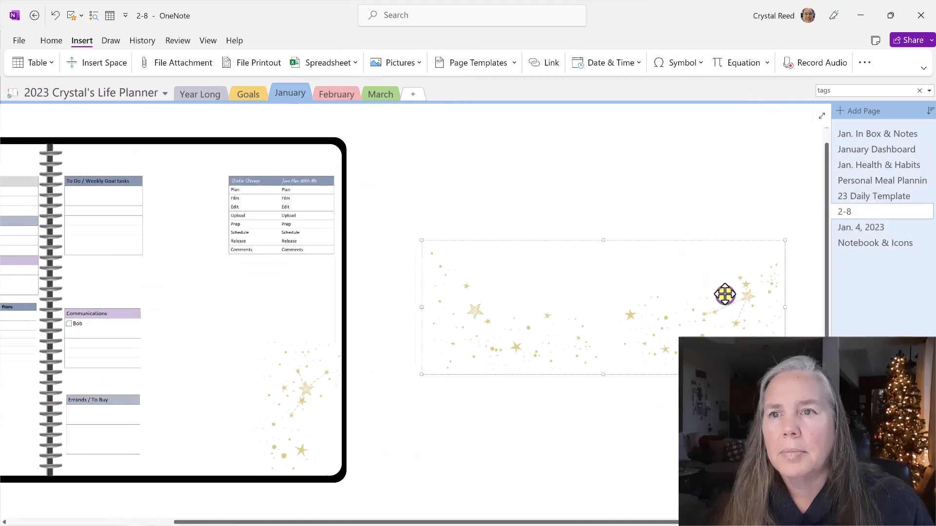
pyautogui.rightClick(639, 320)
pyautogui.moveTo(699, 210)
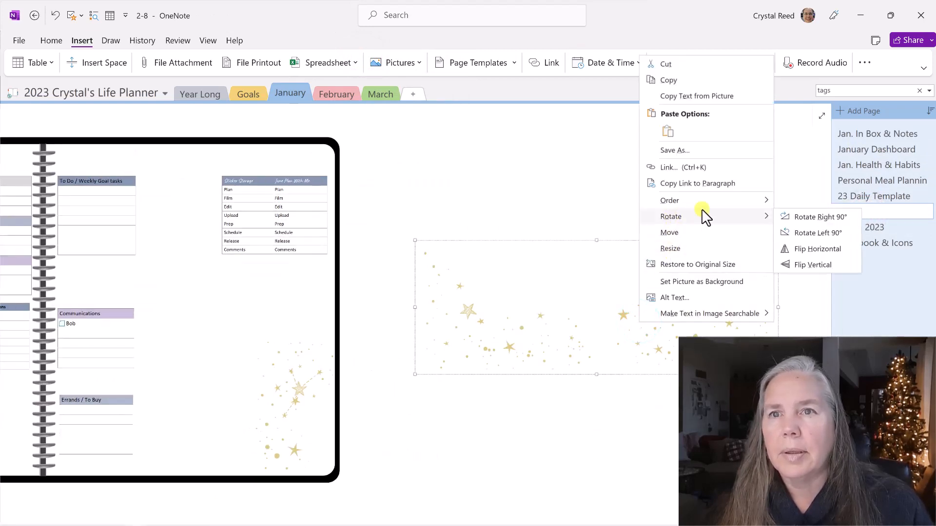
pyautogui.click(811, 266)
# Move the flipped star border to the top of the planner's right-hand page and shrink it to that page's width.
pyautogui.moveTo(594, 294); pyautogui.dragTo(162, 185)
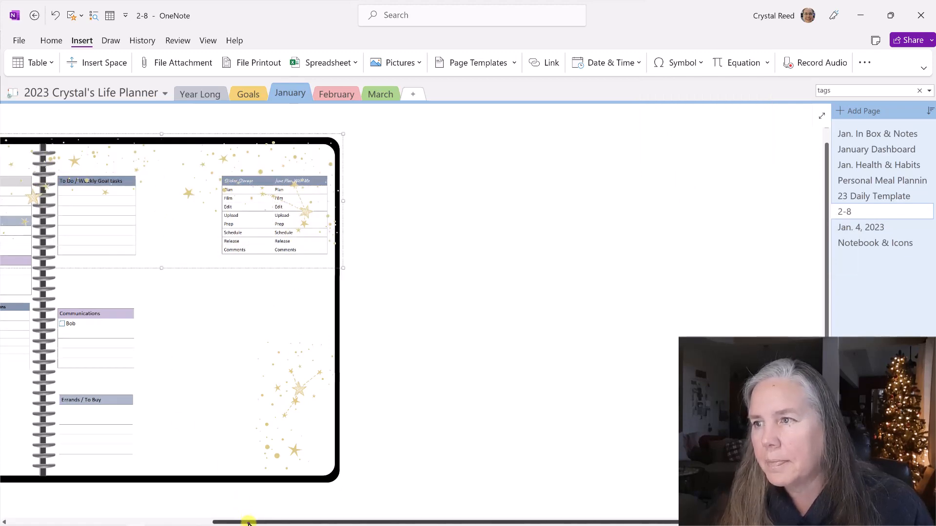
pyautogui.moveTo(248, 522); pyautogui.dragTo(157, 497)
pyautogui.moveTo(157, 133); pyautogui.dragTo(240, 152)
pyautogui.moveTo(520, 154); pyautogui.dragTo(460, 166)
pyautogui.moveTo(373, 199); pyautogui.dragTo(402, 183)
# Copy the resized star border and paste a duplicate beside the planner.
pyautogui.rightClick(365, 180)
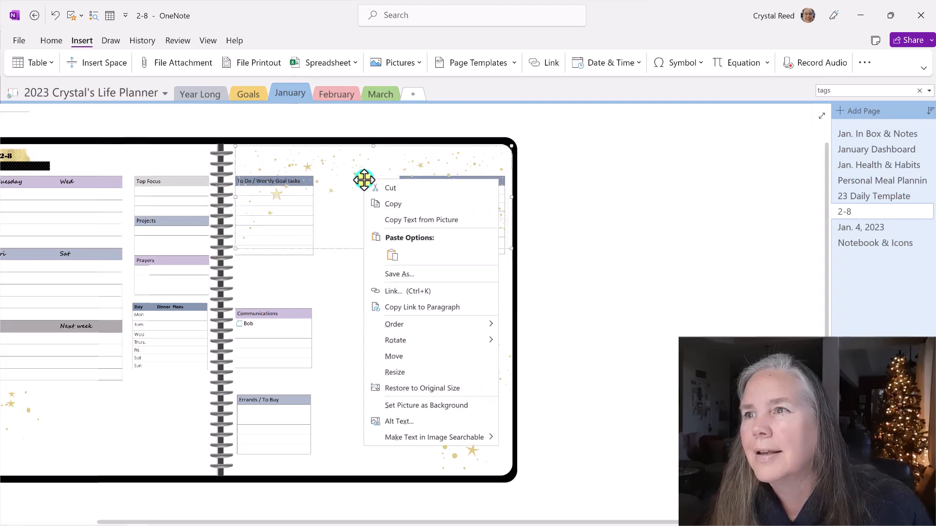
pyautogui.click(388, 200)
pyautogui.rightClick(570, 201)
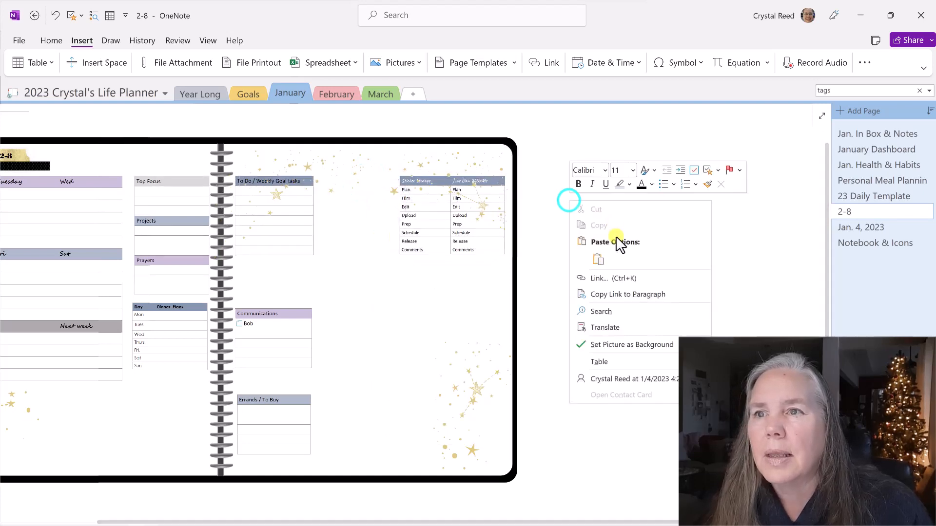
pyautogui.click(600, 257)
# Place the duplicate star border across the top of the planner's left-hand page, from the January title to the spiral binding.
pyautogui.moveTo(604, 242); pyautogui.dragTo(121, 242)
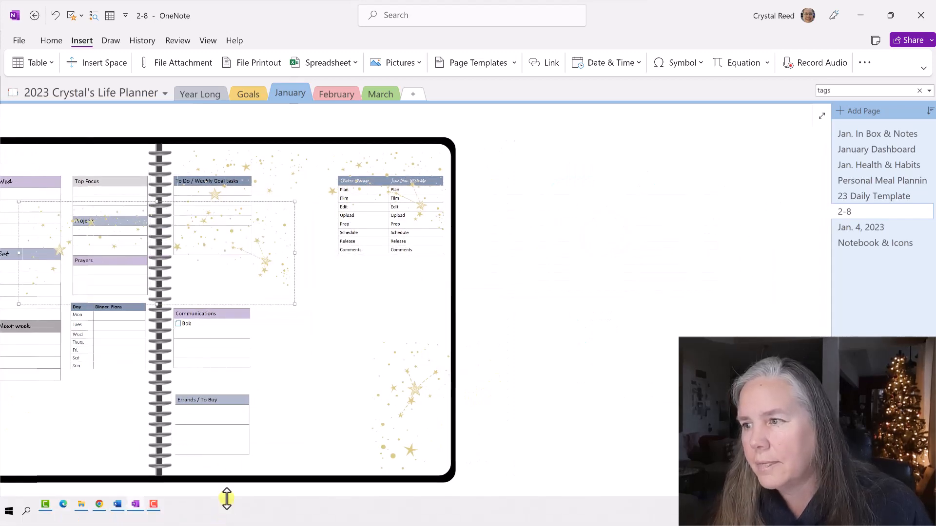
pyautogui.moveTo(233, 522); pyautogui.dragTo(87, 491)
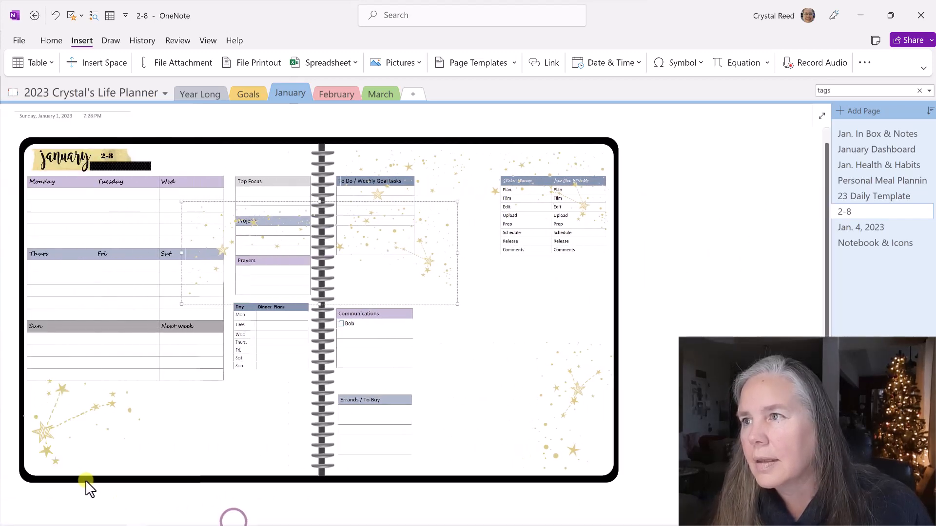
pyautogui.moveTo(278, 234); pyautogui.dragTo(134, 178)
pyautogui.click(202, 221)
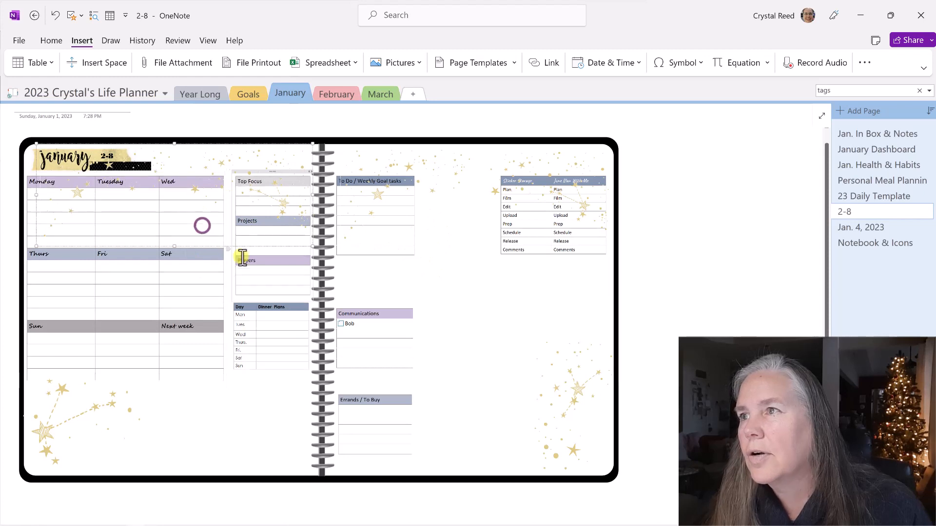
pyautogui.click(727, 325)
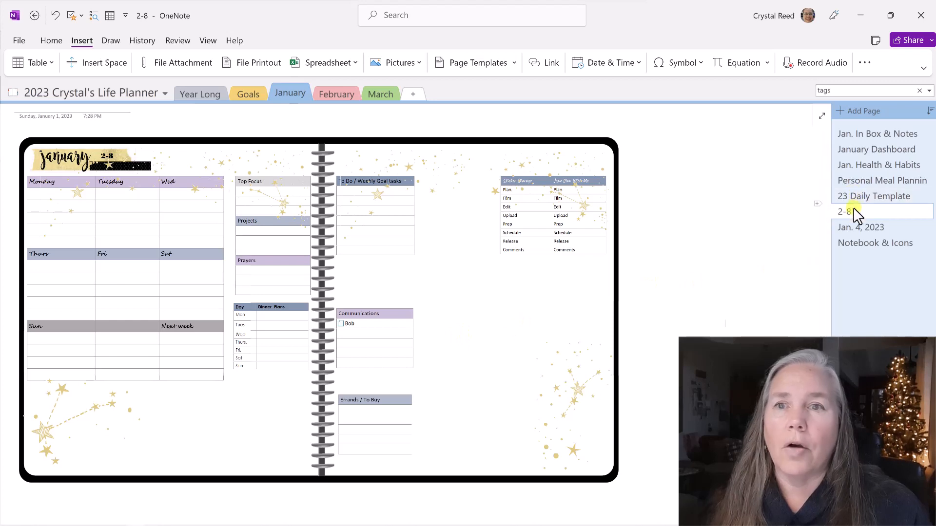
# Title the weekly page "Wk 2-8" and move it above 23 Daily Template in the page order.
pyautogui.scroll(1, 158, 139)
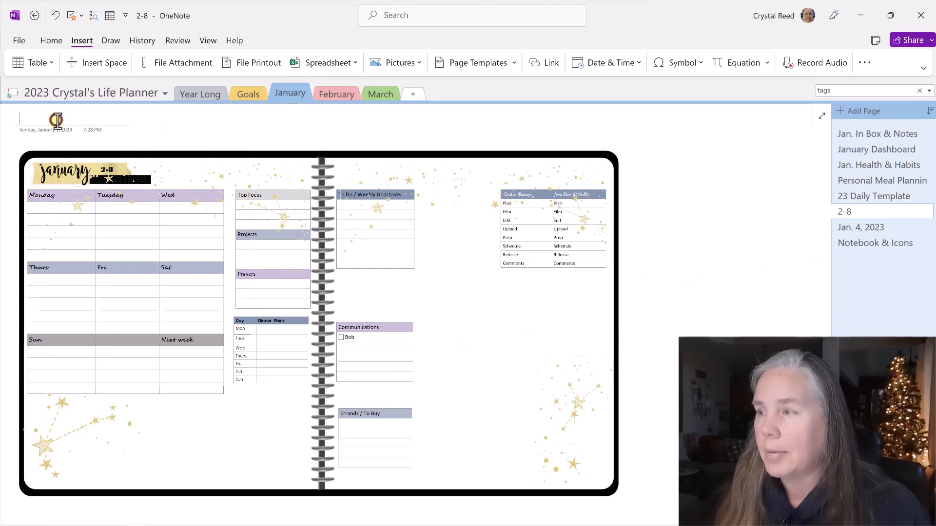
pyautogui.click(58, 120)
pyautogui.write('wk 2-8')
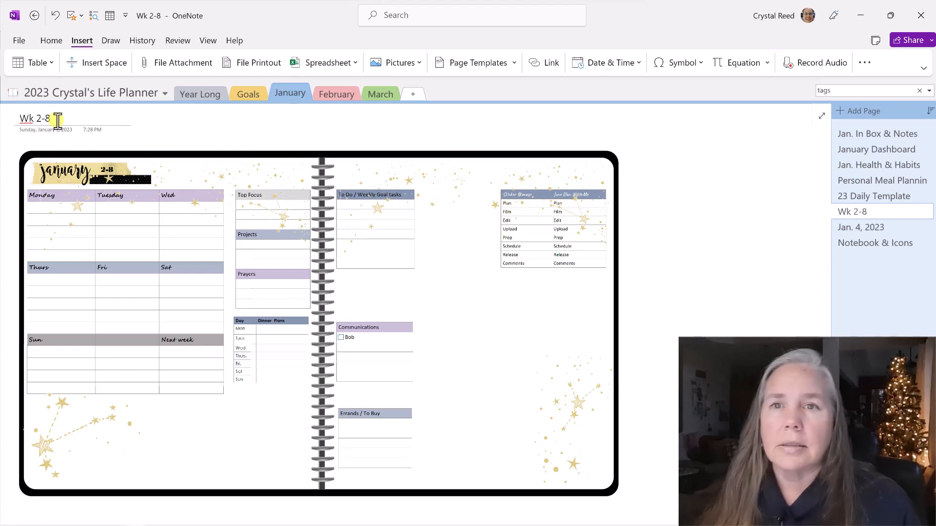
pyautogui.click(868, 210)
pyautogui.moveTo(869, 199); pyautogui.dragTo(872, 196)
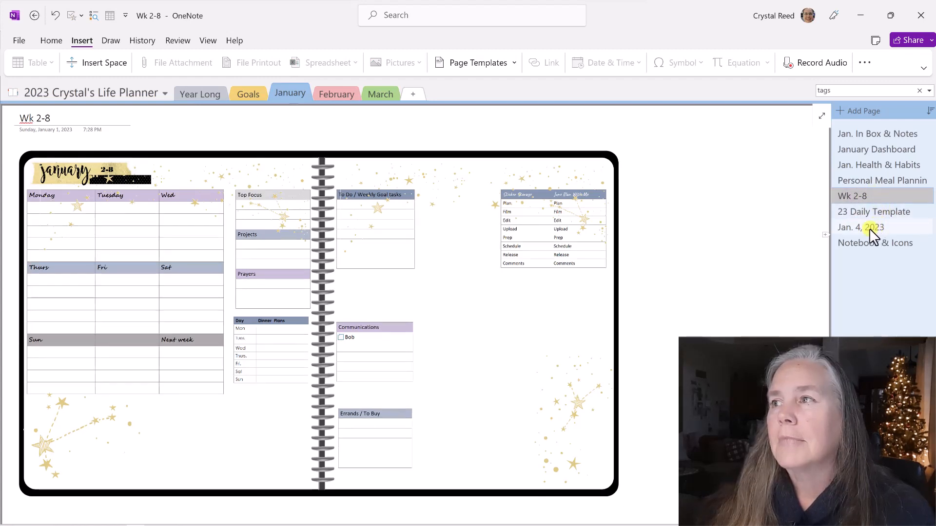
# Open the 23 Daily Template page and the Jan. 4, 2023 page to review their daily layouts.
pyautogui.moveTo(876, 215); pyautogui.dragTo(876, 216)
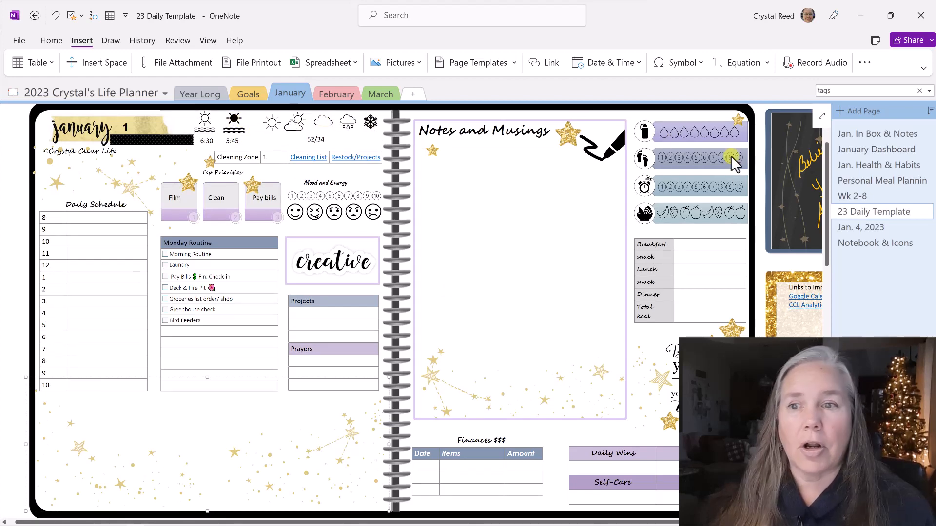
pyautogui.click(868, 226)
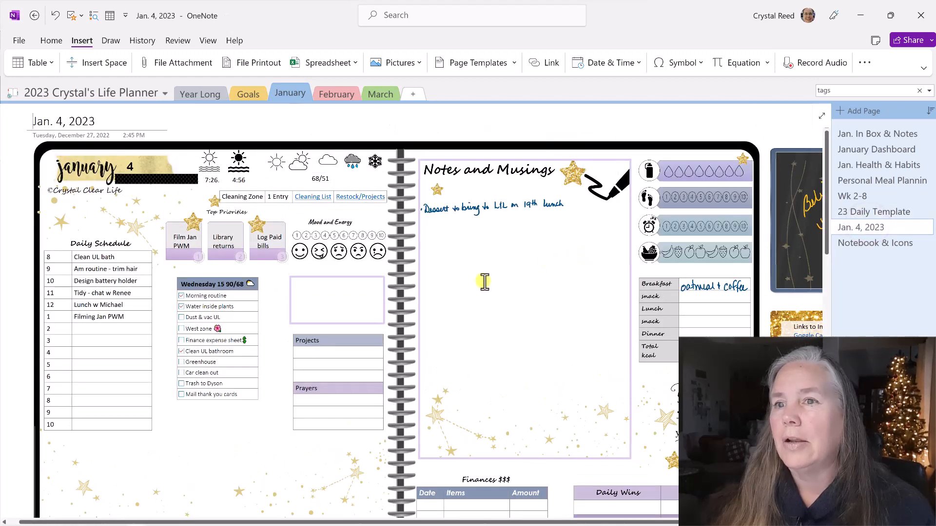
pyautogui.scroll(-1, 483, 280)
pyautogui.scroll(-1, 484, 282)
pyautogui.scroll(1, 484, 282)
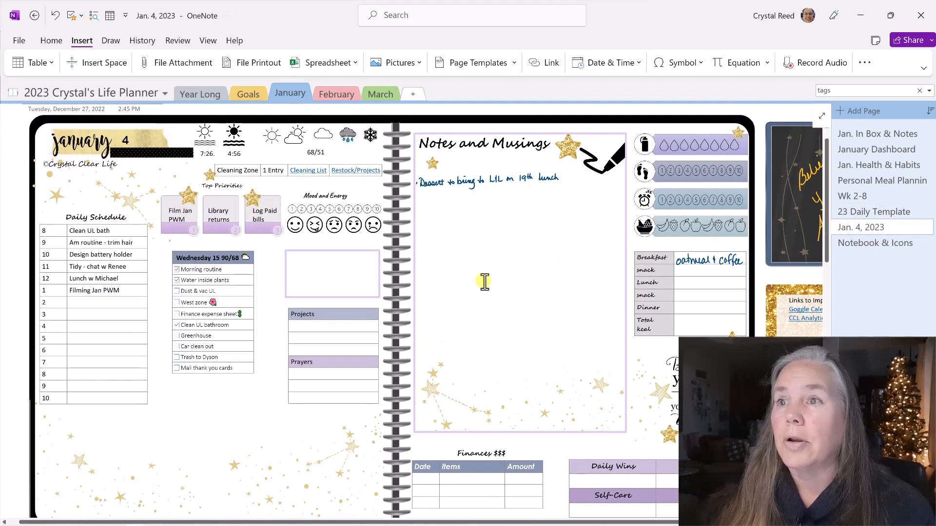